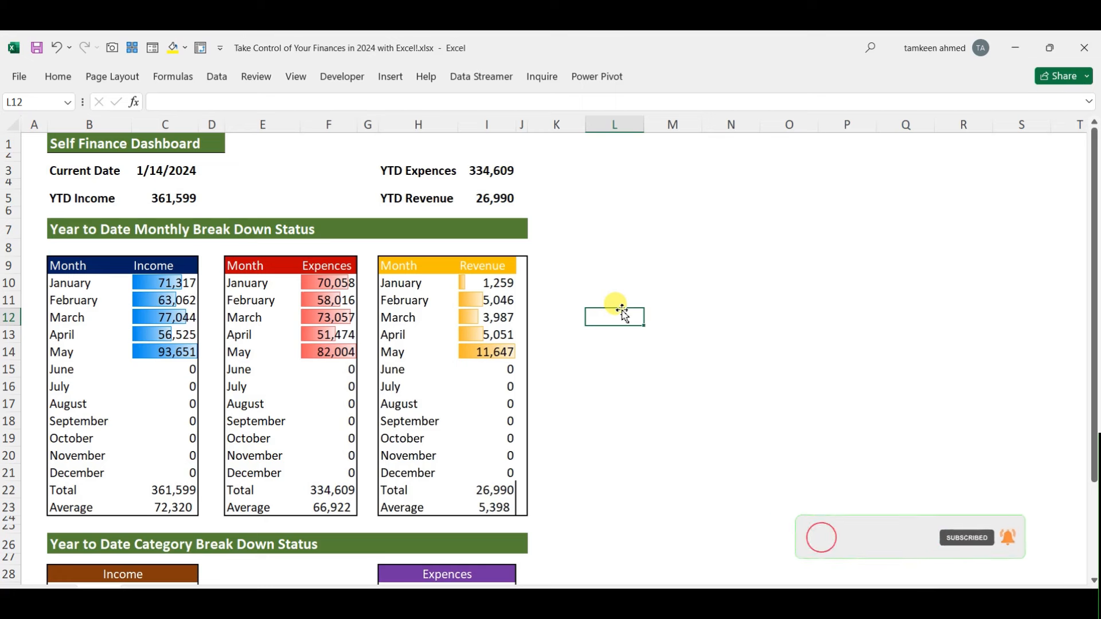
- Review the current date and the year-to-date income, expenses and revenue figures at the head of the dashboard
key("Up")
key("Up")
key("Up")
key("Up")
key("Up")
key("Up")
key("Up")
key("Left")
key("Left")
key("Left")
key("Left")
key("Left")
key("Left")
key("Left")
key("Left")
key("Left")
key("Left")
key("Left")
key("Up")
key("Up")
key("Right")
key("Right")
key("Right")
key("Down")
key("Down")
key("Left")
key("Left")
key("Right")
key("Right")
key("Right")
key("Right")
key("Right")
key("Right")
key("Up")
key("Right")
key("Right")
key("Up")
key("Down")
key("Down")
key("Left")
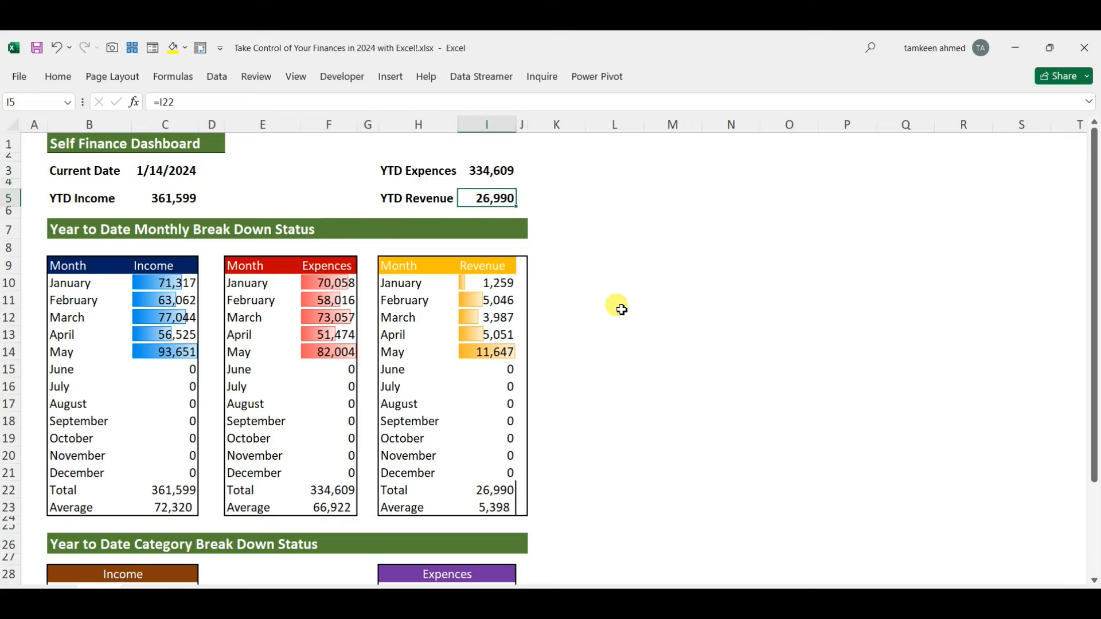
- Examine the monthly Income table in the monthly breakdown section, from its header through the months to the Total row
key("Down")
key("Down")
key("Down")
key("Left")
key("Left")
key("Left")
key("Left")
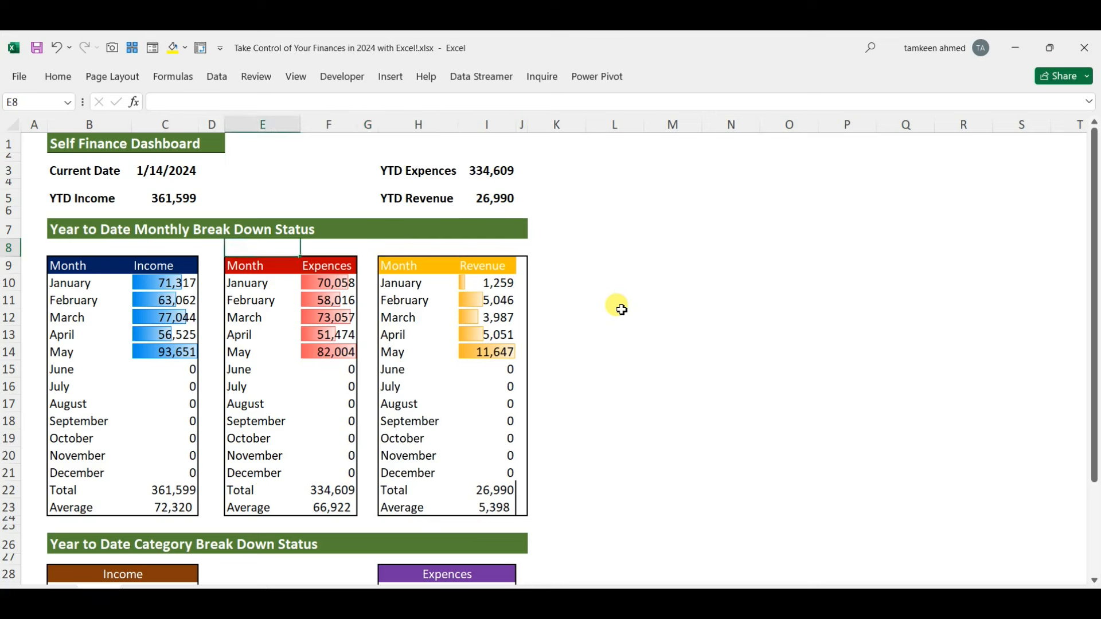
key("Left")
key("Left")
key("Down")
key("Down")
key("Down")
key("Down")
key("Down")
key("Down")
key("Up")
key("Up")
key("Up")
key("Up")
key("Up")
key("Up")
key("Down")
key("Down")
key("Down")
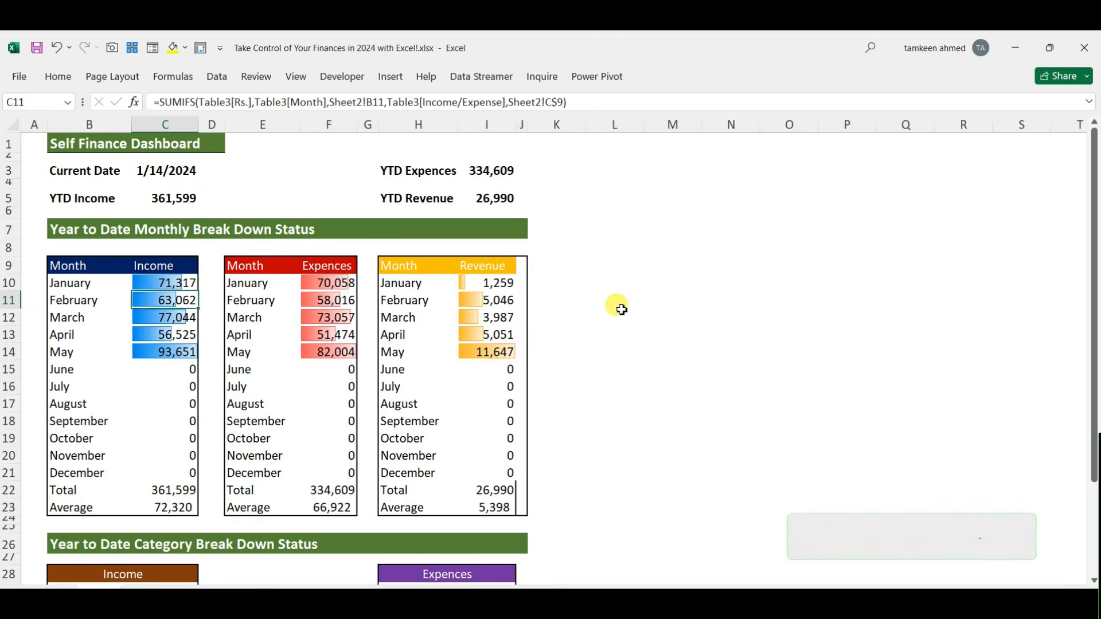
key("Down")
key("Down")
key("Down")
key("Down")
key("Down")
key("Down")
key("Down")
key("Down")
key("Down")
key("Down")
key("Down")
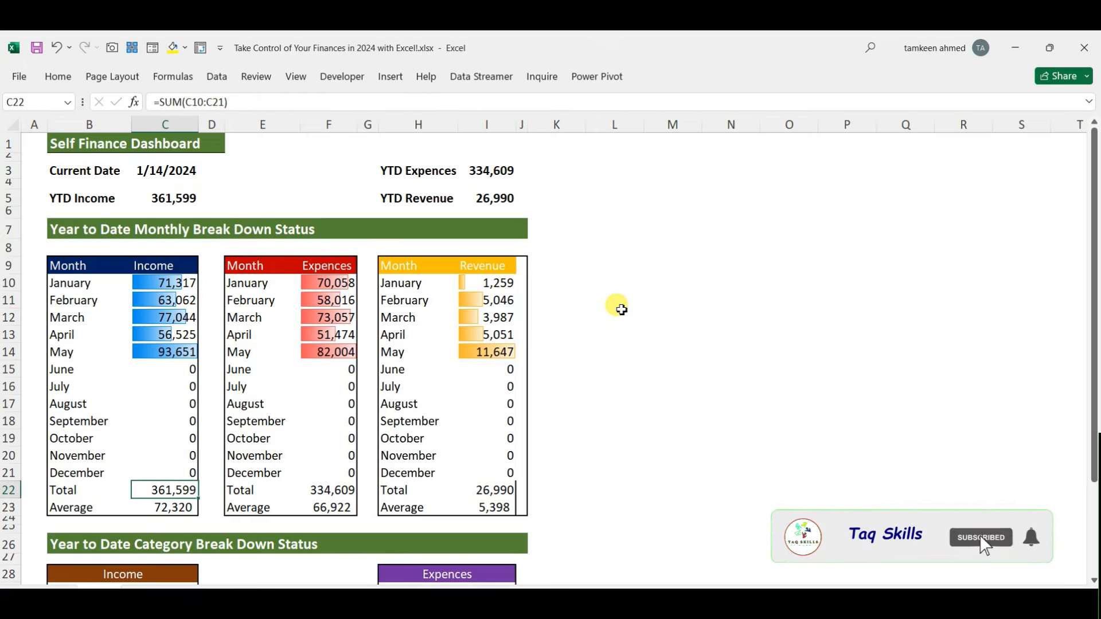
key("Up")
key("Up")
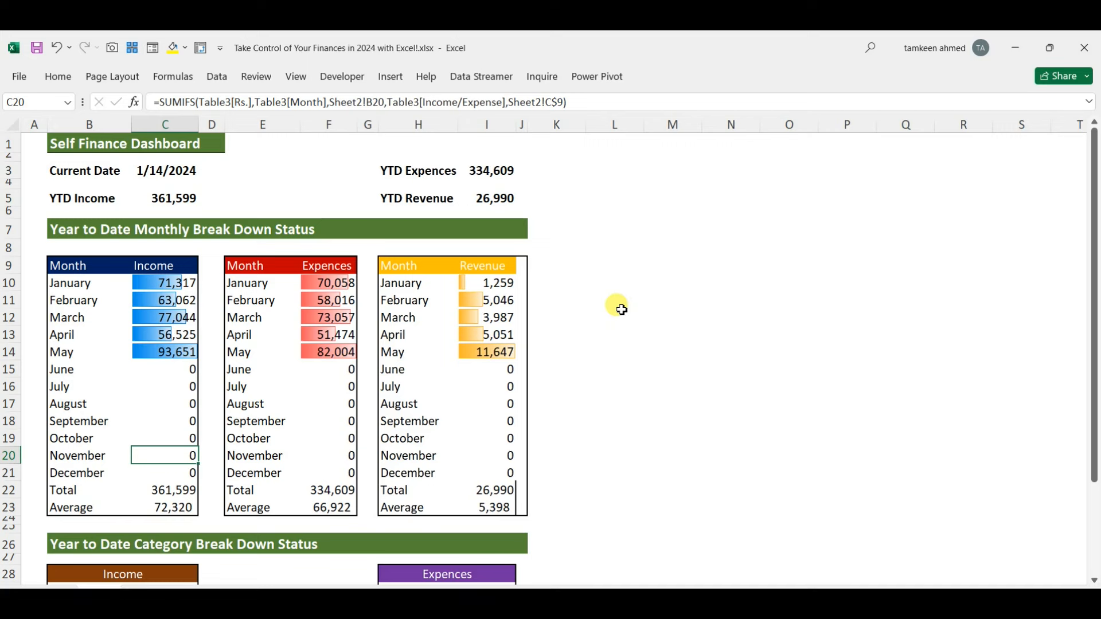
- Look over the monthly Expences table and continue to the Total row of the category Expences table
key("Right")
key("Right")
key("Right")
key("Right")
key("Right")
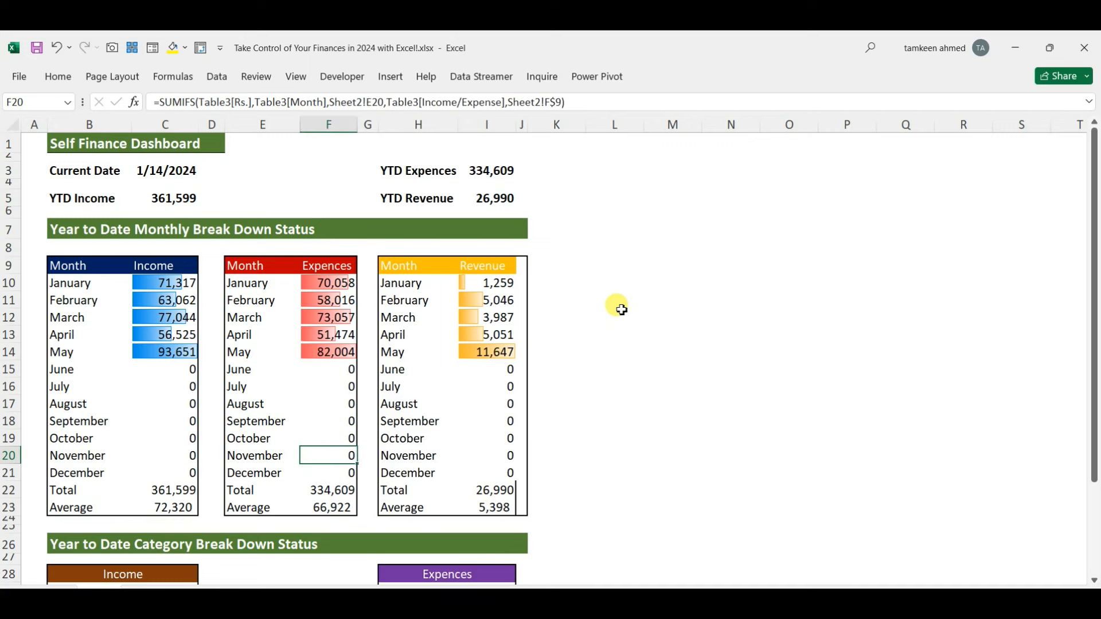
key("Down")
key("Down")
key("Down")
key("Down")
key("Down")
key("Down")
key("Down")
key("Down")
key("Down")
key("Down")
key("Down")
key("Down")
key("Down")
key("Down")
key("Down")
key("Down")
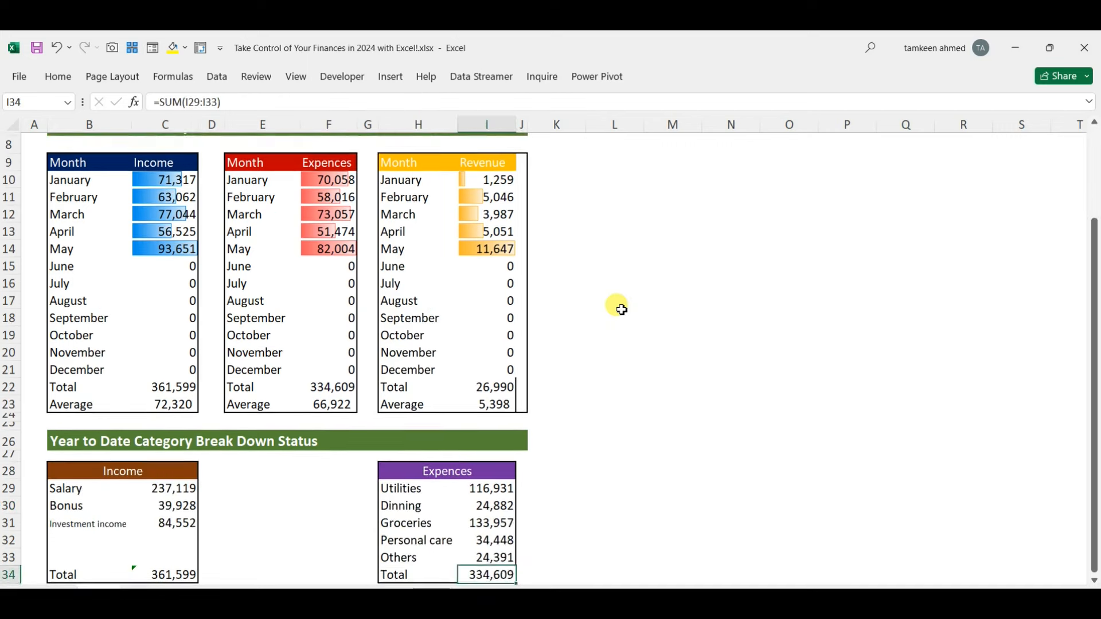
- Examine the Income and Expences tables in the Year to Date Category Break Down Status section
key("Left")
key("Left")
key("Left")
key("Up")
key("Up")
key("Up")
key("Up")
key("Up")
key("Up")
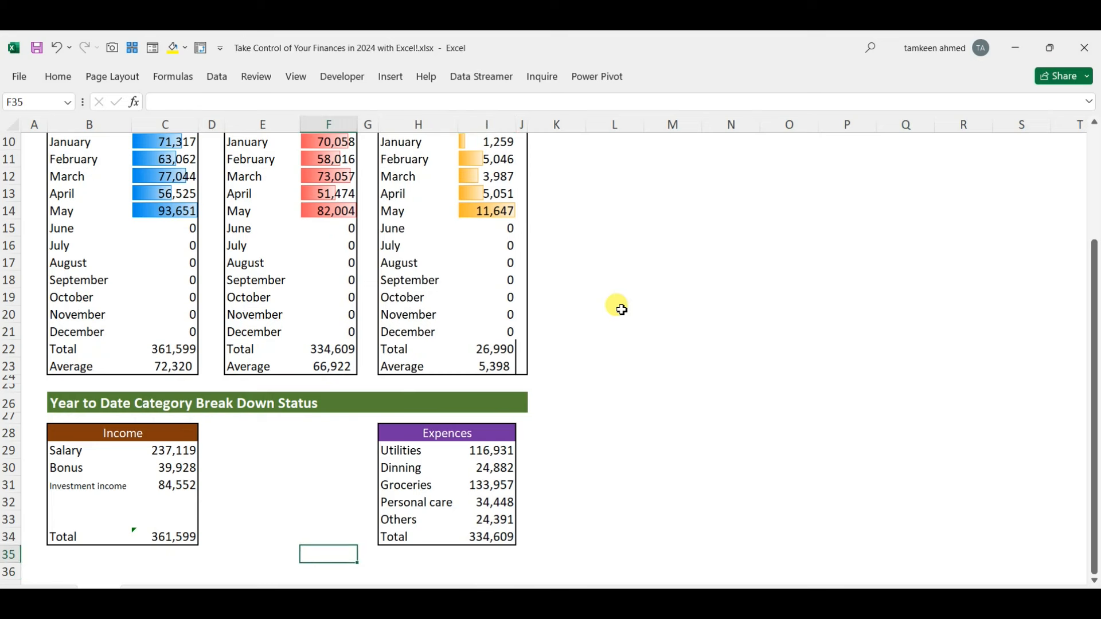
key("Up")
key("Up")
key("Up")
key("Left")
key("Left")
key("Left")
key("Left")
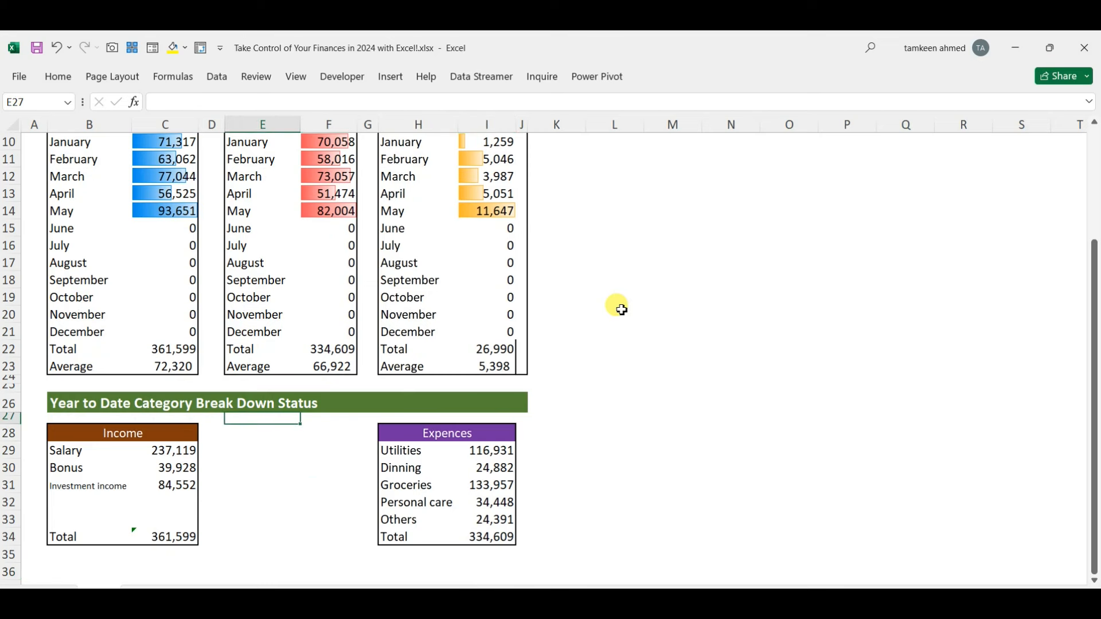
key("Down")
key("Down")
key("Down")
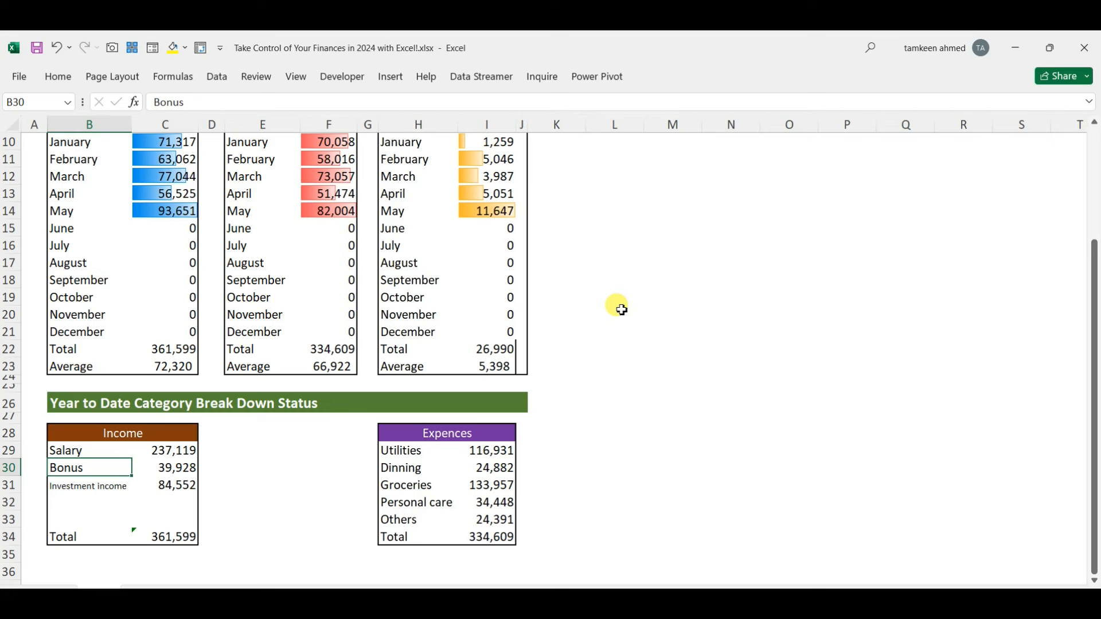
key("Right")
key("Right")
key("Right")
key("Right")
key("Right")
key("Right")
key("Right")
key("Right")
key("Down")
key("Down")
key("Down")
key("Down")
key("Down")
key("Down")
key("Left")
key("Left")
key("Left")
key("Left")
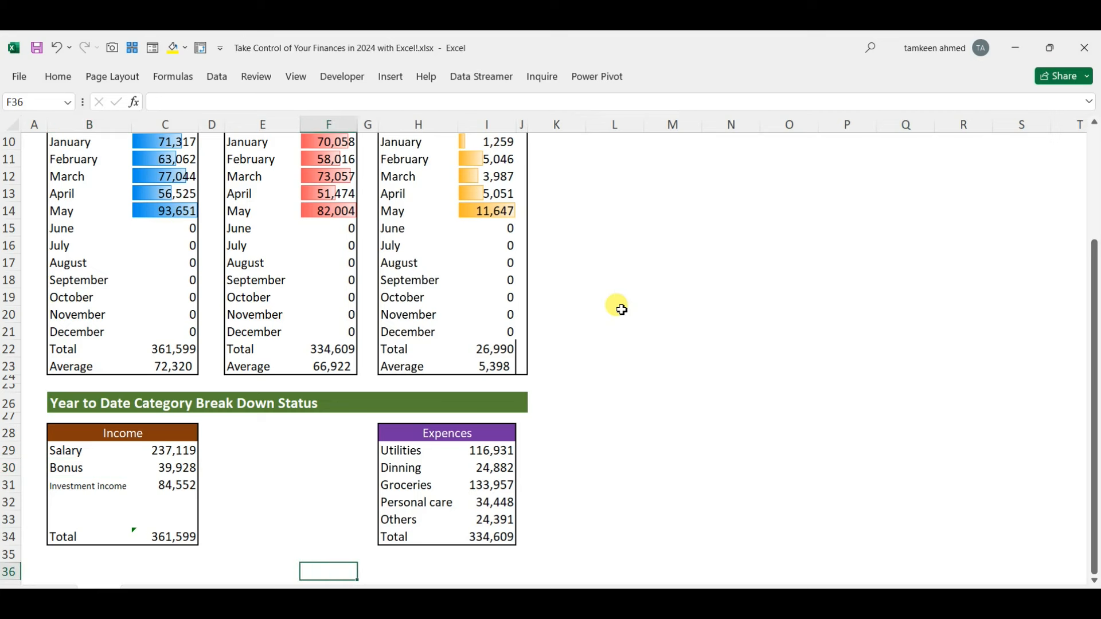
key("Down")
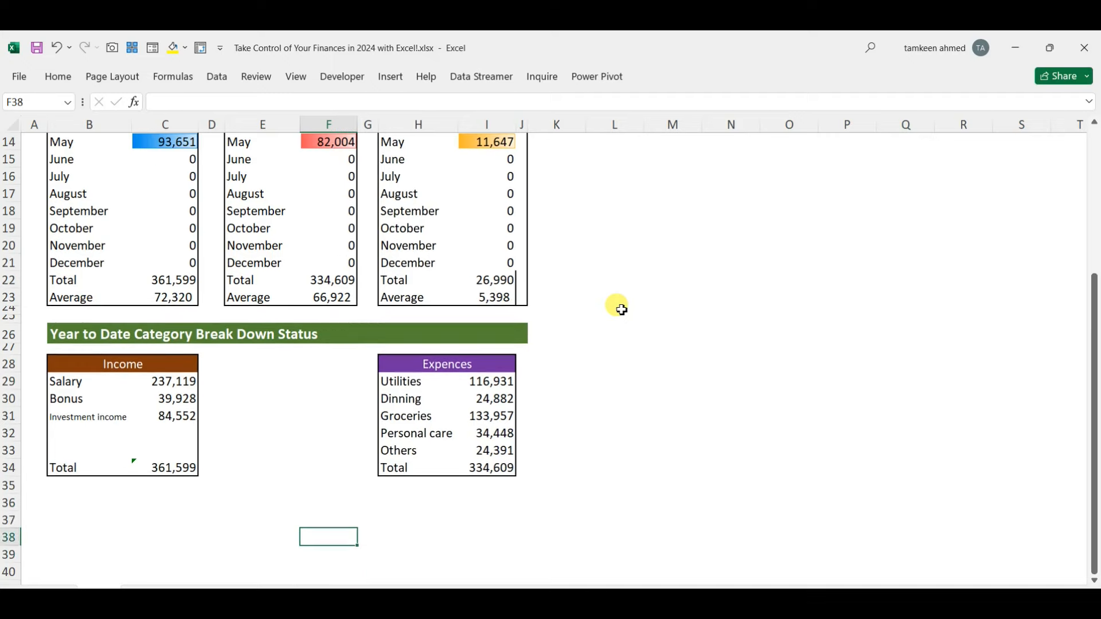
- Return to the start of the dashboard and switch to the first rows of the Income & Expenses Entries Ledger sheet
key("ctrl+Up")
key("ctrl+Up")
key("ctrl+Up")
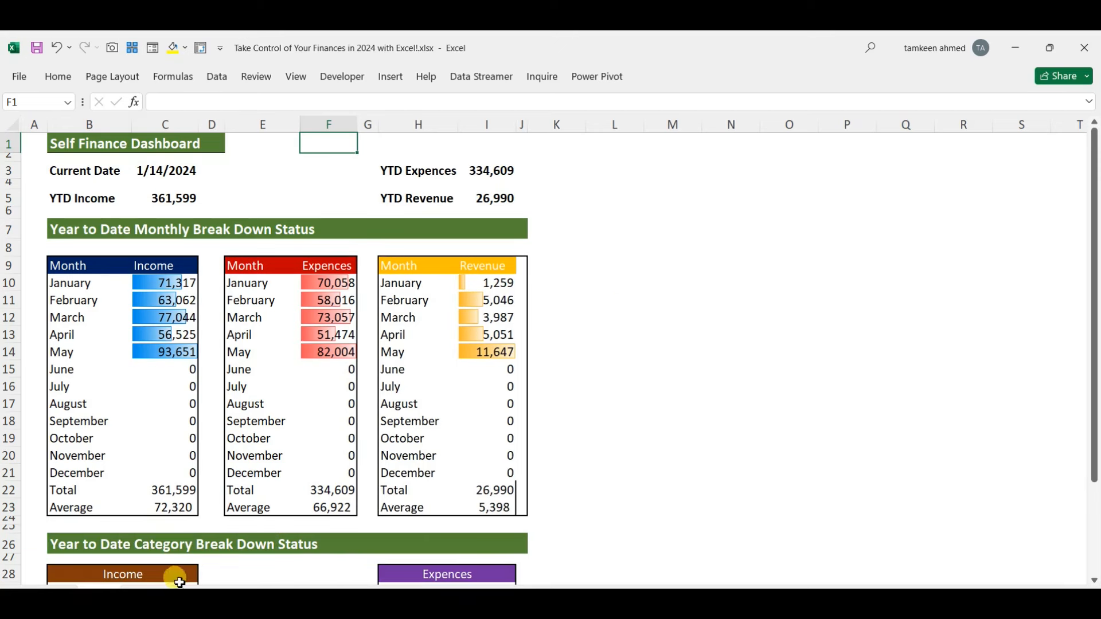
key("ctrl+Page_Down")
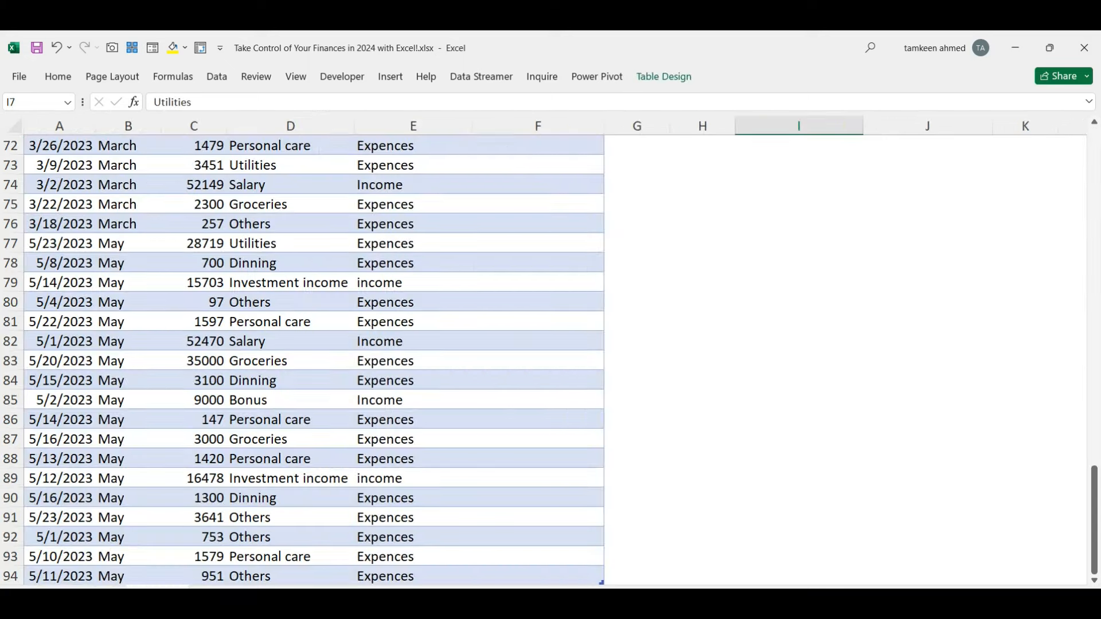
scroll(540, 511, "up", 20)
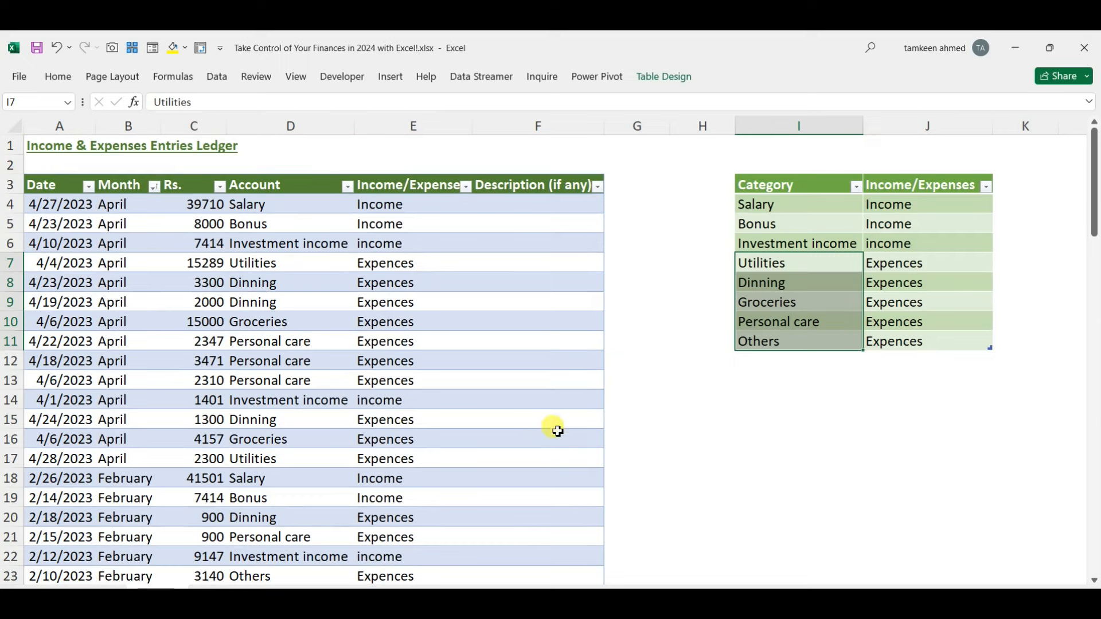
- Go through the ledger table's column headings, from Date, Rs. and Account to Income/Expense and Description (if any)
left_click(548, 439)
left_click(60, 187)
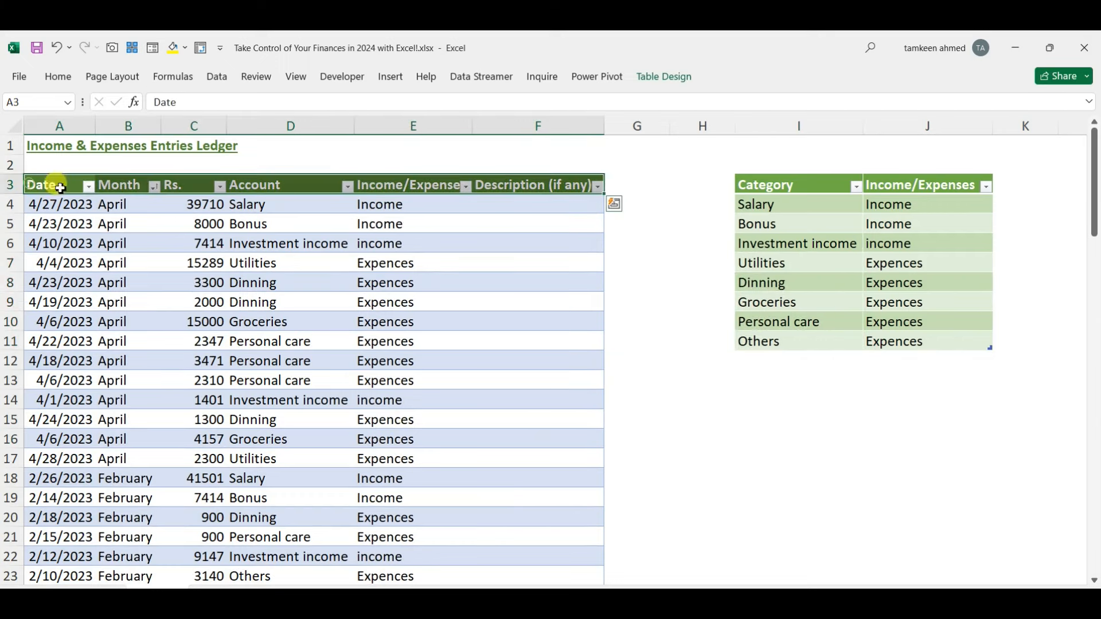
left_click(185, 184)
left_click(167, 228)
left_click(288, 182)
left_click(418, 183)
left_click(521, 185)
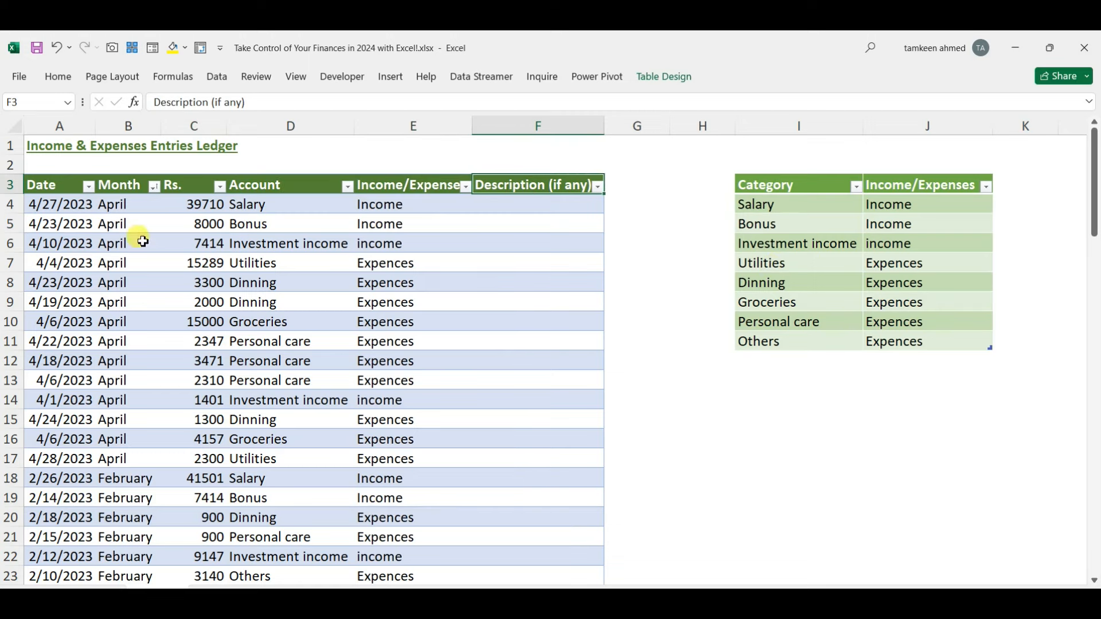
- Add a new entry dated 05/11/2023 in cell A95, directly below the last ledger row
left_click(281, 201)
scroll(267, 218, "down", 16)
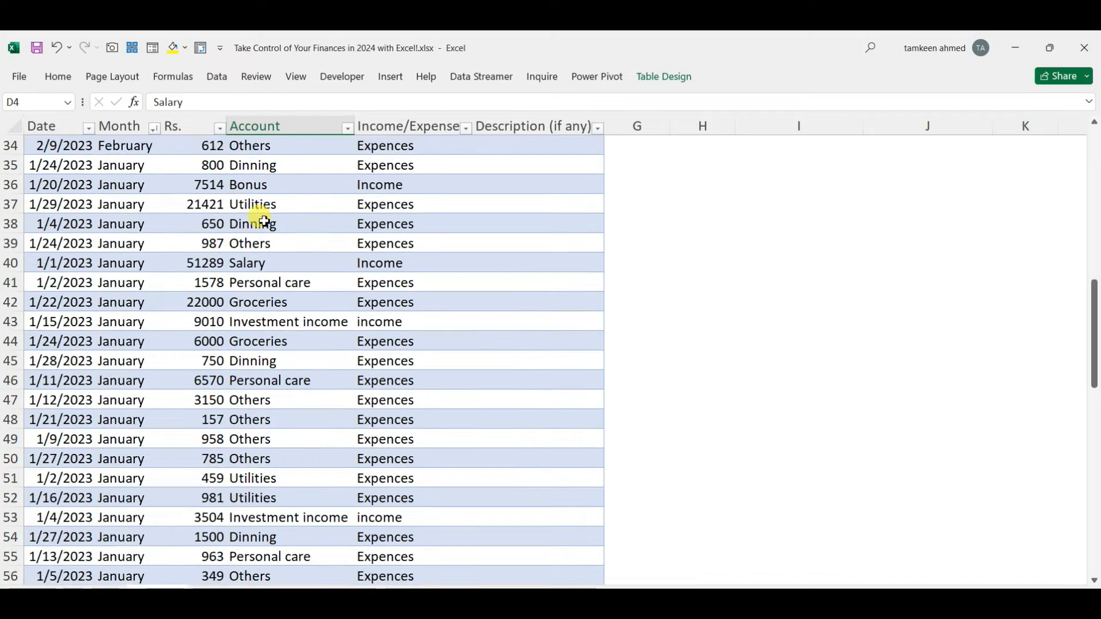
scroll(264, 221, "up", 6)
scroll(265, 221, "down", 20)
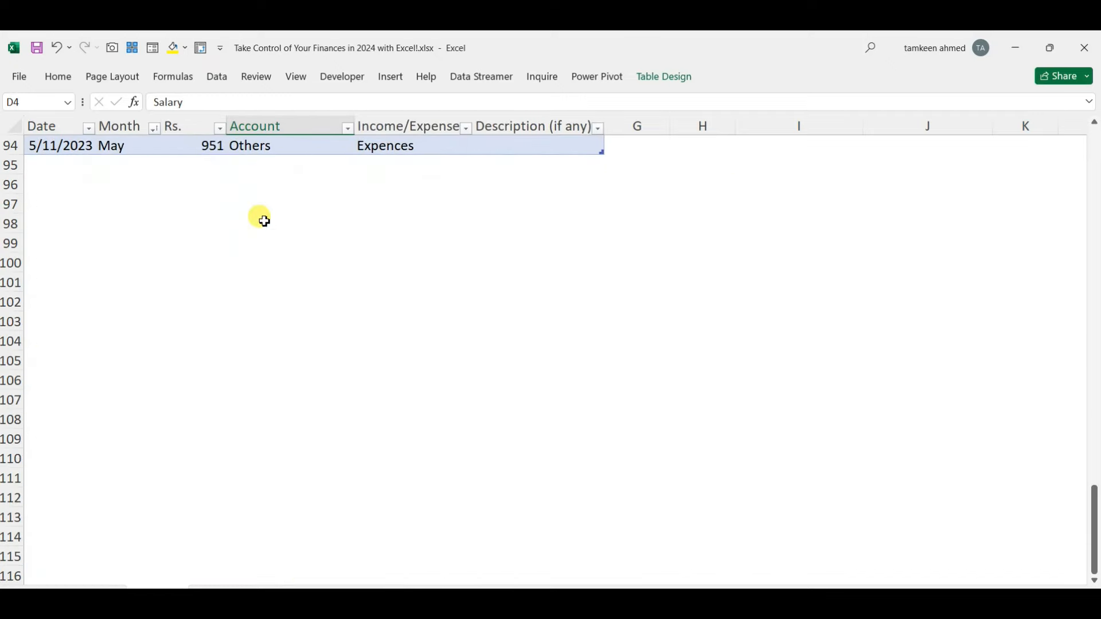
scroll(266, 235, "up", 3)
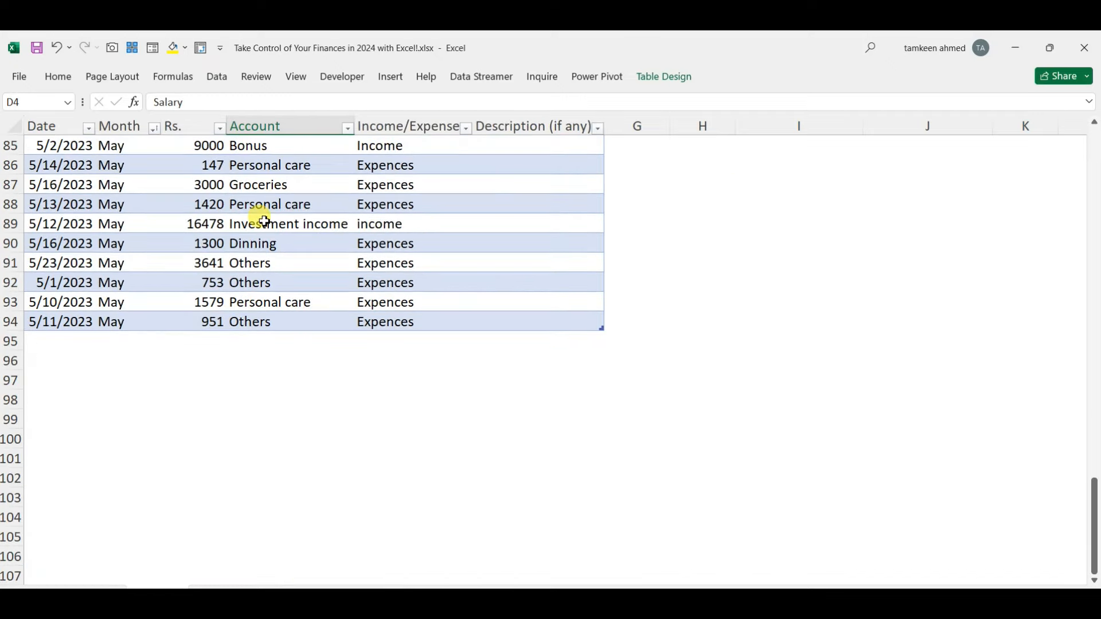
left_click(63, 344)
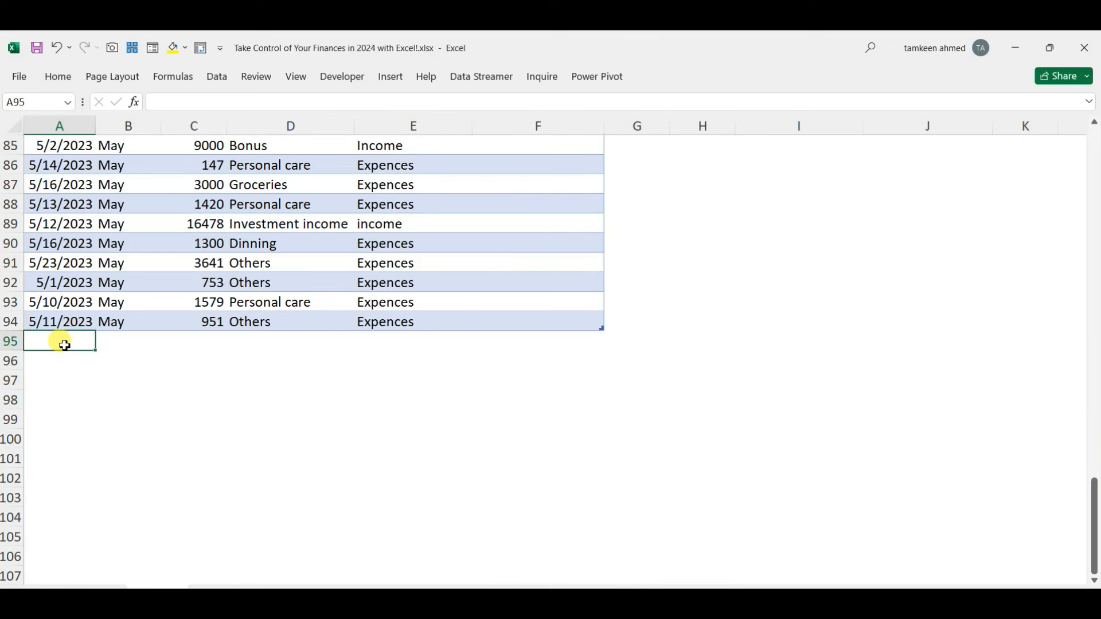
double_click(65, 346)
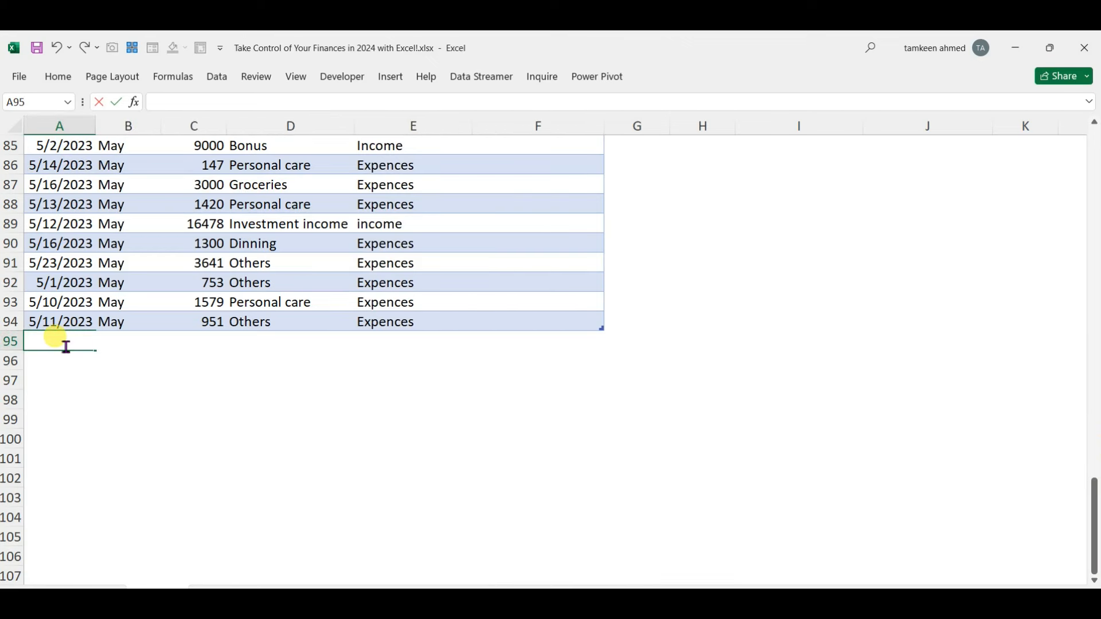
type("05/11/2023")
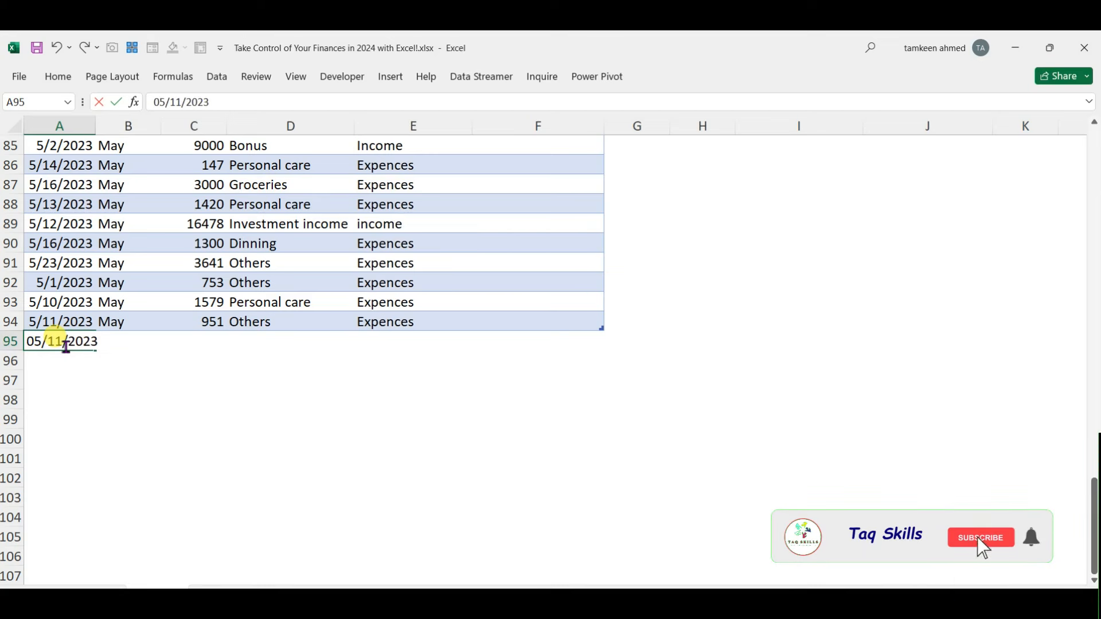
key("Tab")
key("Tab")
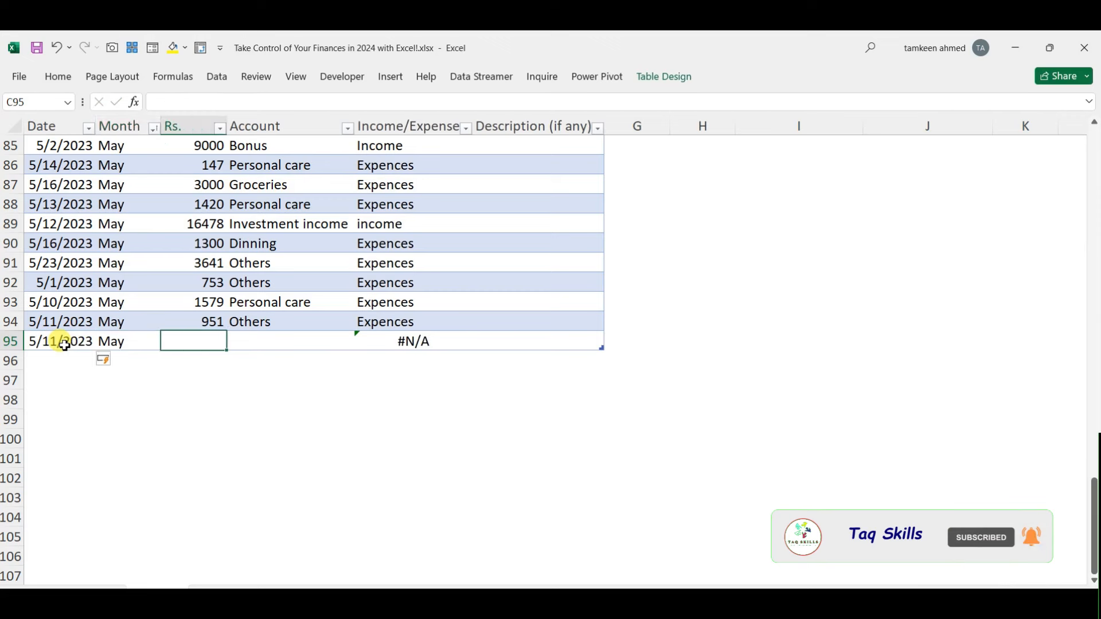
- Inspect the formula that derives the Month value in cell B95 of the new ledger row
key("Left")
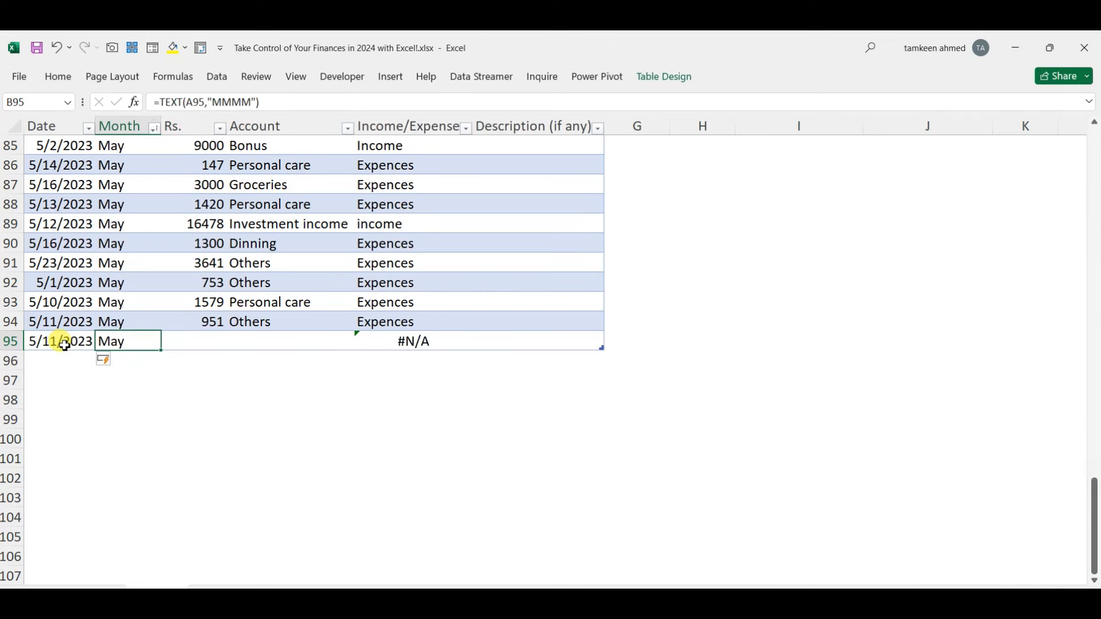
key("F2")
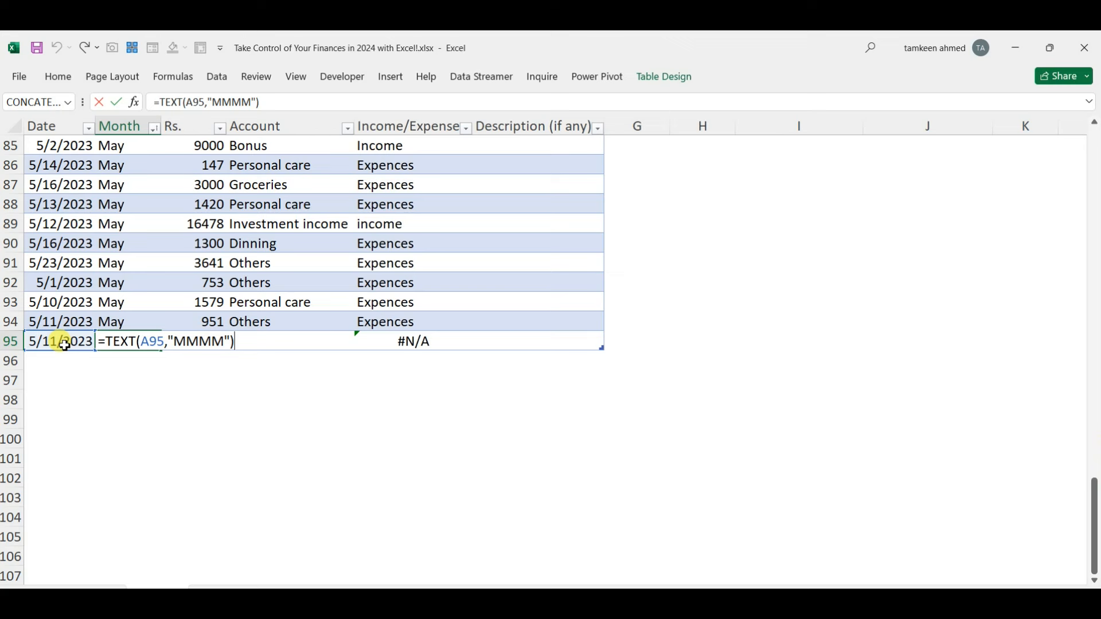
key("Return")
key("Up")
- Enter 78 as the Rs. amount in cell C95 of the new ledger entry
key("Right")
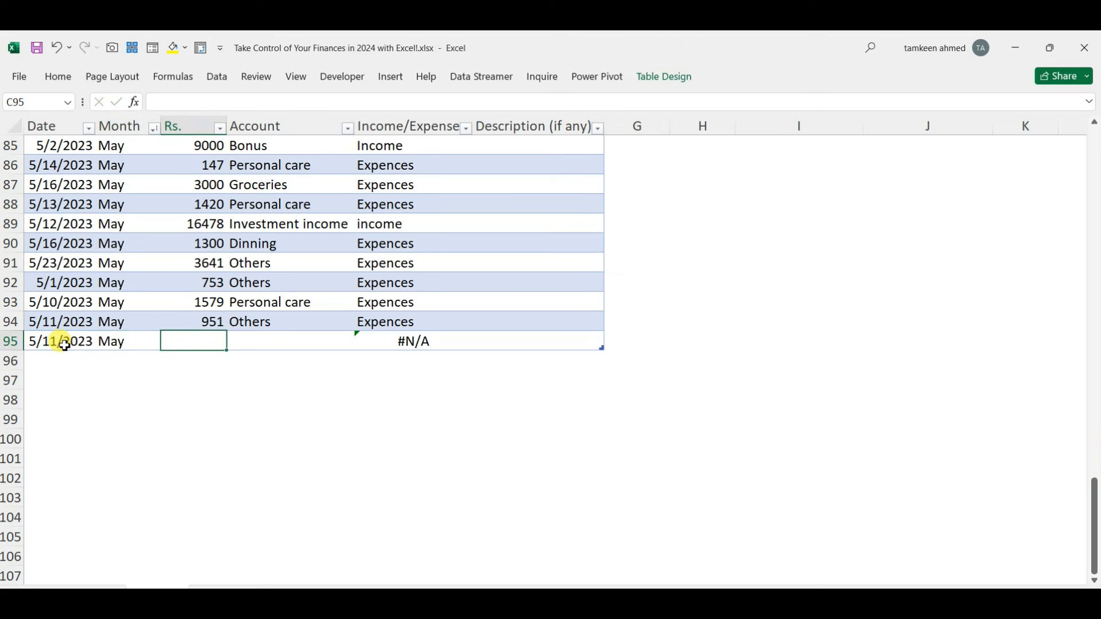
type("78")
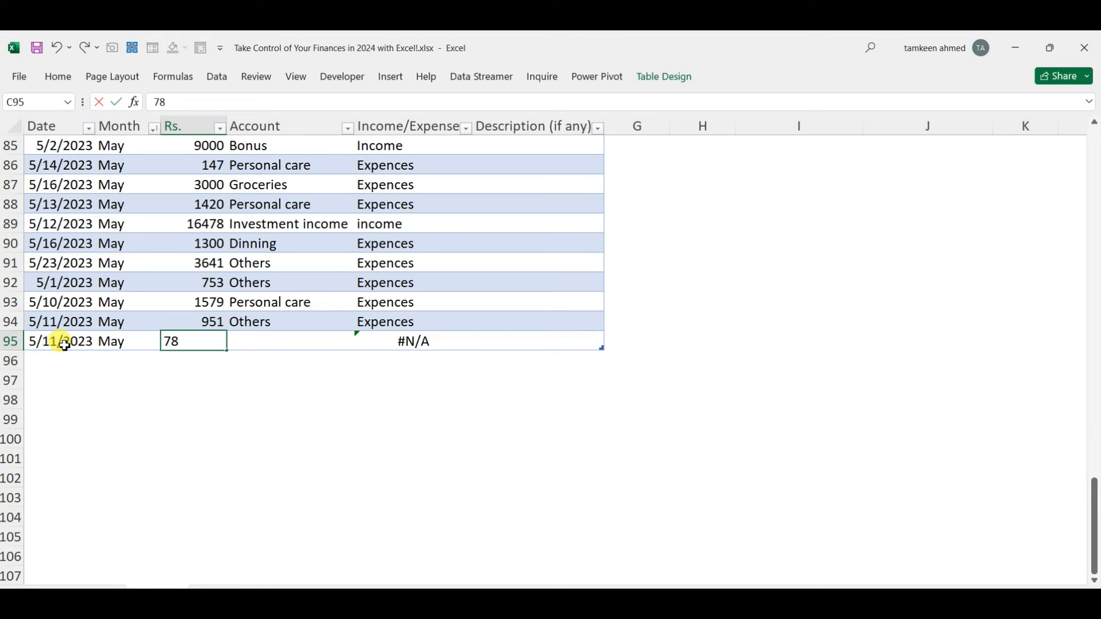
key("Tab")
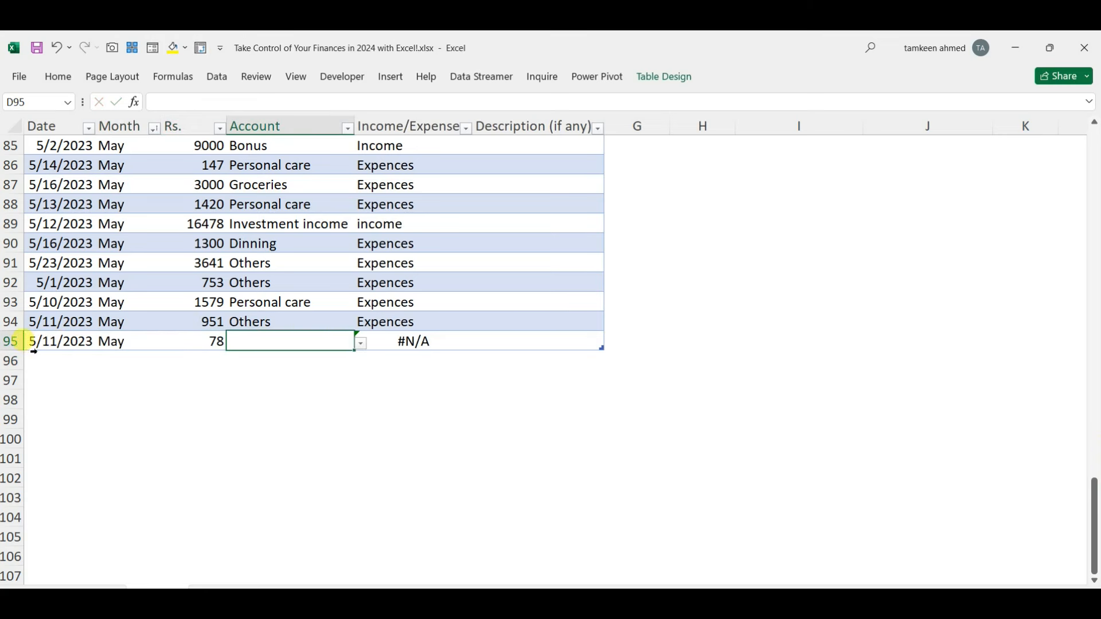
- Look through the account categories offered by the drop-down list in cell D95
left_click(364, 343)
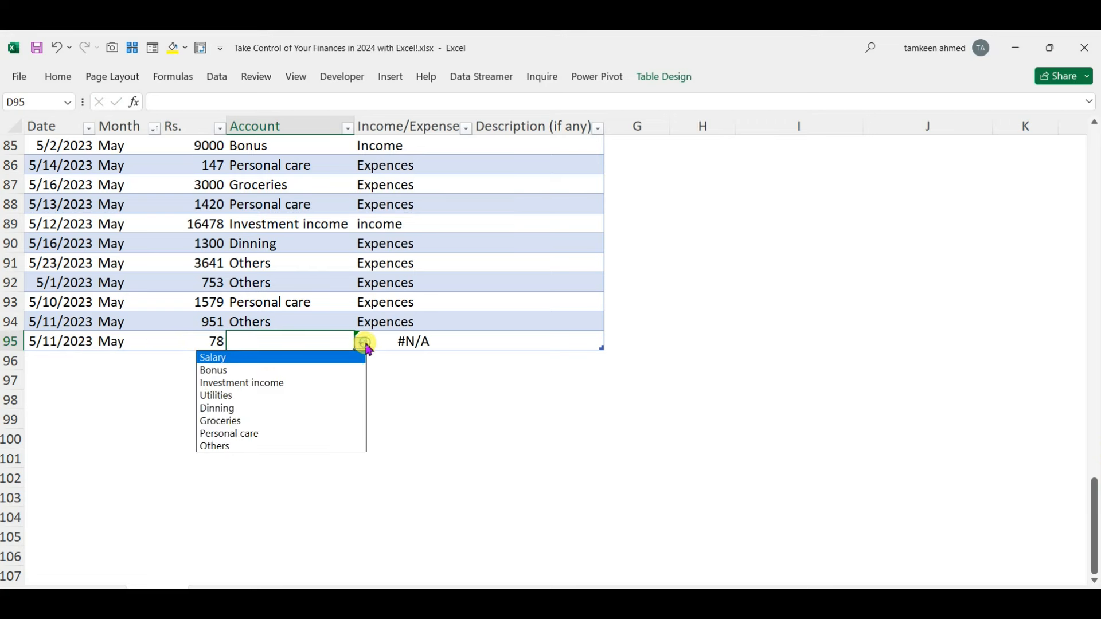
left_click(364, 344)
left_click(359, 344)
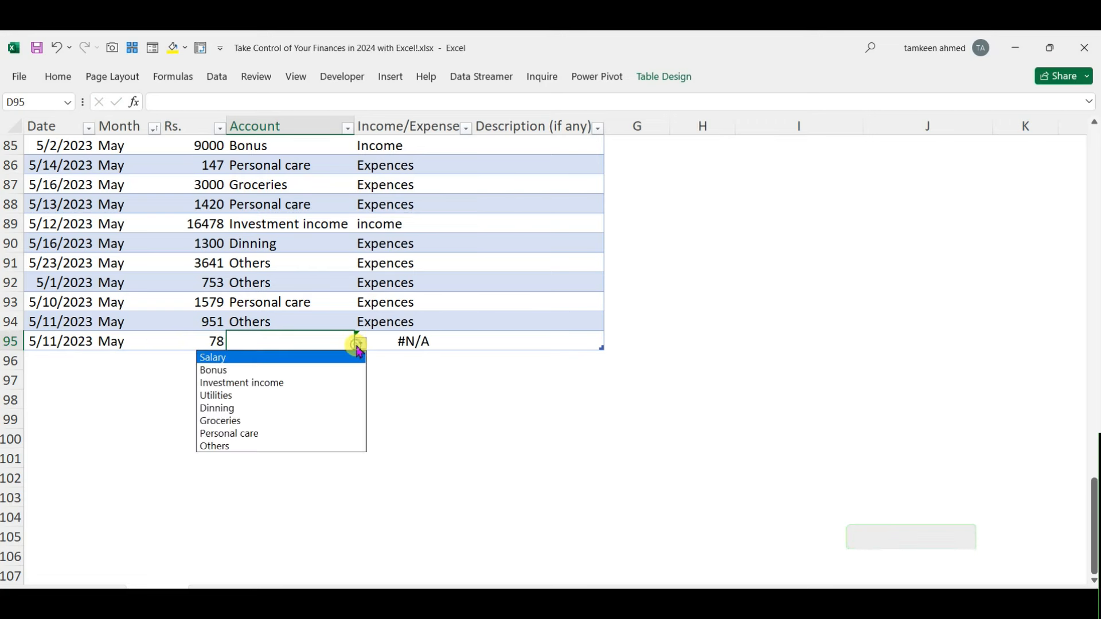
left_click(359, 344)
scroll(359, 342, "up", 2)
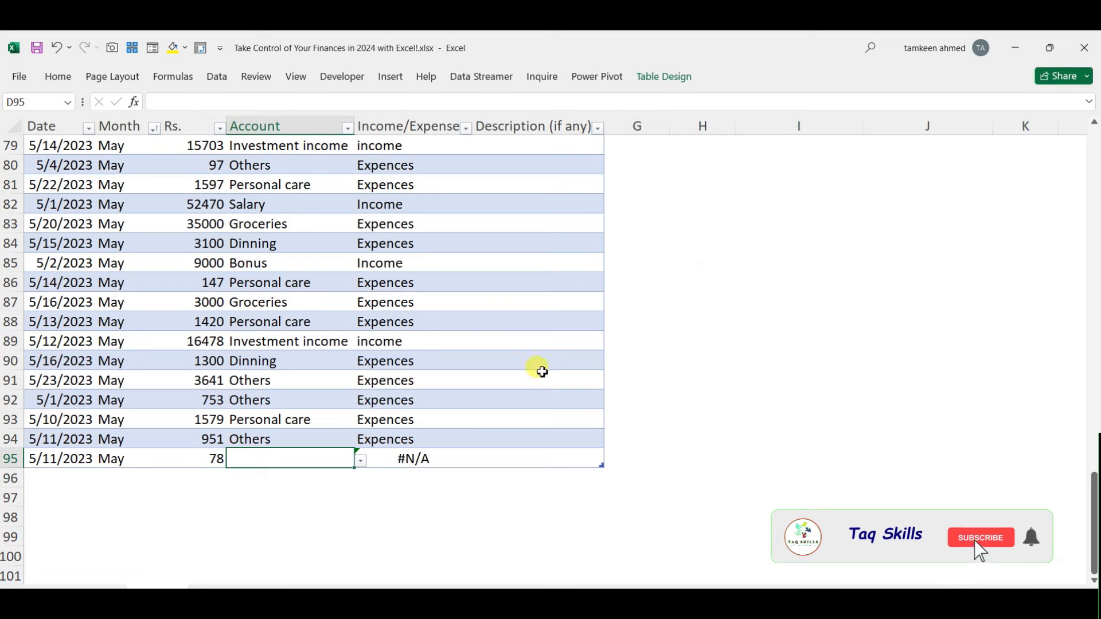
left_click(362, 460)
left_click(361, 461)
- Fill the blank cells H86:I88 beside the ledger with yellow
left_click_drag(707, 283, 825, 323)
left_click(58, 76)
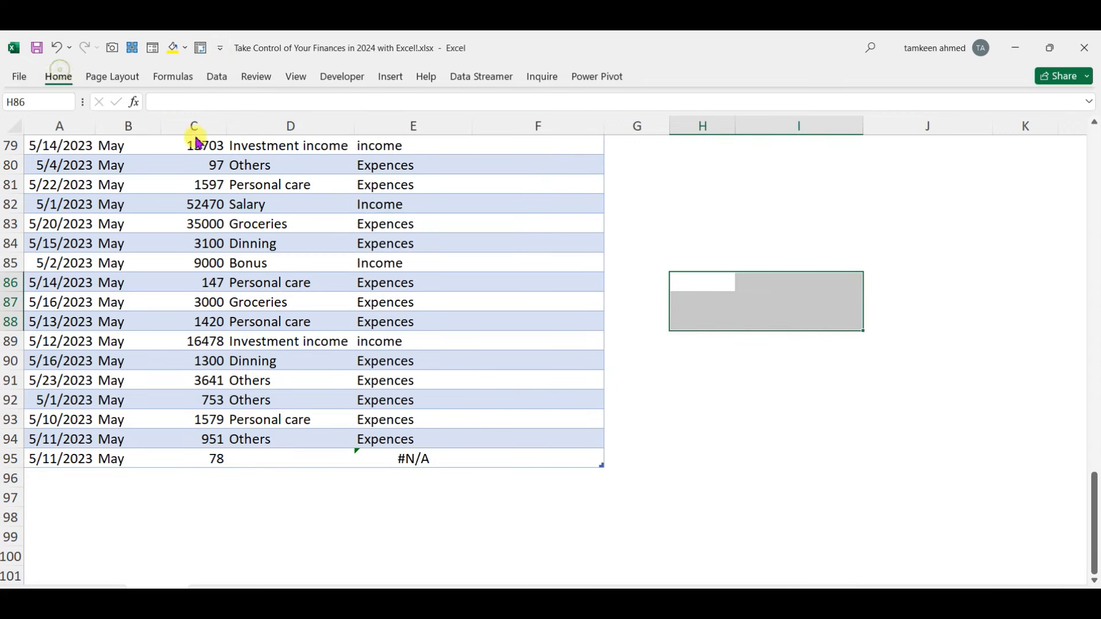
left_click(189, 127)
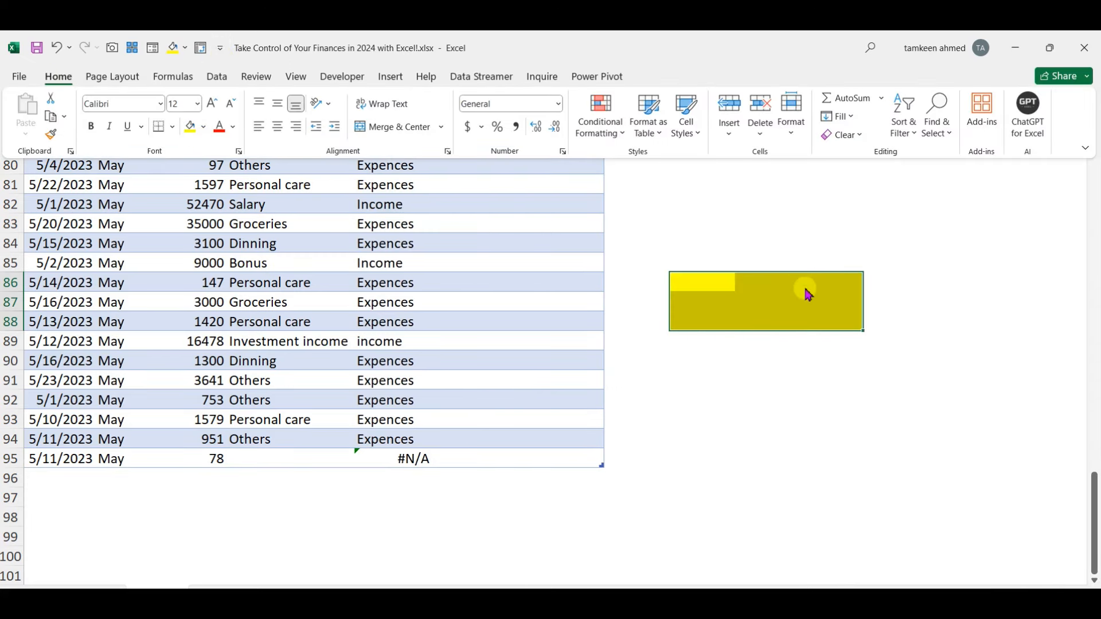
- Start a data validation rule for cell H86 that allows values from a List
left_click(714, 286)
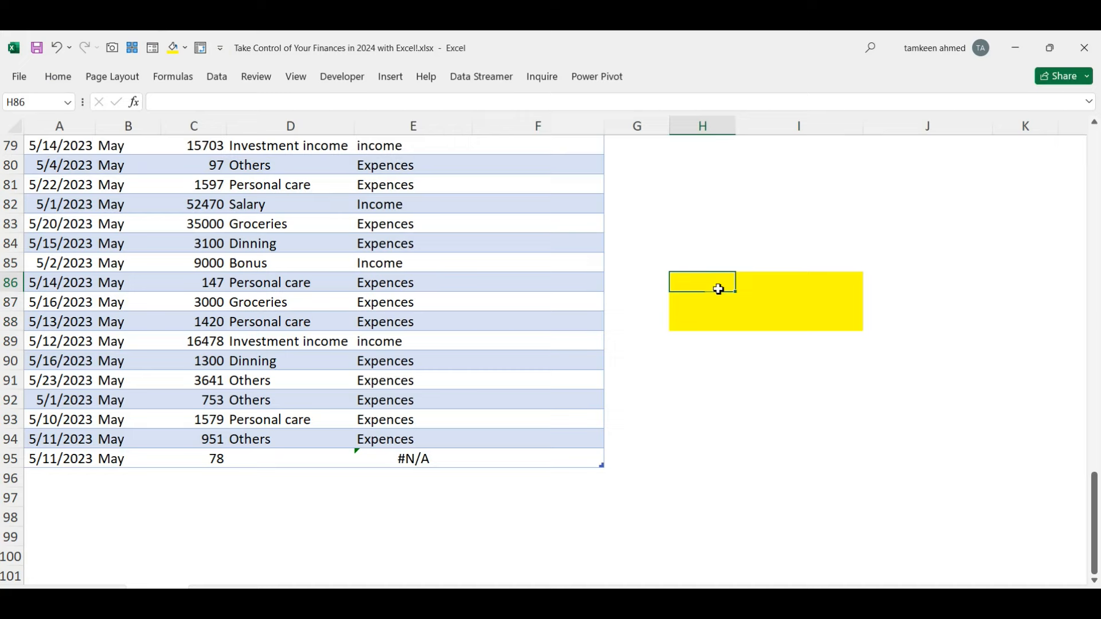
left_click(222, 81)
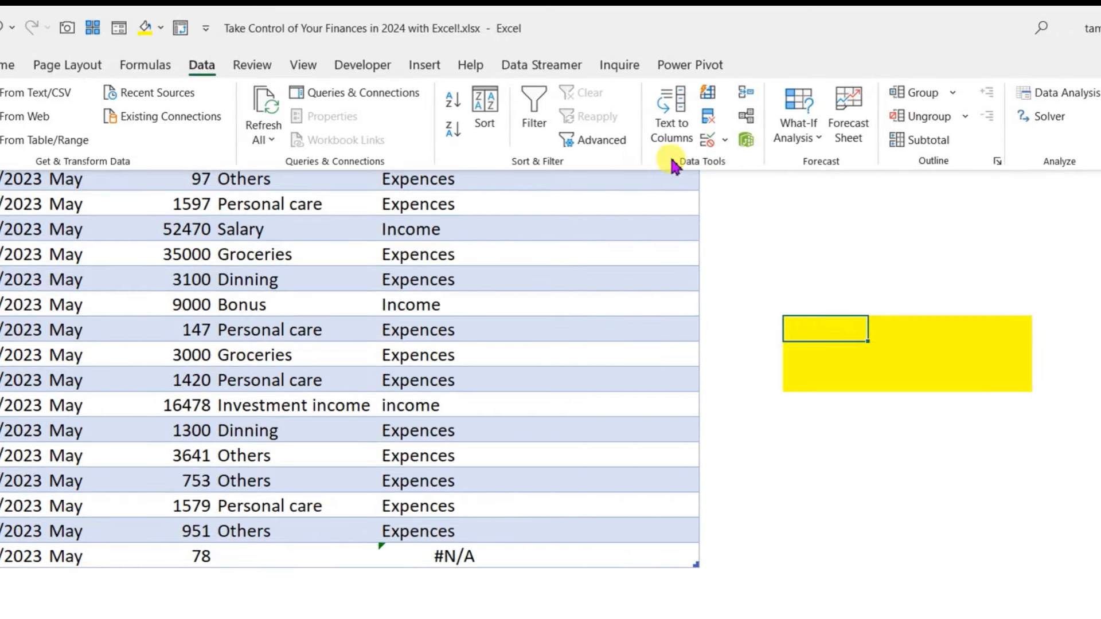
left_click(726, 142)
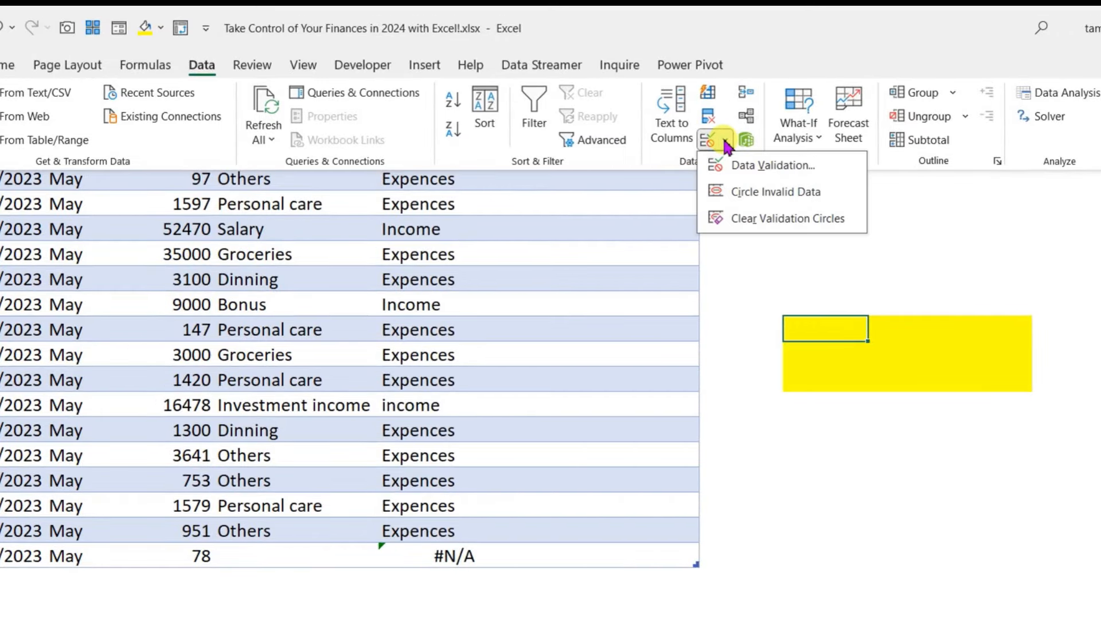
left_click(763, 170)
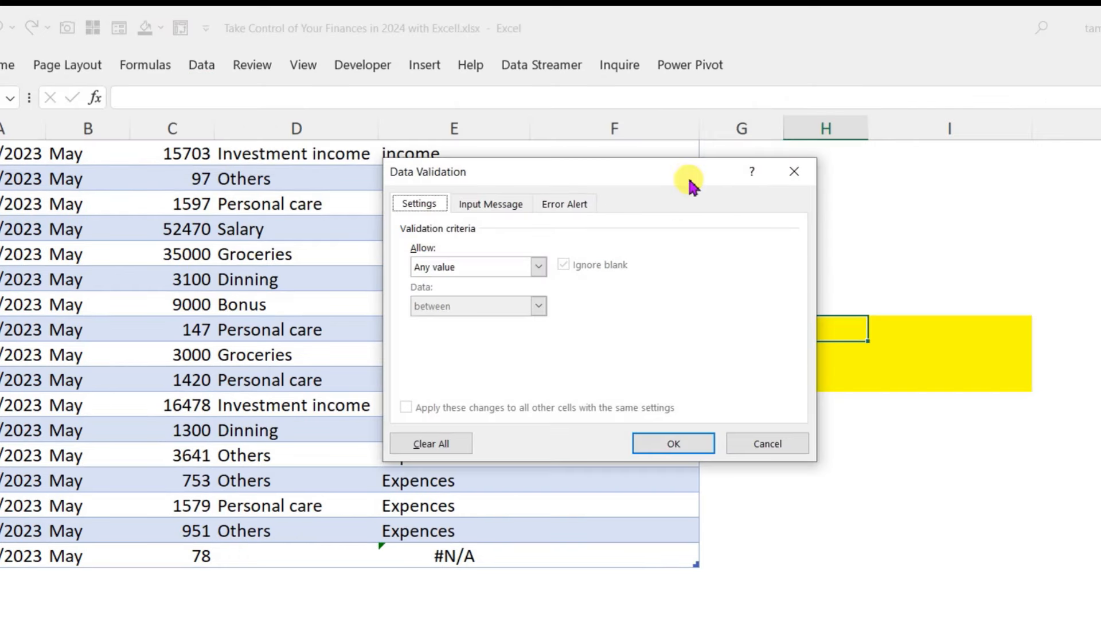
left_click_drag(676, 172, 548, 179)
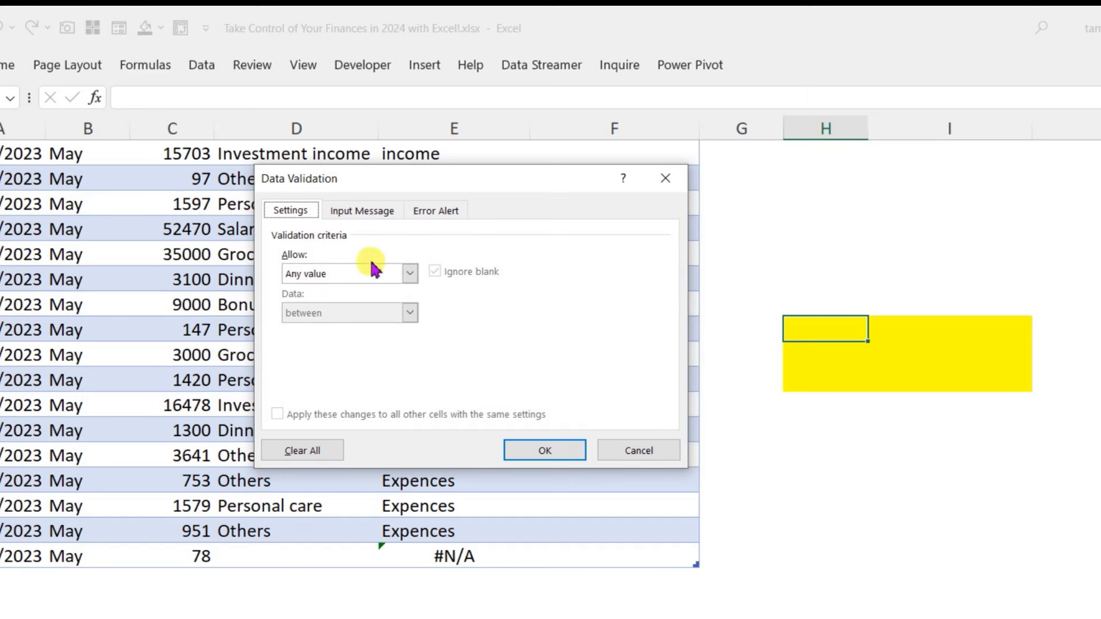
left_click(411, 274)
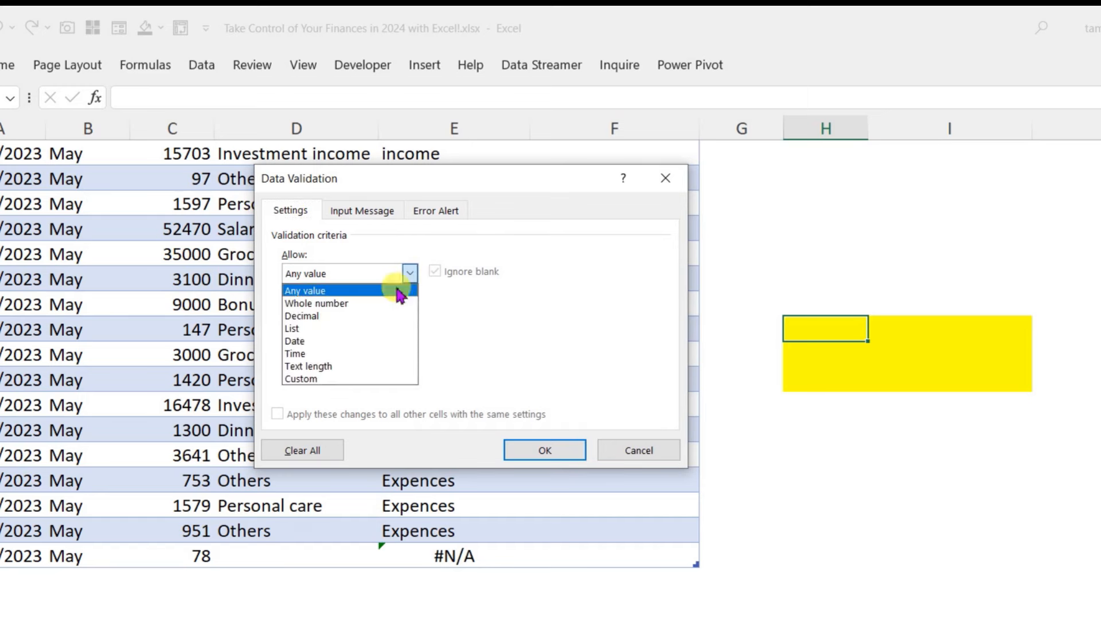
left_click(342, 329)
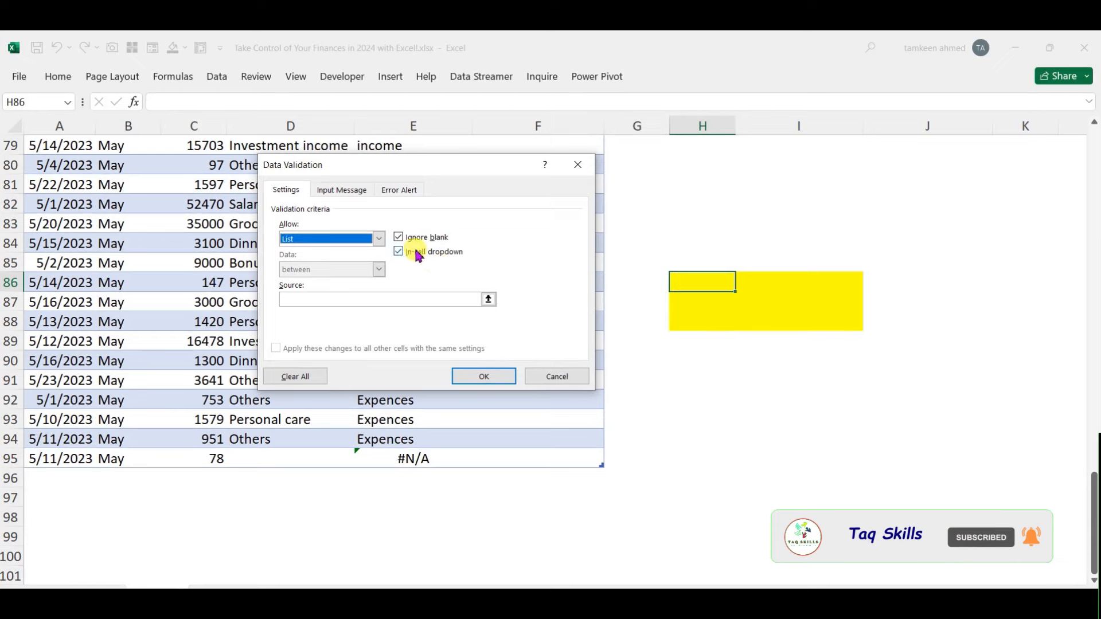
- Use the Category table's entries in I4:I11 as the validation list source and apply the rule
left_click(488, 299)
scroll(926, 350, "up", 20)
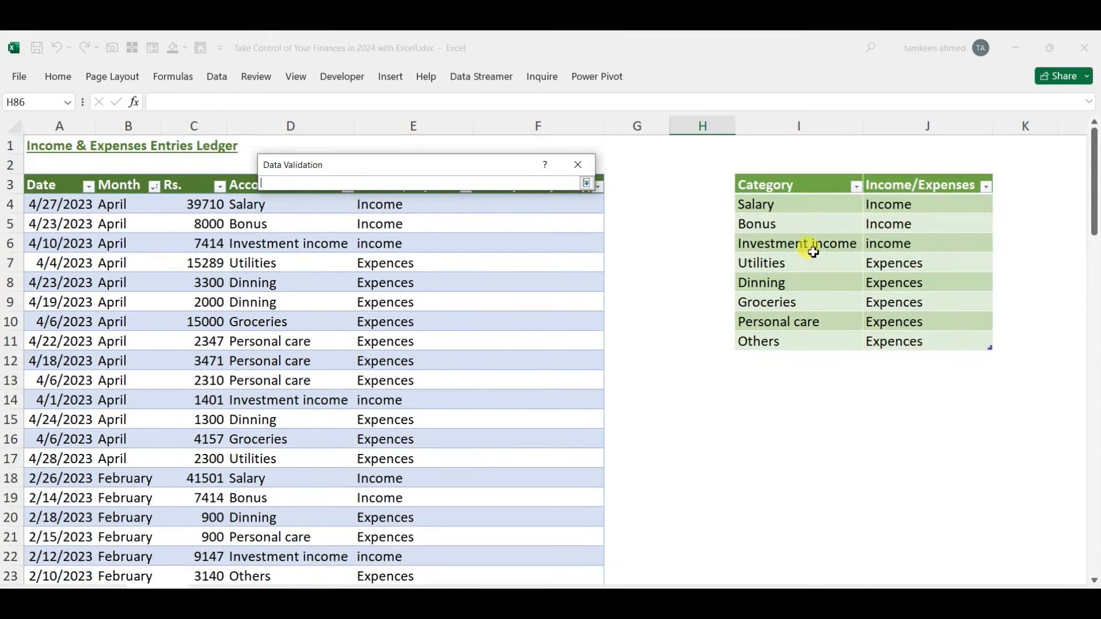
left_click_drag(791, 205, 803, 342)
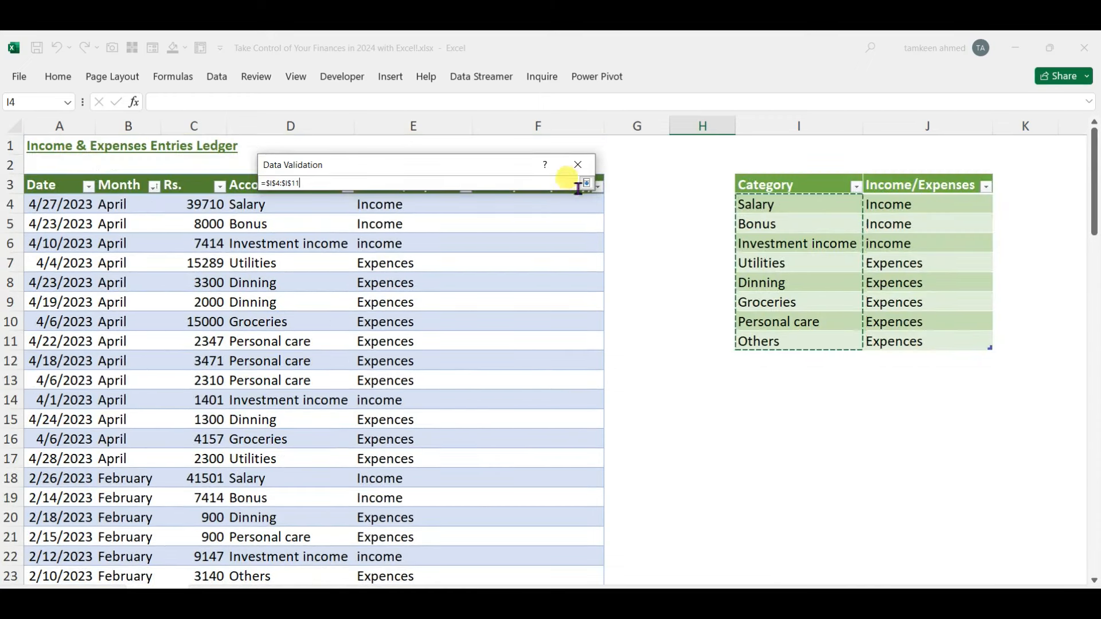
left_click(586, 183)
left_click(480, 382)
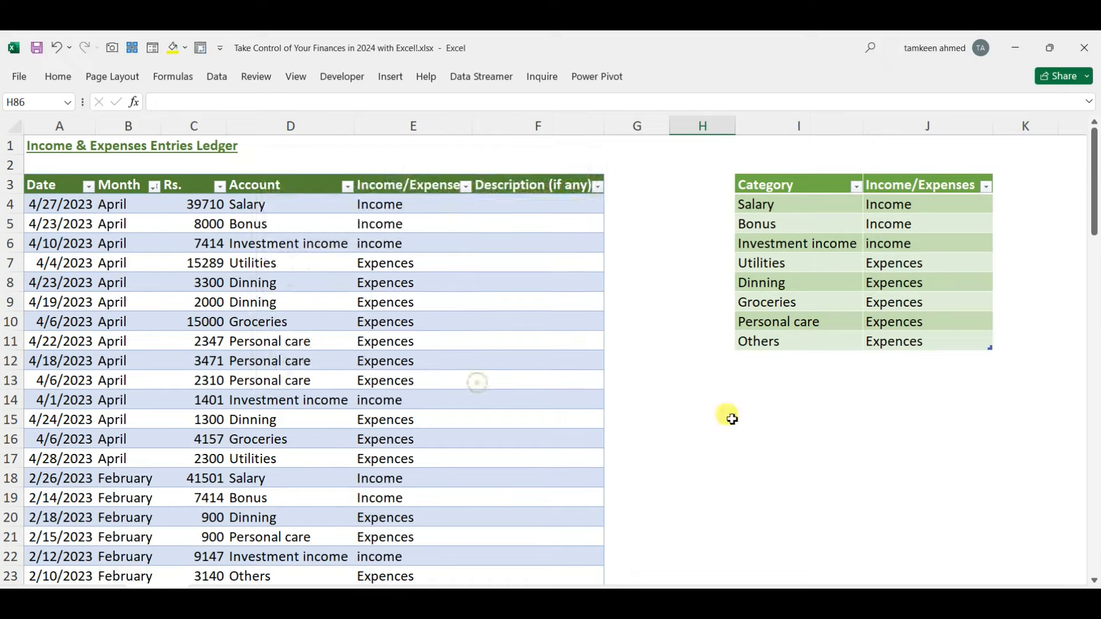
- Check the category drop-down list in the yellow cell H86, and undo the last change made beside the ledger
scroll(733, 419, "down", 15)
scroll(733, 419, "down", 12)
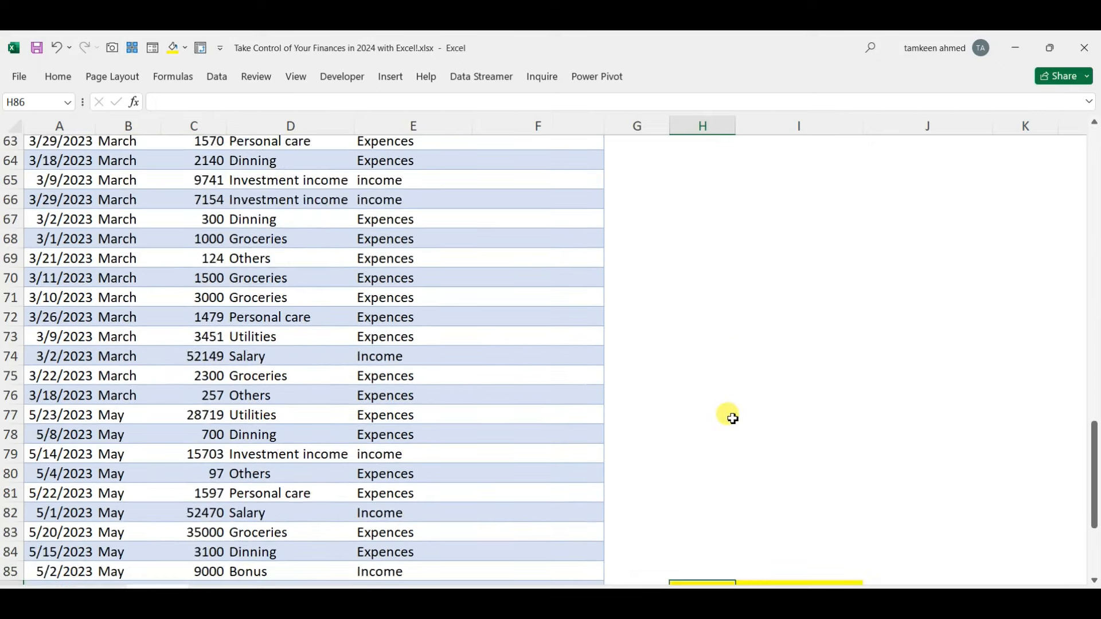
scroll(720, 252, "up", 1)
scroll(718, 246, "up", 1)
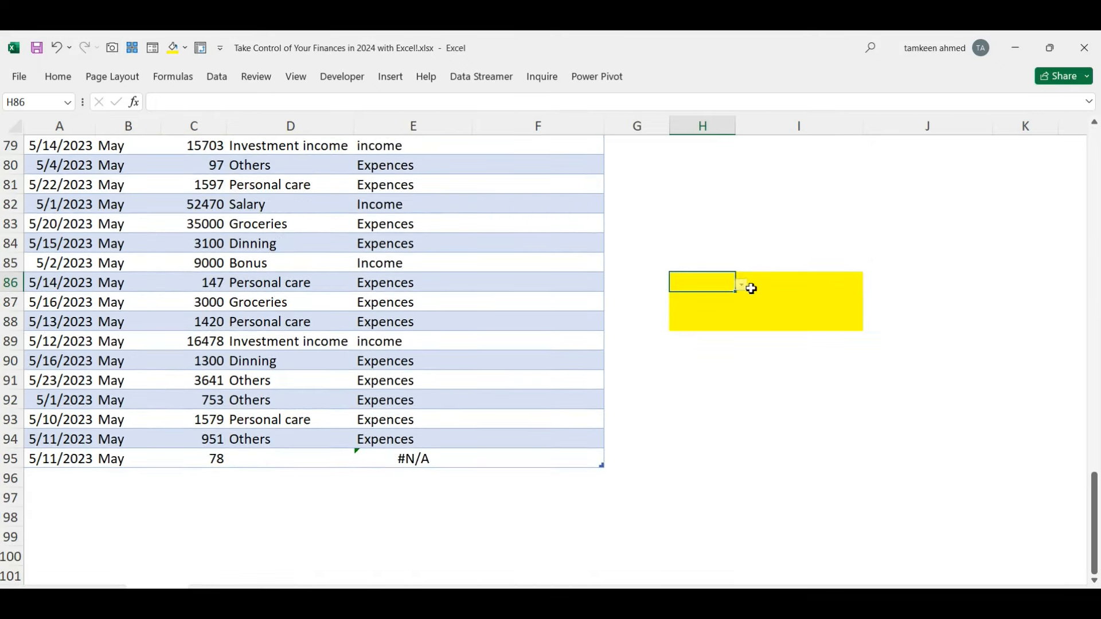
left_click(743, 286)
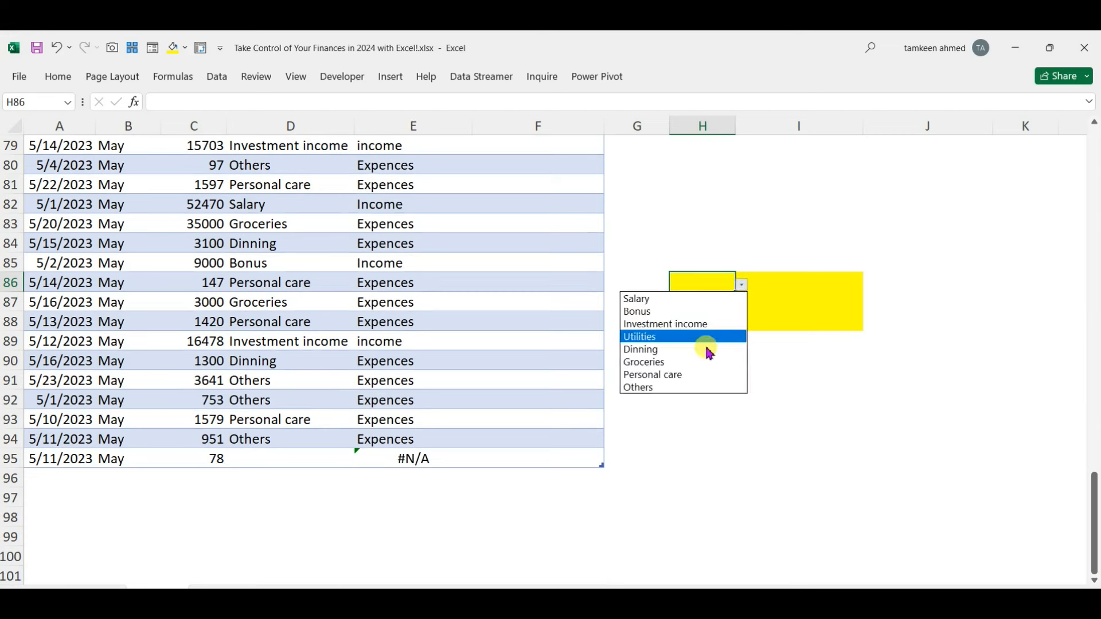
left_click(800, 236)
left_click_drag(713, 127, 799, 126)
key("ctrl+z")
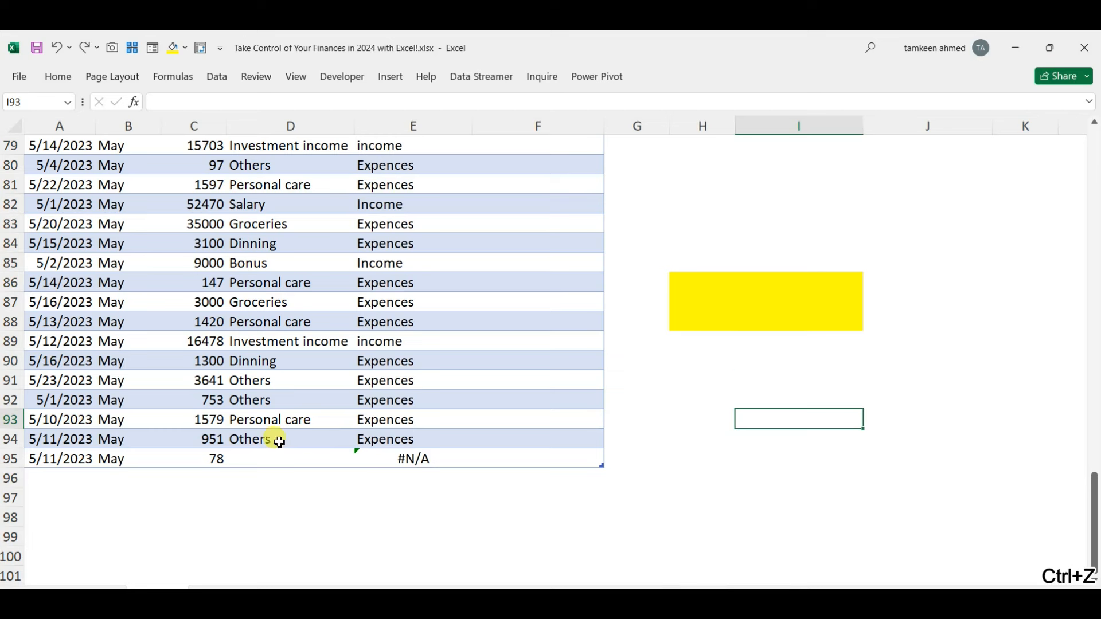
- Choose Investment income as the Account for the new entry in cell D95
scroll(279, 442, "down", 1)
left_click(287, 400)
left_click(360, 402)
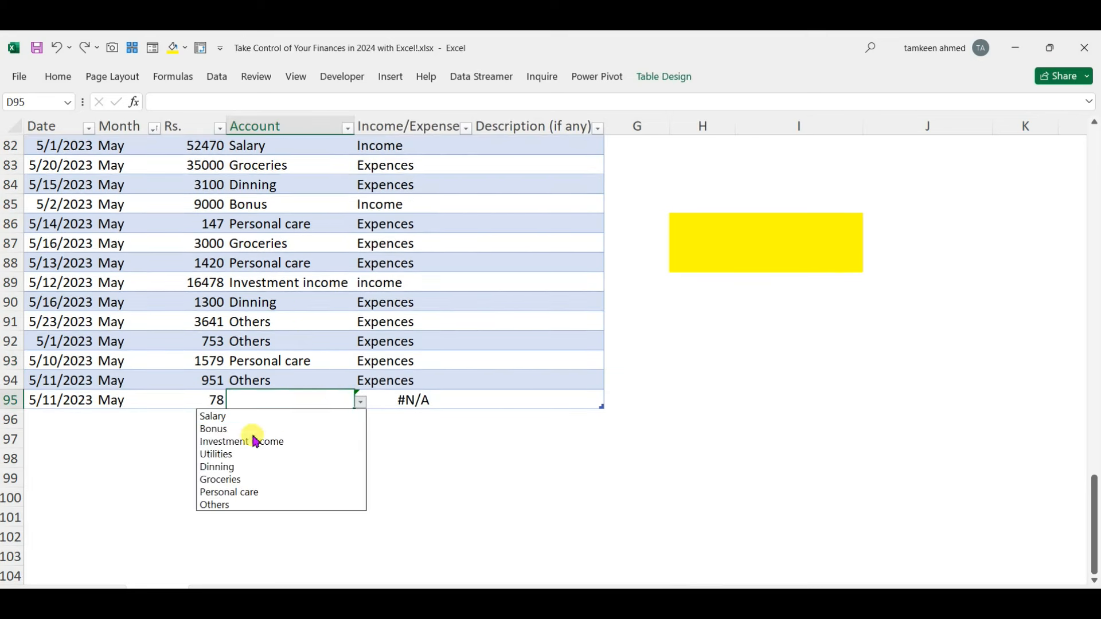
left_click(255, 442)
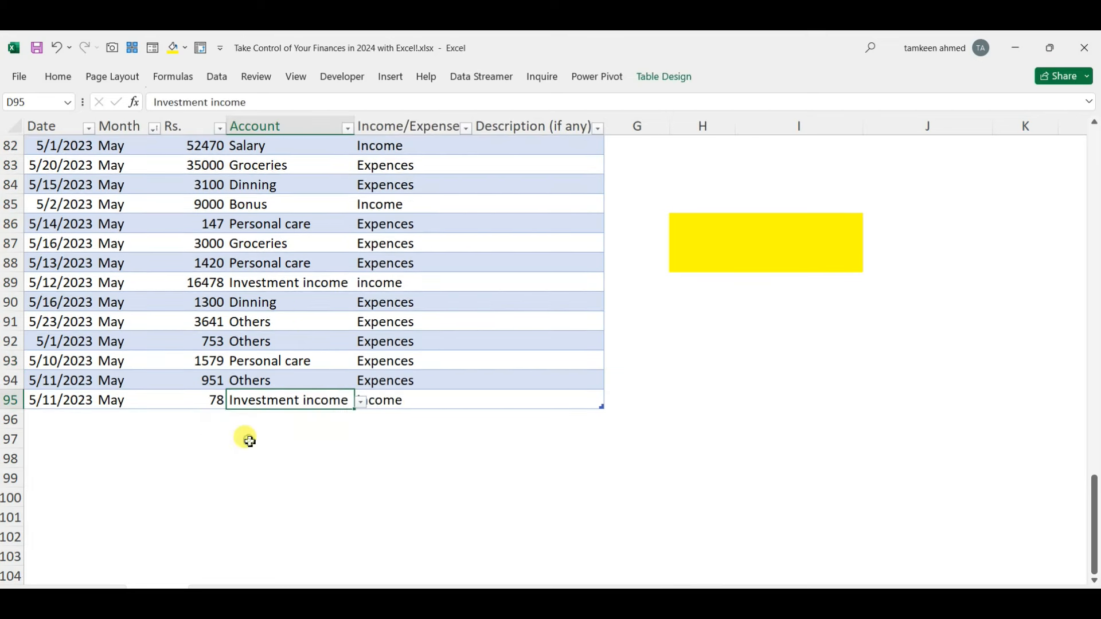
left_click(434, 400)
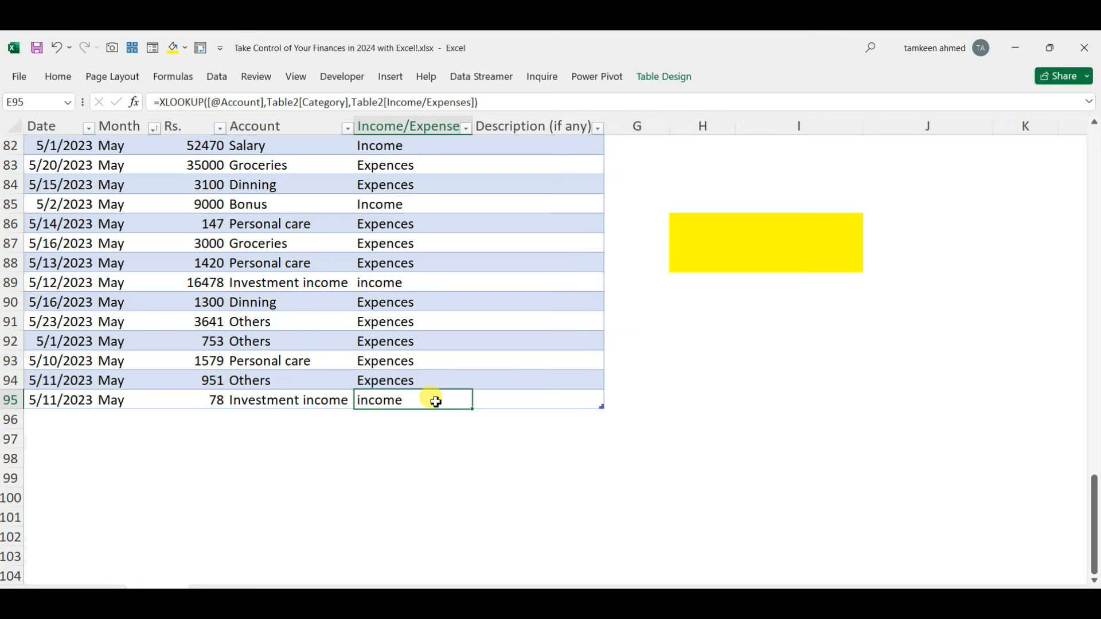
type("=")
scroll(435, 401, "up", 2)
type("xl")
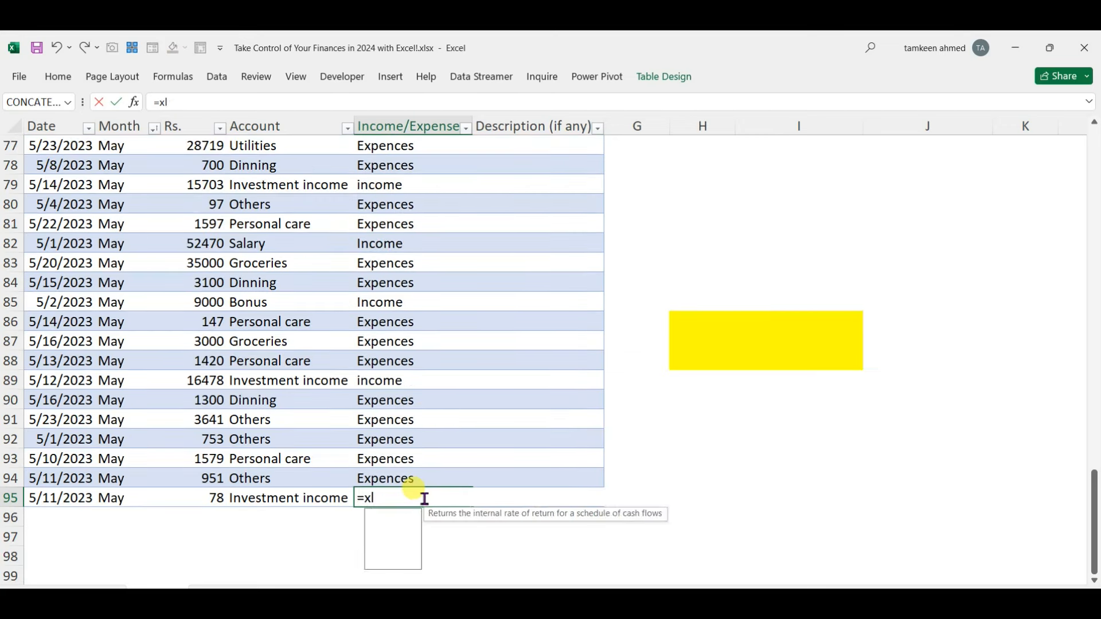
type("ookup")
key("Tab")
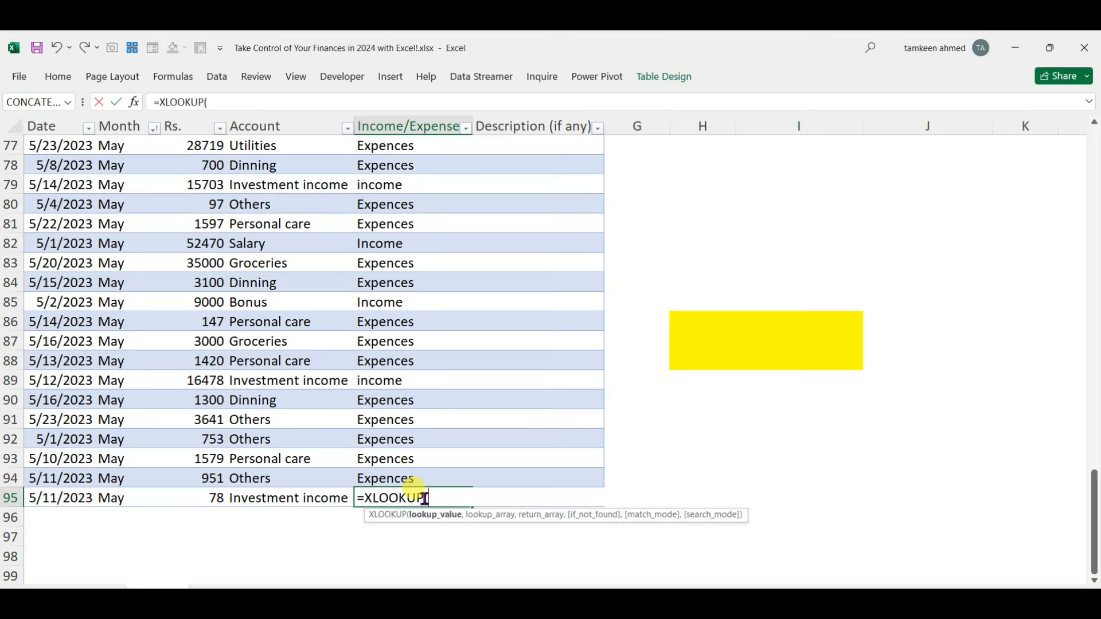
left_click(294, 497)
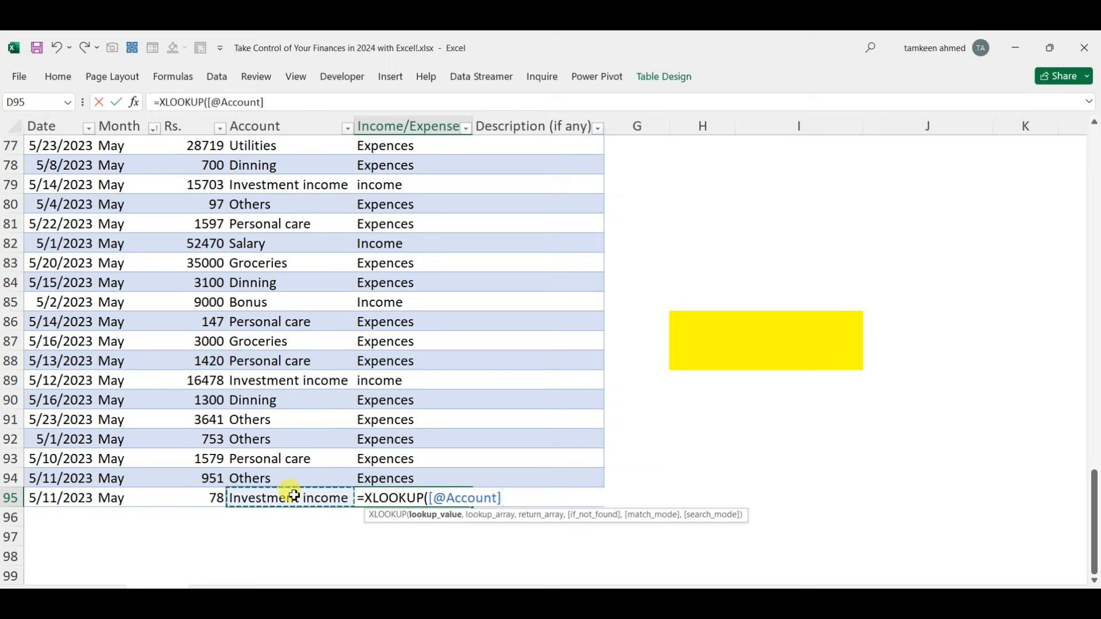
type(",")
- Complete the XLOOKUP with Table2[Category] as the lookup array and Table2[Income/Expenses] as the return array
scroll(740, 499, "up", 18)
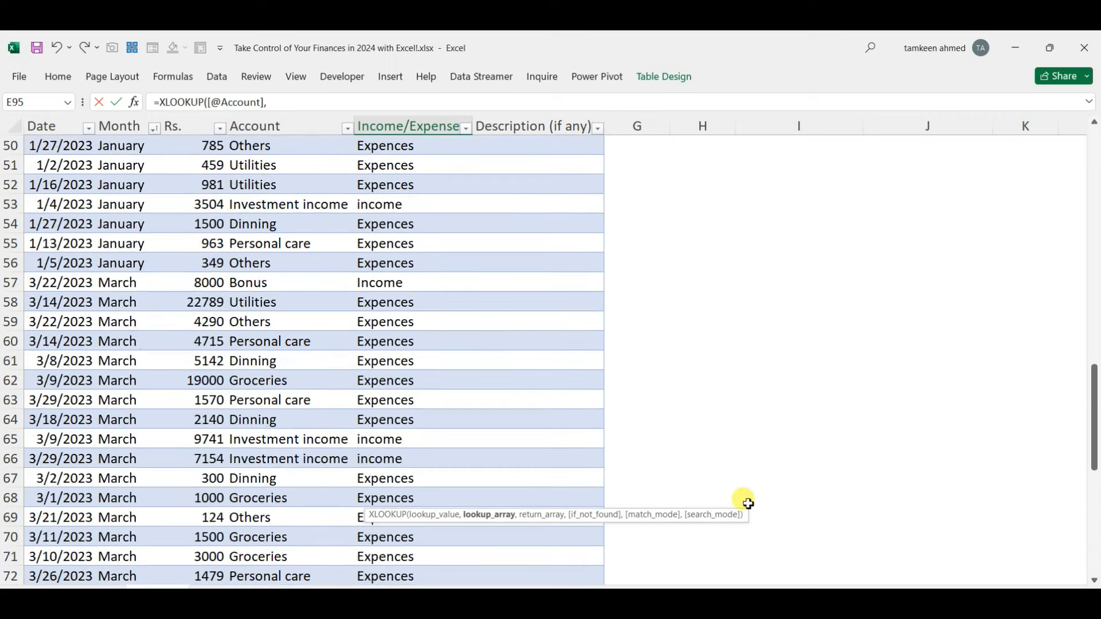
scroll(749, 503, "up", 7)
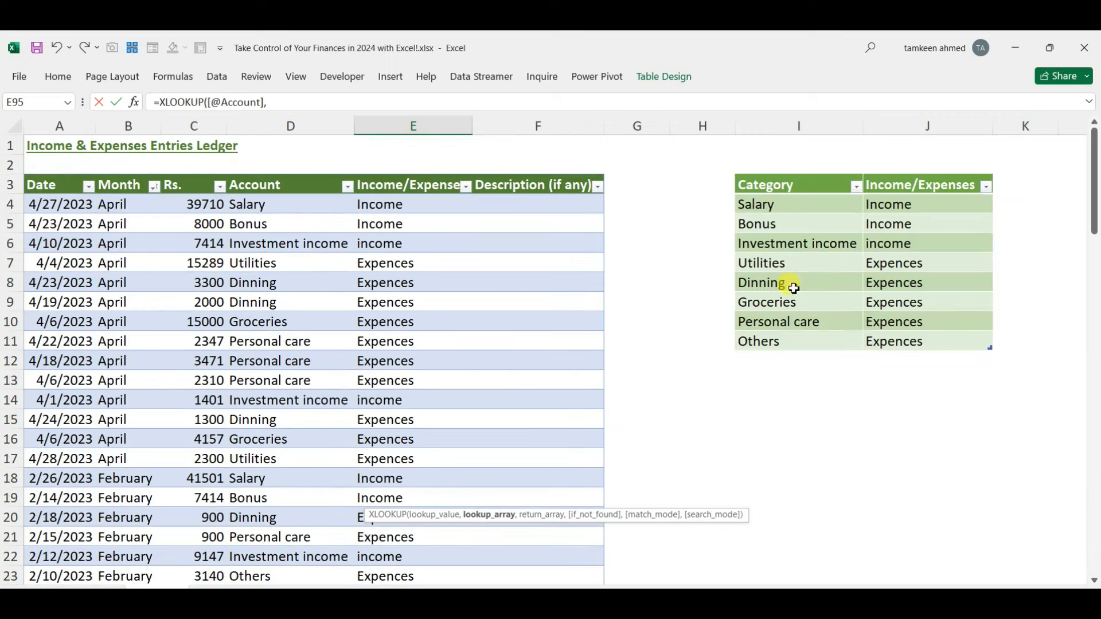
left_click_drag(812, 204, 814, 346)
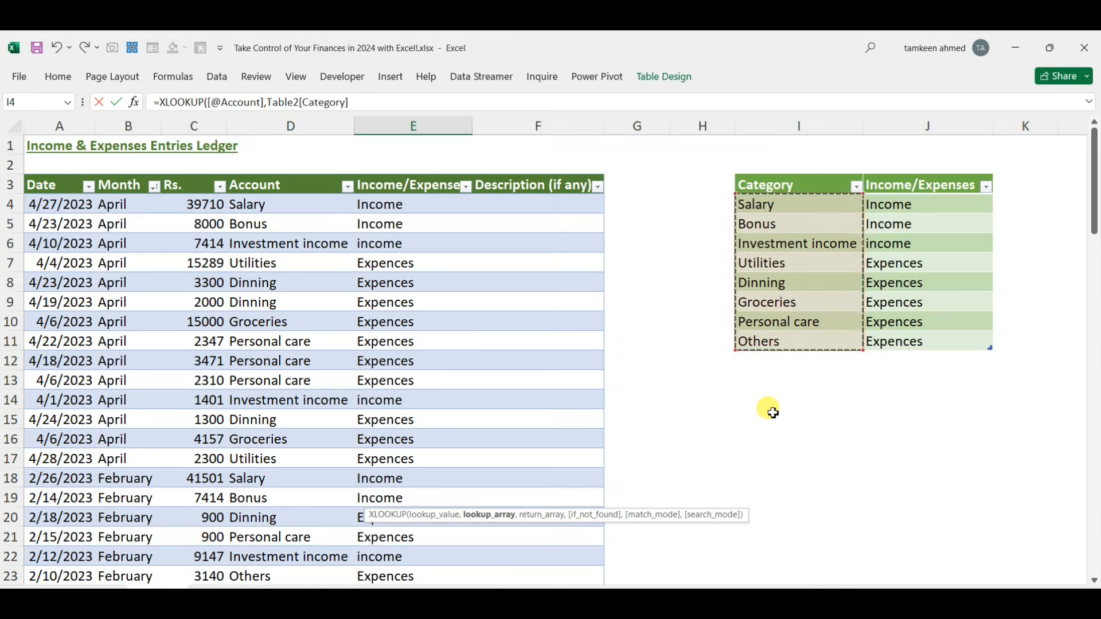
type(",")
left_click_drag(935, 204, 947, 342)
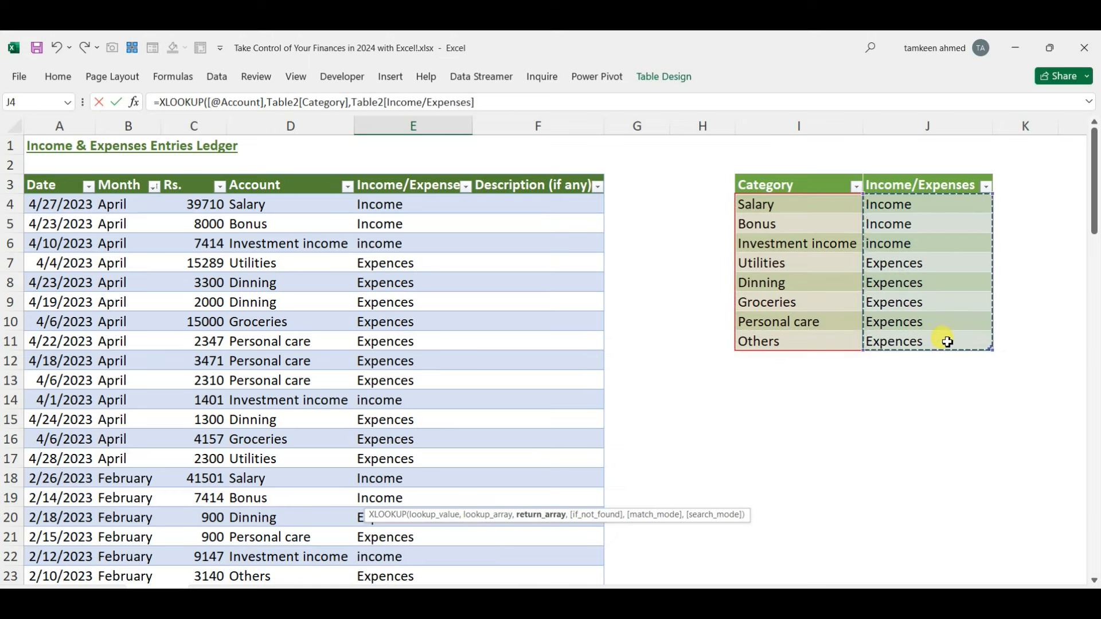
key("Return")
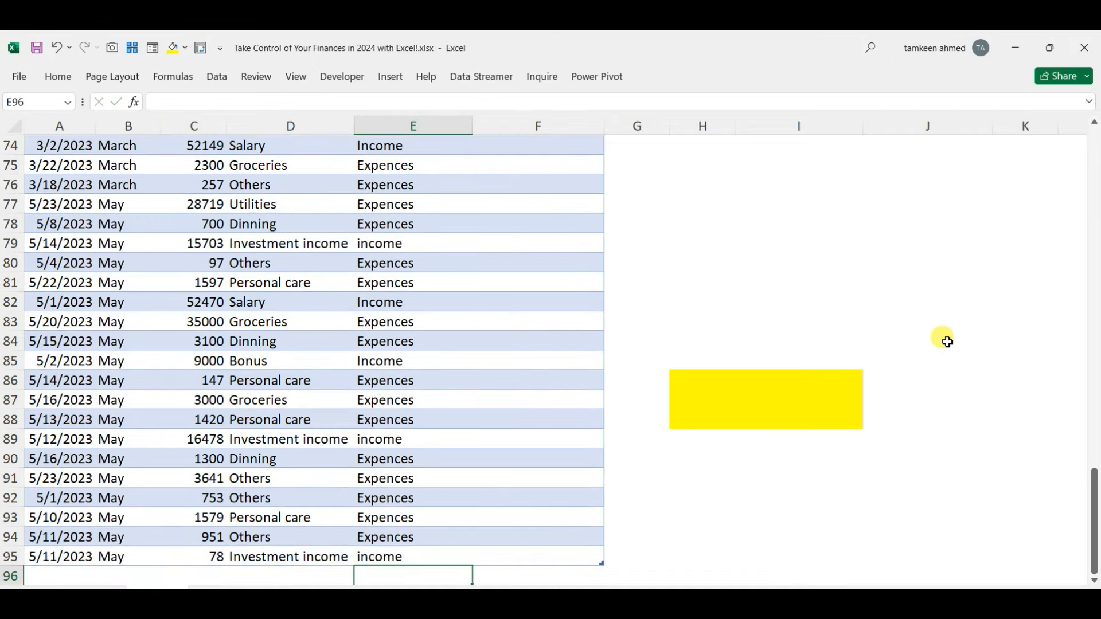
- Review the ledger's Account entries from the newly added row 95 back up to the start of the table
key("Down")
key("Down")
key("Up")
key("Up")
key("Left")
key("Left")
key("Up")
key("Right")
key("Right")
key("Left")
key("Up")
key("Up")
key("Up")
key("Up")
key("Up")
key("Up")
key("Up")
key("Up")
key("Up")
key("Up")
key("Up")
key("Up")
key("Up")
key("Up")
key("Up")
key("Up")
key("Up")
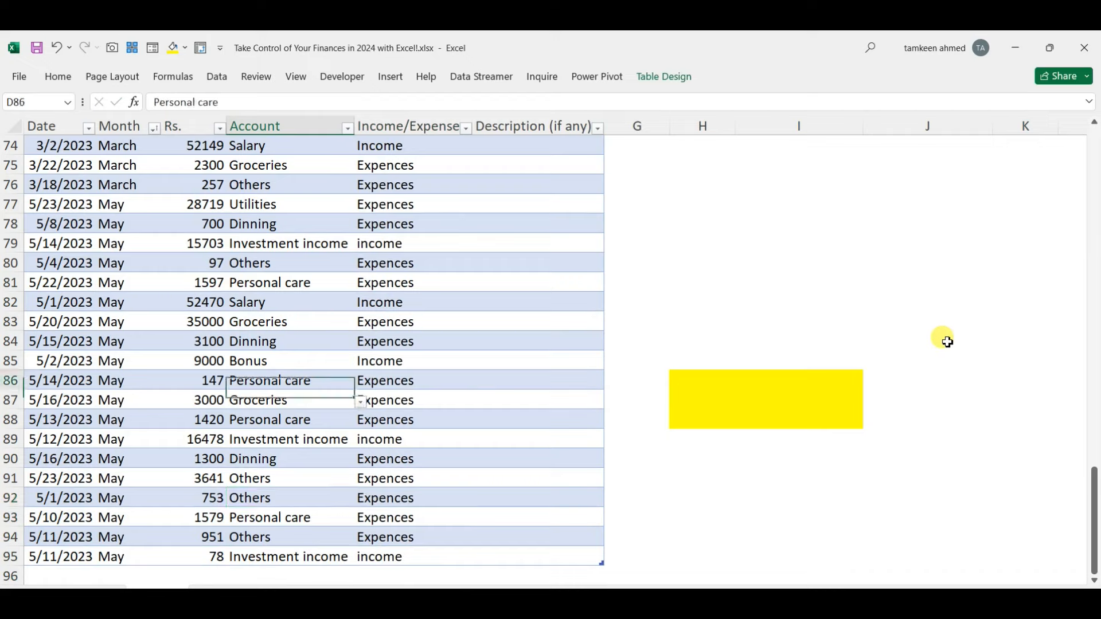
key("Up")
key("Up")
key("Up")
key("Up")
key("Up")
key("Up")
key("Up")
key("Up")
key("Up")
key("Up")
key("Up")
key("Up")
key("Up")
key("Up")
key("Up")
key("Up")
key("Up")
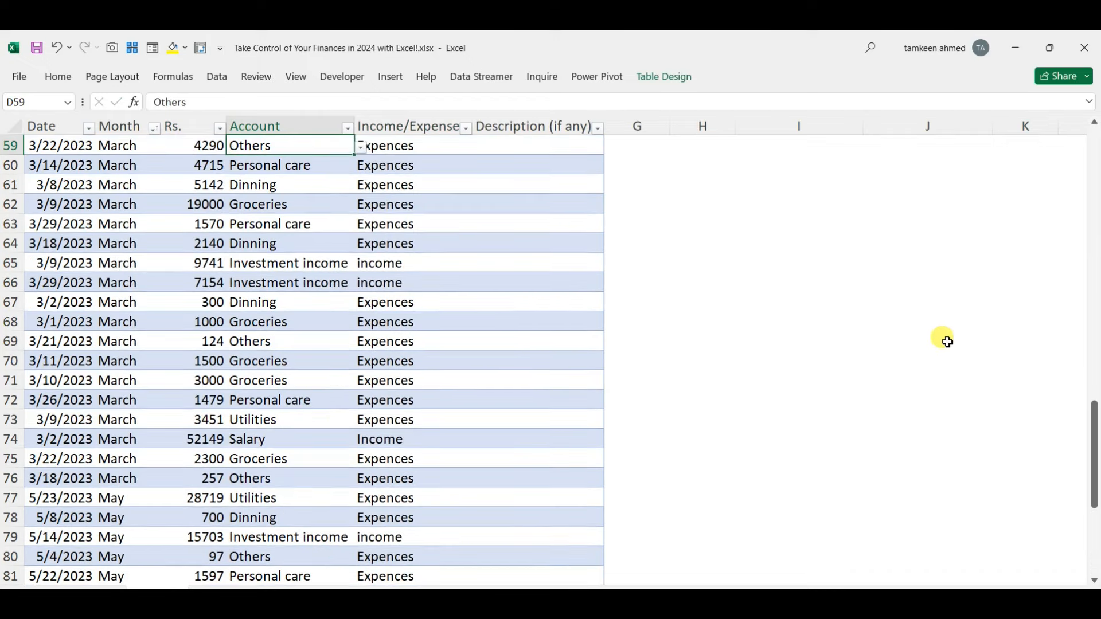
scroll(948, 342, "up", 20)
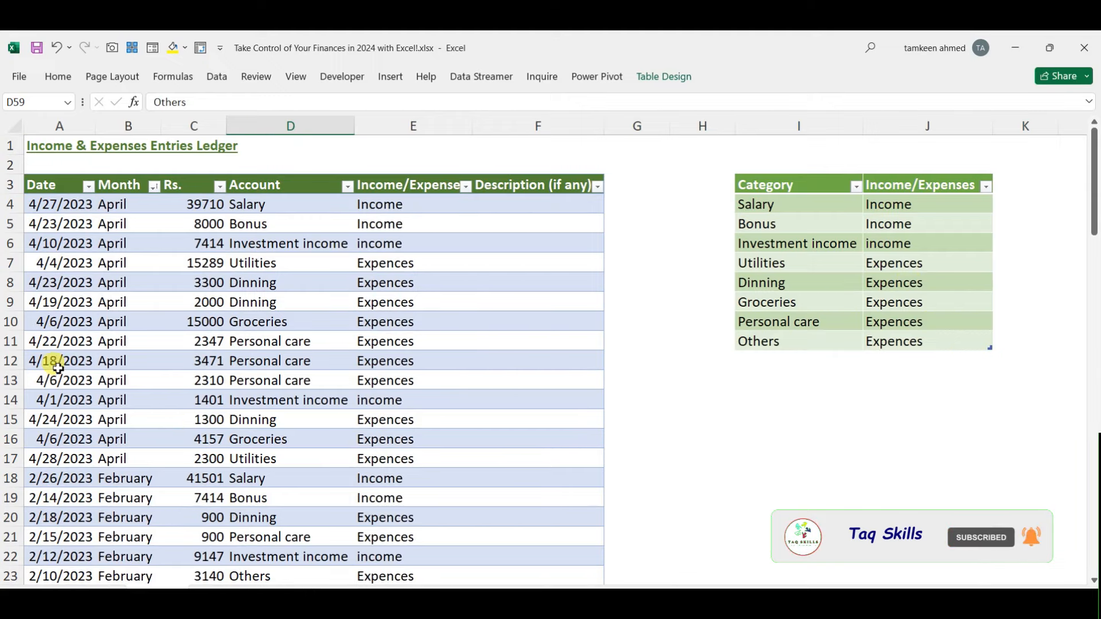
- Review the whole ledger, checking the Description column and the formulas behind the Income/Expense and Month columns
scroll(117, 350, "down", 12)
scroll(123, 355, "down", 12)
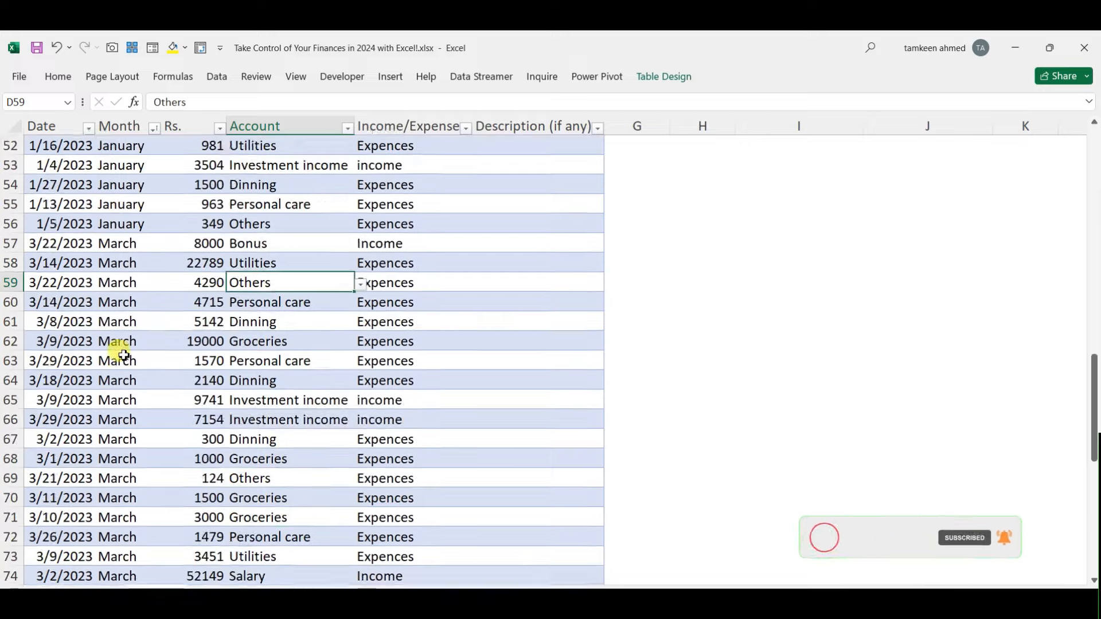
scroll(121, 353, "down", 4)
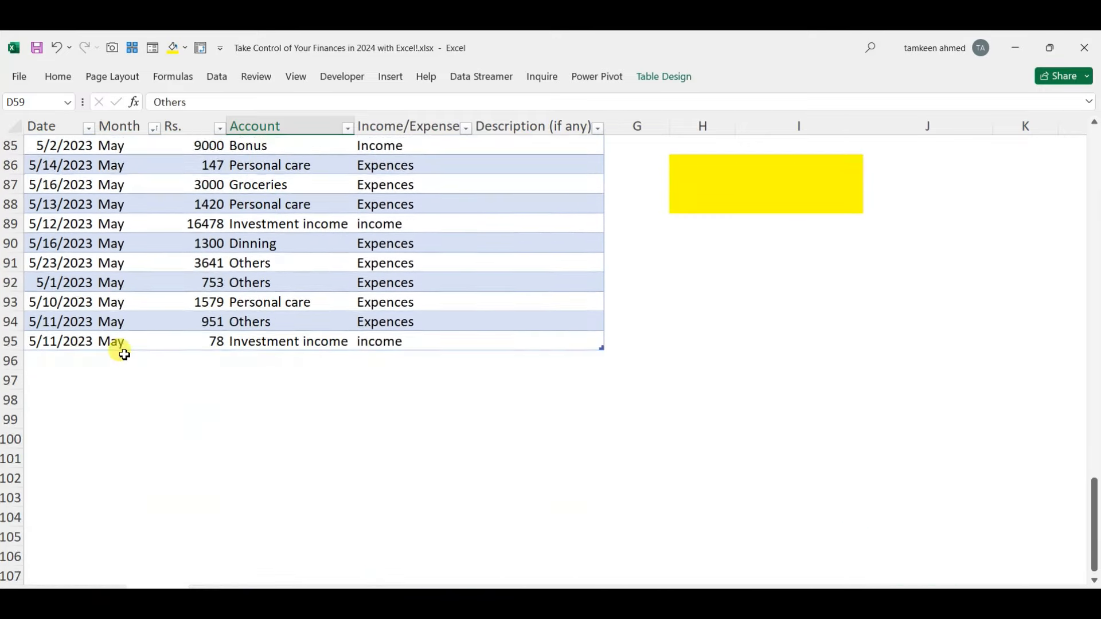
scroll(118, 350, "up", 17)
scroll(304, 333, "up", 11)
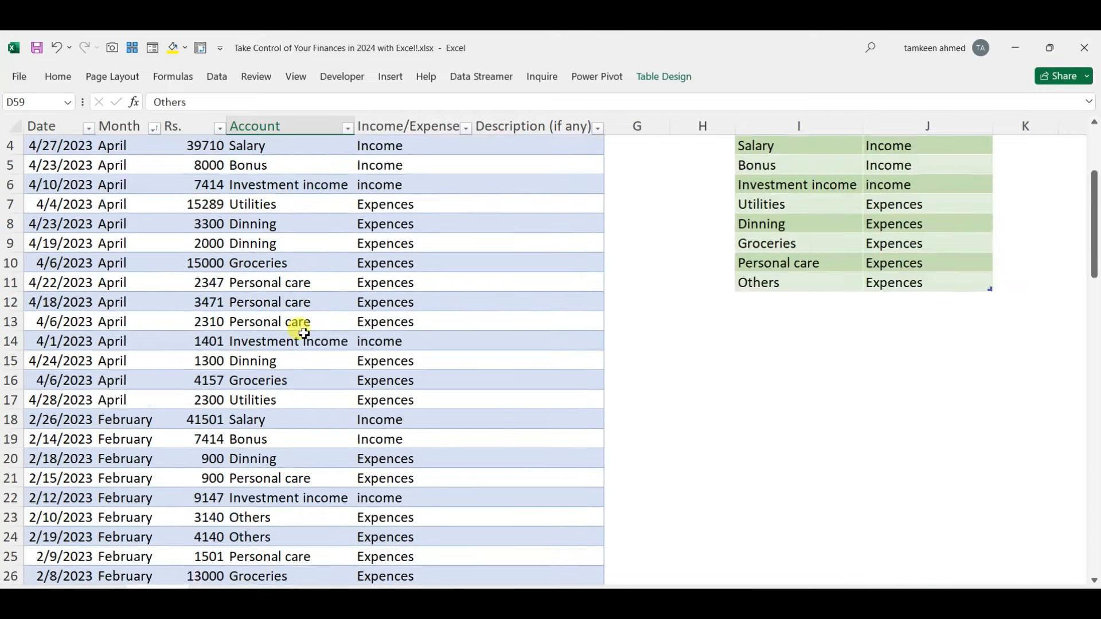
left_click(542, 202)
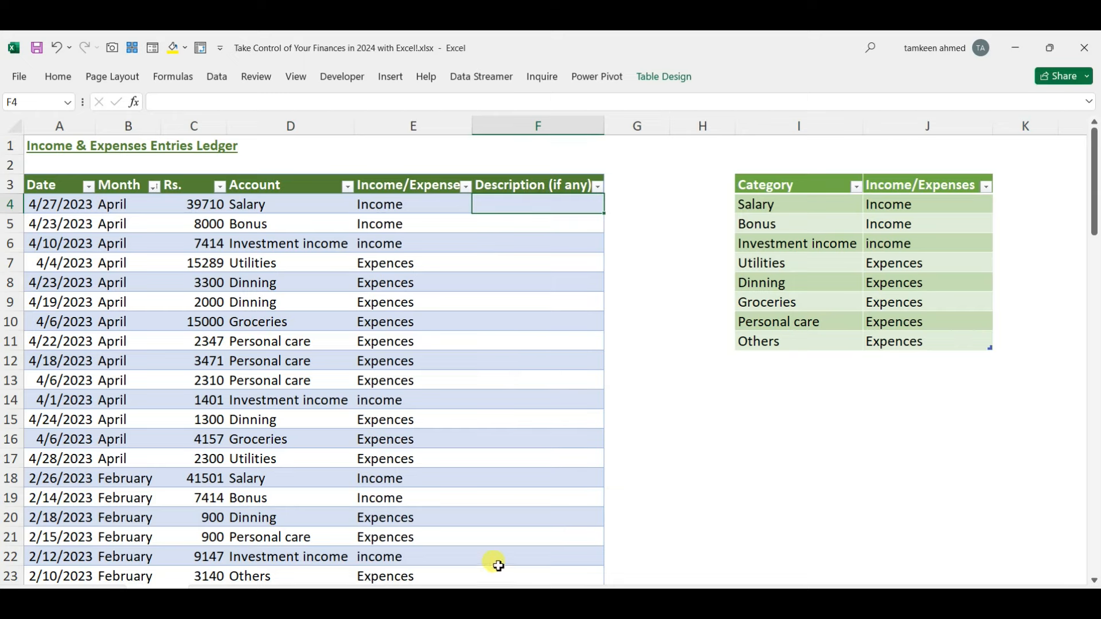
left_click(295, 442)
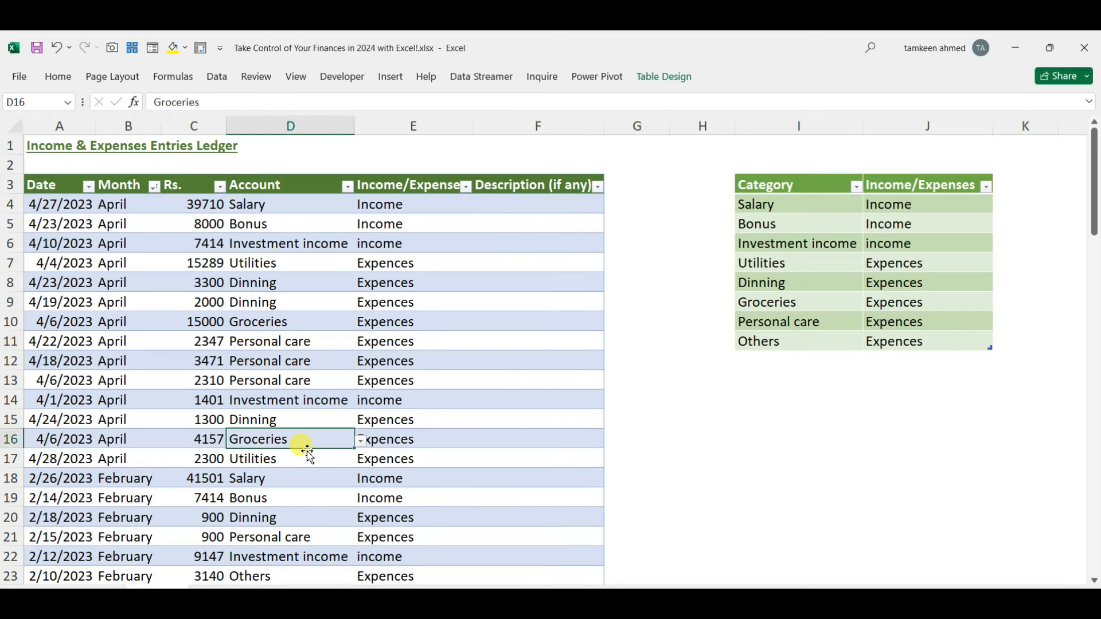
scroll(308, 453, "down", 14)
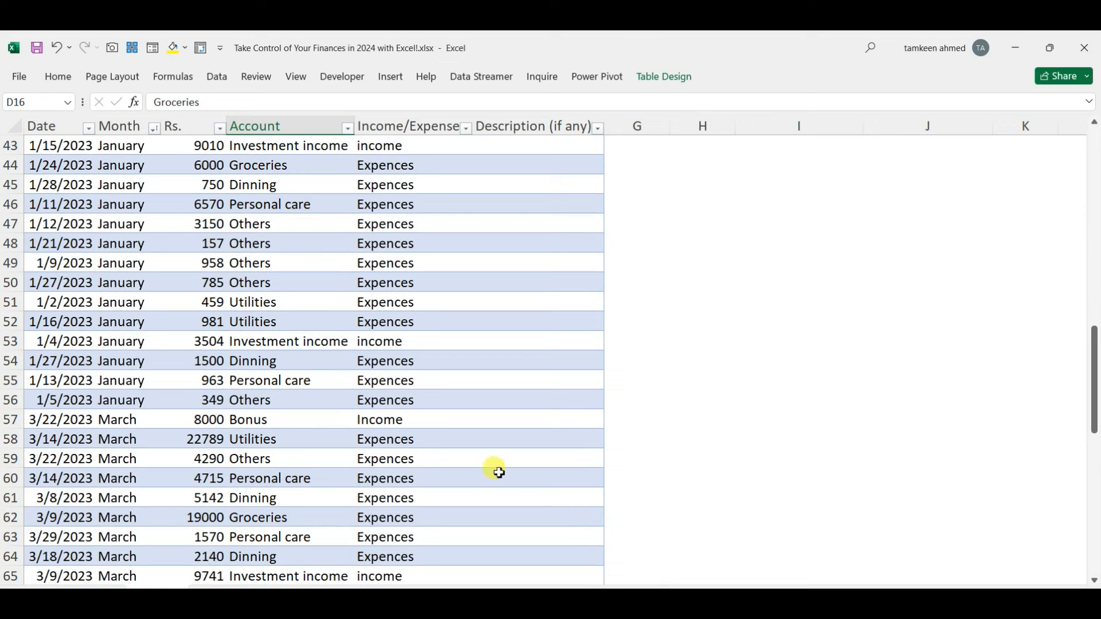
left_click(429, 456)
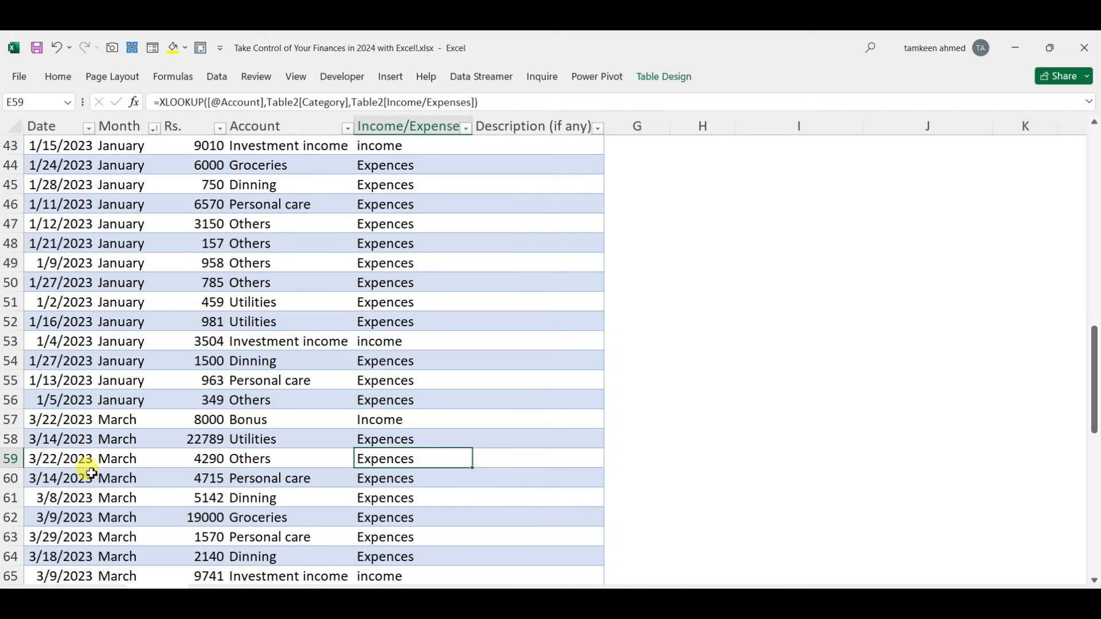
left_click(111, 519)
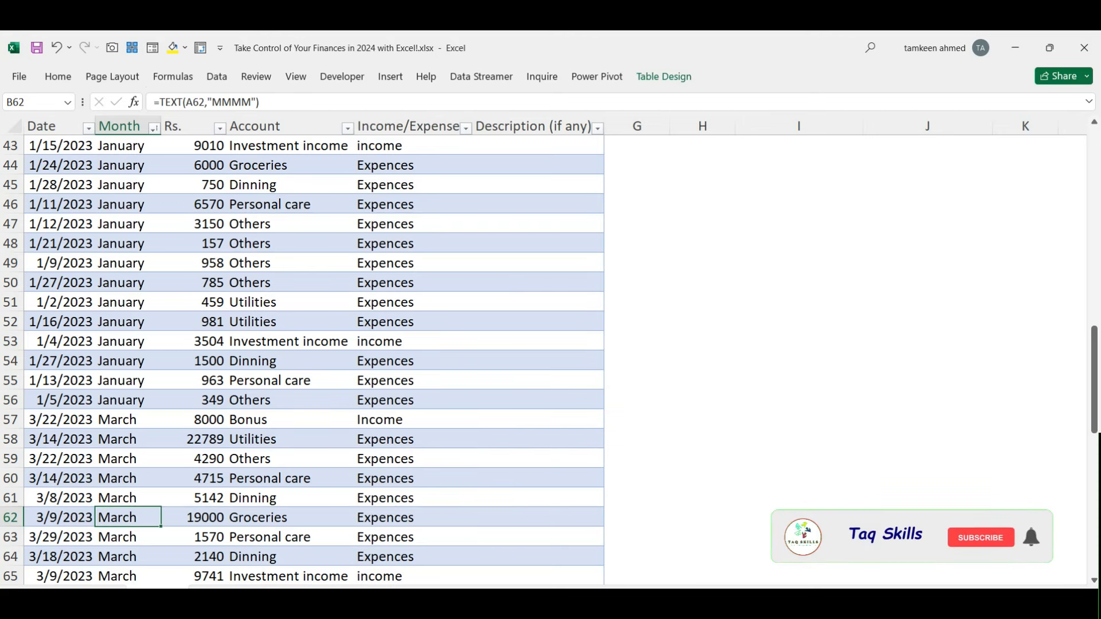
- On the Self Finance Dashboard sheet, enter Income in A9 and January in A10 under the monthly break down heading
left_click(939, 594)
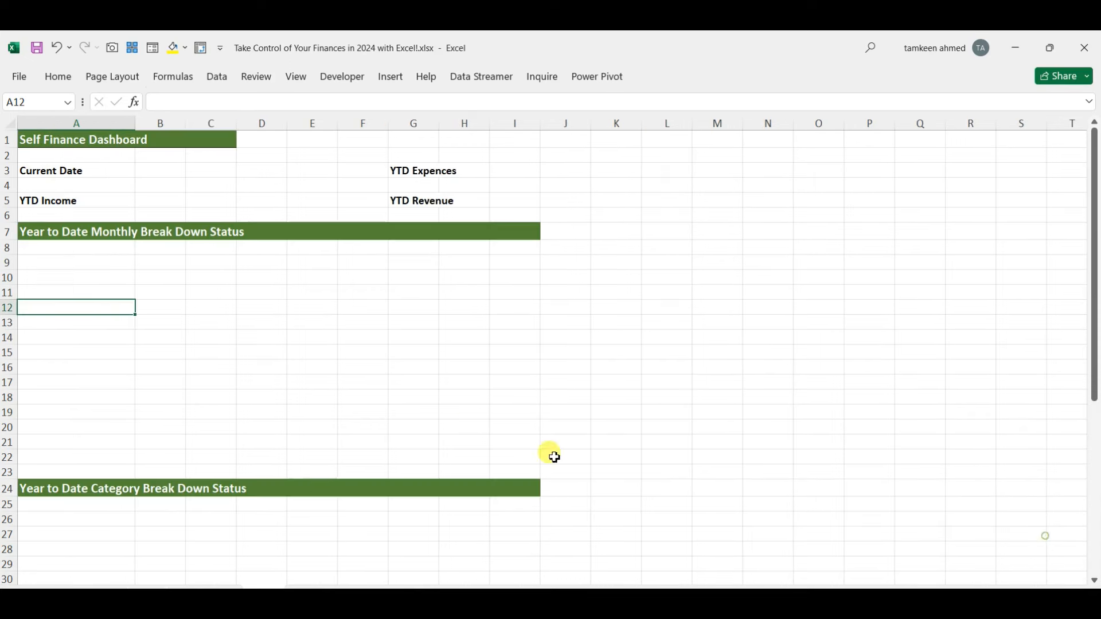
left_click(298, 370)
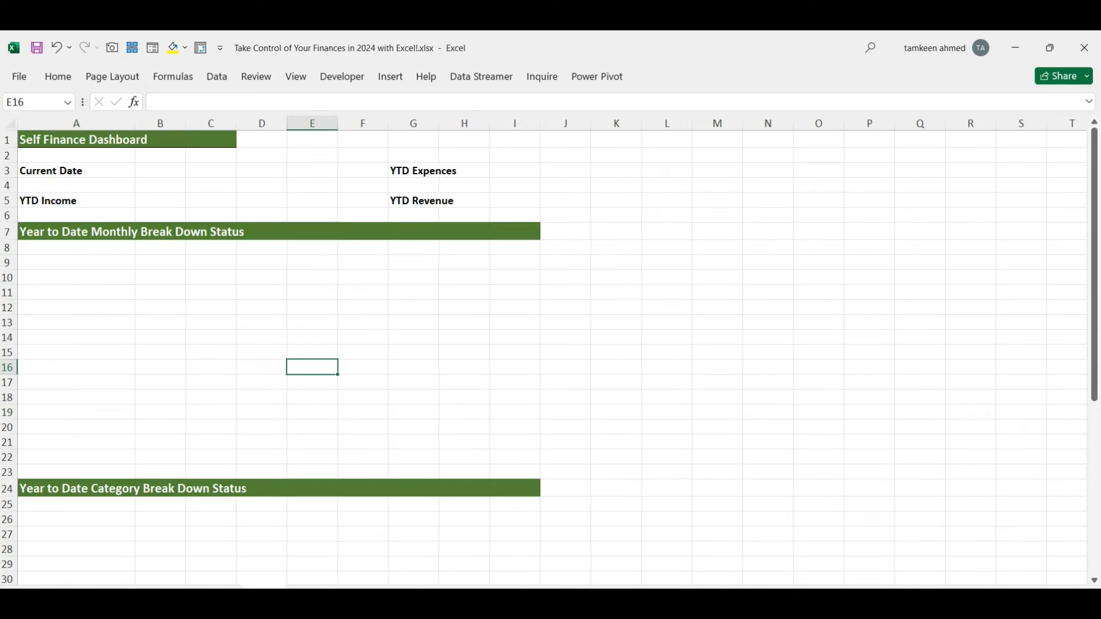
left_click(70, 262)
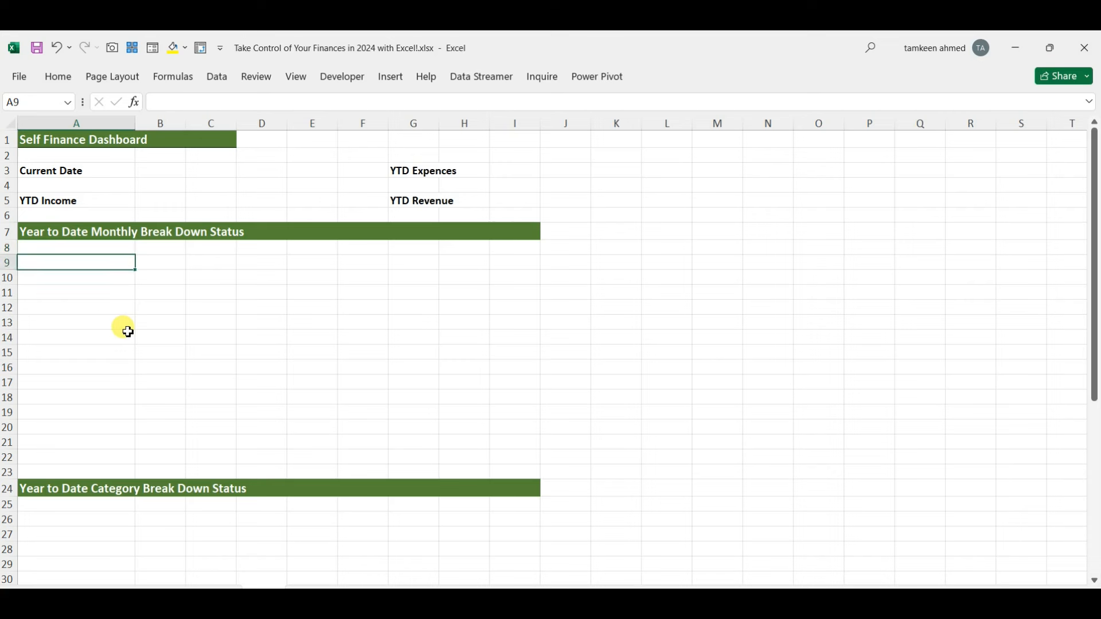
type("Income")
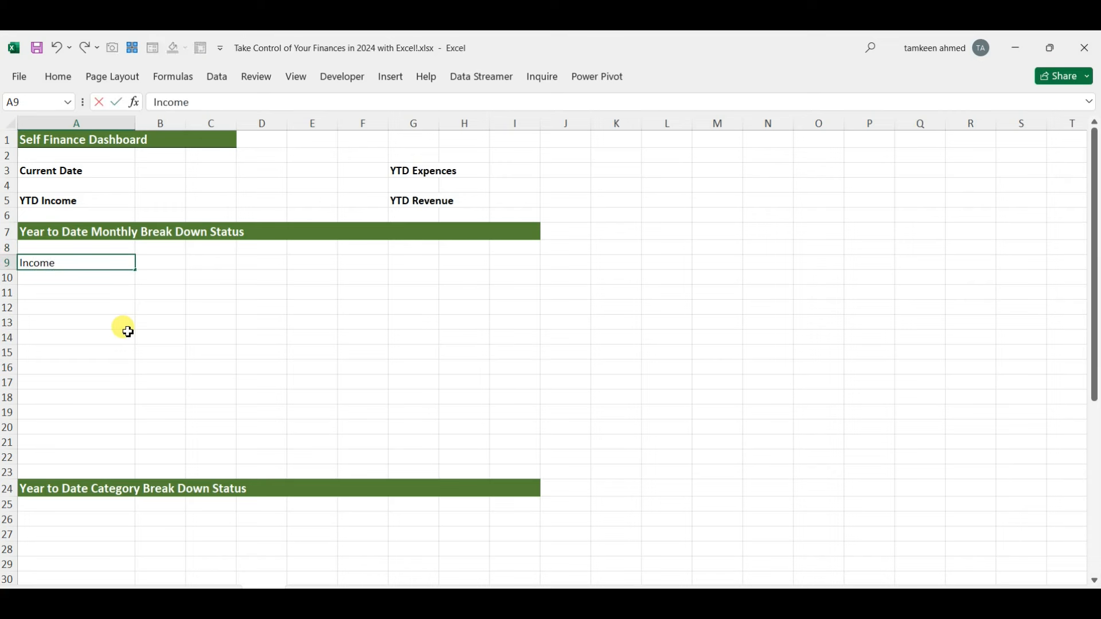
key("Return")
type("Janu")
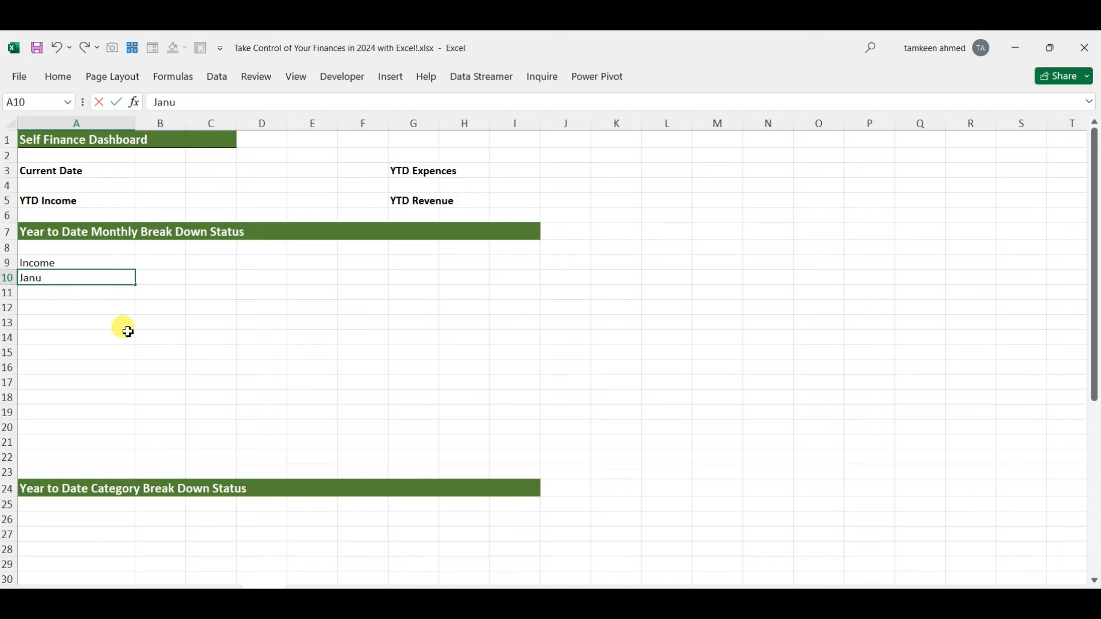
type("ary")
key("Return")
key("Up")
key("ctrl+c")
key("Down")
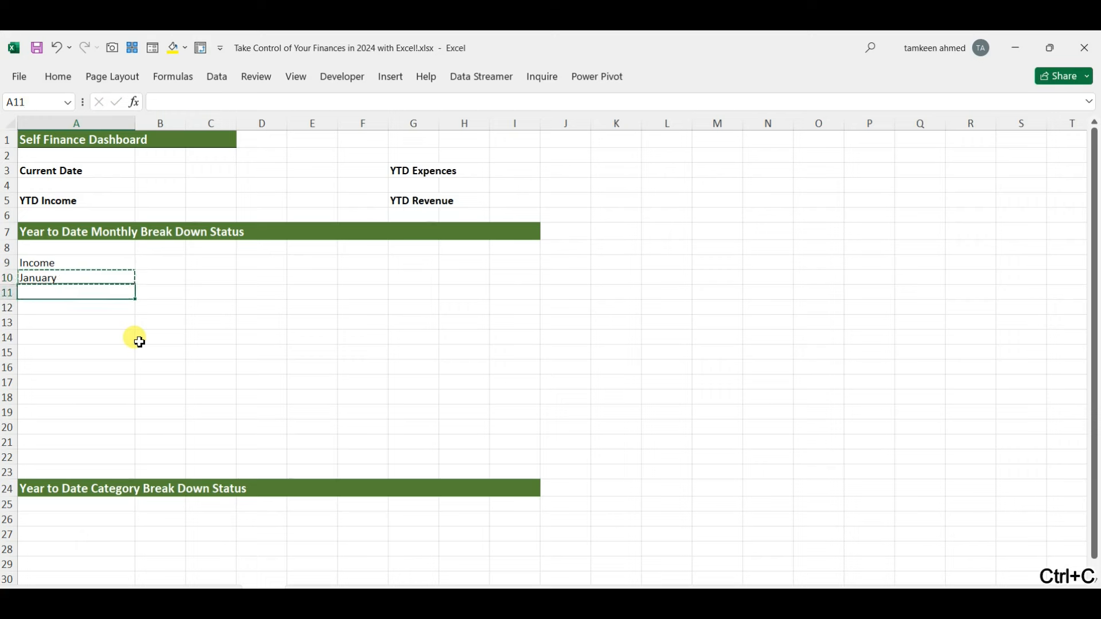
key("Up")
key("Delete")
key("ctrl+z")
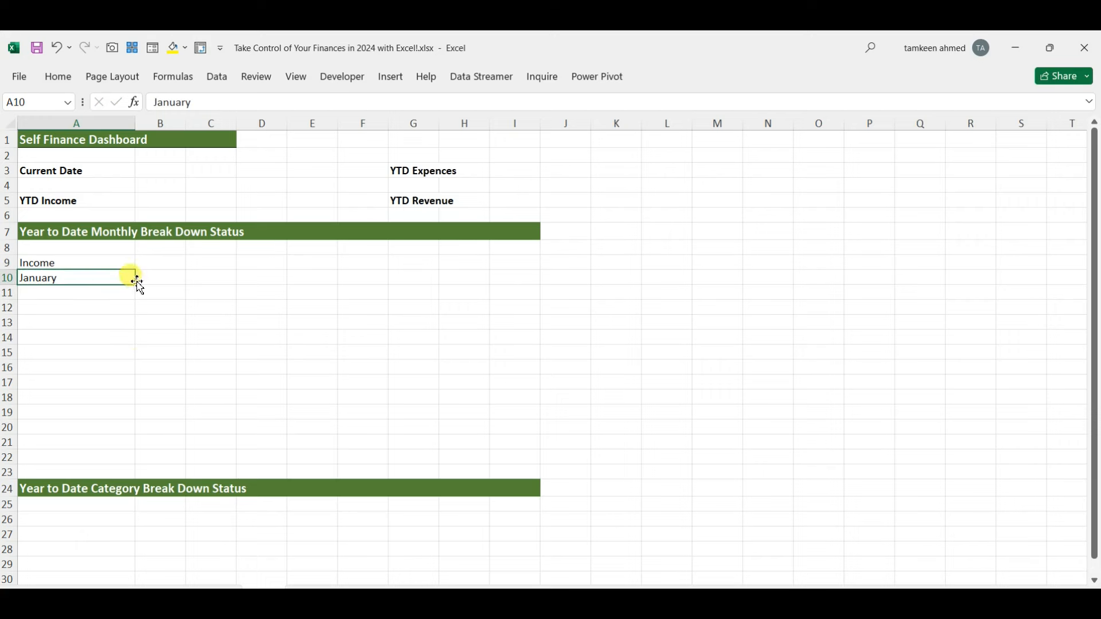
- Fill the month names from January in A10 down to December in A21, and insert a blank row above the category break down heading
left_click_drag(136, 289, 129, 450)
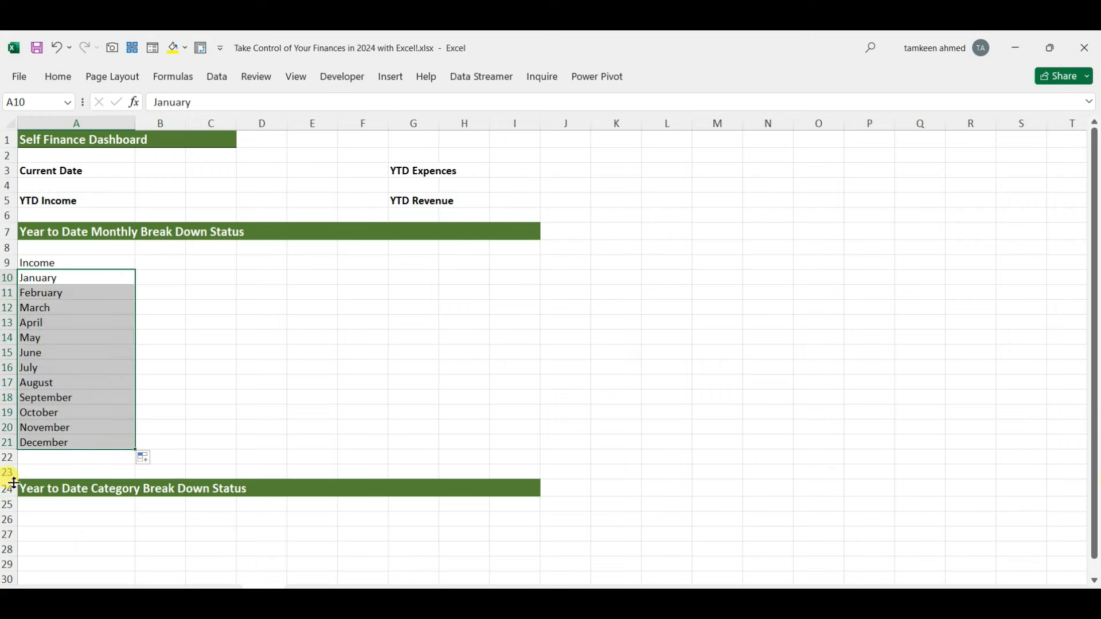
right_click(14, 474)
left_click(53, 337)
left_click(218, 383)
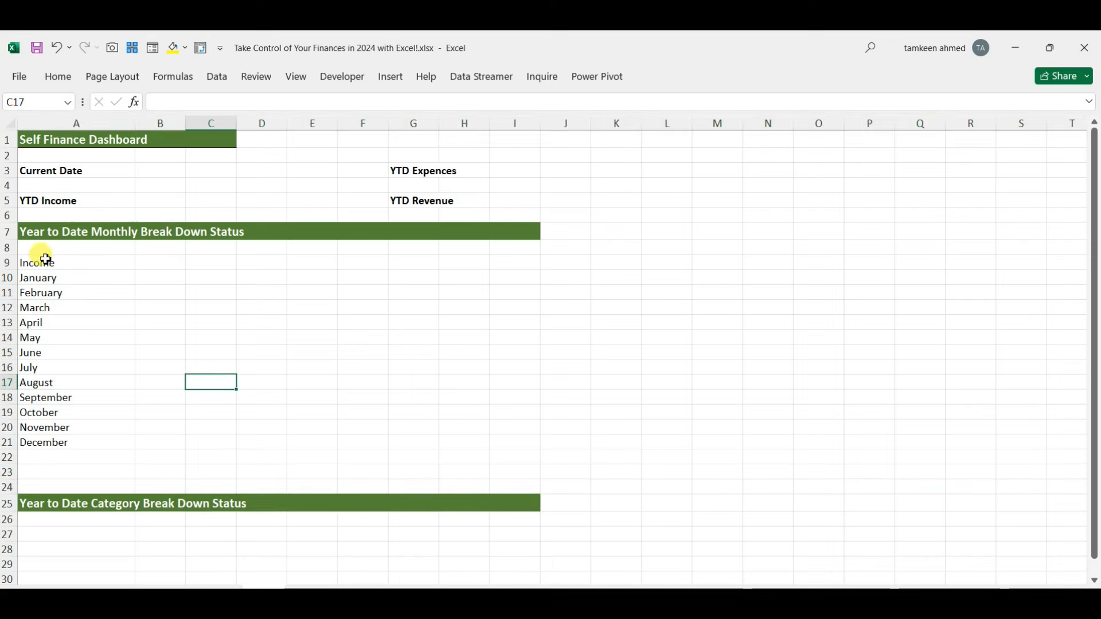
- Change the heading in A9 to Month and enter Income as the heading in B9
left_click(48, 263)
type("Month")
key("Tab")
type("Income")
- Copy the Month column A9:A21 and paste it at D9 and at G9
left_click(48, 264)
key("ctrl+shift+Down")
key("ctrl+c")
key("Right")
key("Right")
key("Right")
key("ctrl+v")
key("Right")
key("Right")
key("Right")
key("ctrl+v")
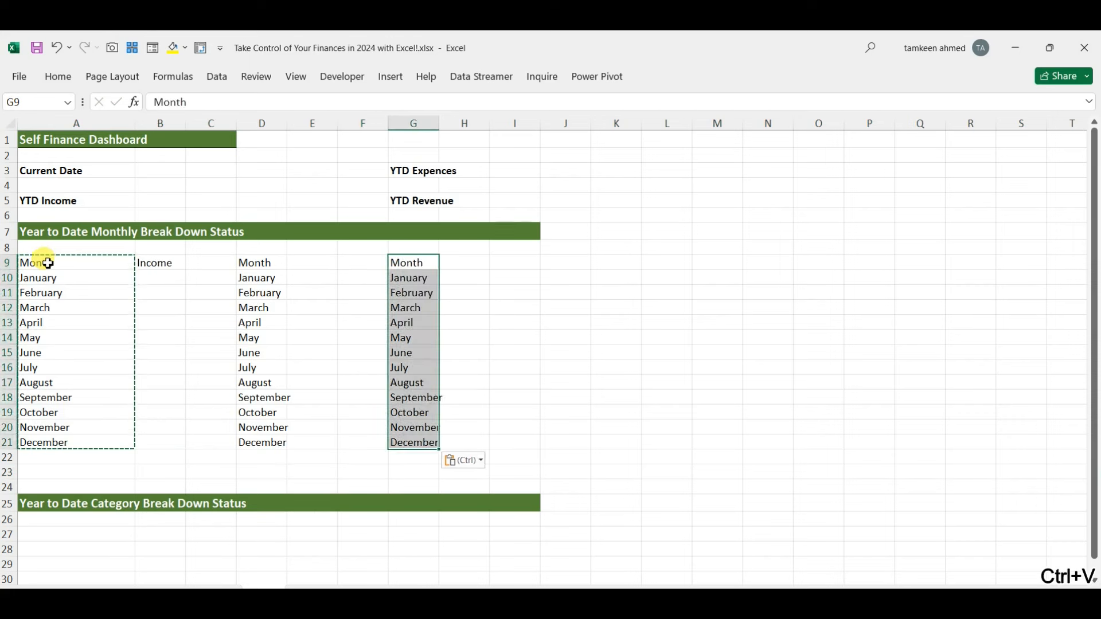
- Widen columns D and G and complete the headings with Expences in E9, Revenue in H9 and green shading on the Income and Expences cells
left_click_drag(287, 123, 350, 123)
left_click_drag(502, 123, 542, 123)
left_click(371, 263)
key("ctrl+c")
key("ctrl+v")
left_click(343, 296)
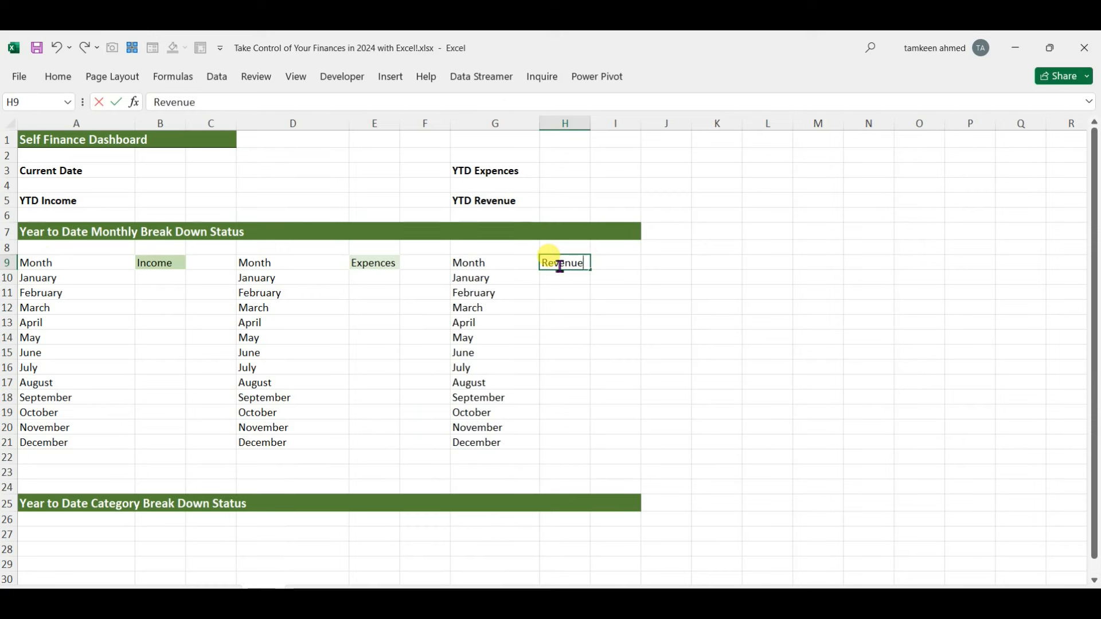
key("Up")
- Begin a SUMIFS formula in B10 with the ledger's amount column, Table3[Rs.], as the sum range
key("Left")
key("Left")
key("Left")
key("Left")
key("Left")
key("Left")
key("Left")
key("Down")
key("Down")
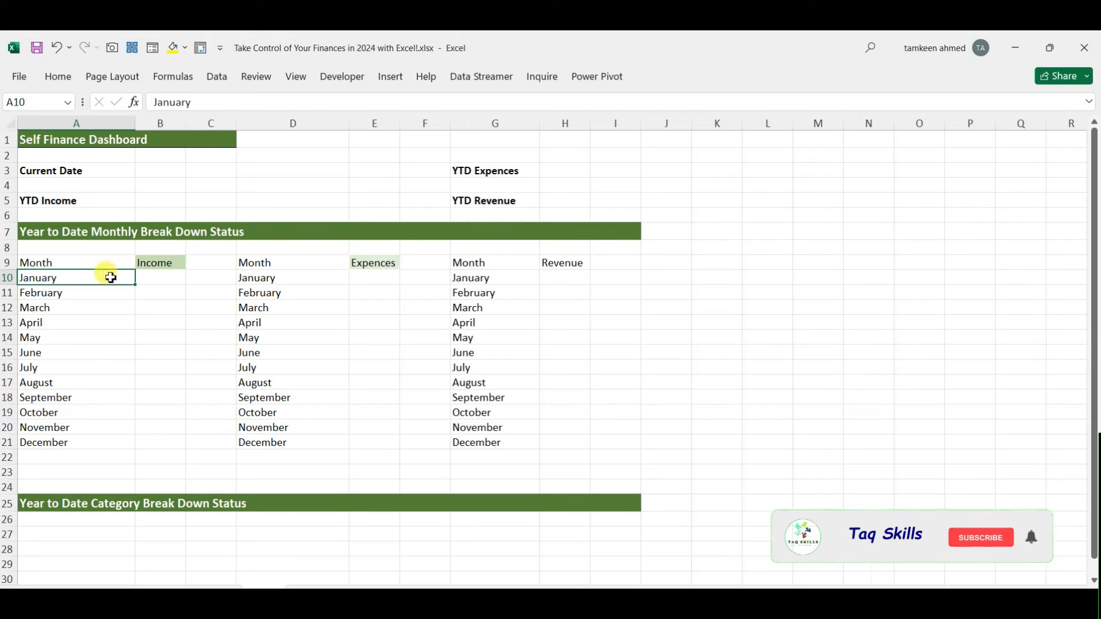
left_click(147, 279)
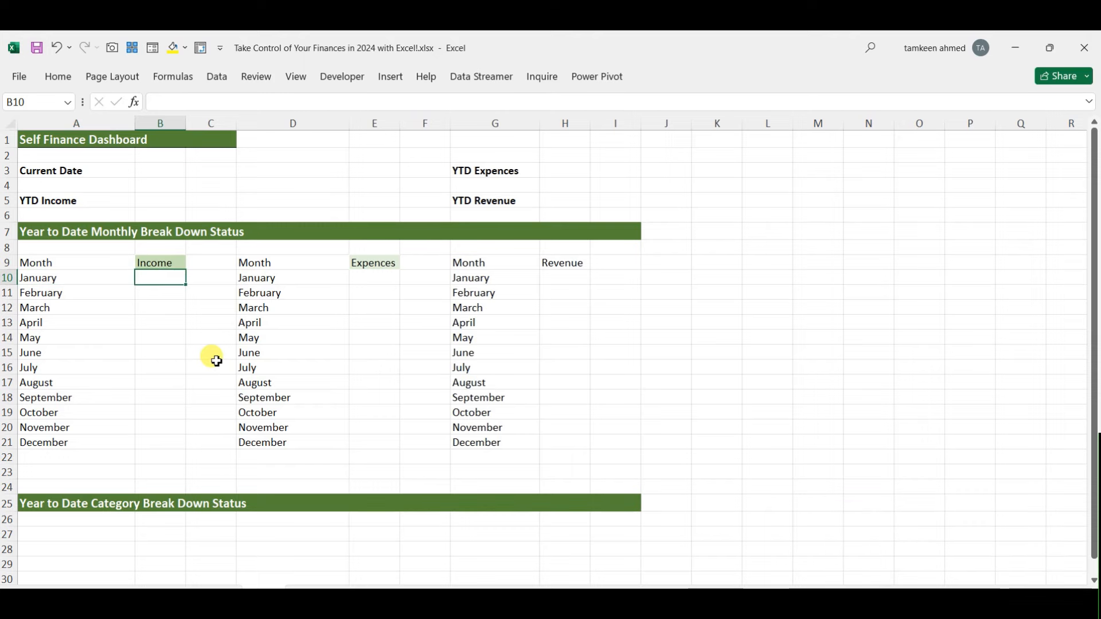
type("=sumi")
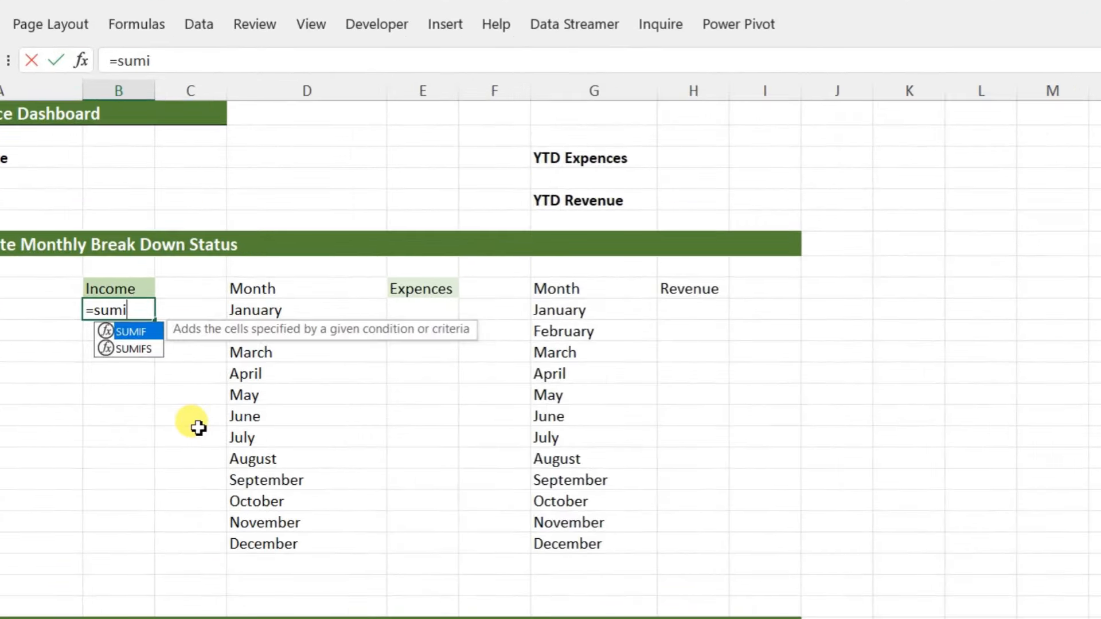
key("Down")
key("Tab")
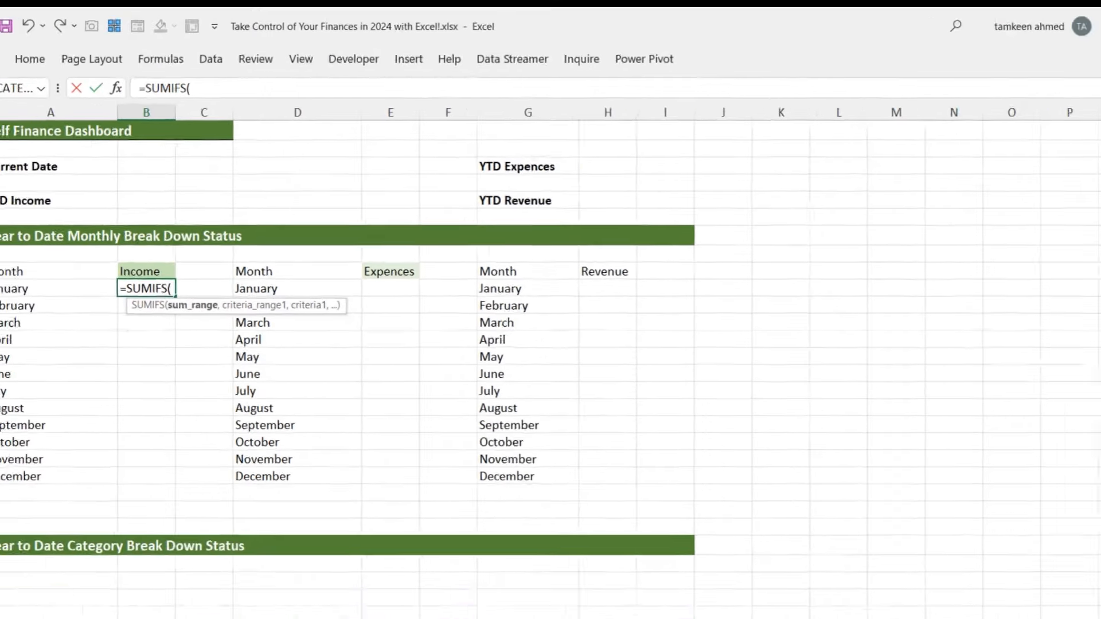
key("ctrl+Page_Up")
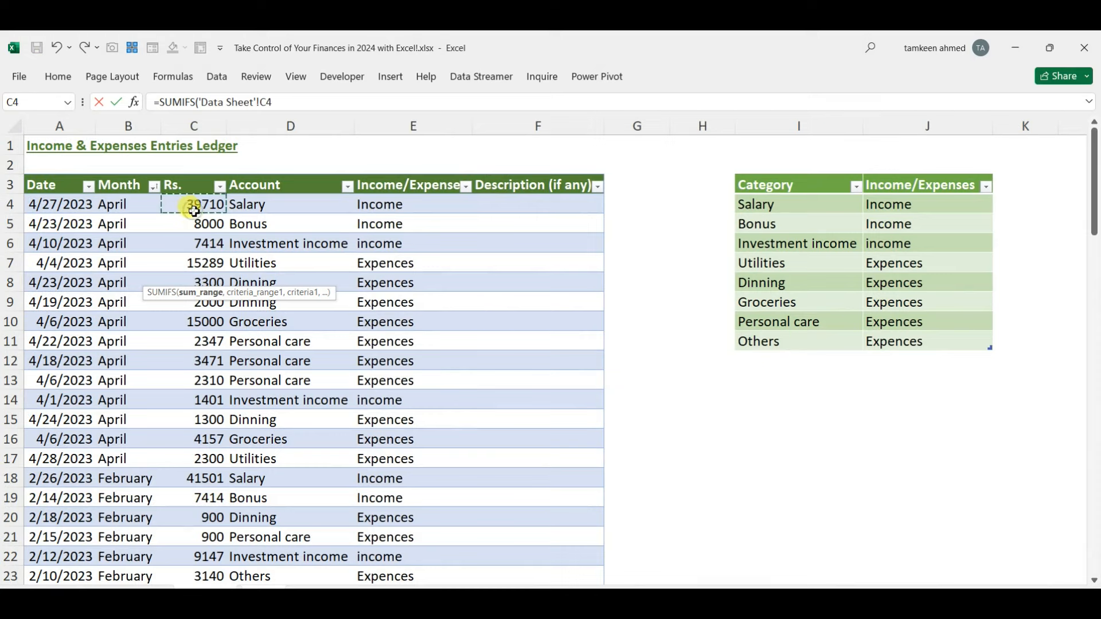
key("ctrl+shift+Down")
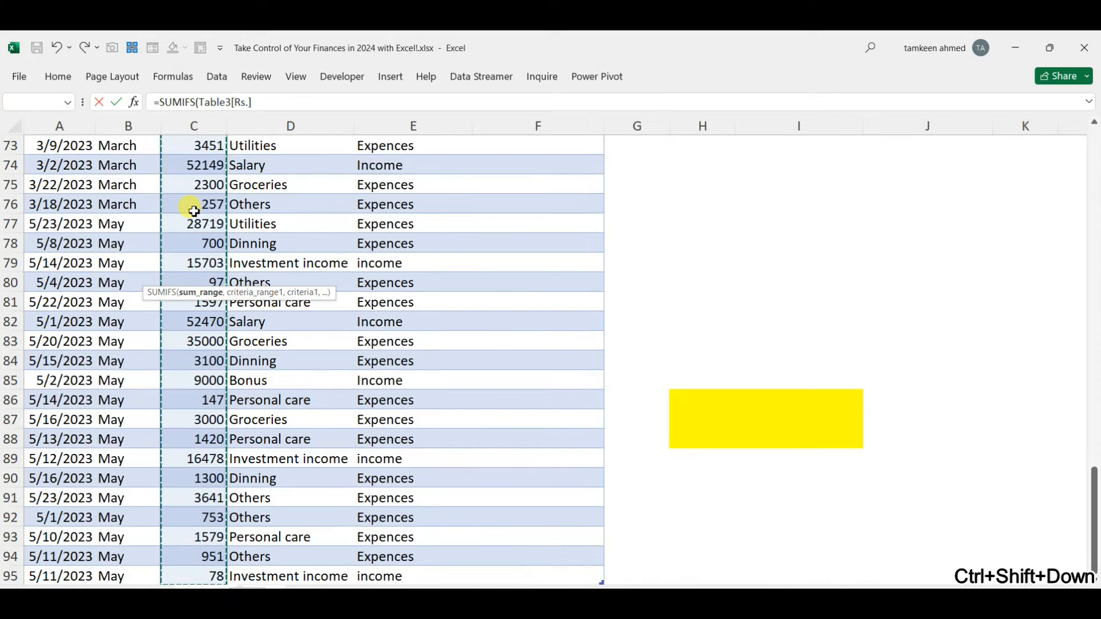
type(",")
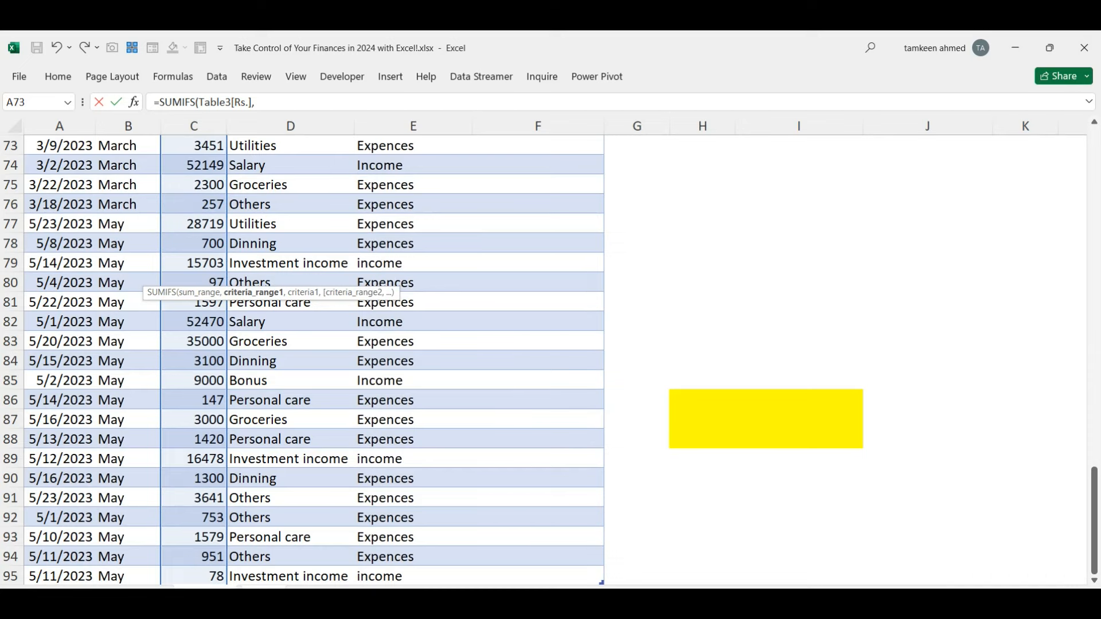
- Add the ledger's Table3[Month] column as the first criteria range, with the dashboard's January cell A10 as its criterion
key("ctrl+Page_Up")
key("ctrl+Page_Up")
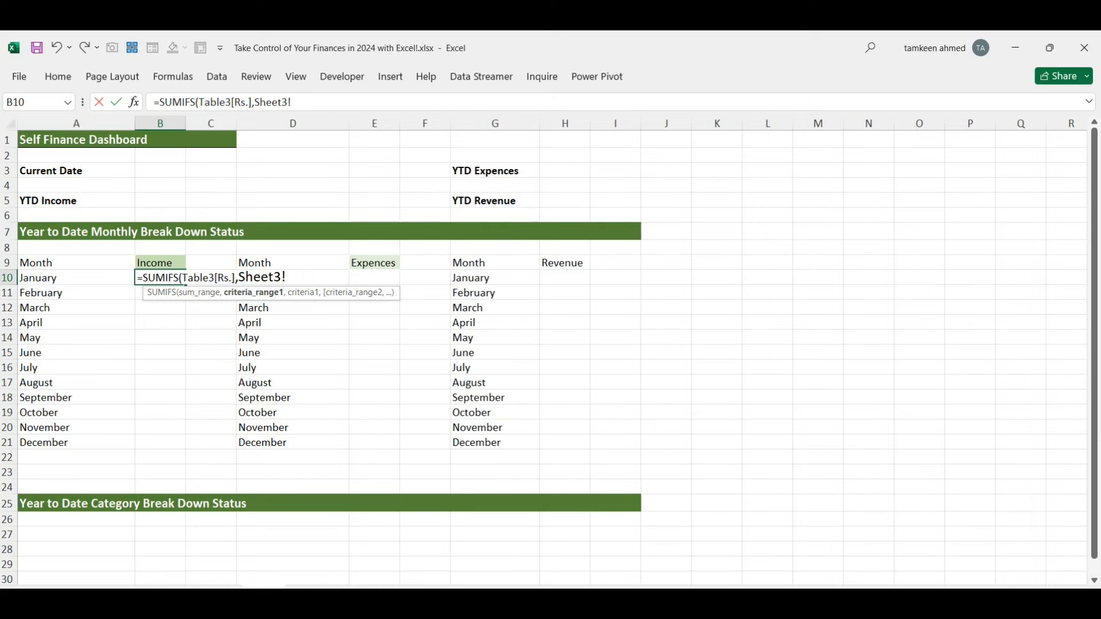
key("ctrl+Page_Down")
key("ctrl+Page_Down")
scroll(184, 424, "up", 14)
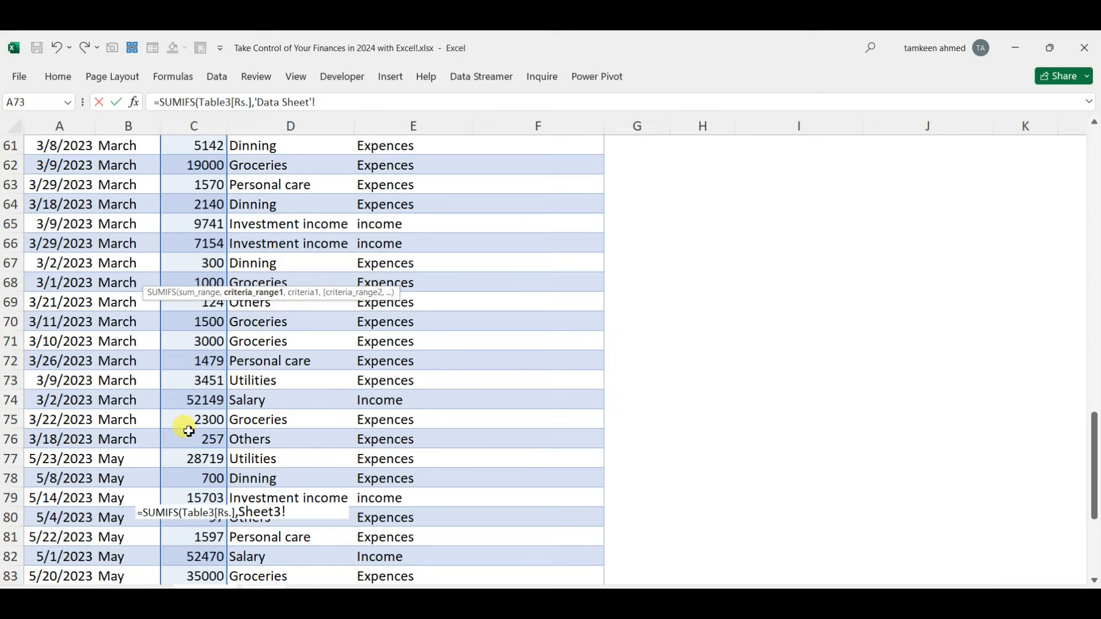
scroll(189, 432, "up", 10)
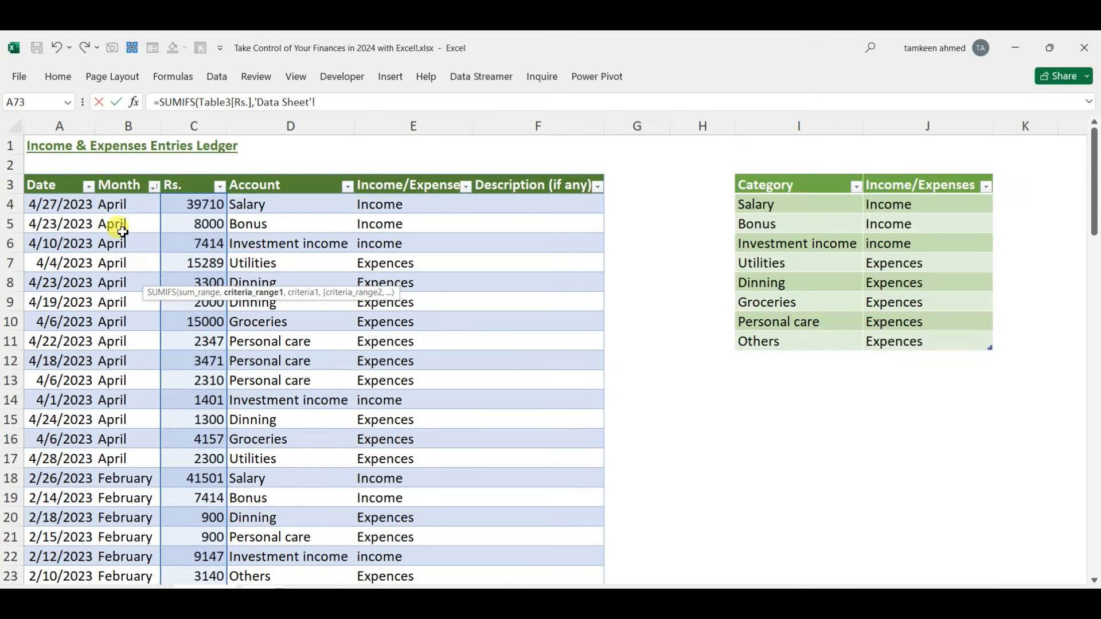
key("ctrl+shift+Down")
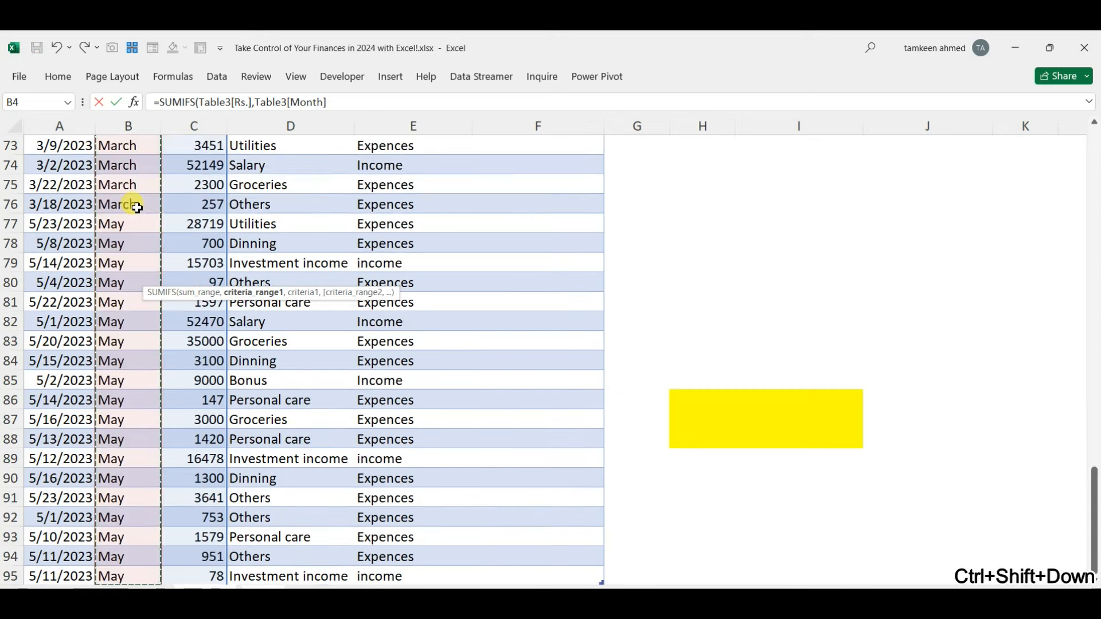
type(",")
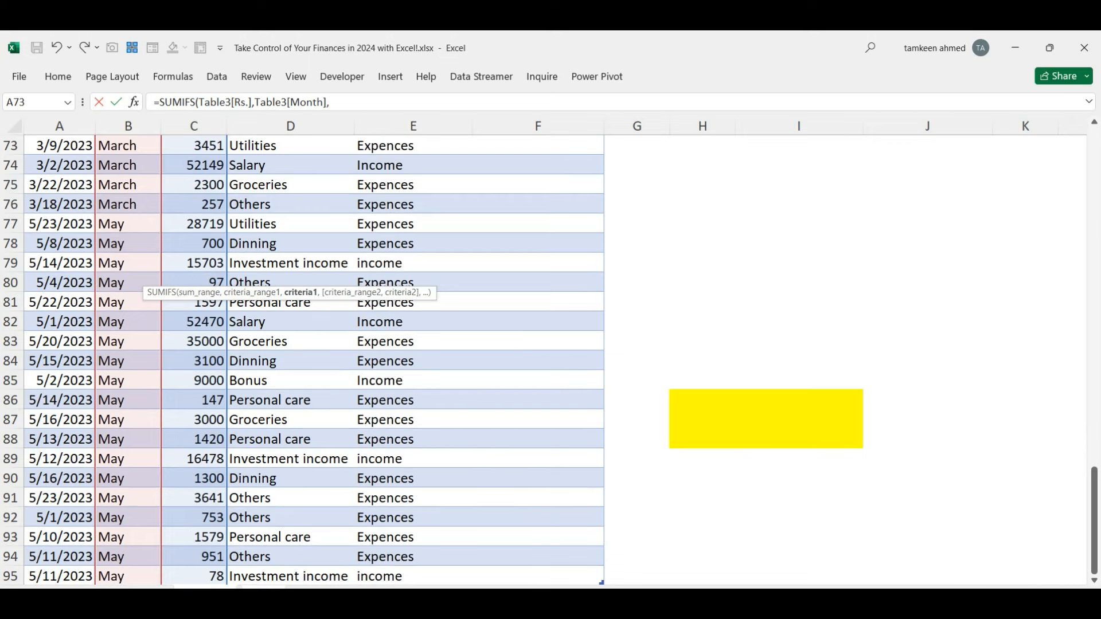
key("ctrl+Page_Down")
left_click(63, 278)
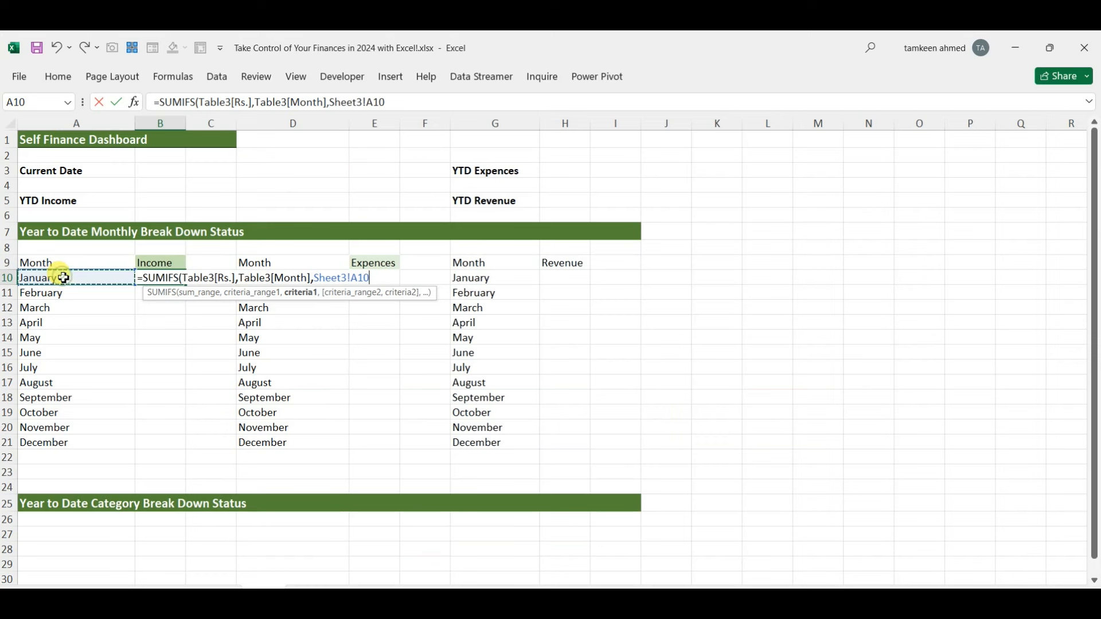
- Add the ledger's Table3[Income/Expense] column as the second criteria range of the B10 SUMIFS formula
type(",")
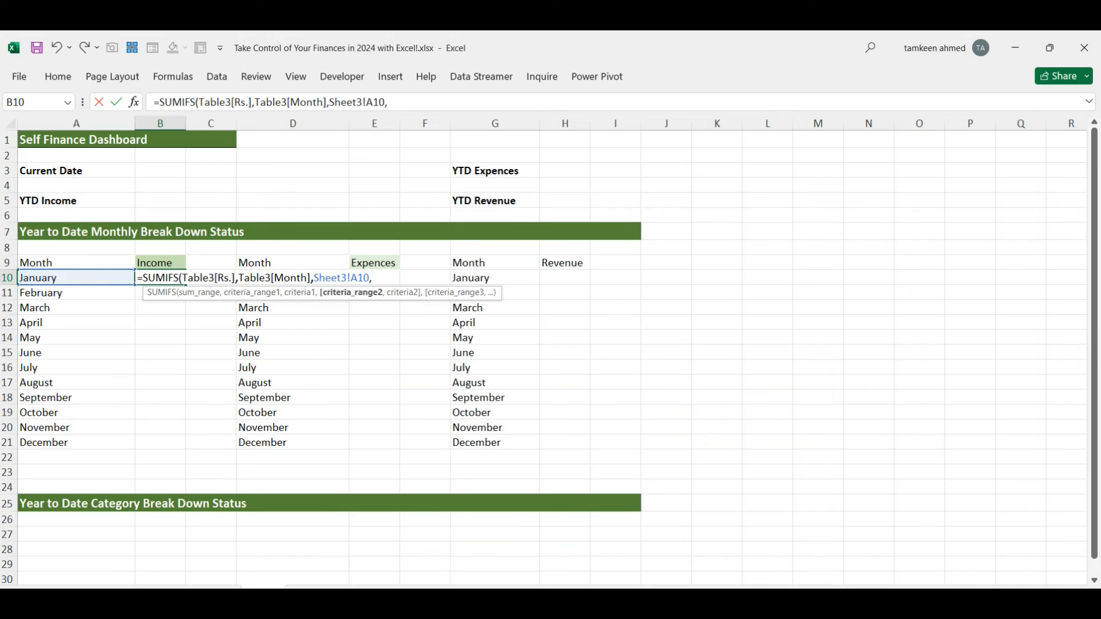
key("ctrl+Page_Up")
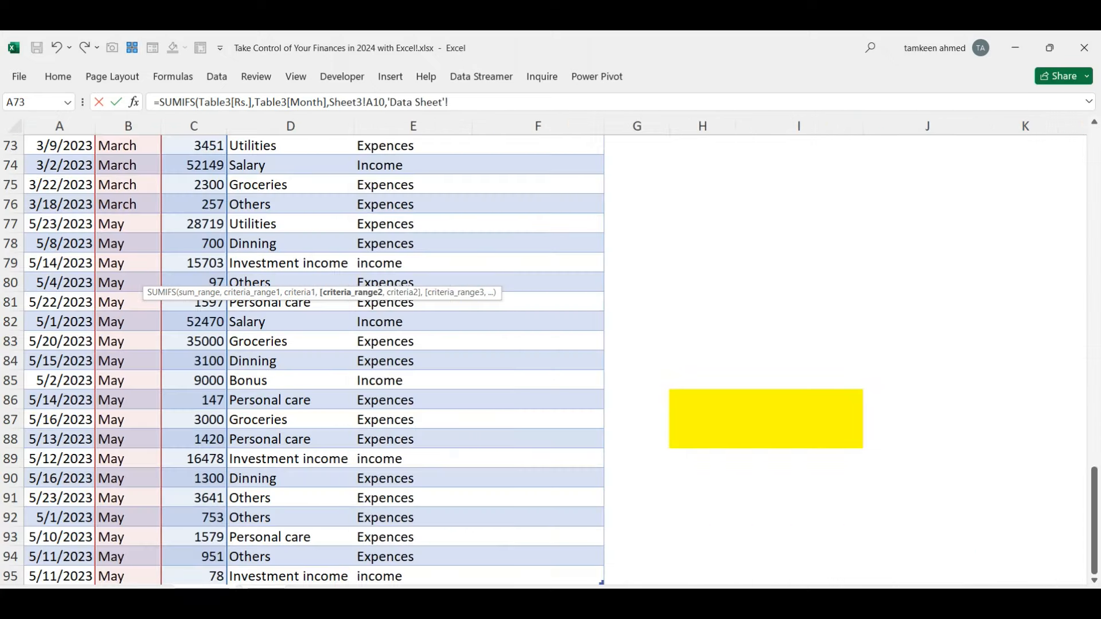
scroll(277, 485, "up", 9)
scroll(277, 485, "up", 15)
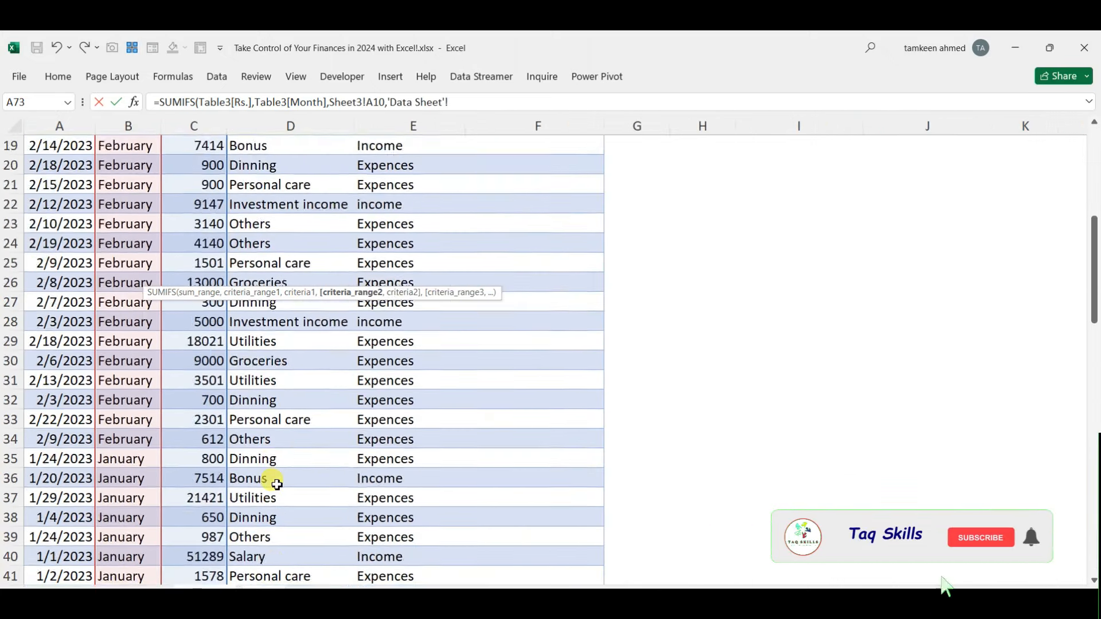
left_click(429, 201)
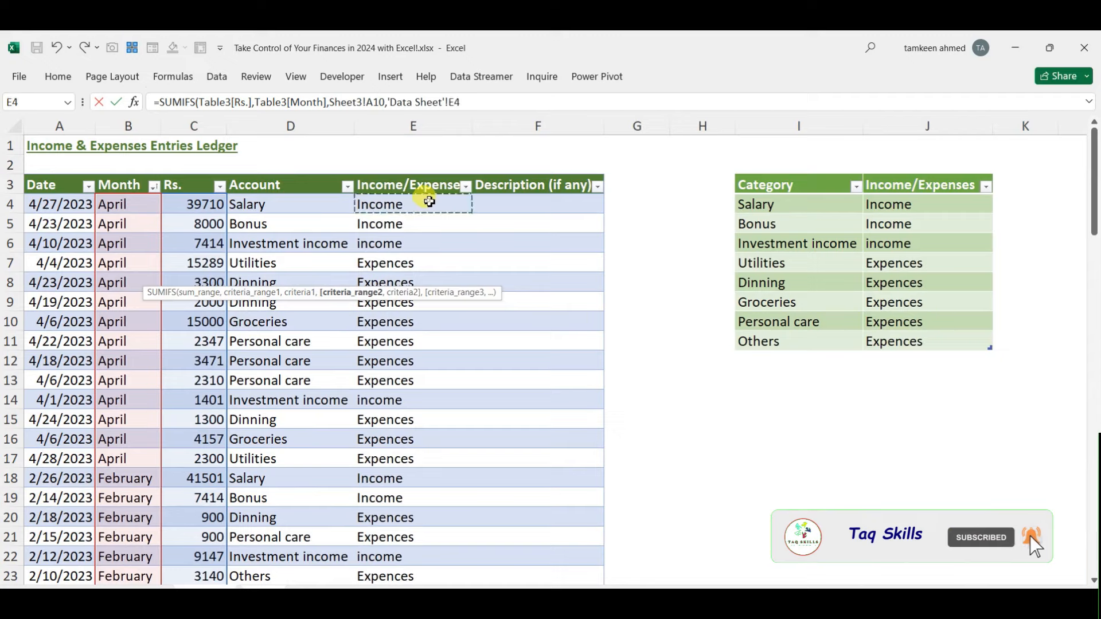
key("ctrl+shift+Down")
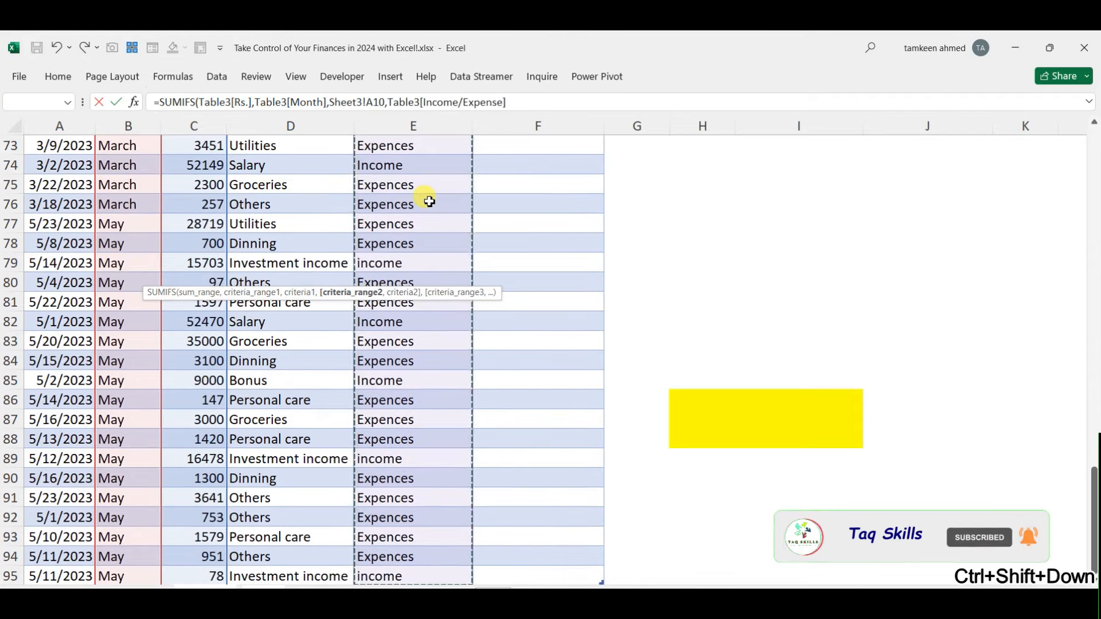
type(",")
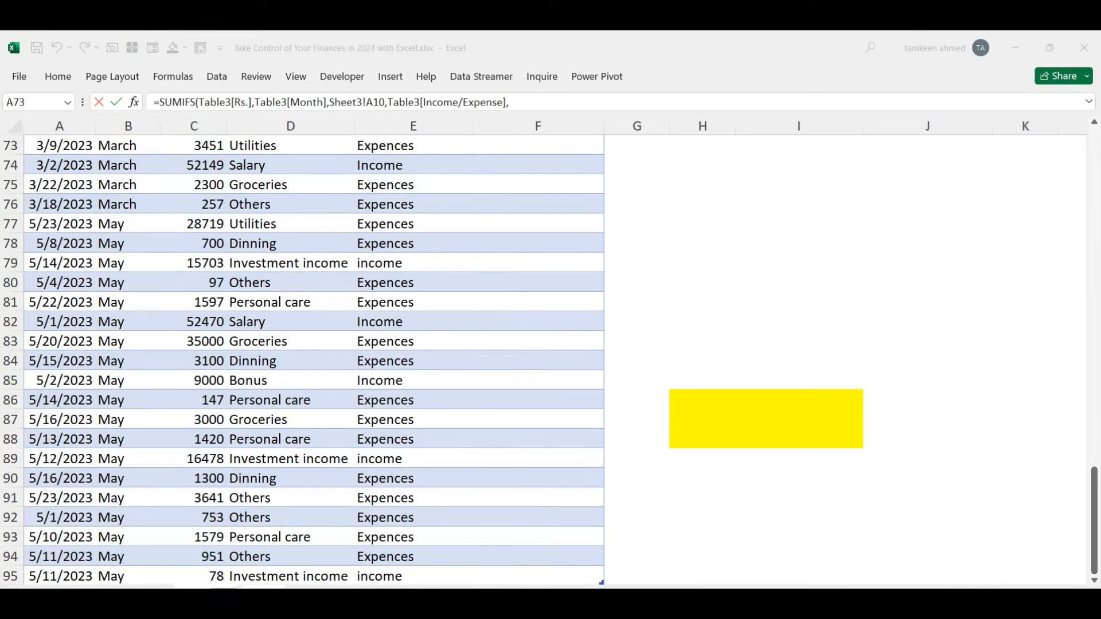
- Complete the formula with the dashboard's Income heading, fixed as $B$9, as second criterion, and fill it down from B10 to B21
key("alt+Tab")
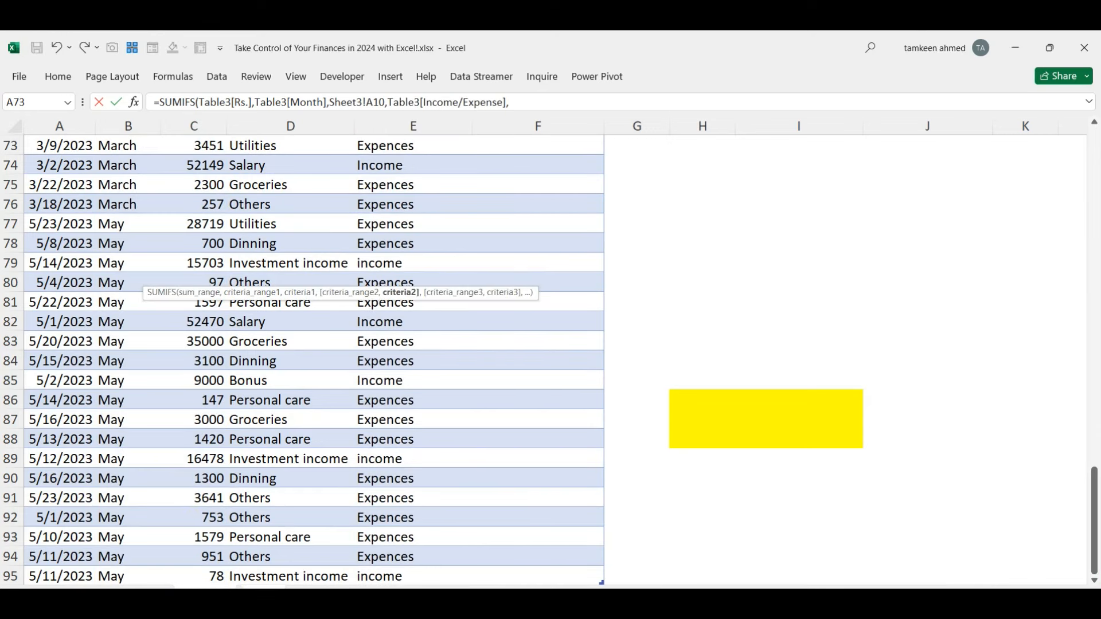
left_click(258, 597)
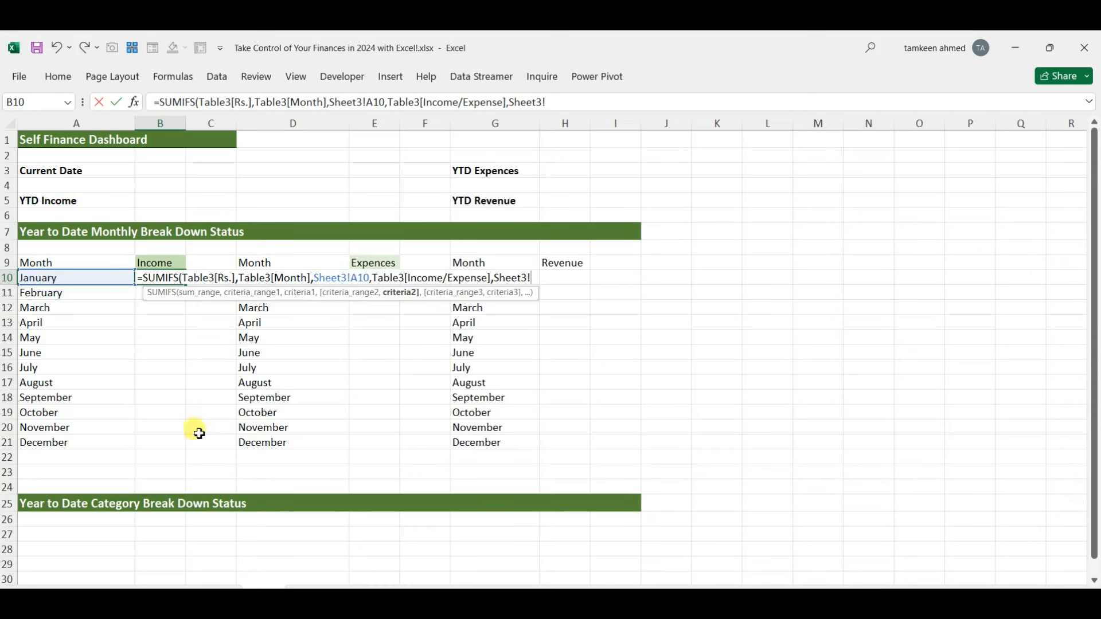
left_click(152, 261)
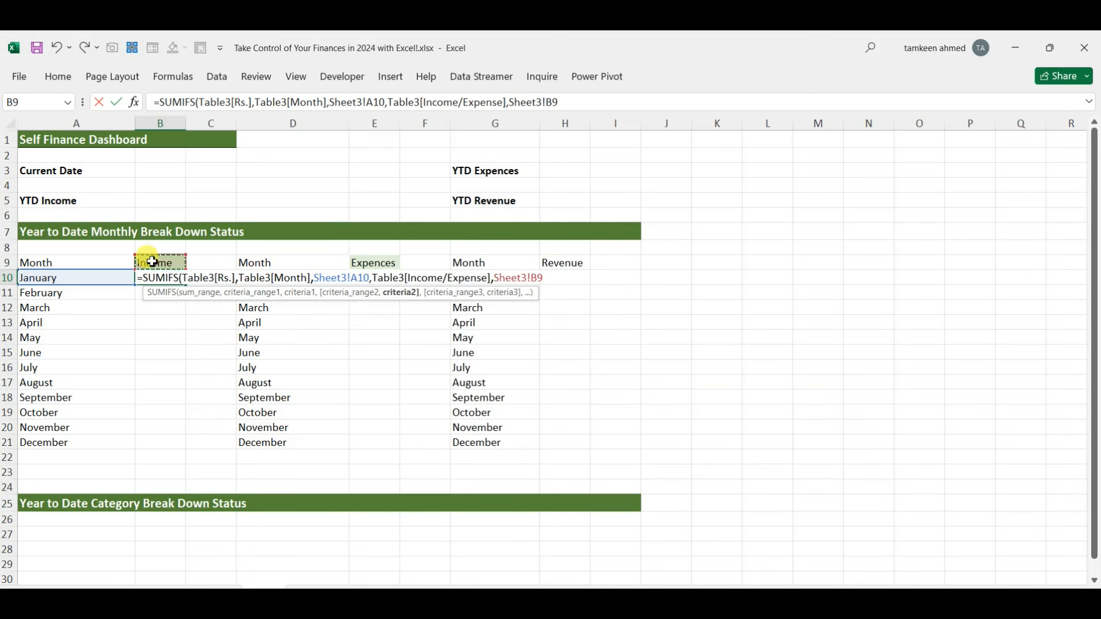
type(")")
key("Return")
key("Up")
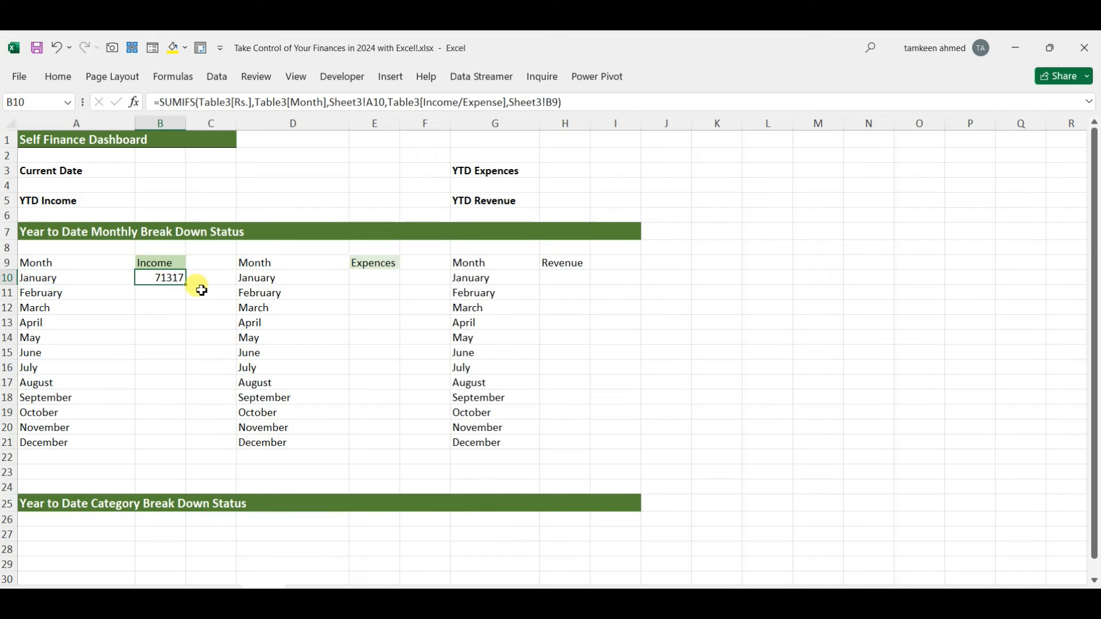
left_click_drag(188, 284, 194, 453)
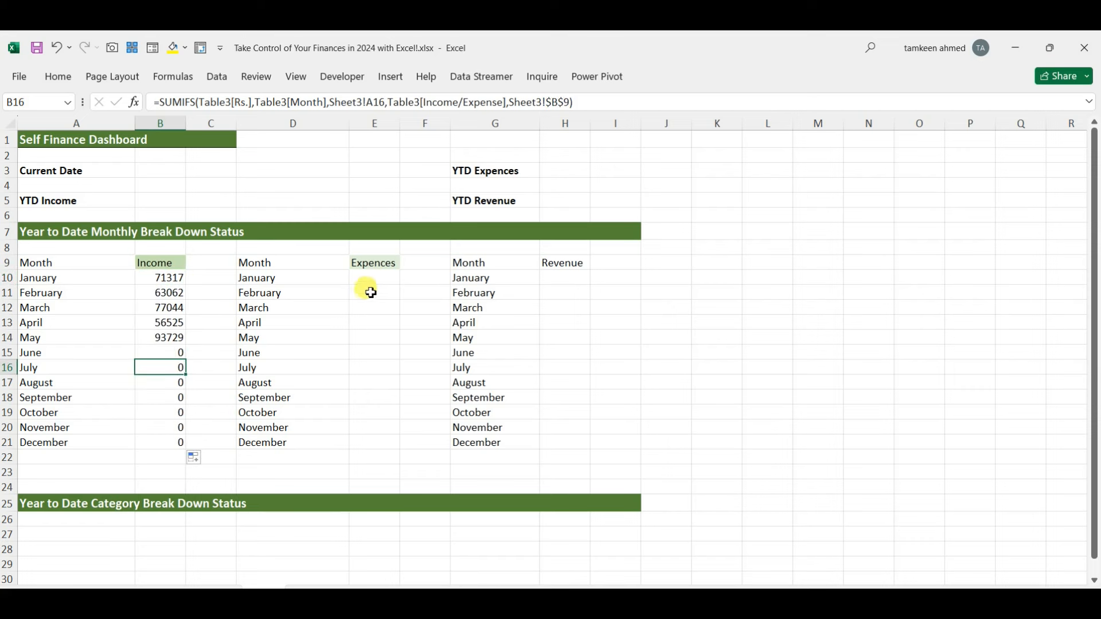
left_click(376, 277)
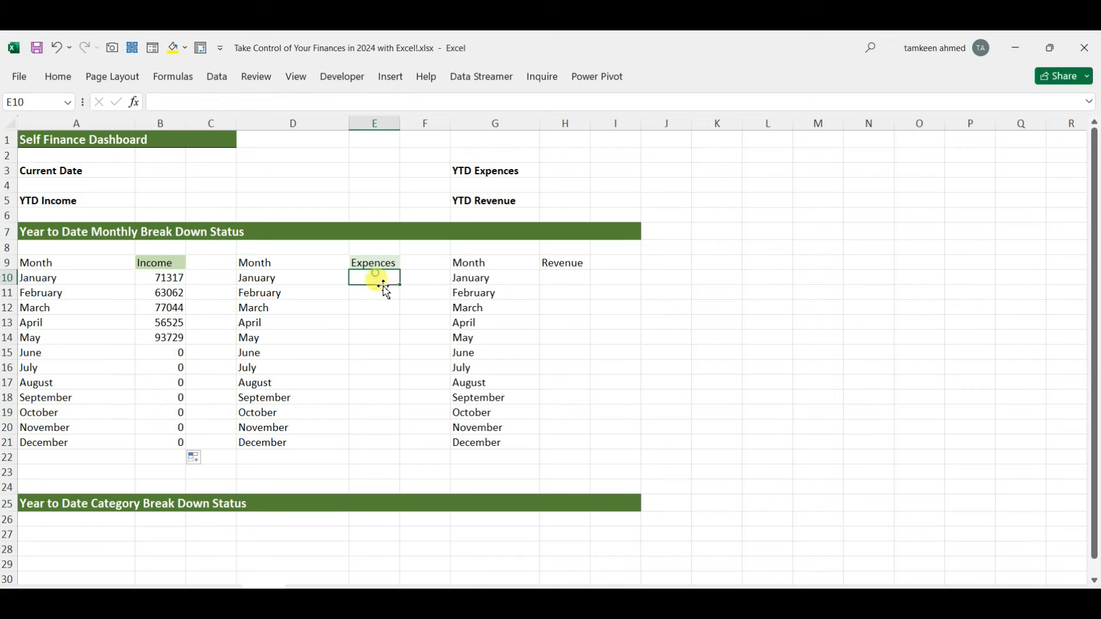
type("=sumifs")
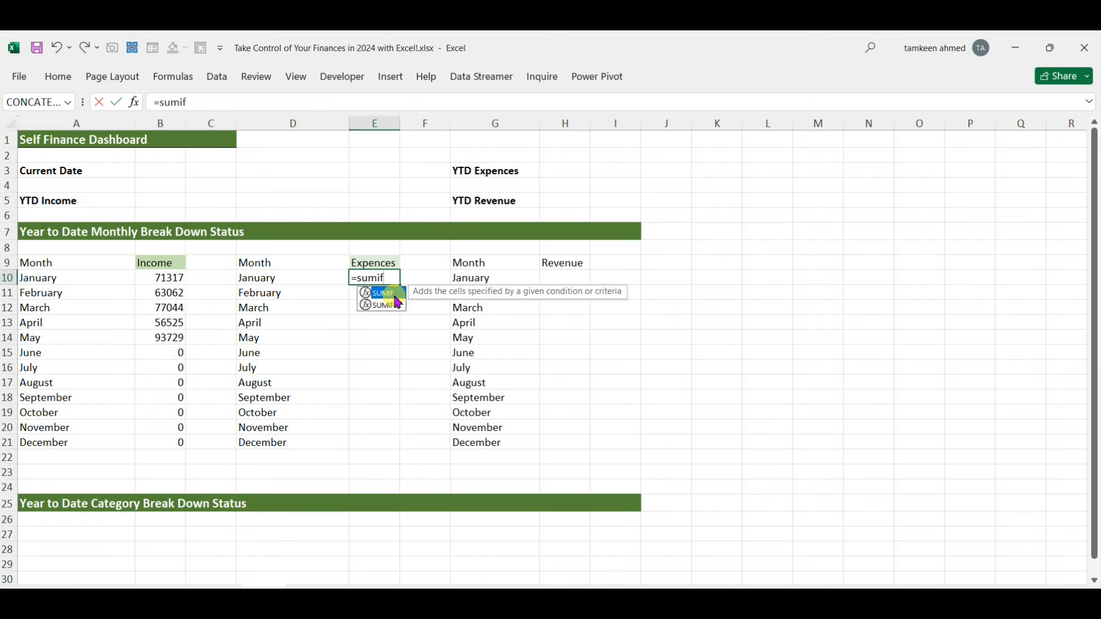
double_click(395, 295)
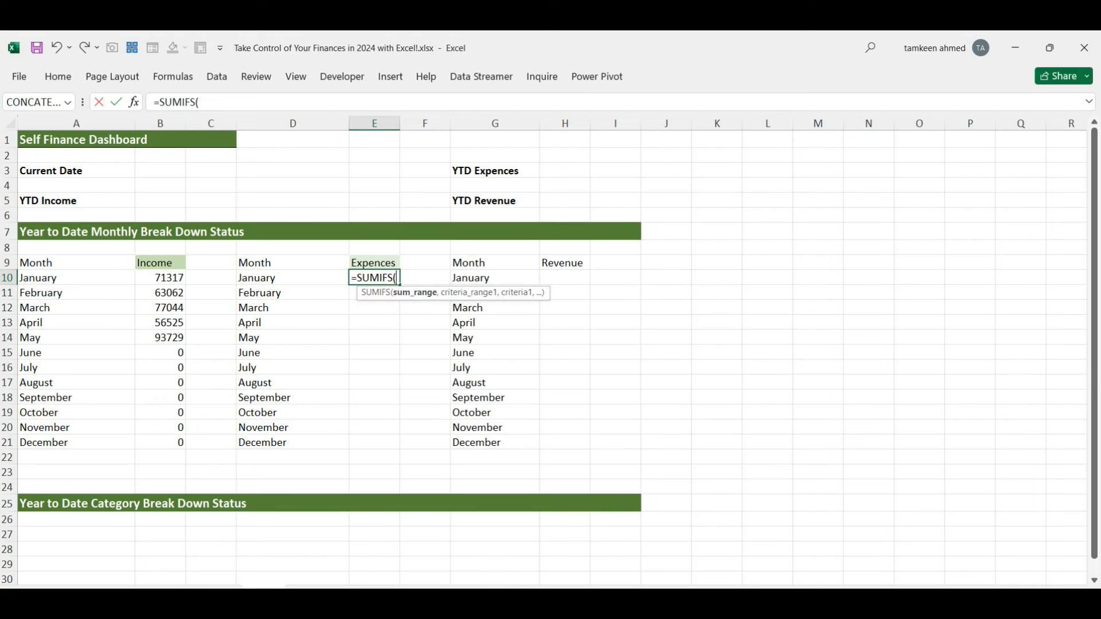
key("Escape")
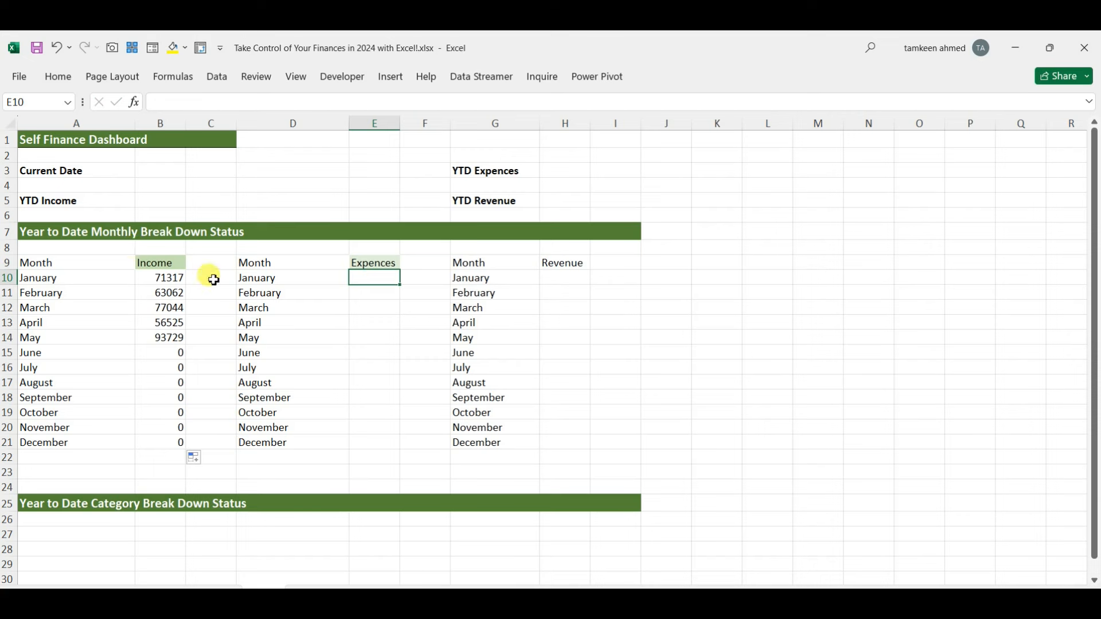
- Copy the January income formula from B10 into the January expenses cell E10
left_click(174, 280)
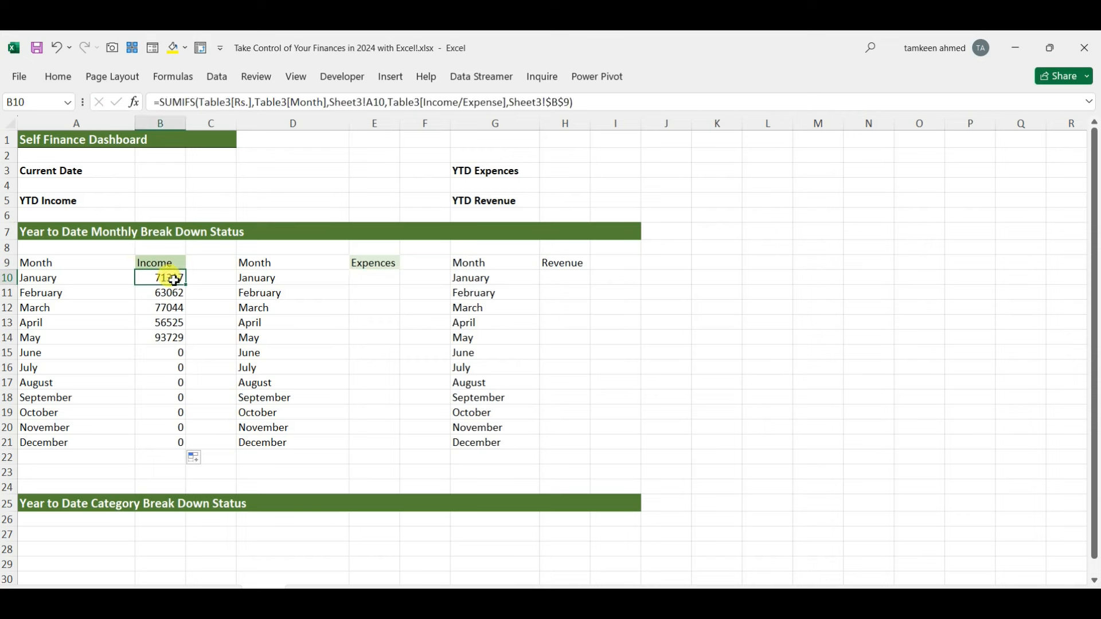
key("ctrl+c")
key("Right")
key("Right")
key("Right")
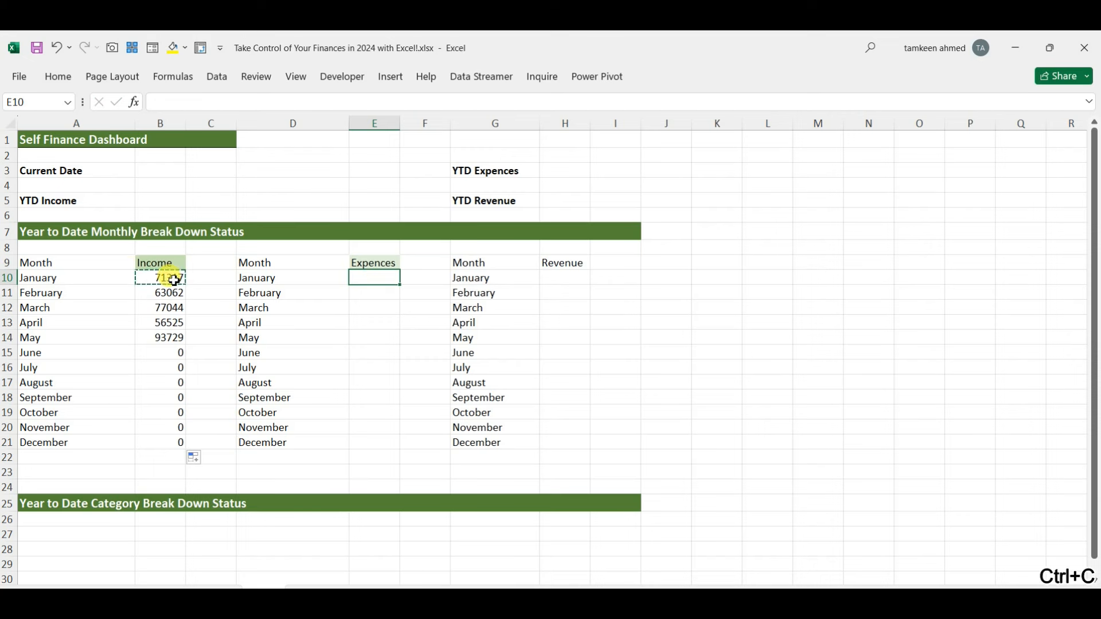
key("ctrl+v")
- Repoint the second criterion in E10 to the Expences heading $E$9 and fill the formula down to E21
key("F2")
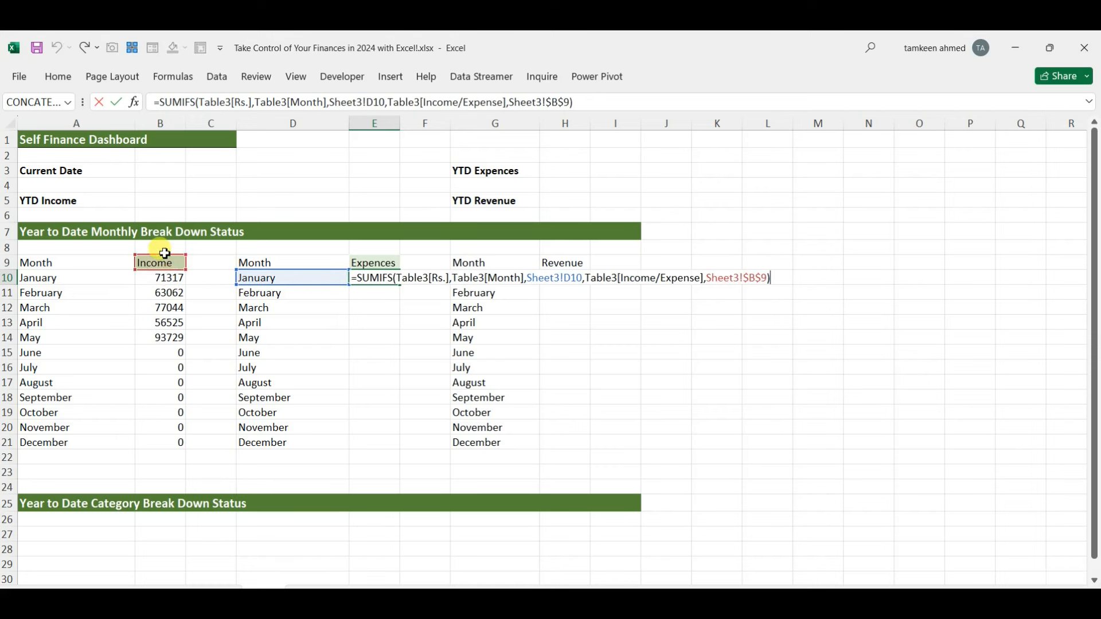
left_click_drag(170, 257, 379, 265)
key("Return")
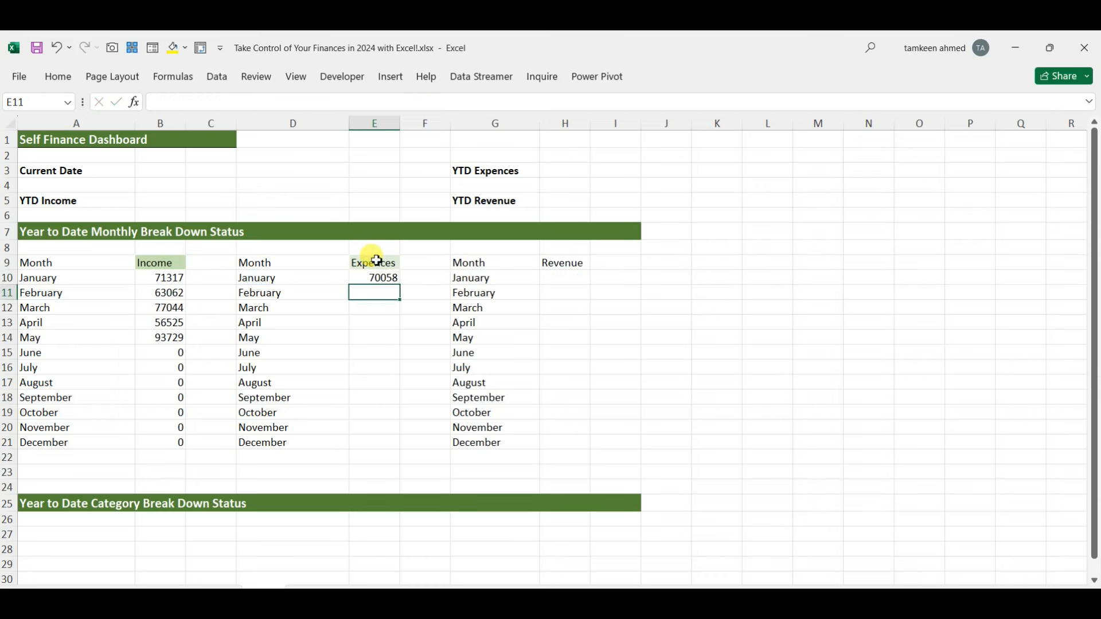
key("Up")
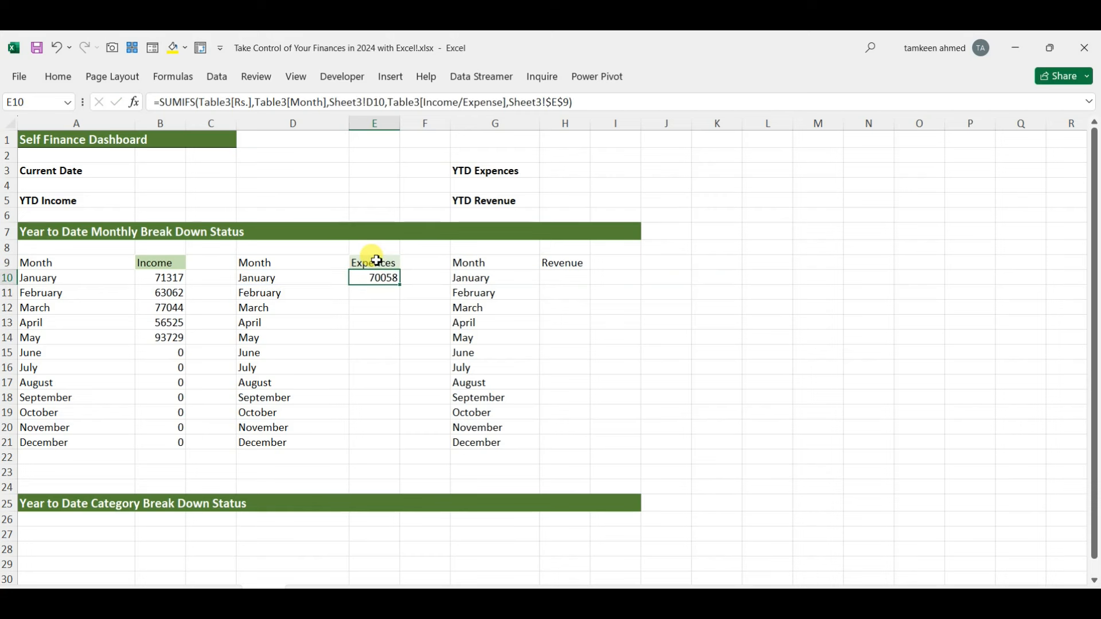
double_click(401, 288)
- Check the cell references in the January to May expense formulas, E10 to E14
key("F2")
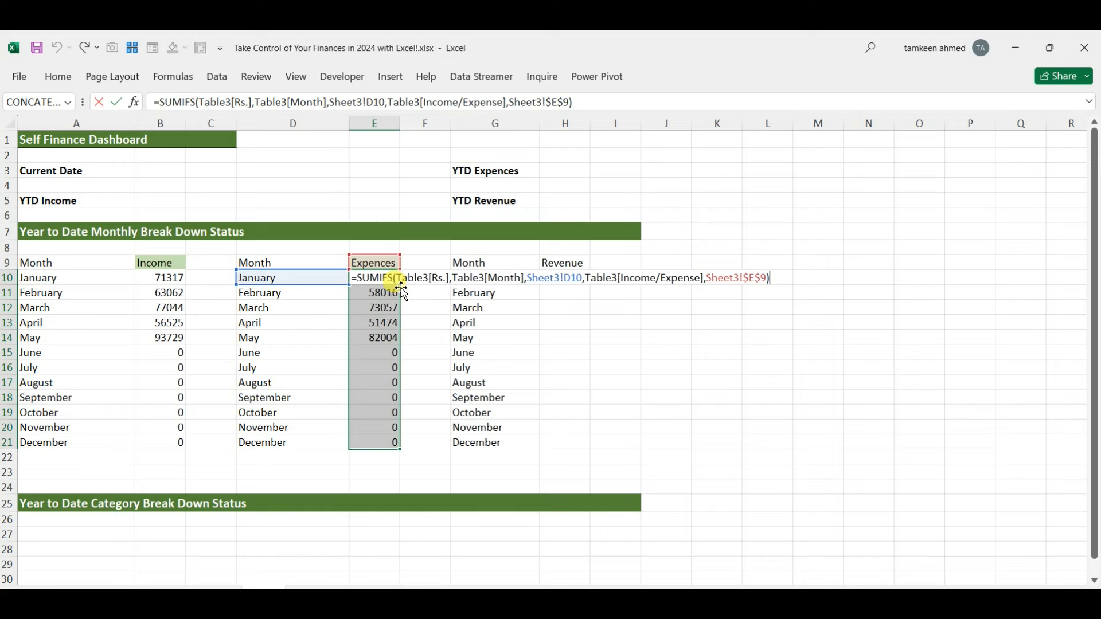
key("Return")
key("F2")
key("Return")
key("F2")
key("Return")
key("F2")
key("Return")
key("F2")
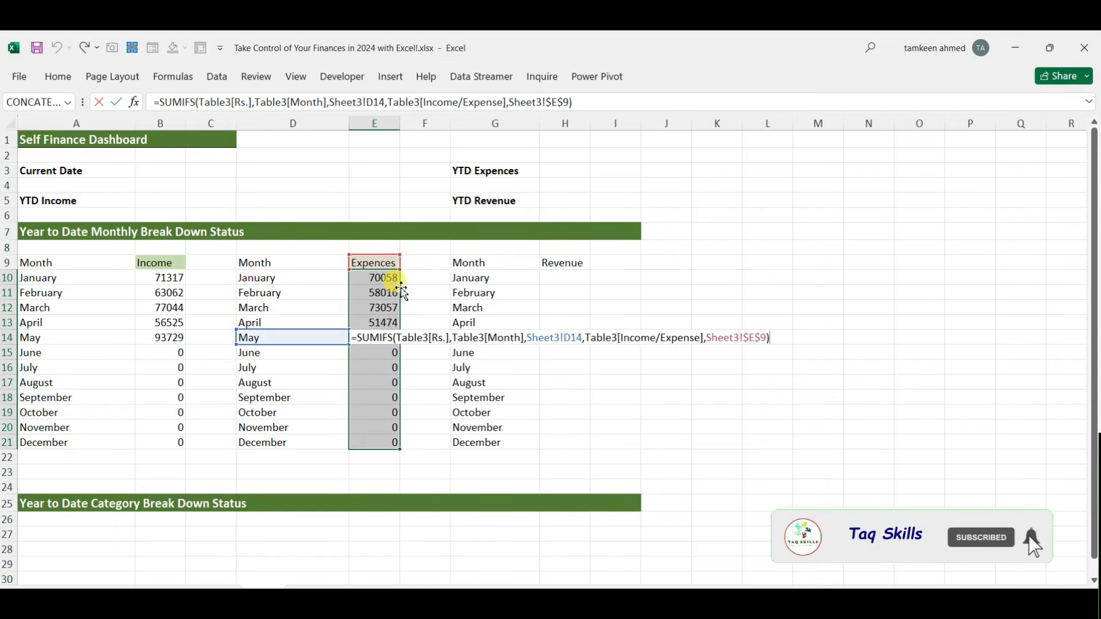
key("Return")
- Calculate January revenue in H10 as income minus expenses, =B10-E10, and fill the formula down to H21
key("Up")
key("Up")
key("Up")
key("Up")
key("Up")
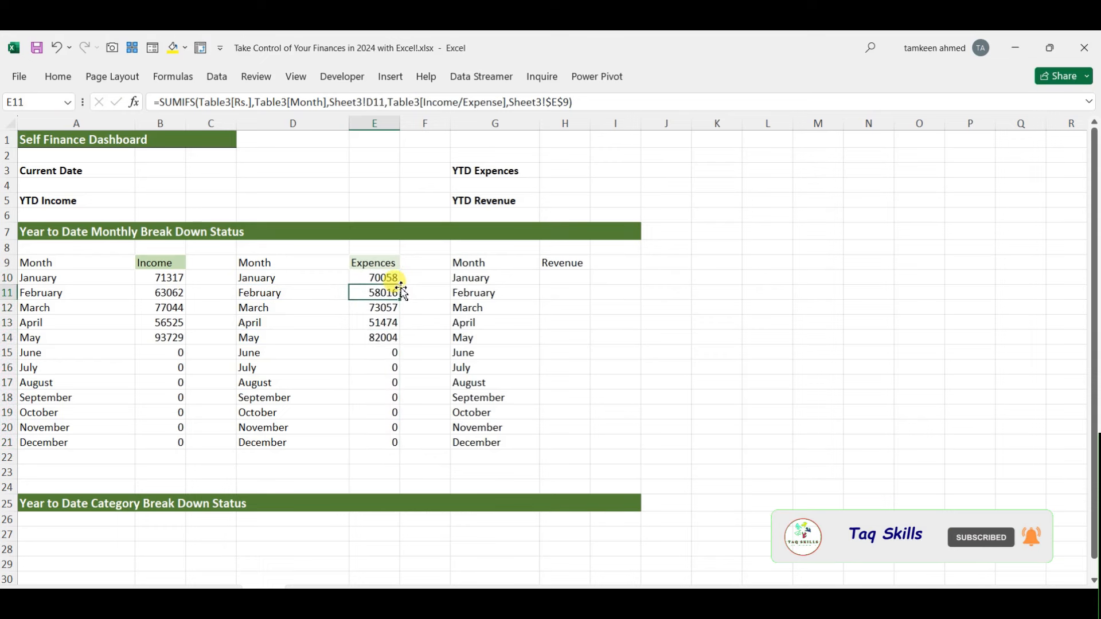
key("Right")
key("Right")
key("Right")
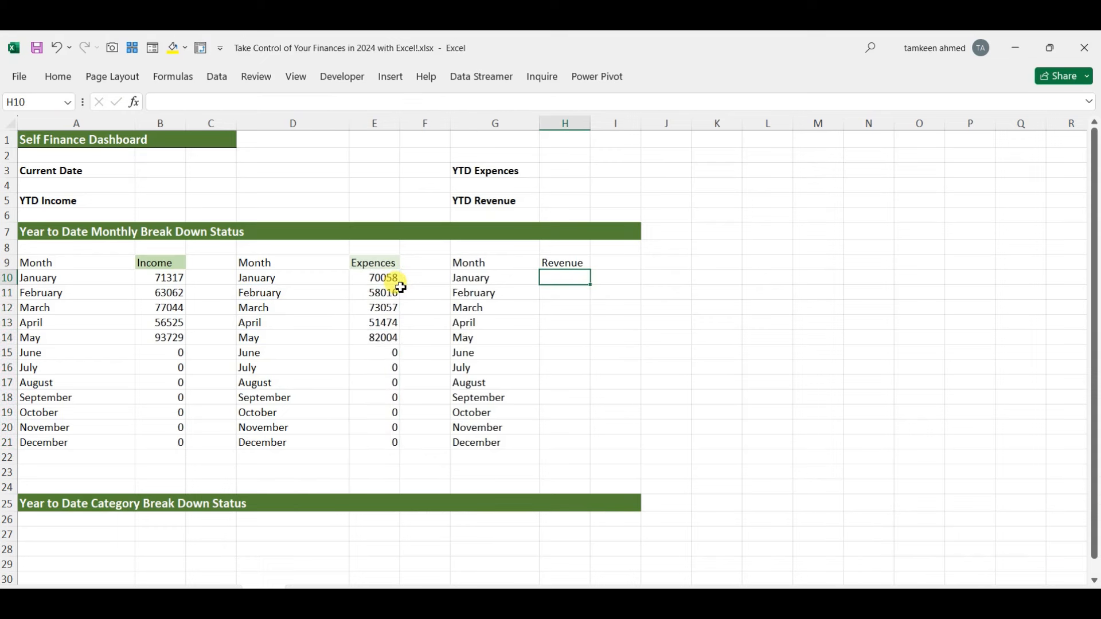
type("=")
key("Left")
key("Left")
key("Left")
key("Left")
key("Left")
key("Left")
type("-")
key("Left")
key("Left")
key("Left")
key("Return")
key("Up")
left_click_drag(594, 290, 600, 444)
- Add a Total row label in A22 and sum the monthly income in B22 with =SUM(B10:B21)
left_click(47, 459)
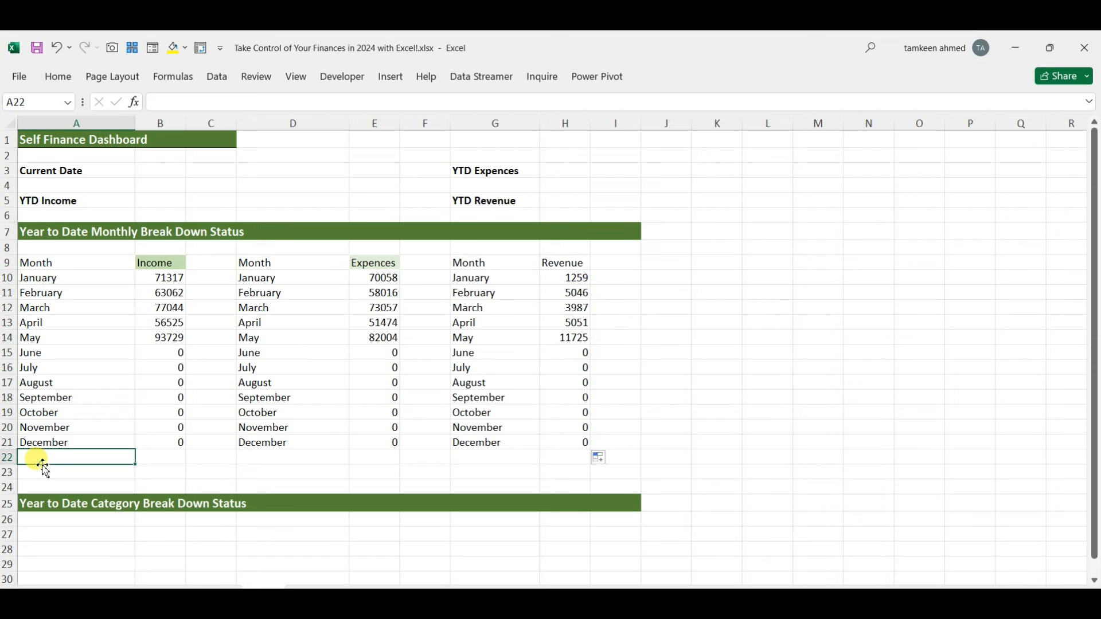
type("Total")
key("Return")
key("Up")
key("Right")
key("alt+equal")
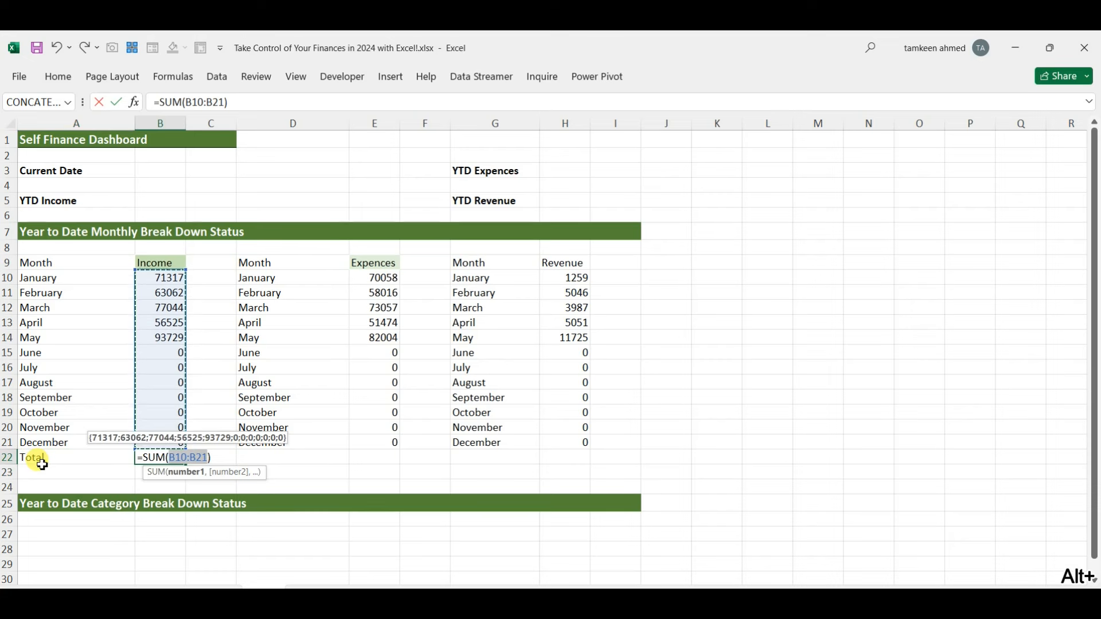
key("Return")
key("Up")
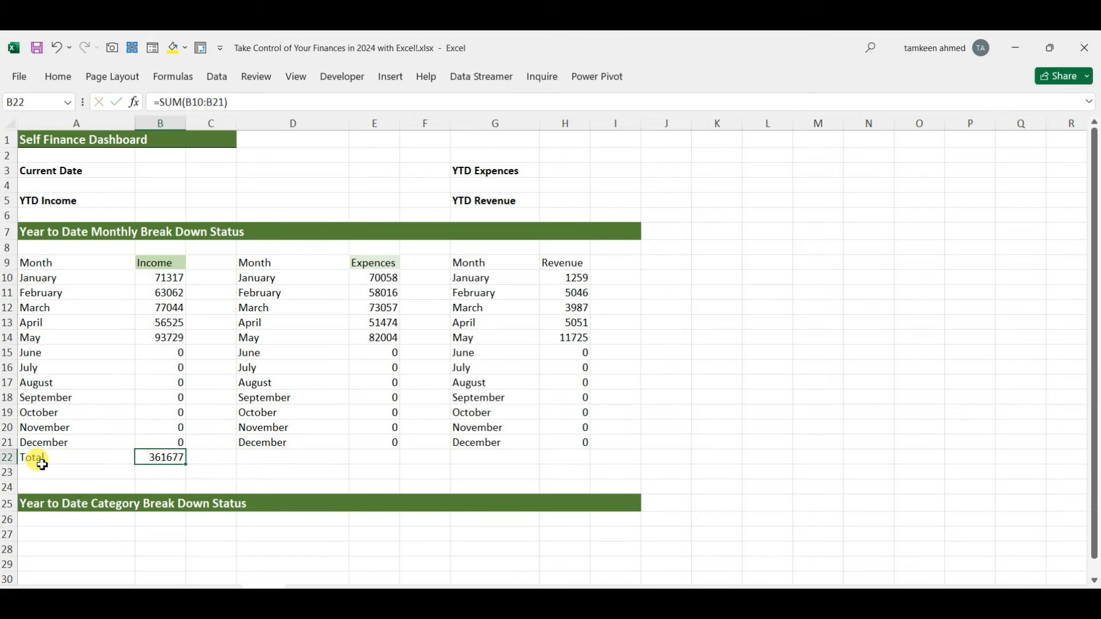
key("Right")
key("Right")
key("Right")
key("Right")
key("Left")
key("Left")
key("Left")
key("Left")
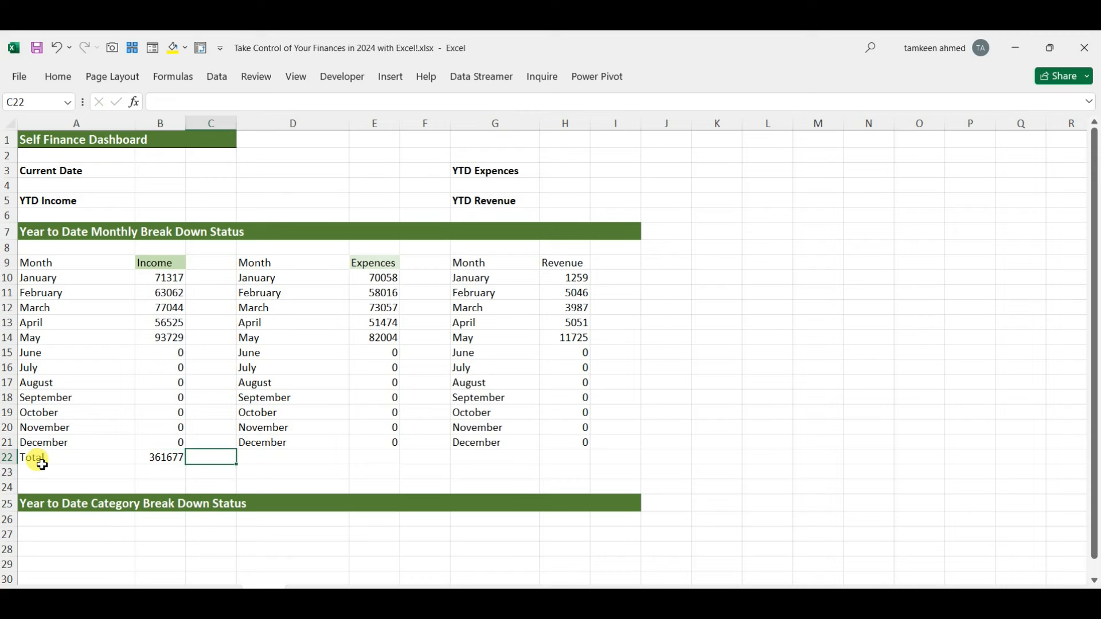
key("ctrl+c")
key("Right")
key("Right")
key("Right")
key("Right")
key("ctrl+v")
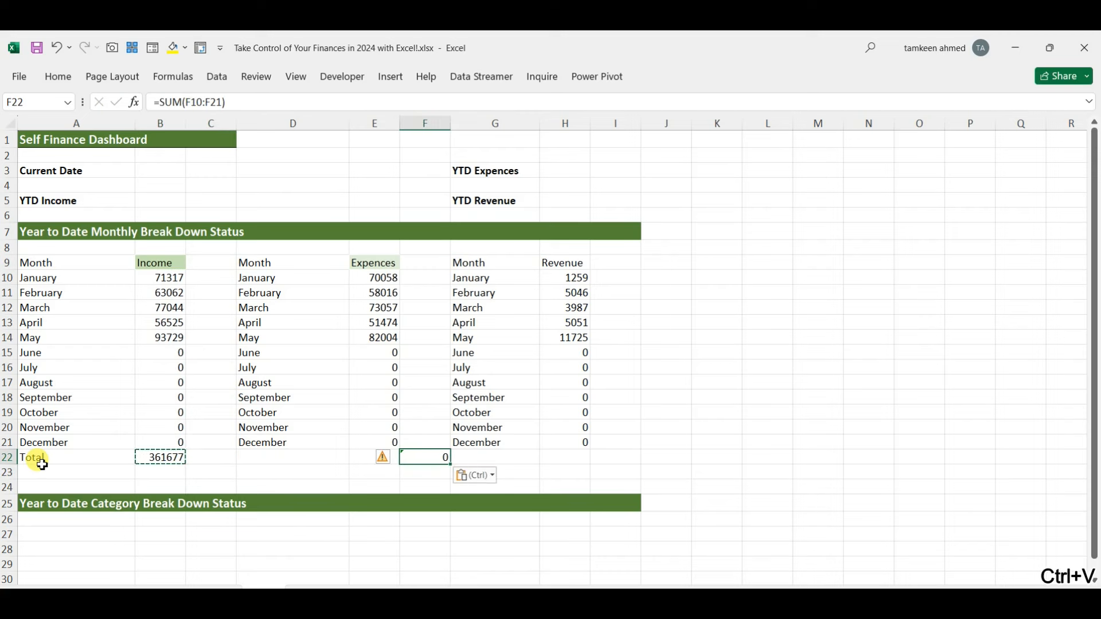
key("Delete")
- Copy the income total formula from B22 to the expenses total cell E22 and the revenue total cell H22
key("Left")
key("Left")
key("Left")
key("Left")
key("ctrl+c")
key("Right")
key("Right")
key("Right")
key("Right")
key("Left")
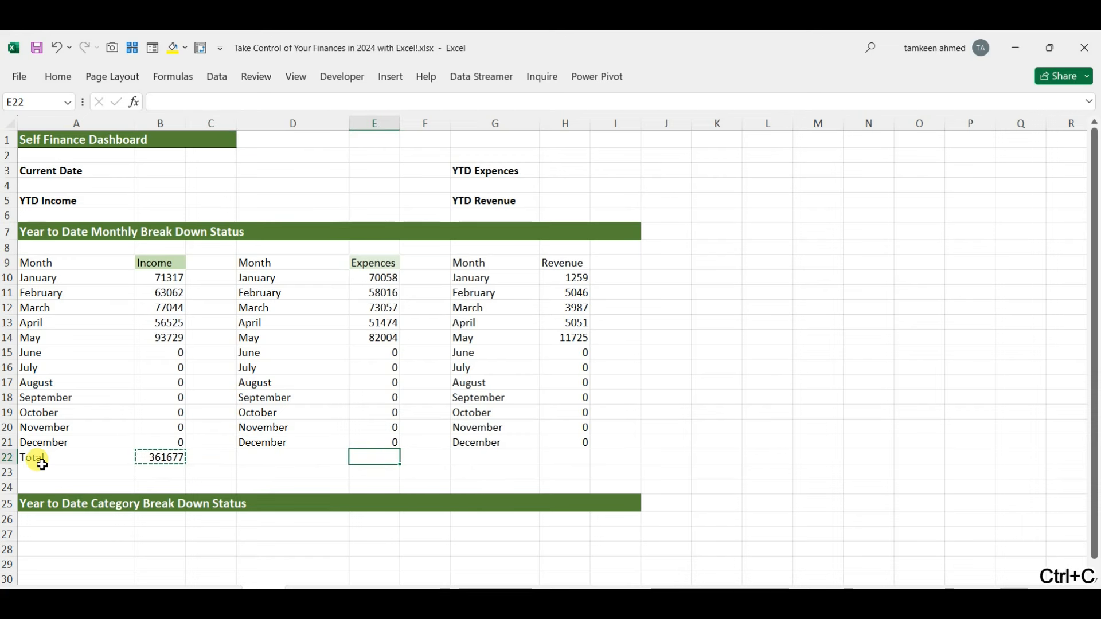
key("ctrl+v")
key("Right")
key("Right")
key("Right")
key("Right")
key("Left")
key("ctrl+v")
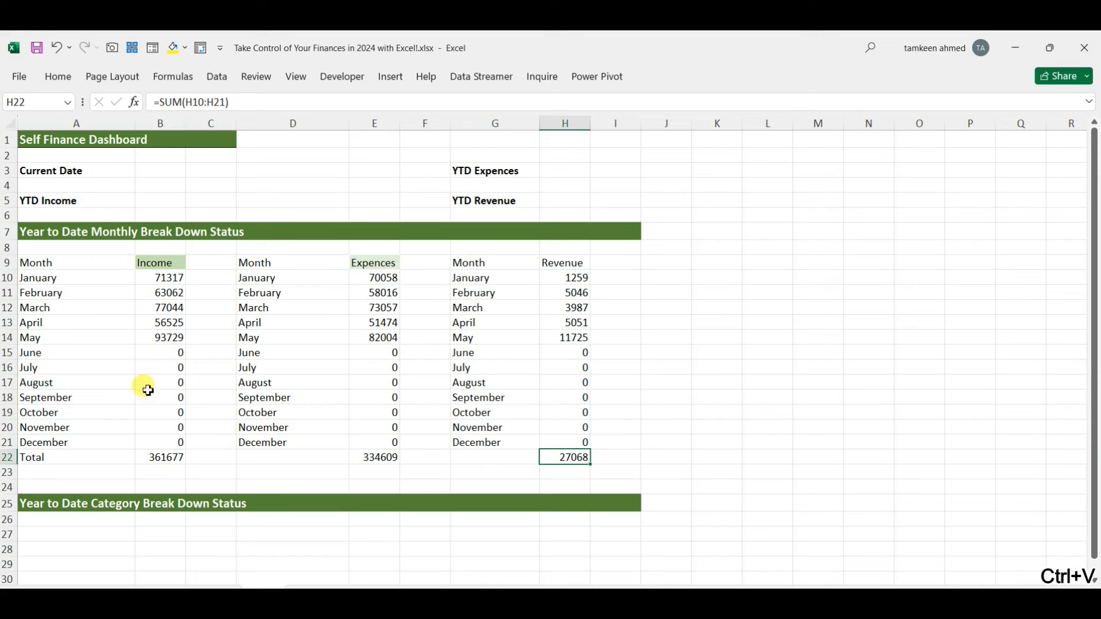
- Format the income values and total, B10:B22, as Number with a thousands separator and 0 decimal places
left_click_drag(170, 285, 177, 462)
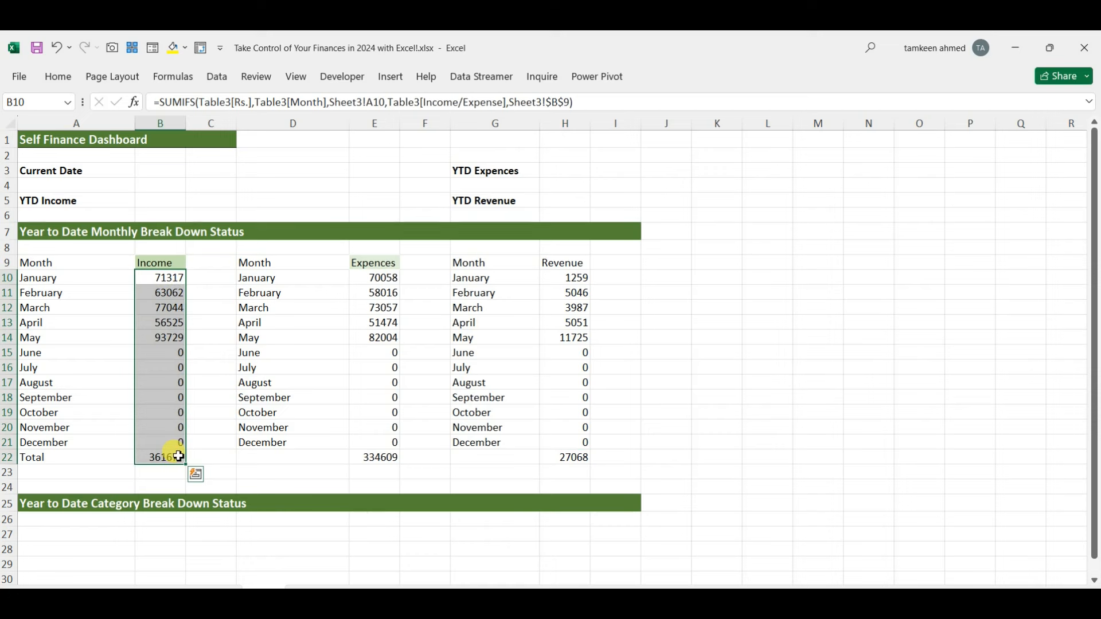
key("ctrl+1")
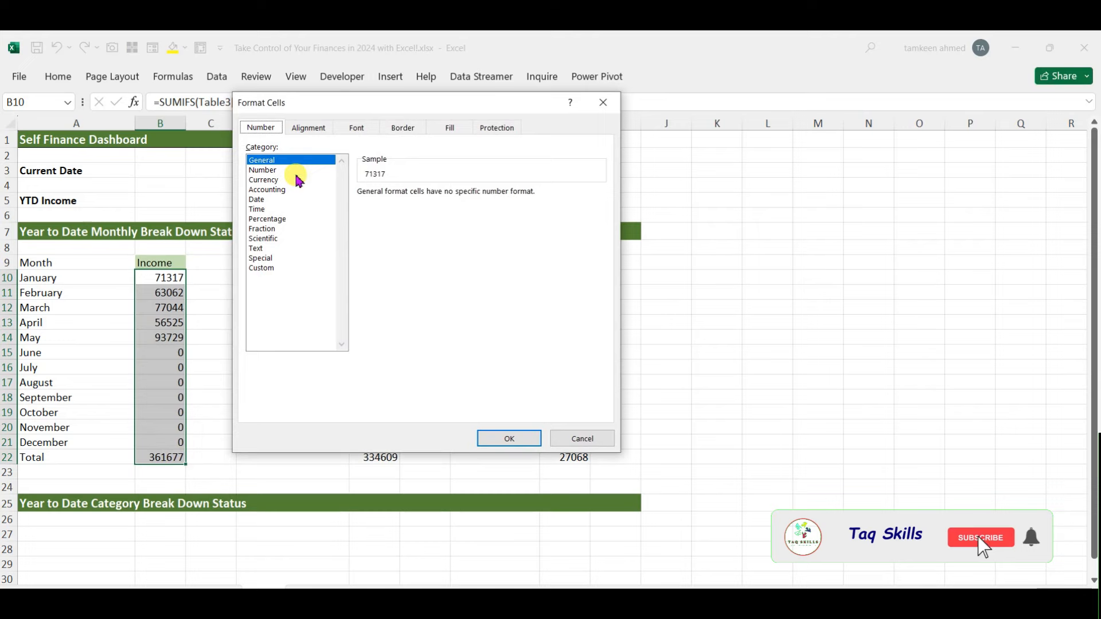
left_click(271, 180)
left_click(270, 170)
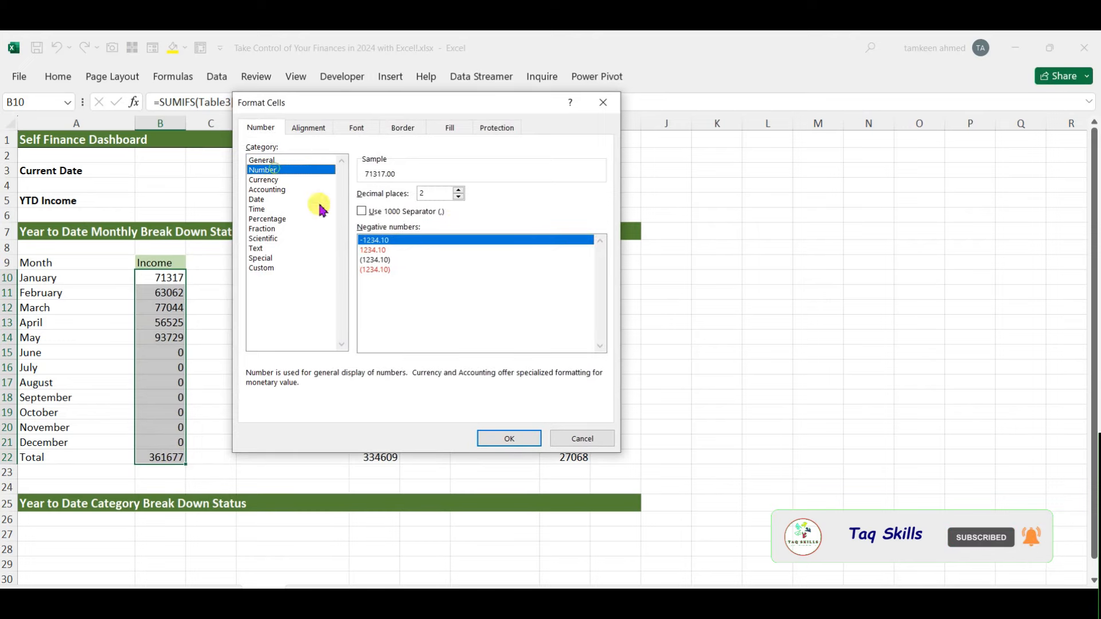
left_click(366, 212)
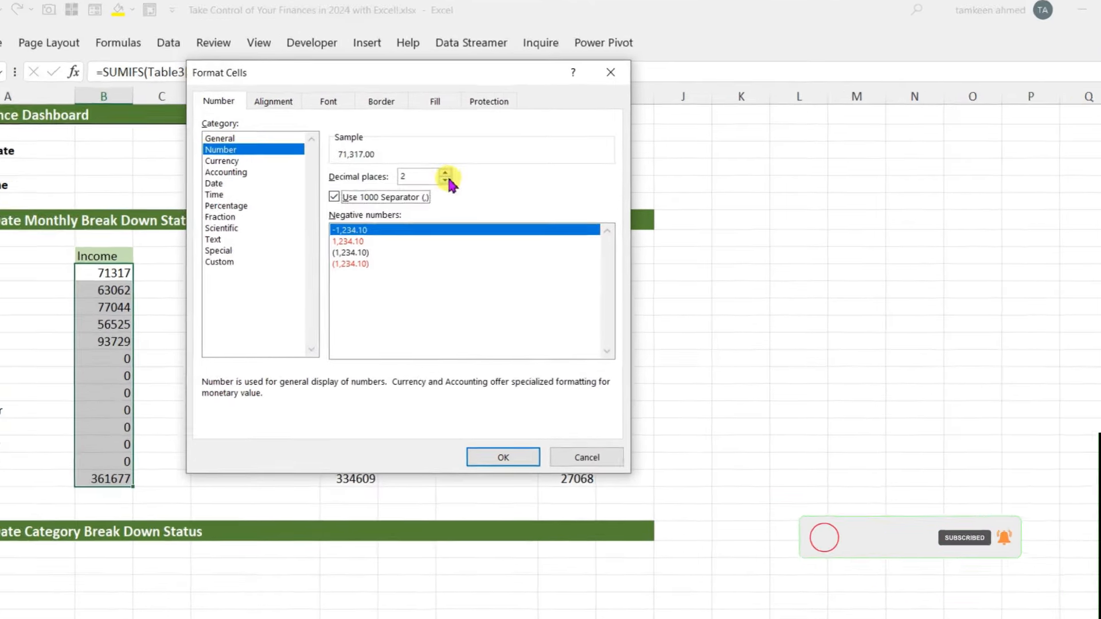
left_click(458, 197)
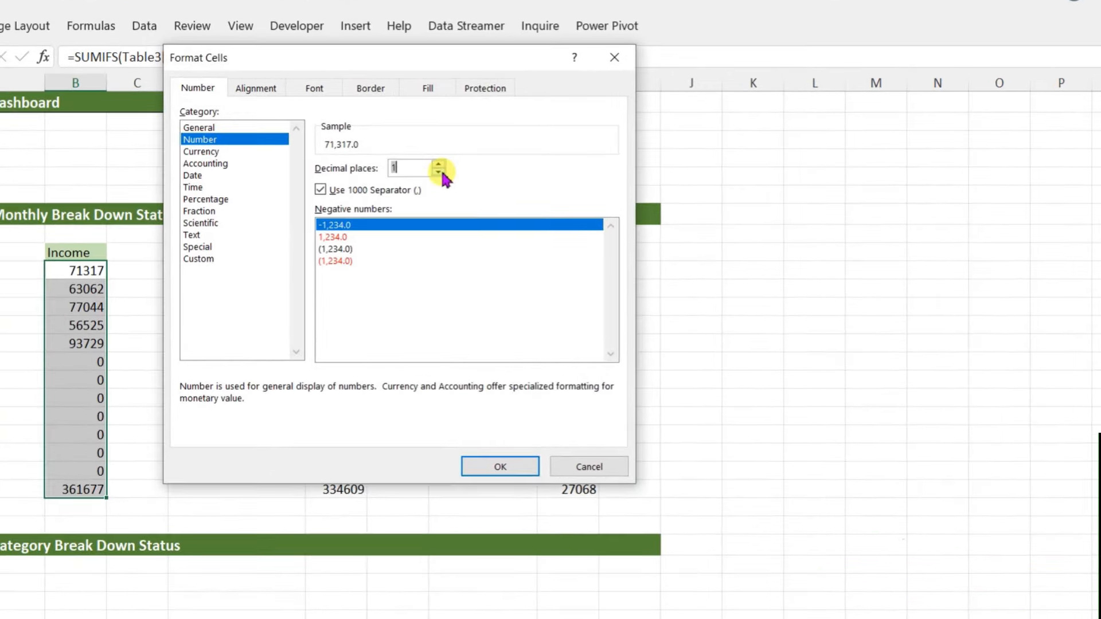
left_click(500, 467)
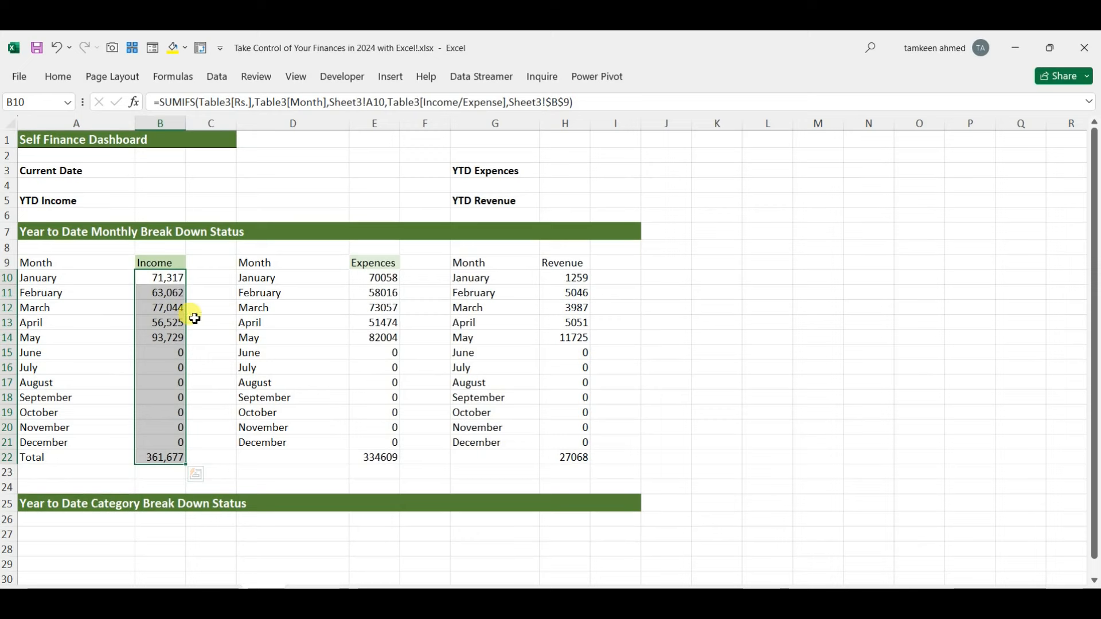
- Format the expenses E10:E22 and revenue H10:H22 as Number with a thousands separator and 0 decimal places
left_click_drag(372, 279, 369, 458)
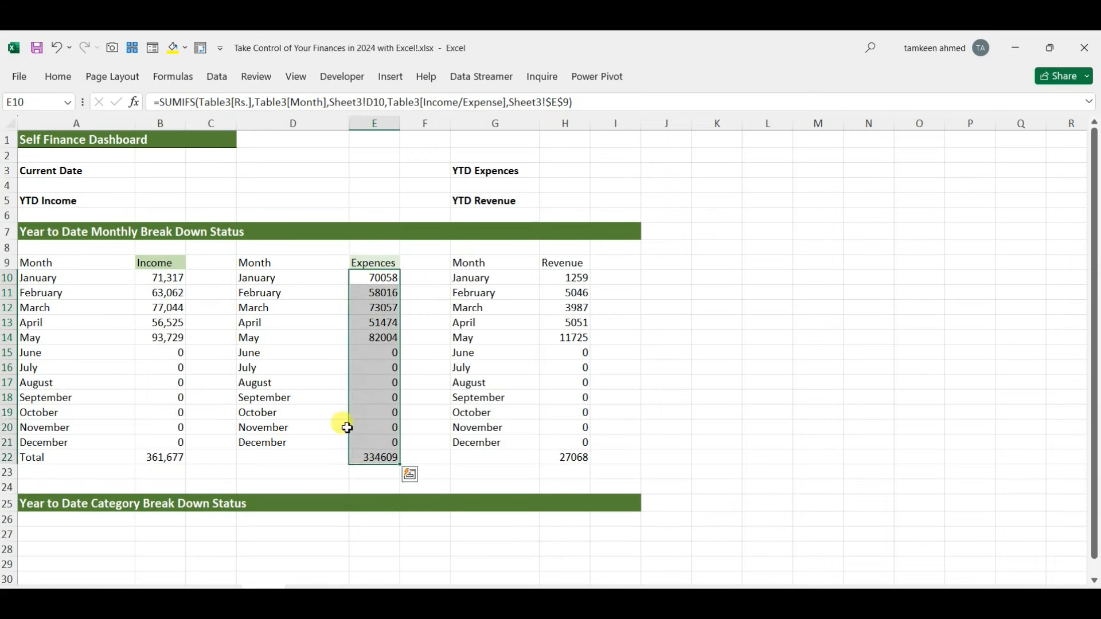
left_click_drag(578, 285, 588, 448)
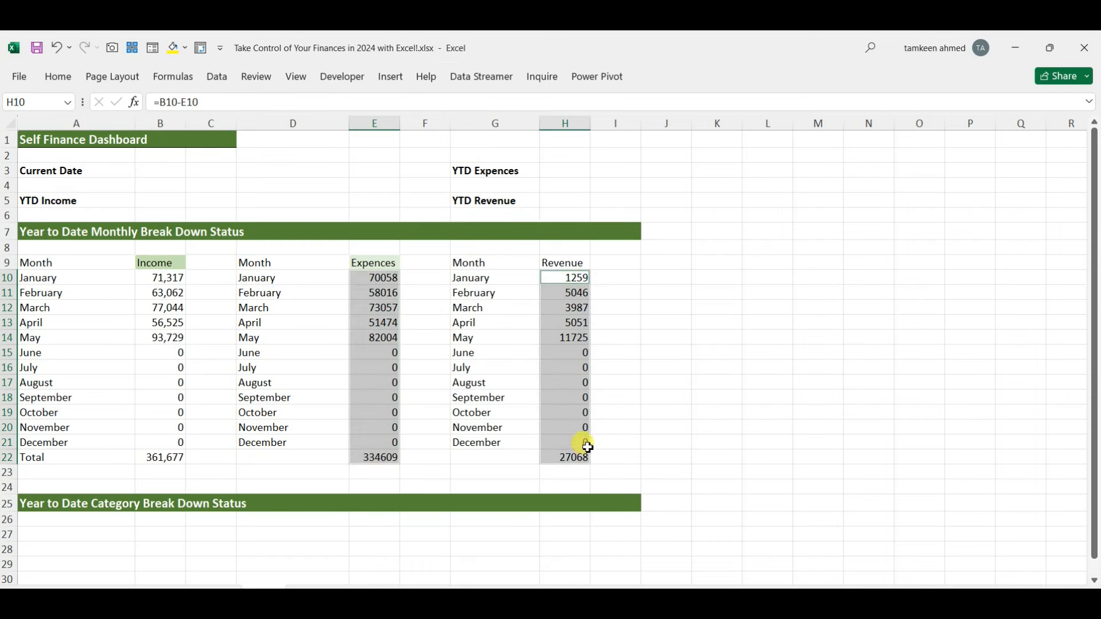
key("ctrl+1")
left_click(270, 169)
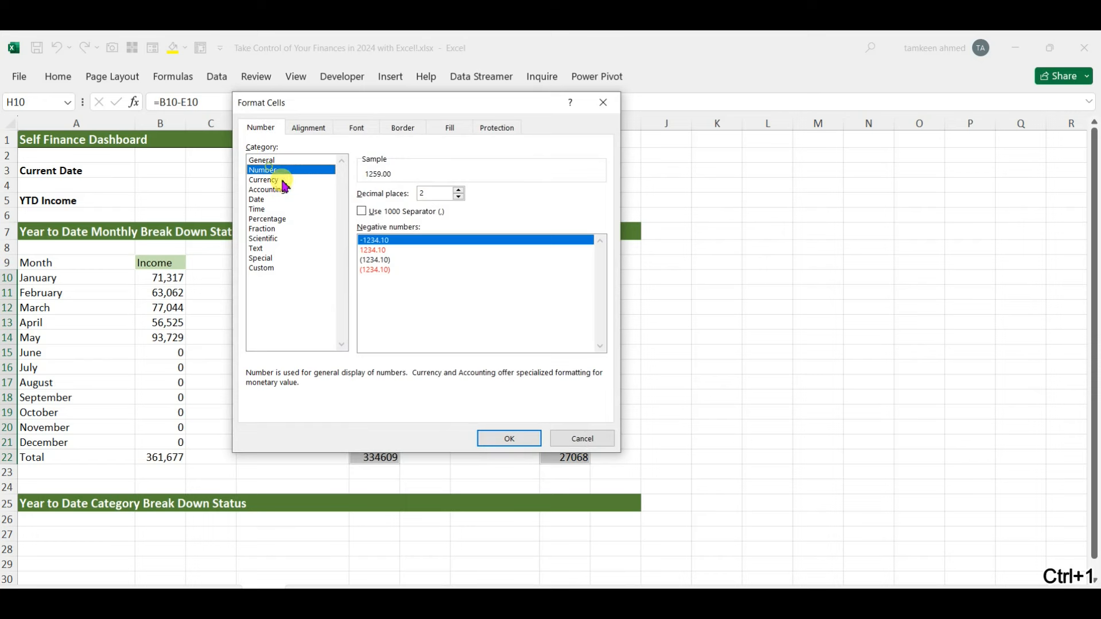
left_click(362, 211)
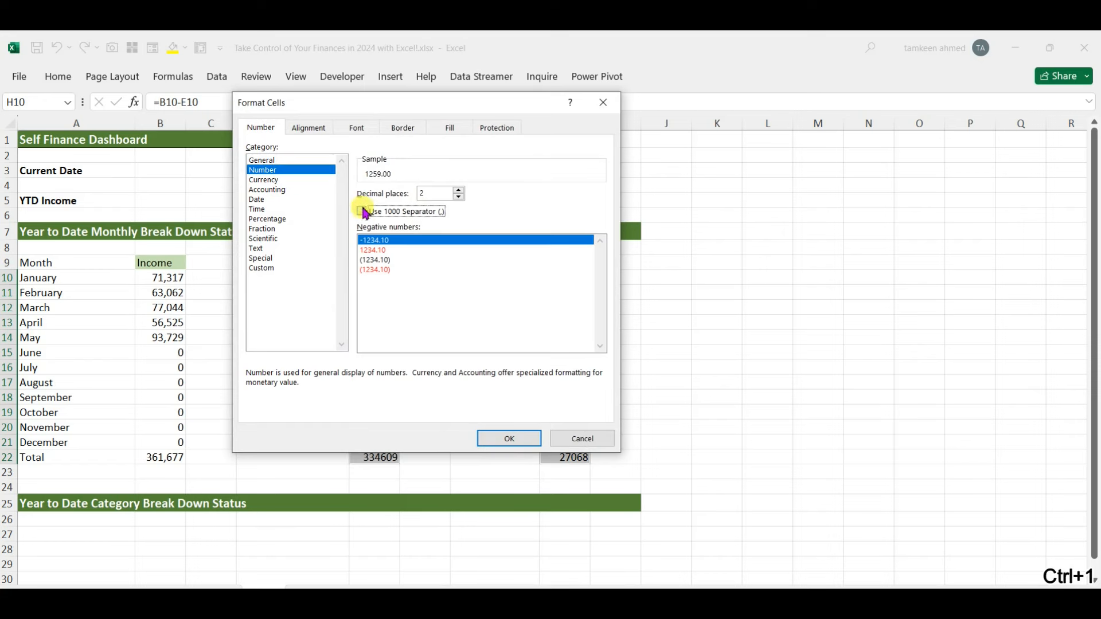
double_click(459, 197)
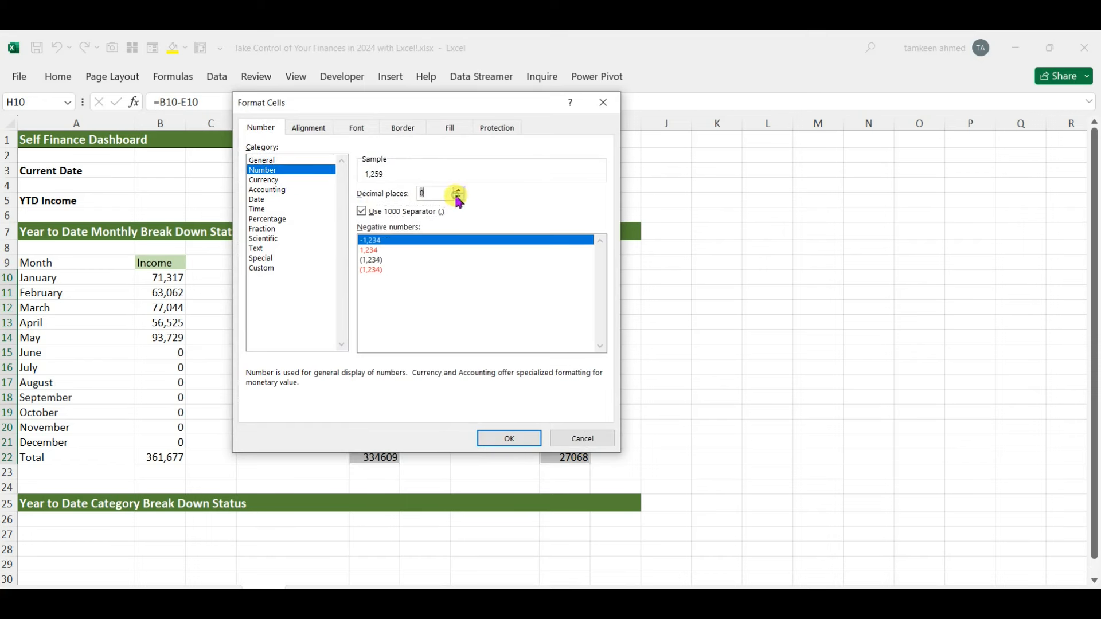
left_click(508, 438)
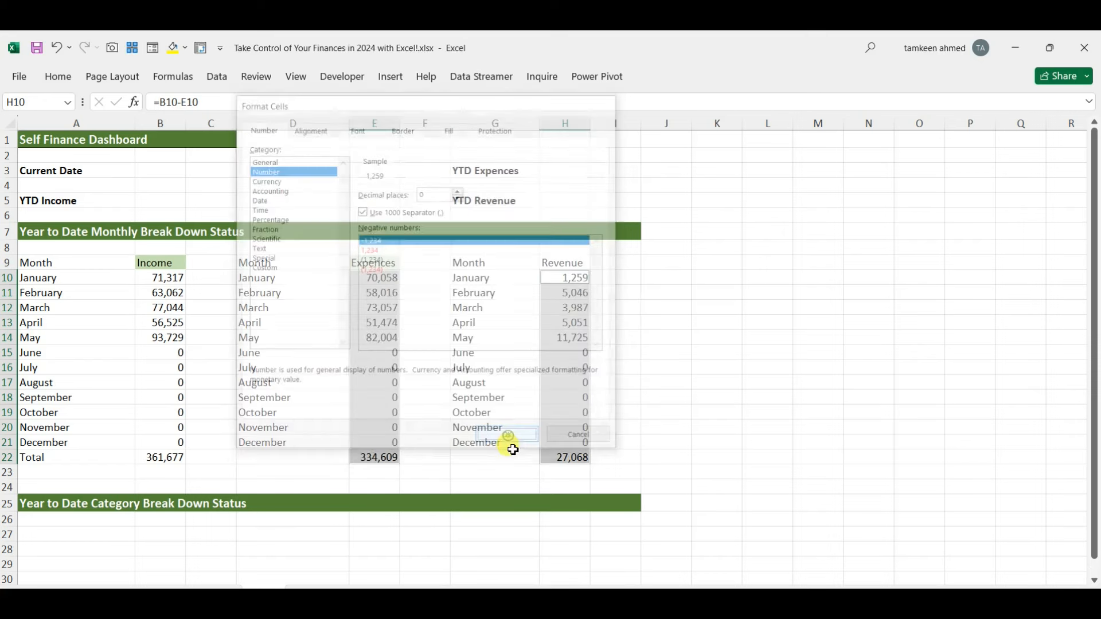
left_click(714, 320)
- Add an outside border around the monthly income table, A9:B22
left_click(8, 293)
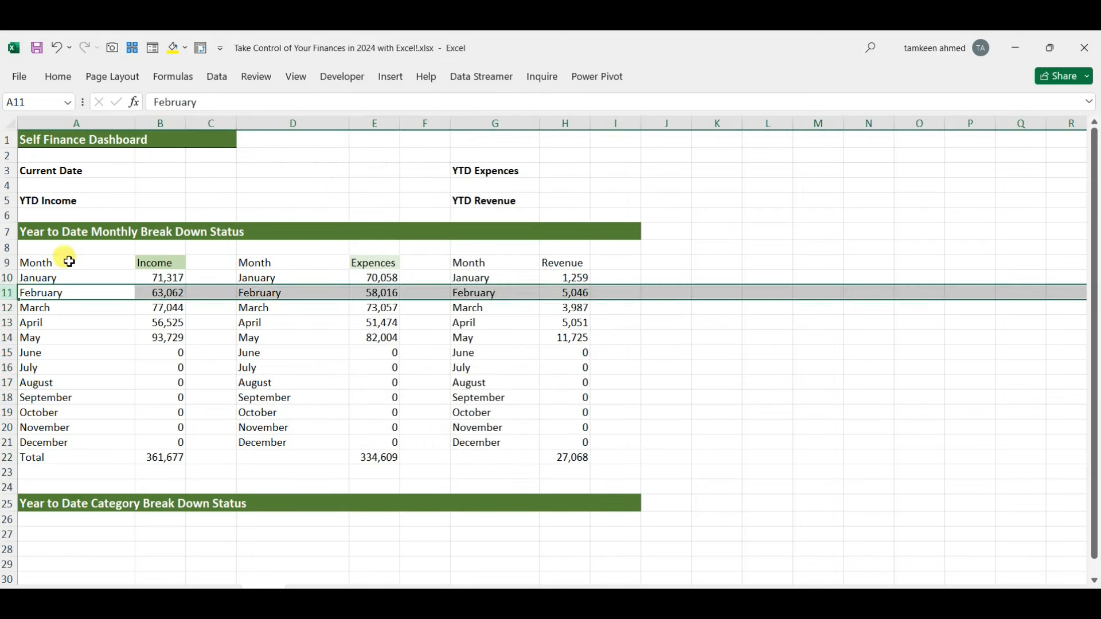
left_click(41, 265)
left_click_drag(49, 264, 166, 462)
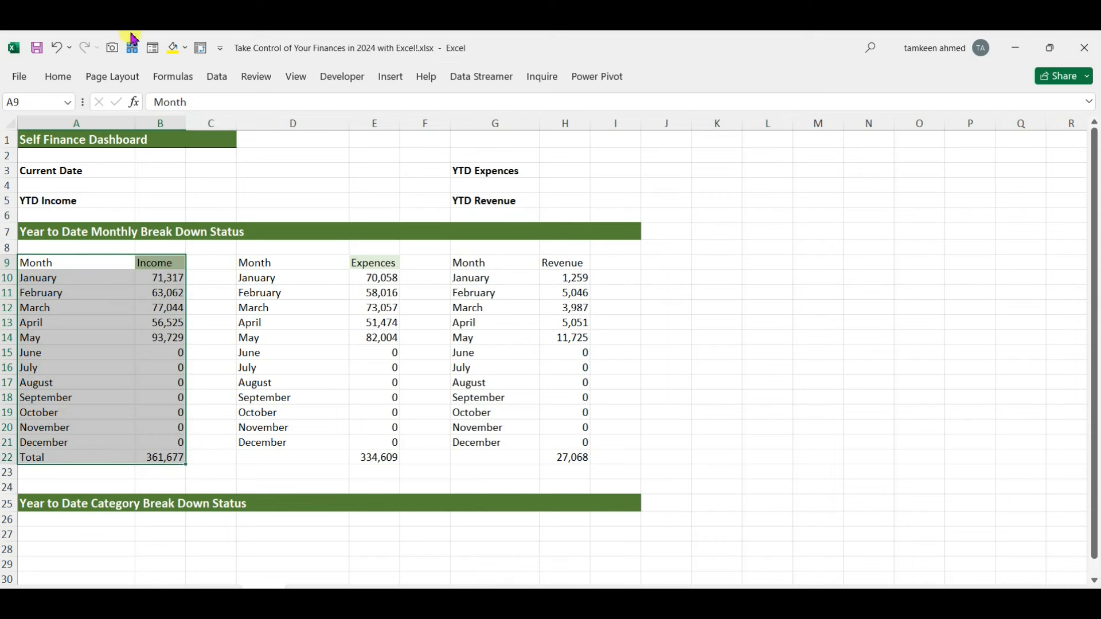
left_click(60, 77)
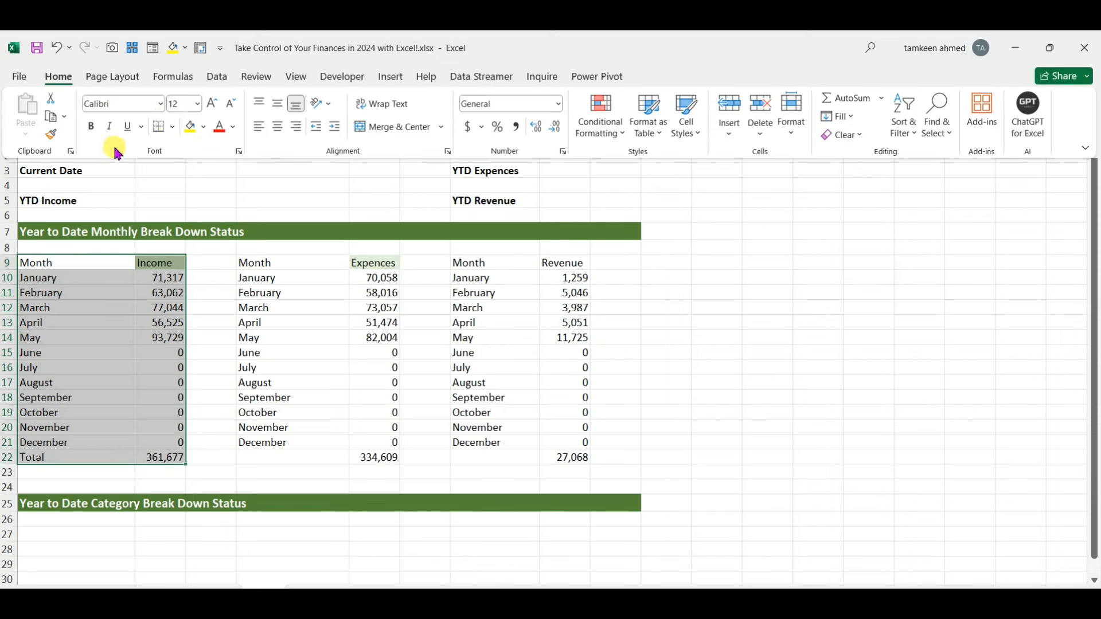
left_click(172, 127)
- Add outside borders around the expenses range D9:E23 and the revenue range G9:H23
left_click(270, 270)
left_click_drag(267, 265, 398, 472)
left_click(58, 77)
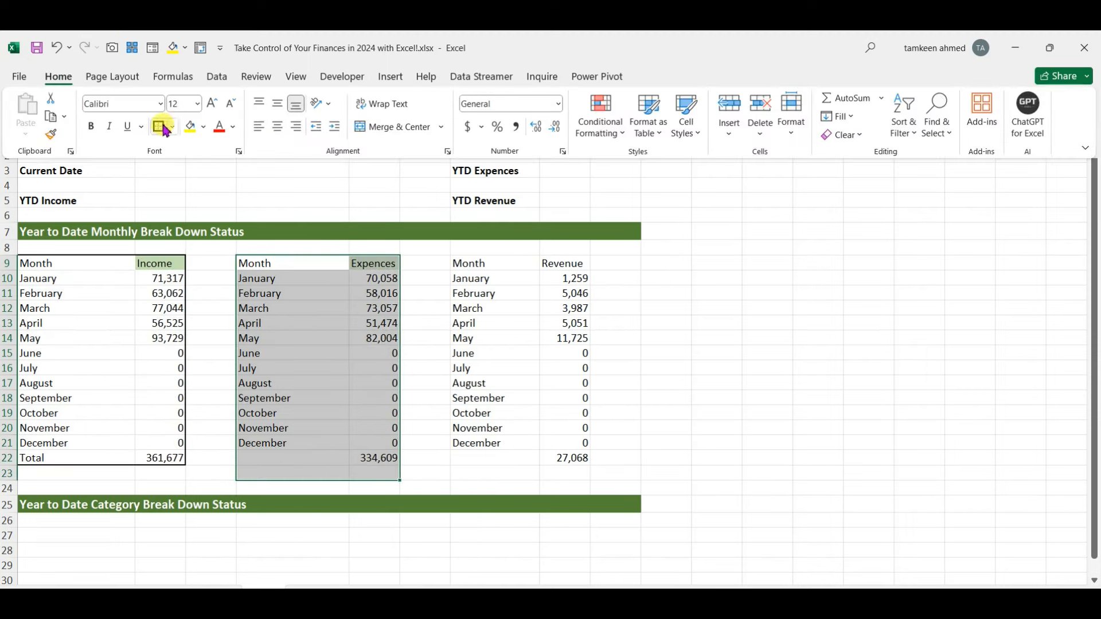
left_click(161, 127)
left_click_drag(462, 262, 581, 471)
left_click(58, 77)
left_click(161, 128)
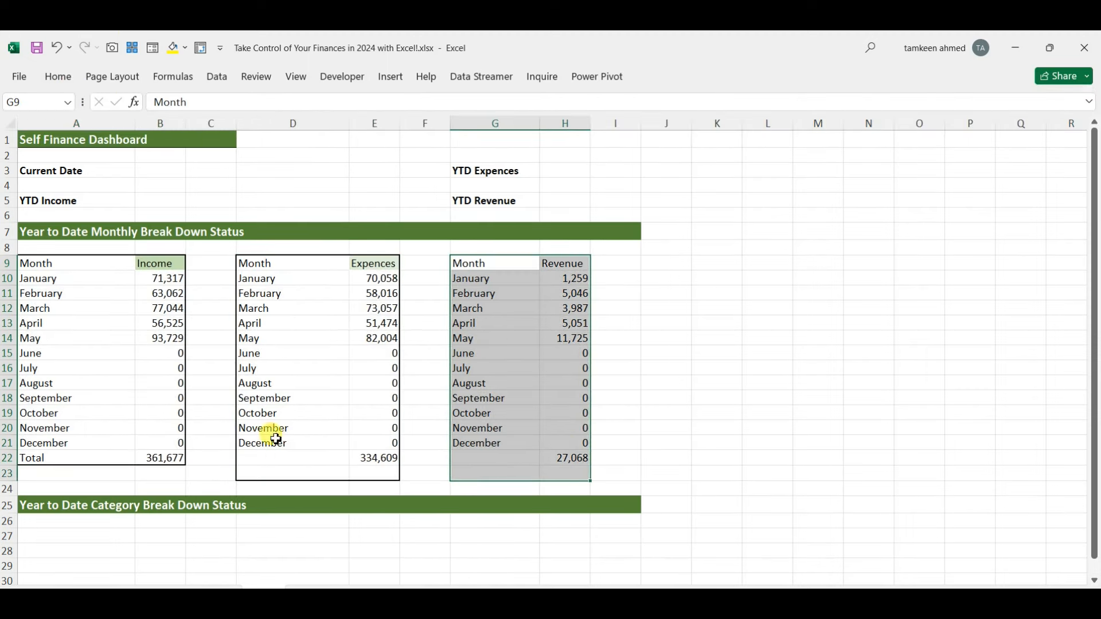
- Label the total rows of the expenses and revenue tables "Total" in D22 and G22
left_click(292, 458)
type("Total")
key("Right")
key("Right")
key("Right")
type("Total")
key("Return")
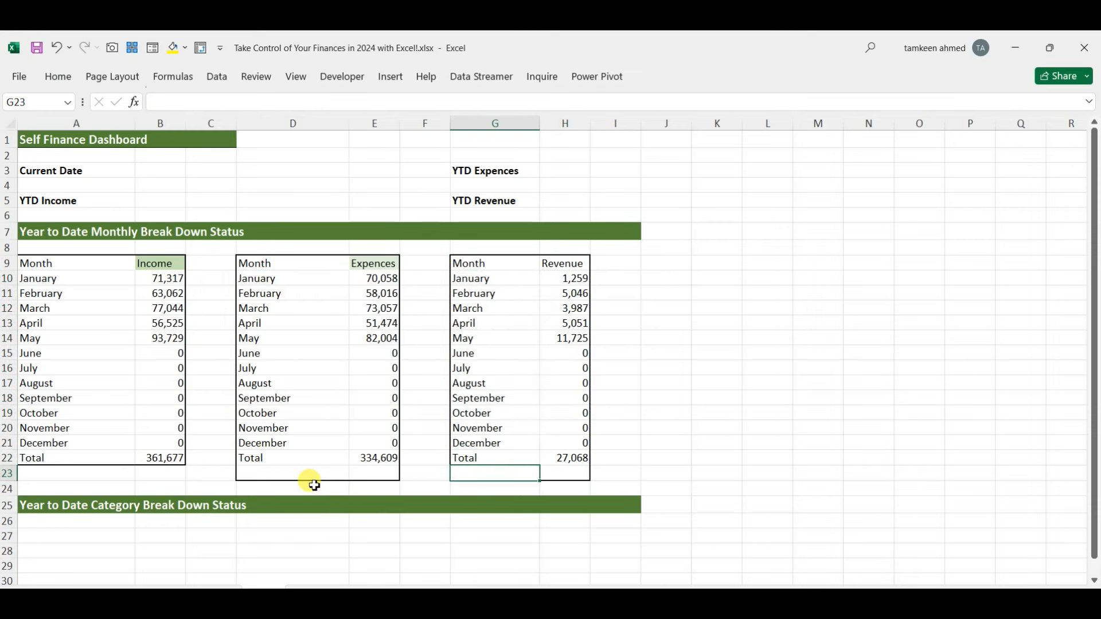
- Fill the income table header A9:B9 with dark blue and set its text to white
left_click(61, 321)
left_click_drag(44, 265, 159, 263)
left_click(76, 78)
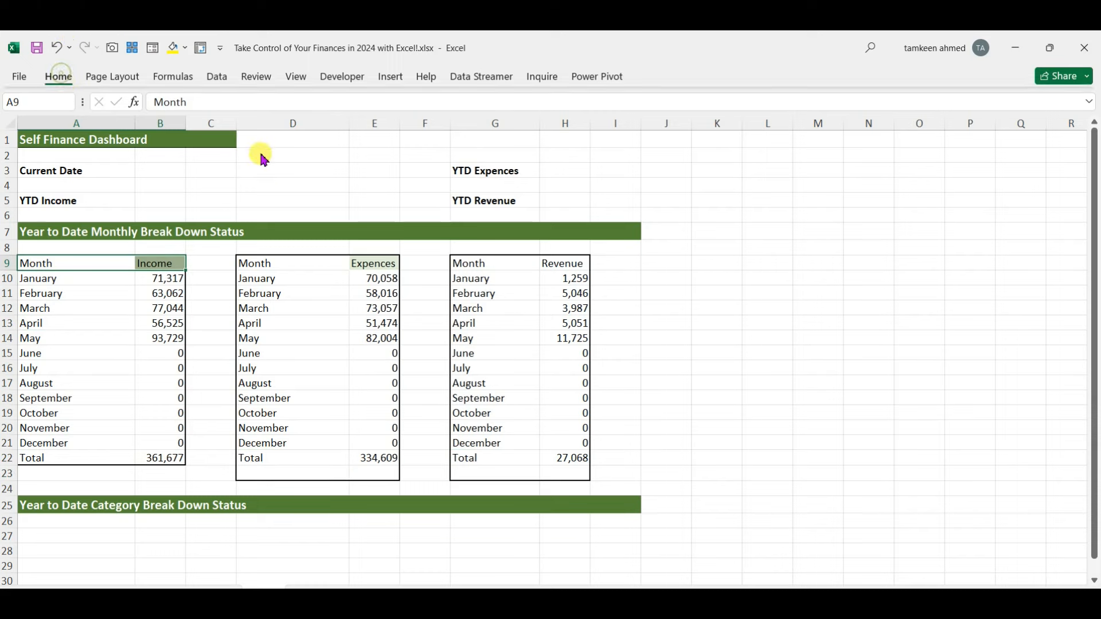
left_click(204, 127)
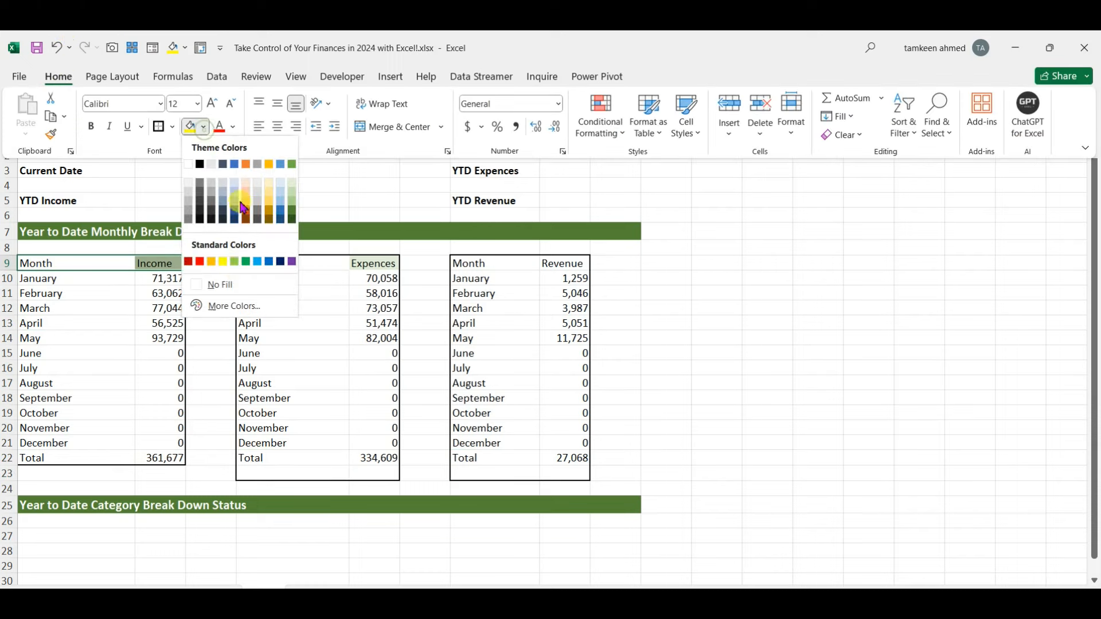
left_click(281, 264)
left_click(233, 127)
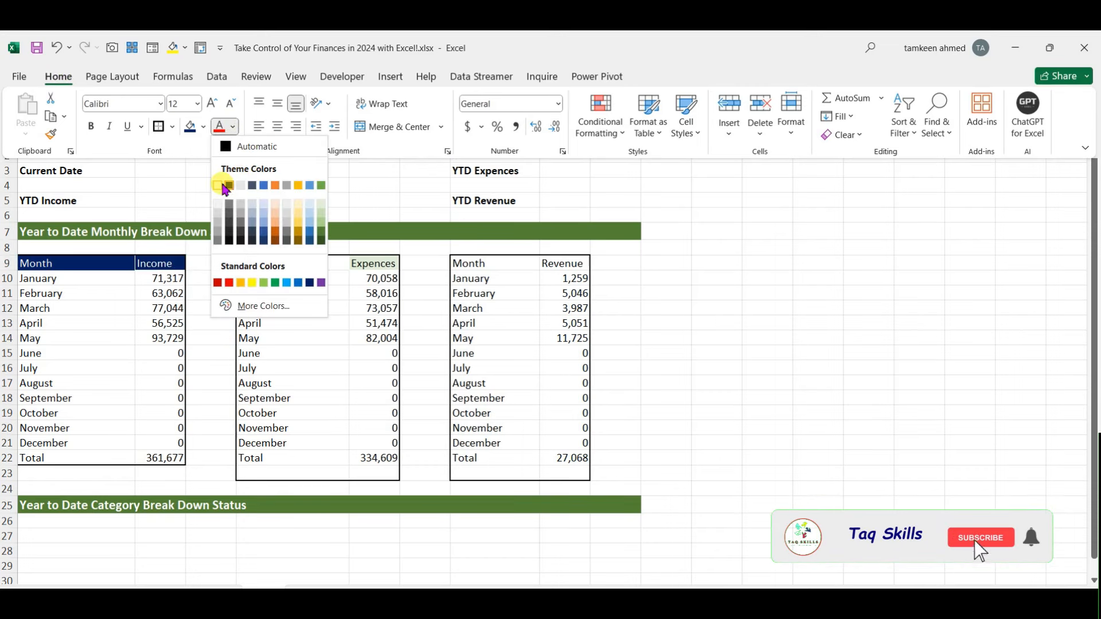
left_click(218, 184)
- Apply light blue solid-fill data bars to the monthly income values in B10:B21
left_click(148, 309)
left_click_drag(157, 278, 176, 442)
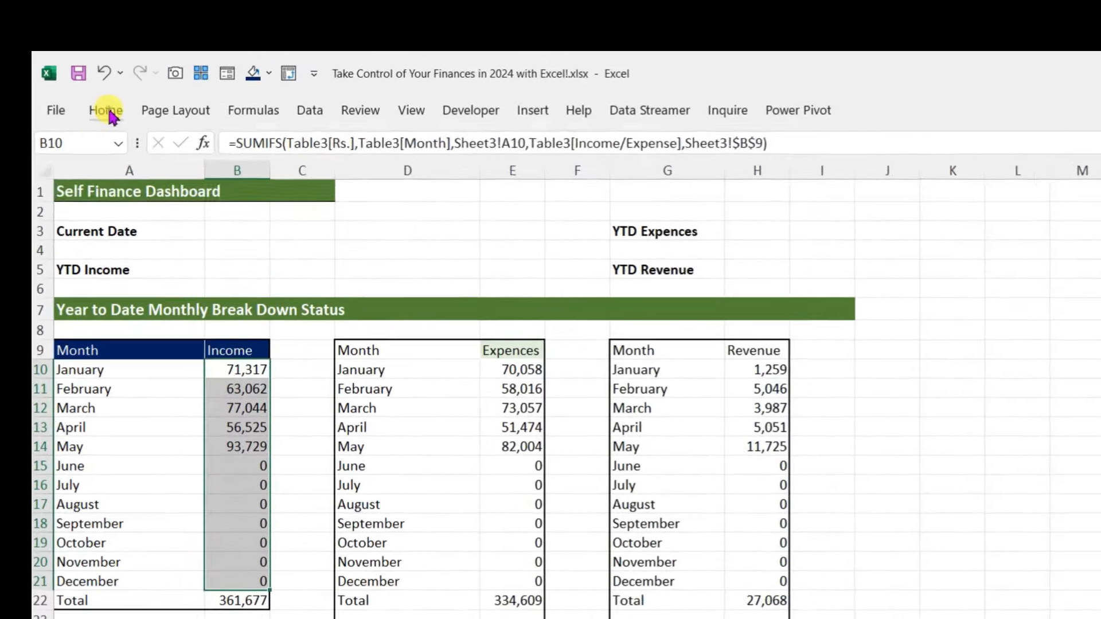
left_click(58, 76)
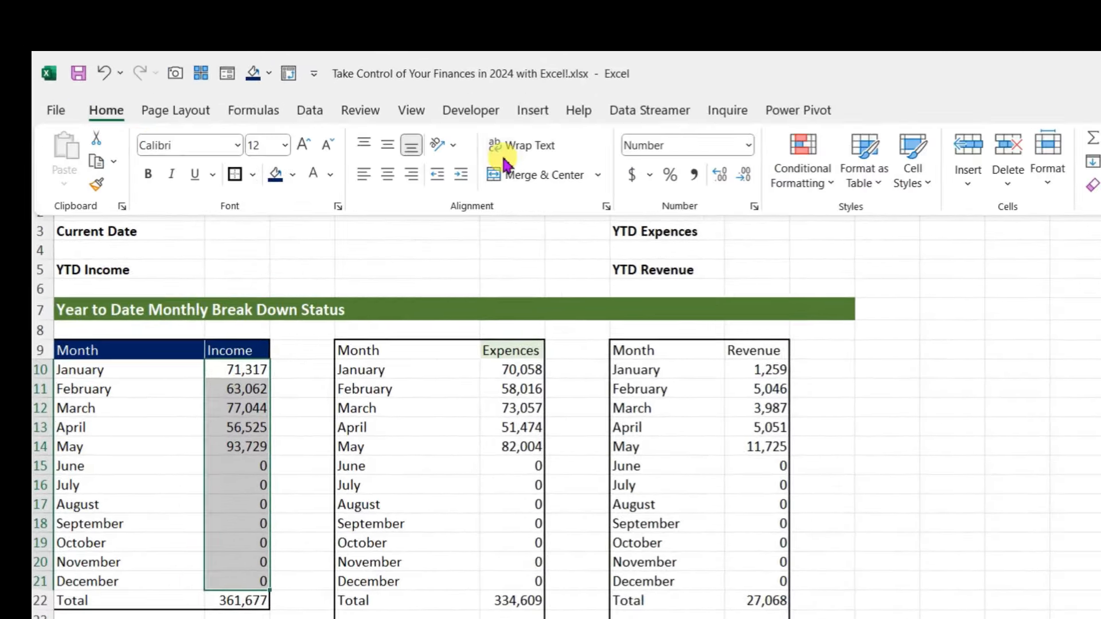
left_click(827, 189)
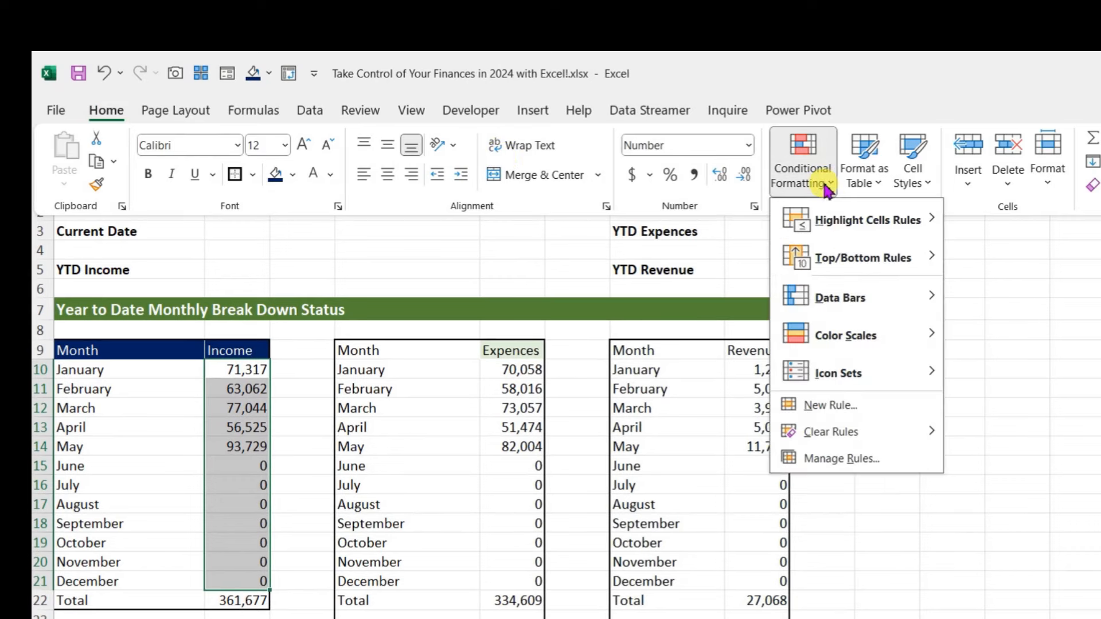
mouse_move(890, 308)
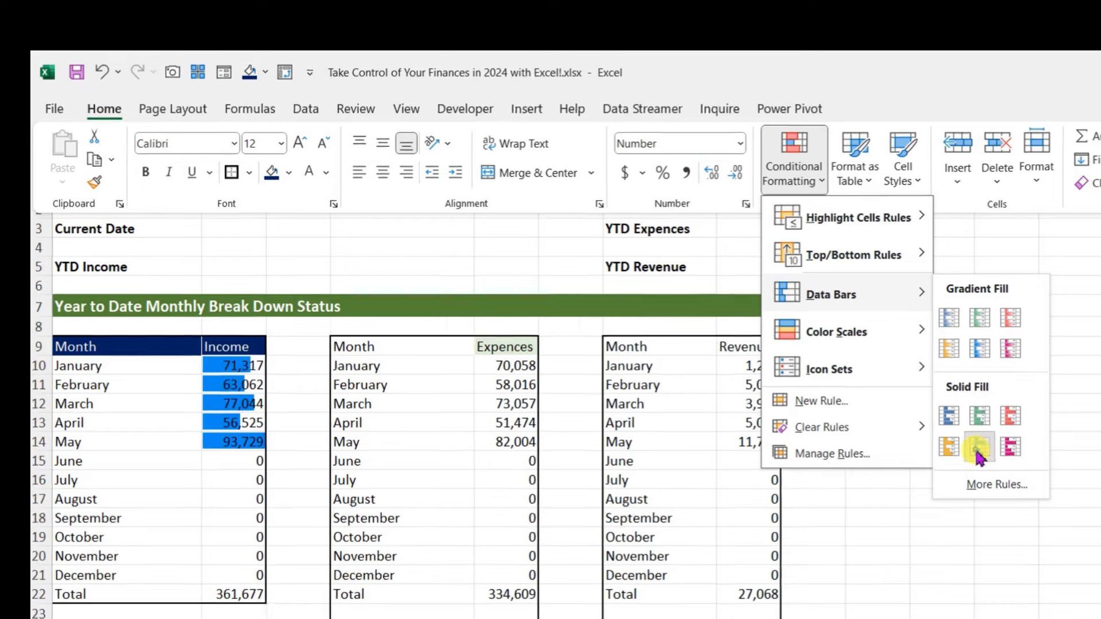
left_click(978, 456)
left_click(399, 403)
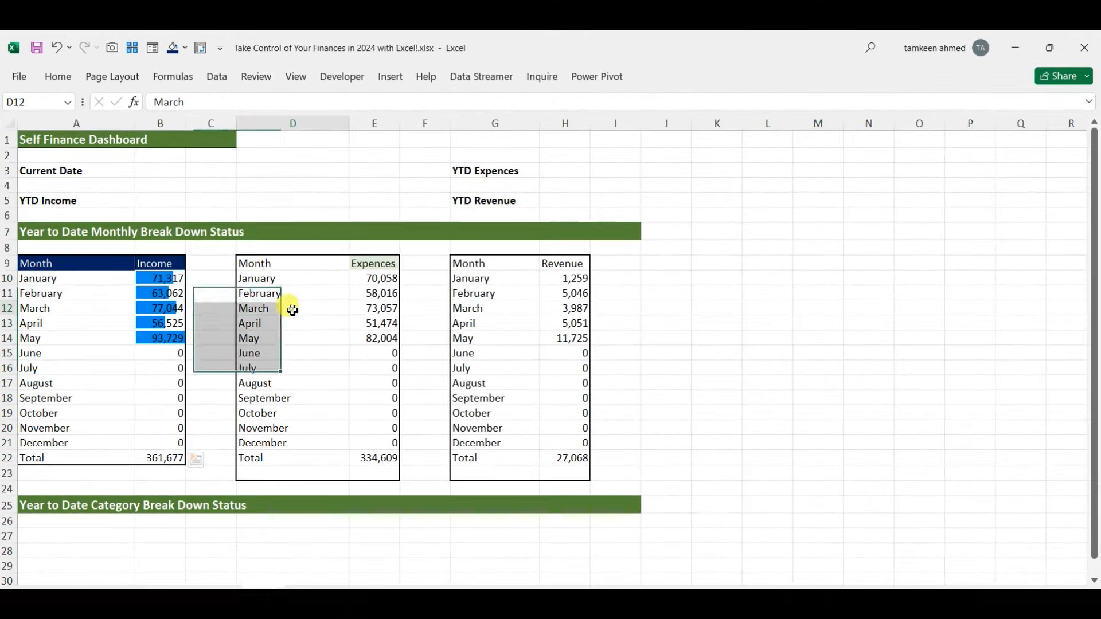
left_click_drag(380, 343, 481, 550)
left_click_drag(355, 422, 364, 442)
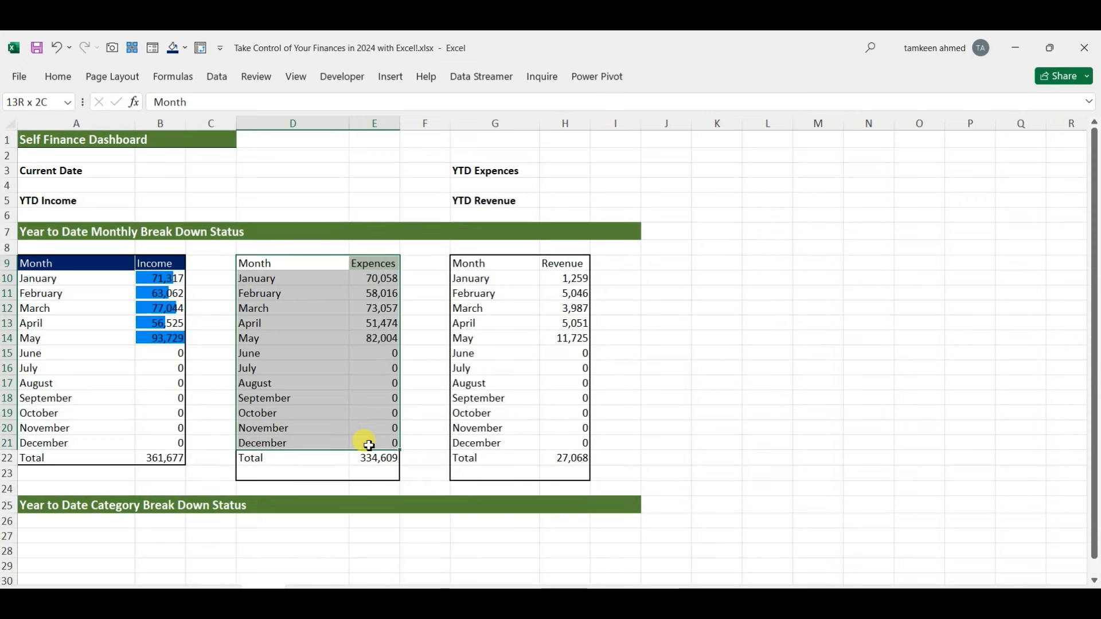
left_click(57, 77)
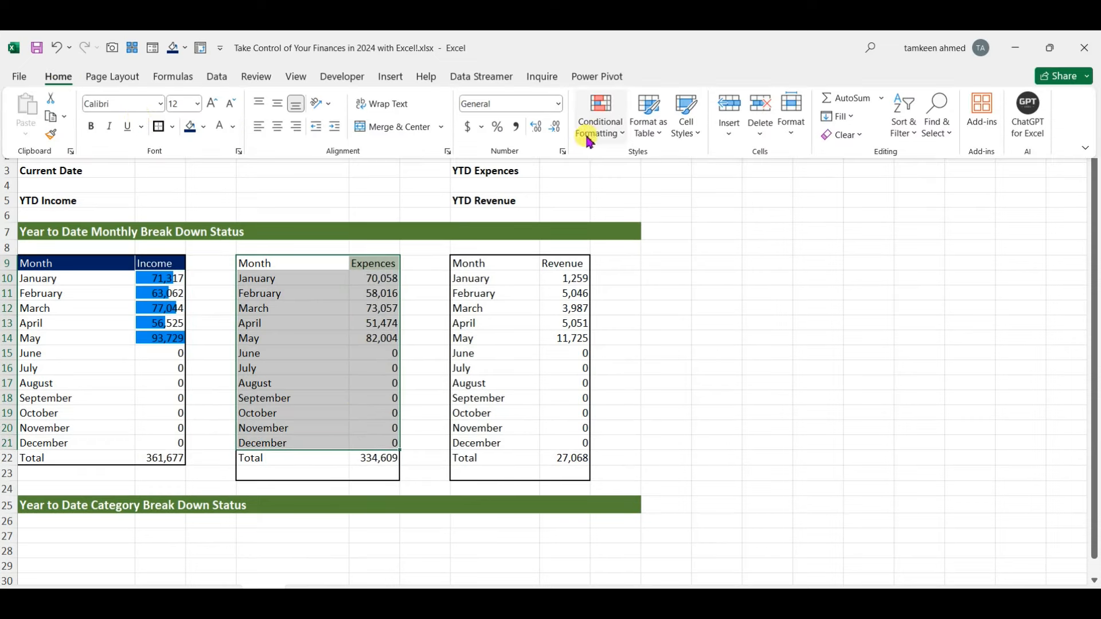
left_click(272, 304)
- Fill the expenses table header D9:E9 with red and set its text to white
left_click(279, 262)
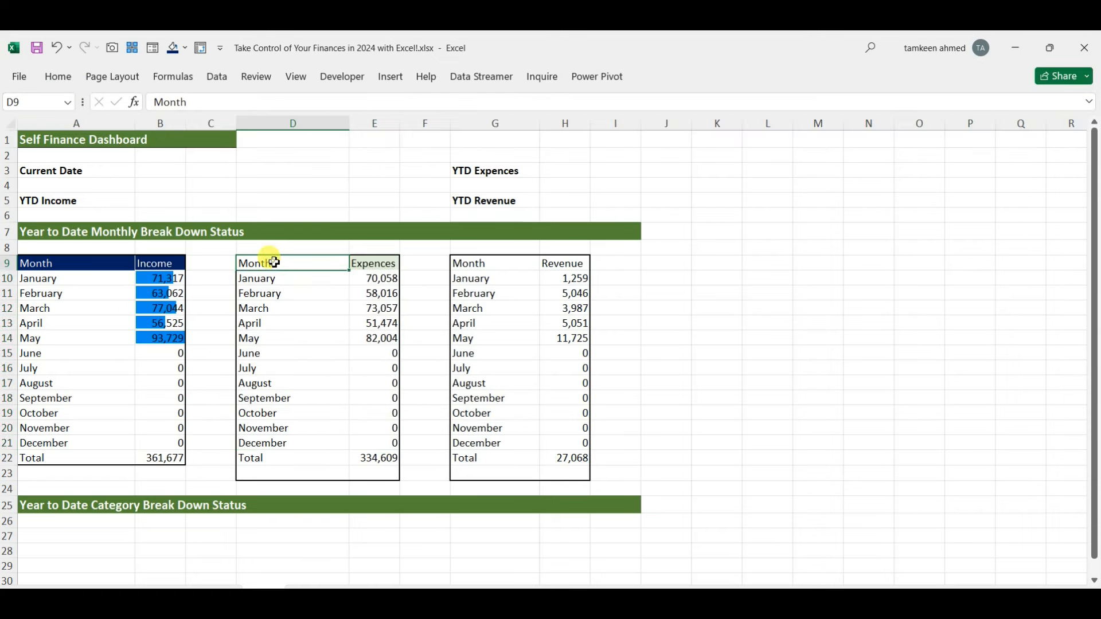
left_click_drag(274, 262, 367, 261)
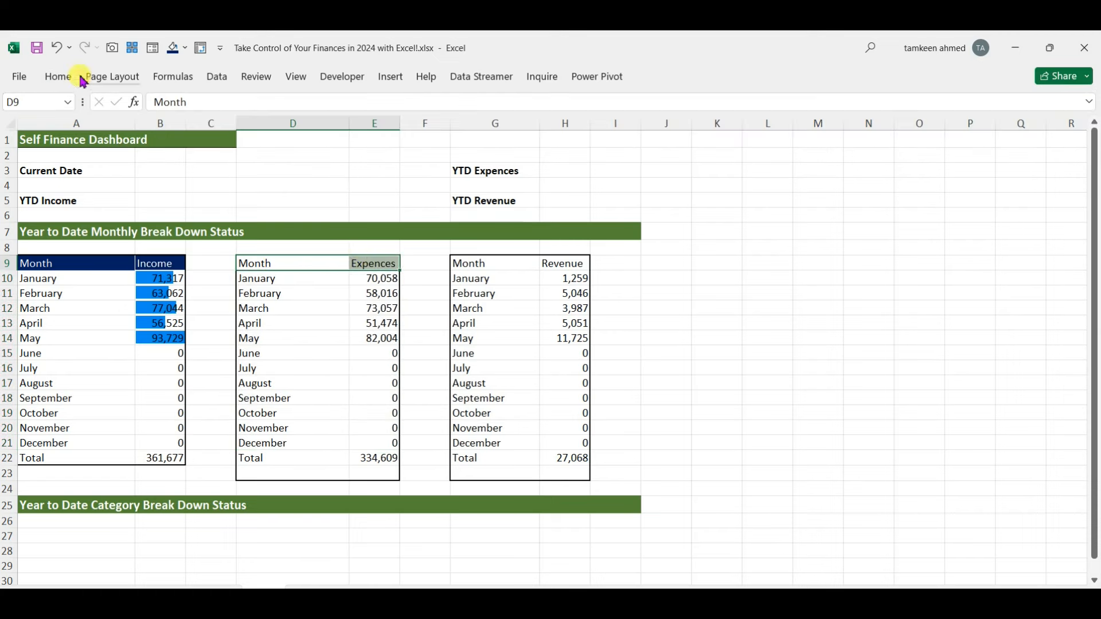
left_click(55, 79)
left_click(204, 126)
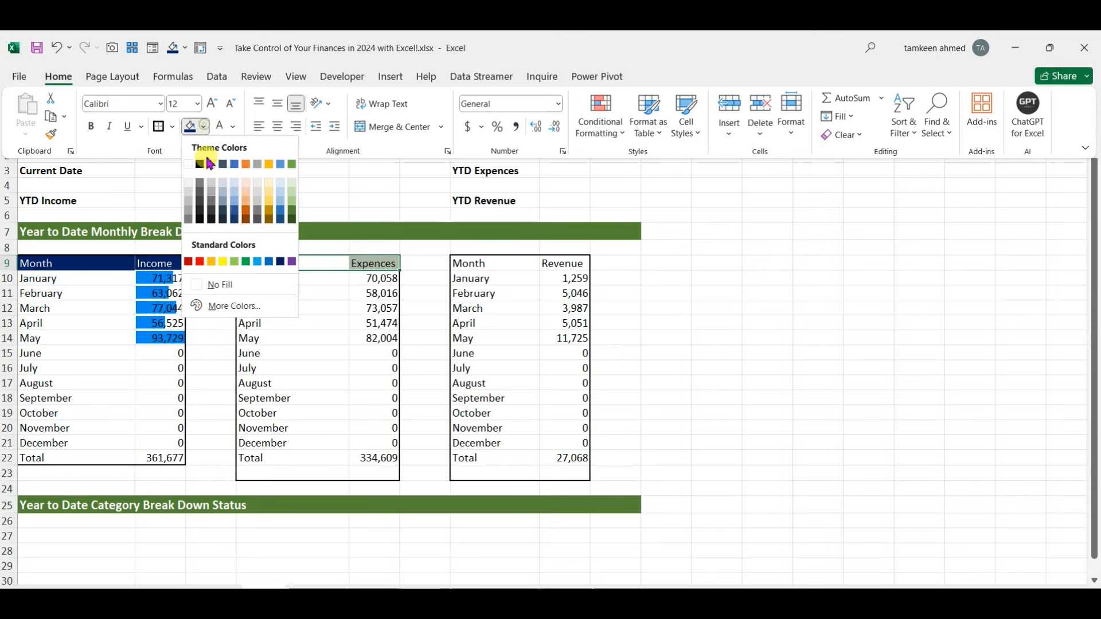
left_click(200, 261)
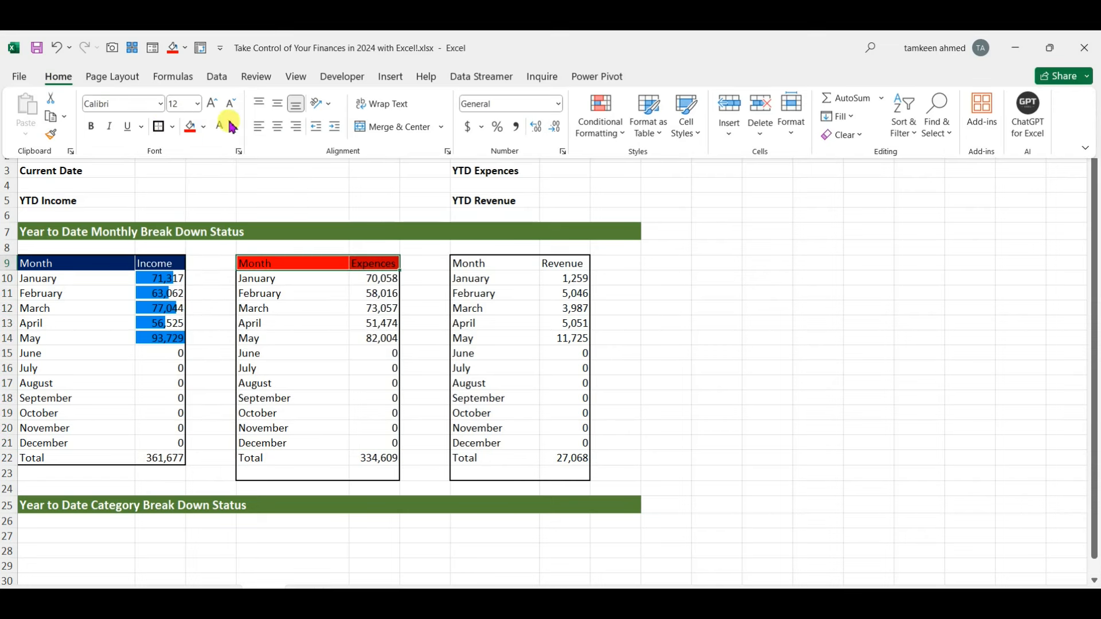
left_click(341, 310)
- Apply red solid-fill data bars to the January to August expense values in E10:E17
left_click(278, 293)
left_click_drag(270, 265, 381, 386)
left_click(384, 351)
left_click_drag(383, 277, 386, 382)
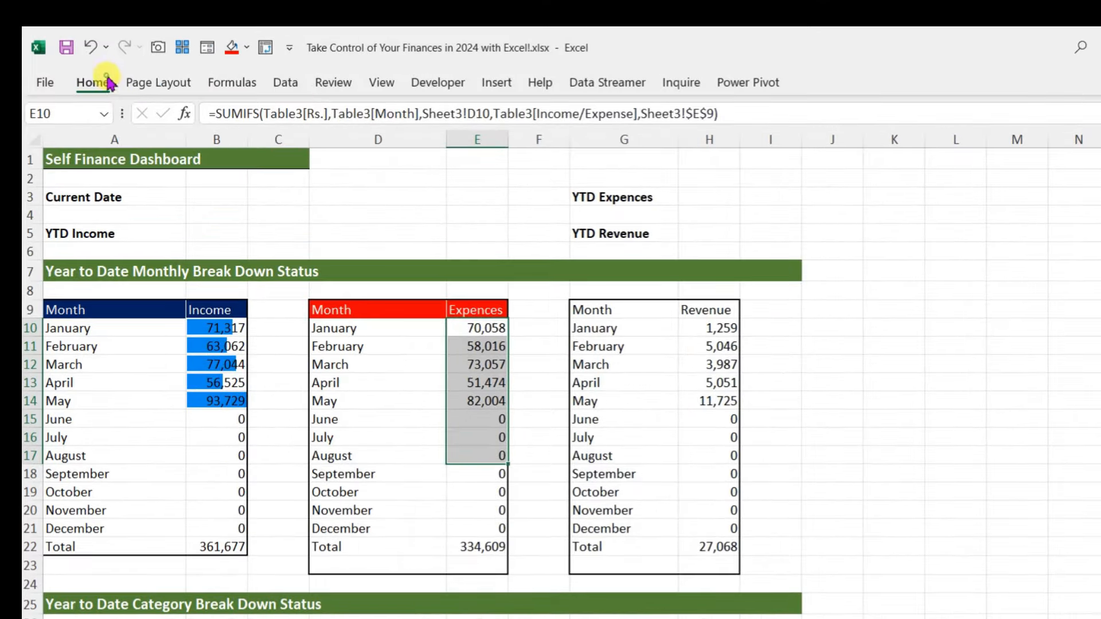
left_click(78, 78)
left_click(783, 154)
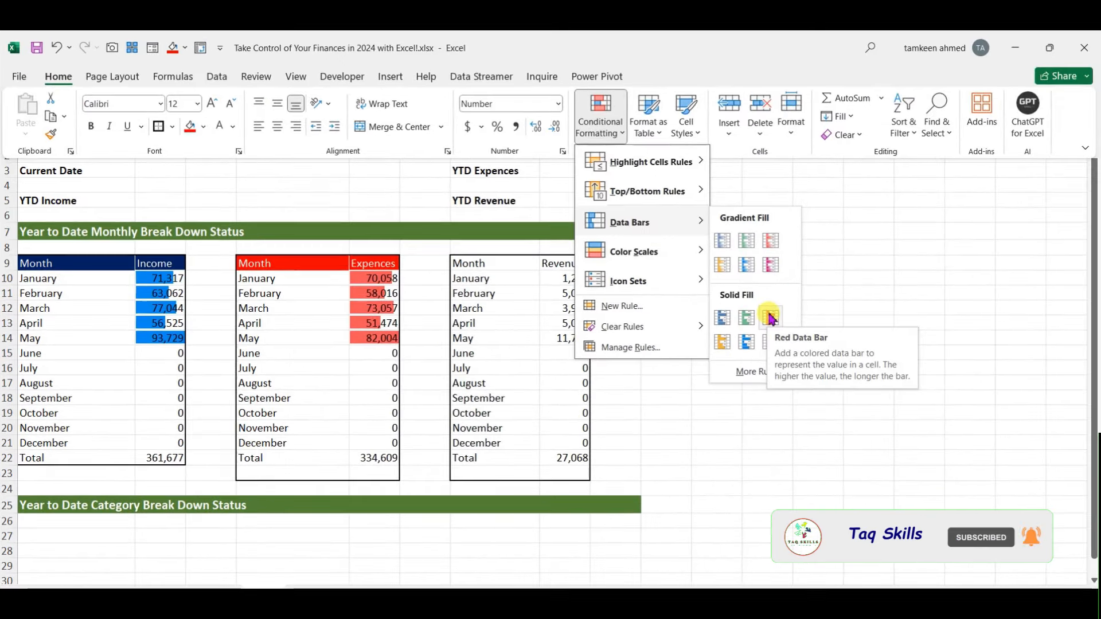
left_click(959, 376)
left_click(660, 329)
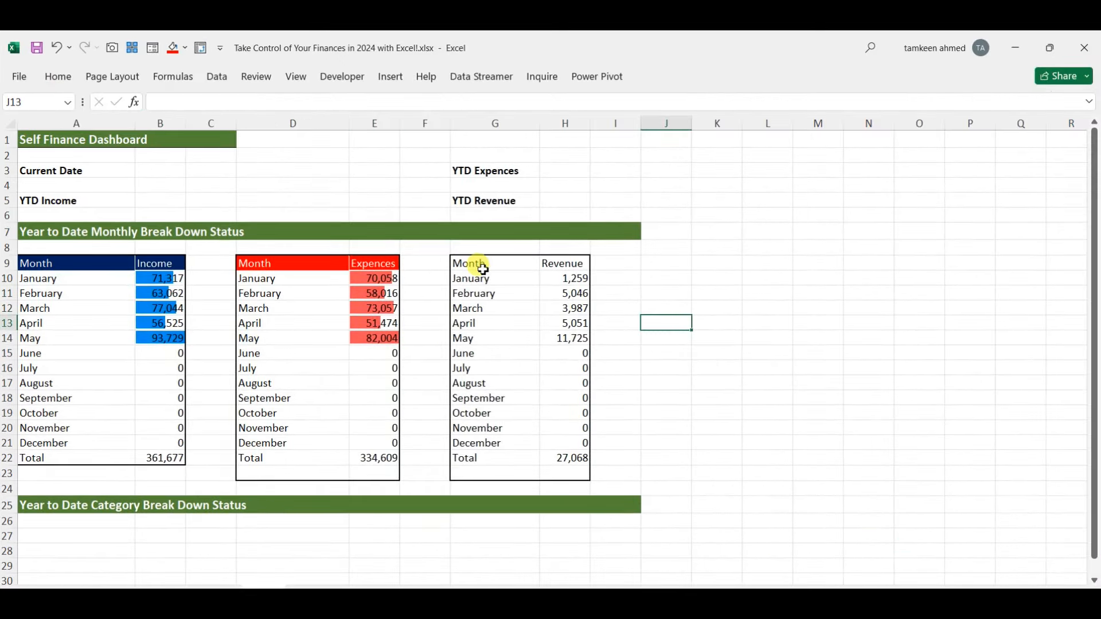
- Fill the revenue table header G9:H9 with dark gold and set its text to white
left_click_drag(475, 266, 553, 264)
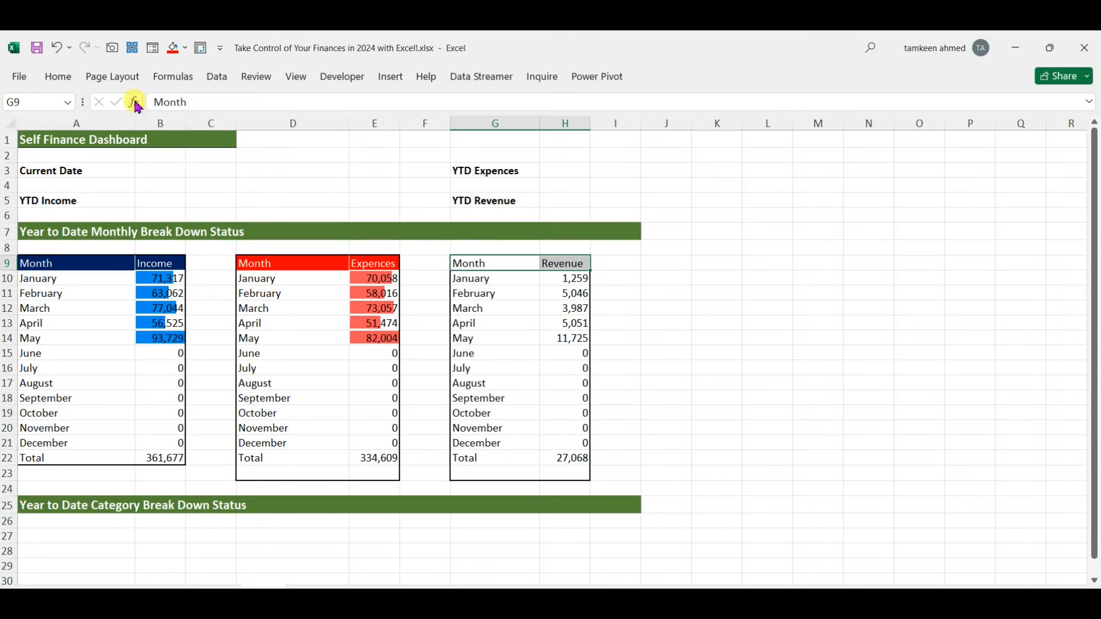
left_click(64, 81)
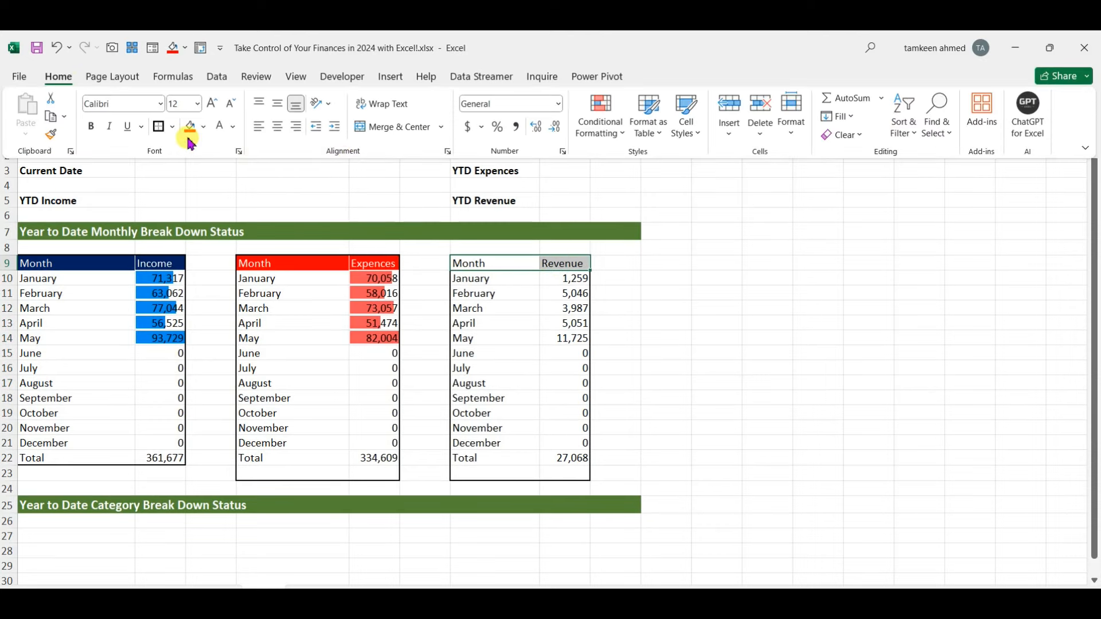
left_click(203, 129)
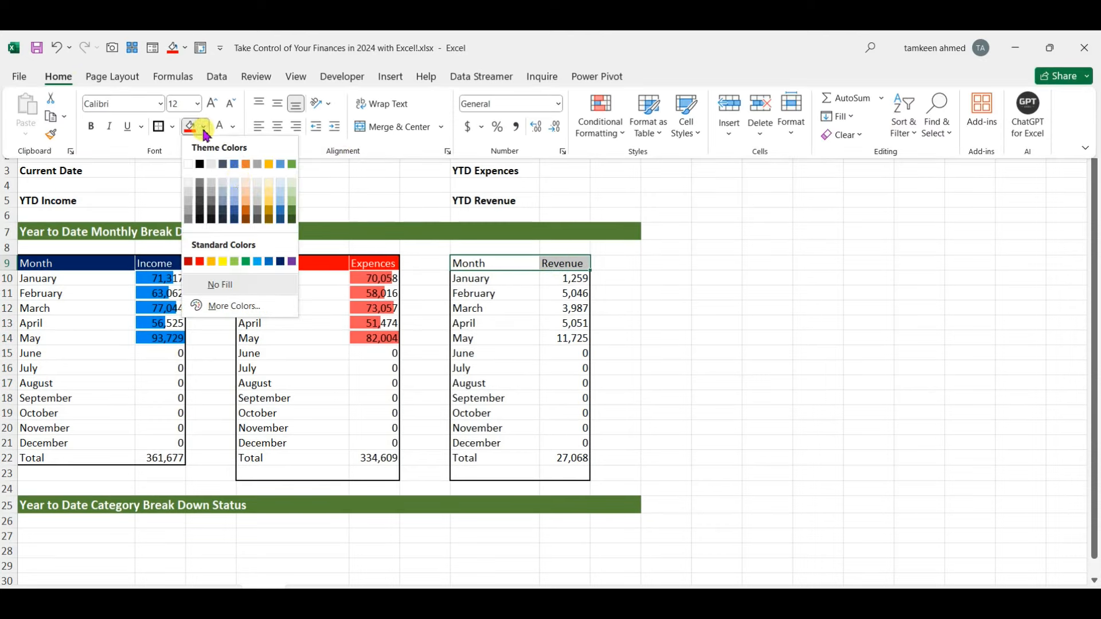
left_click(268, 218)
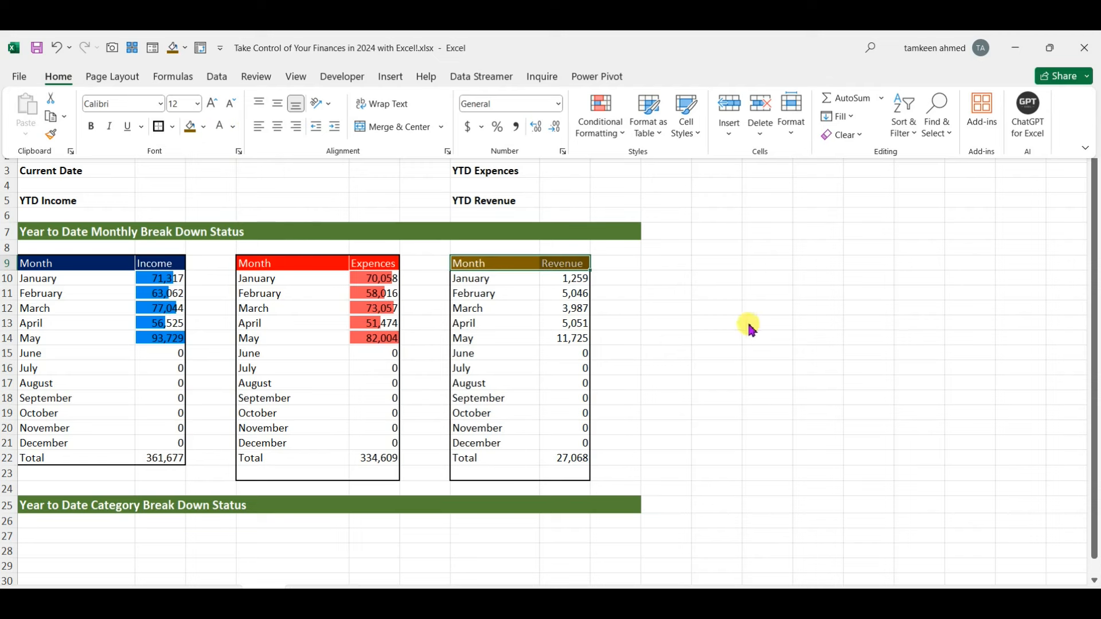
- Apply orange solid-fill data bars to the January to October revenue values in H10:H19
left_click(528, 290)
left_click_drag(557, 279, 575, 413)
left_click(64, 83)
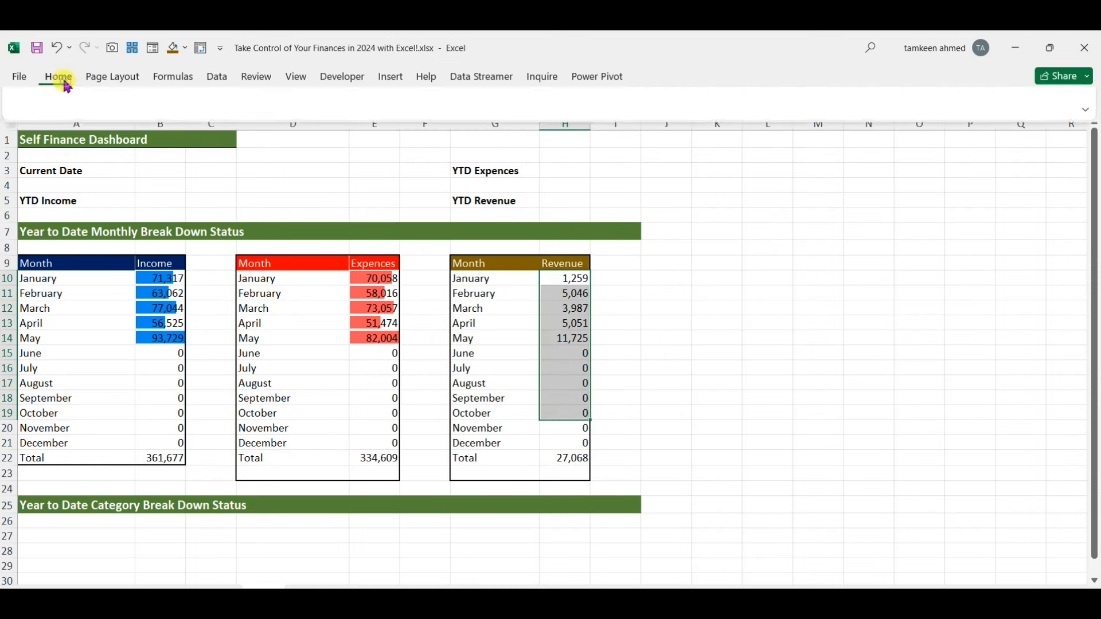
left_click(601, 126)
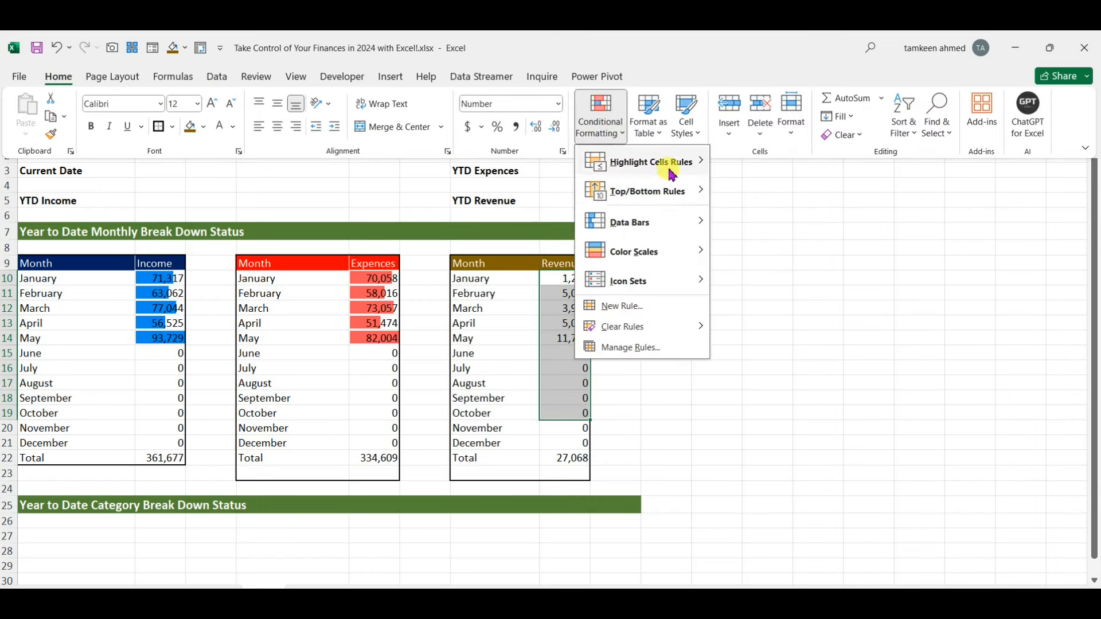
mouse_move(688, 225)
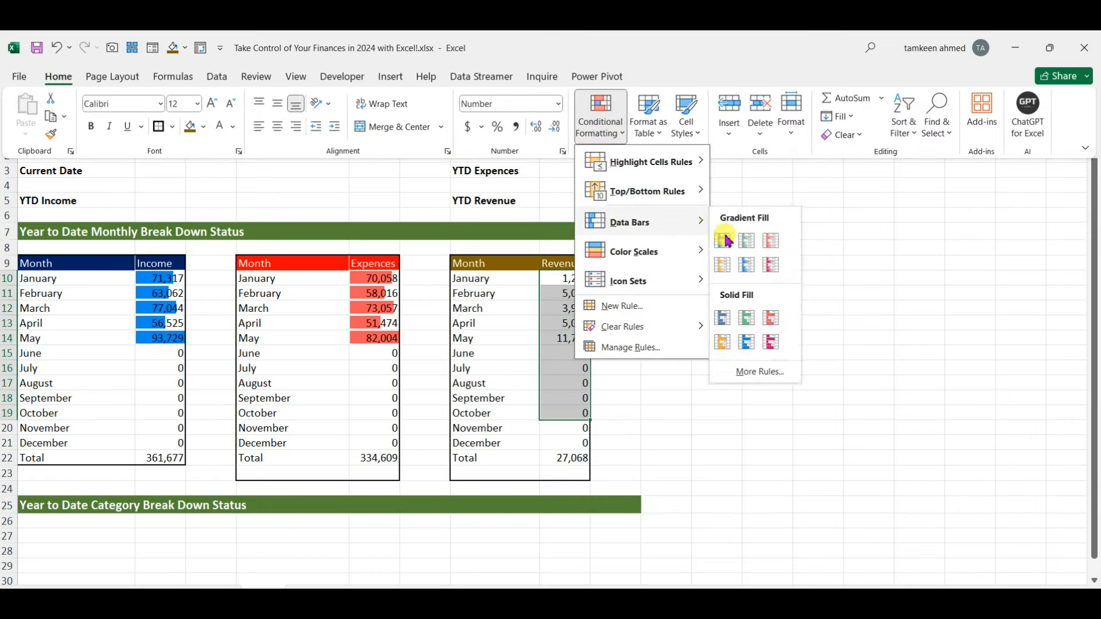
left_click(723, 343)
left_click(679, 304)
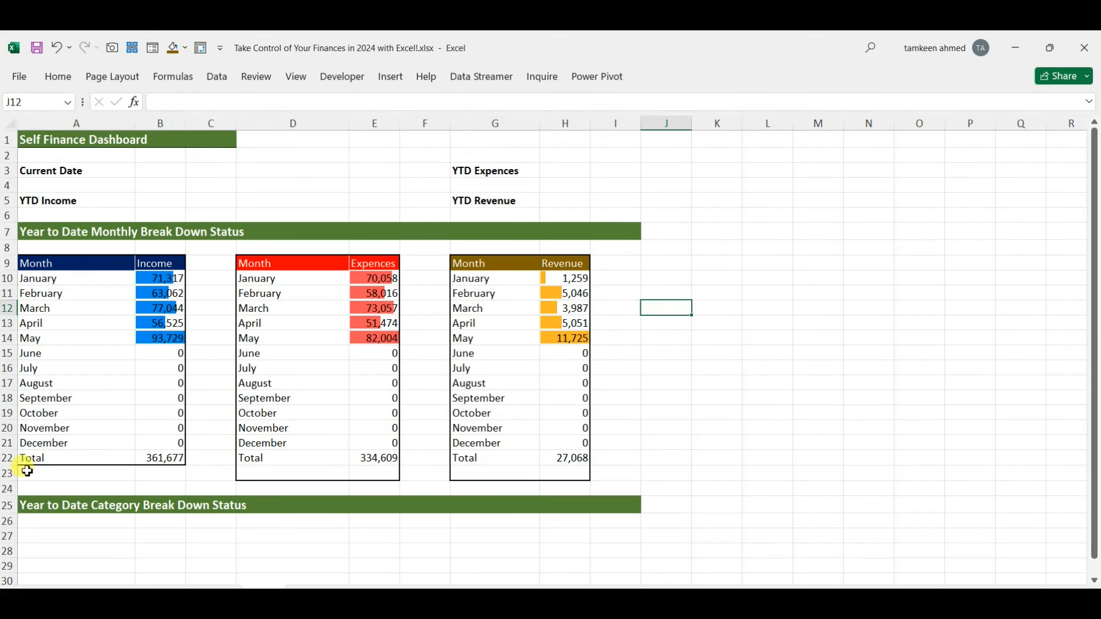
- Clear the existing borders of the income table A9:B23 and apply a thick outside border around it
left_click_drag(32, 263, 149, 473)
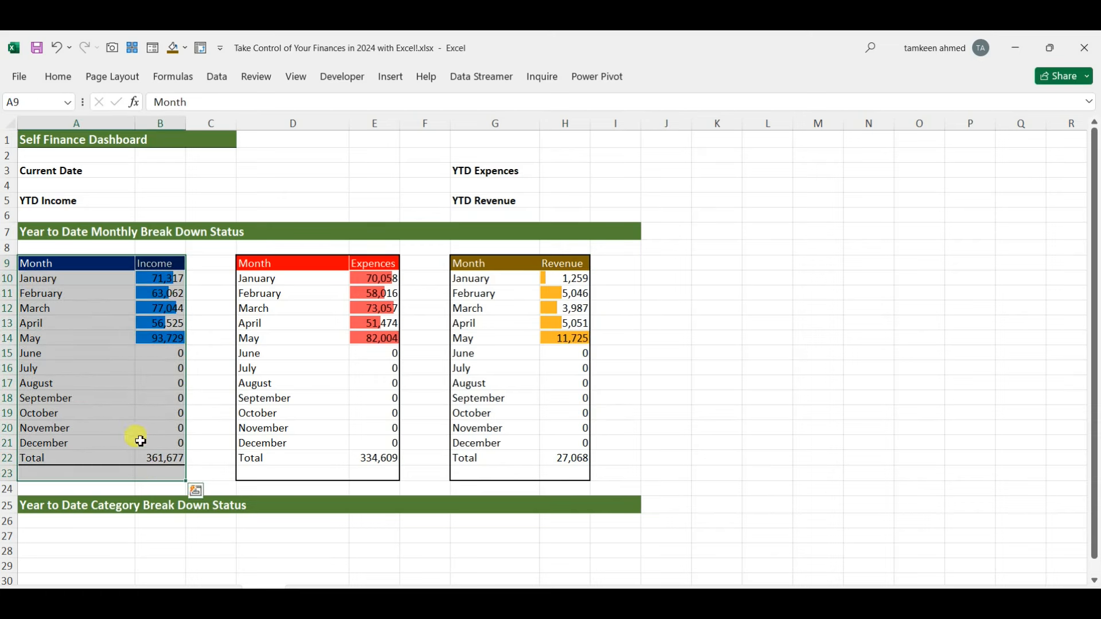
left_click(55, 74)
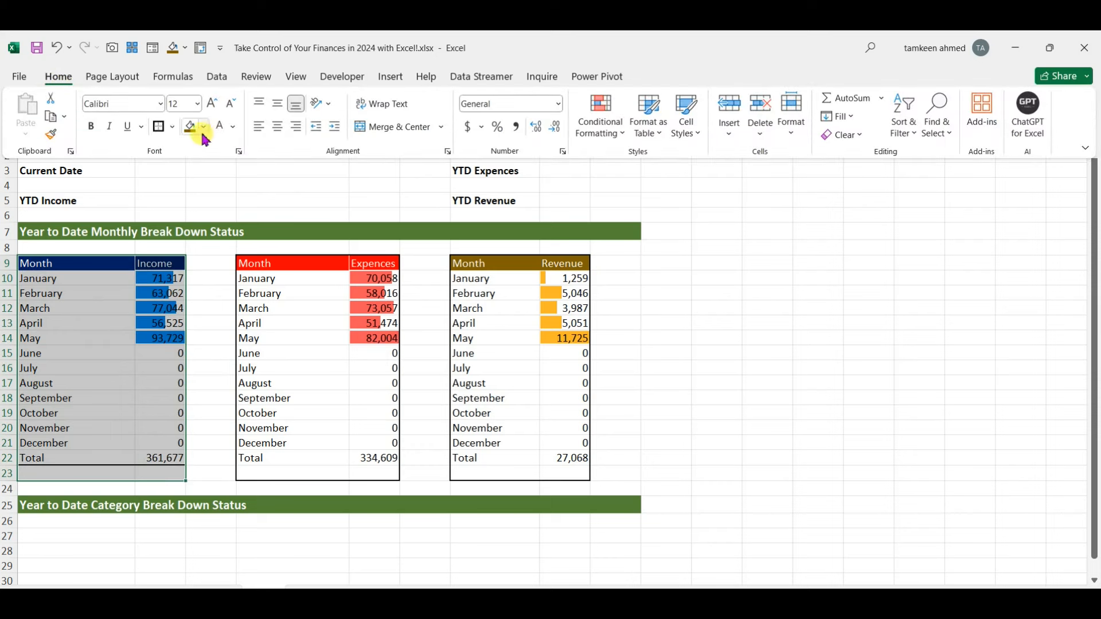
left_click(171, 127)
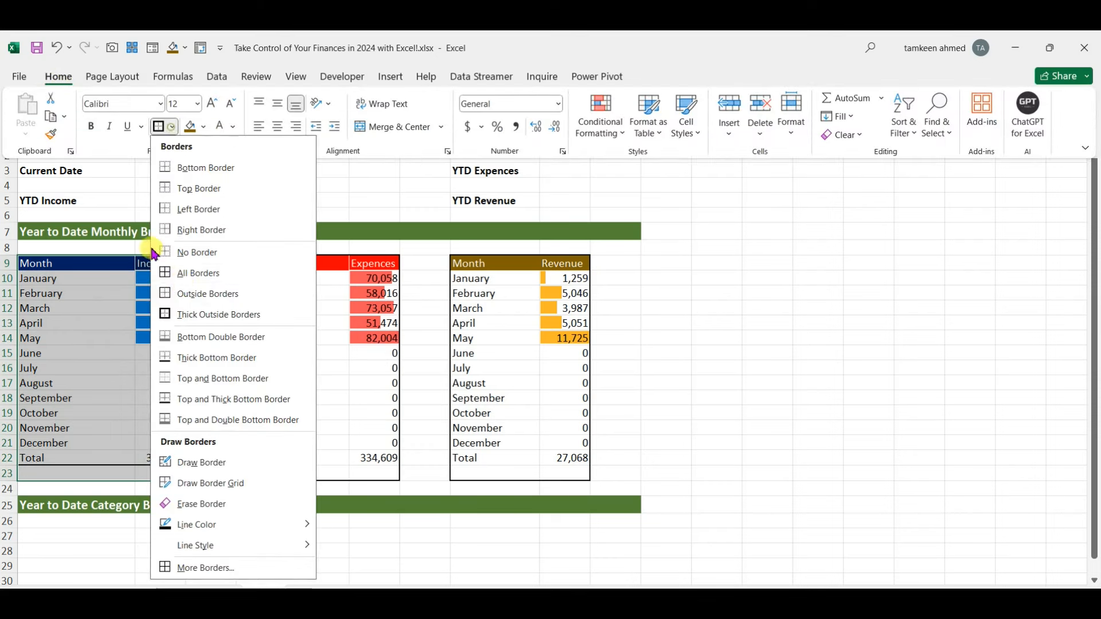
left_click(184, 252)
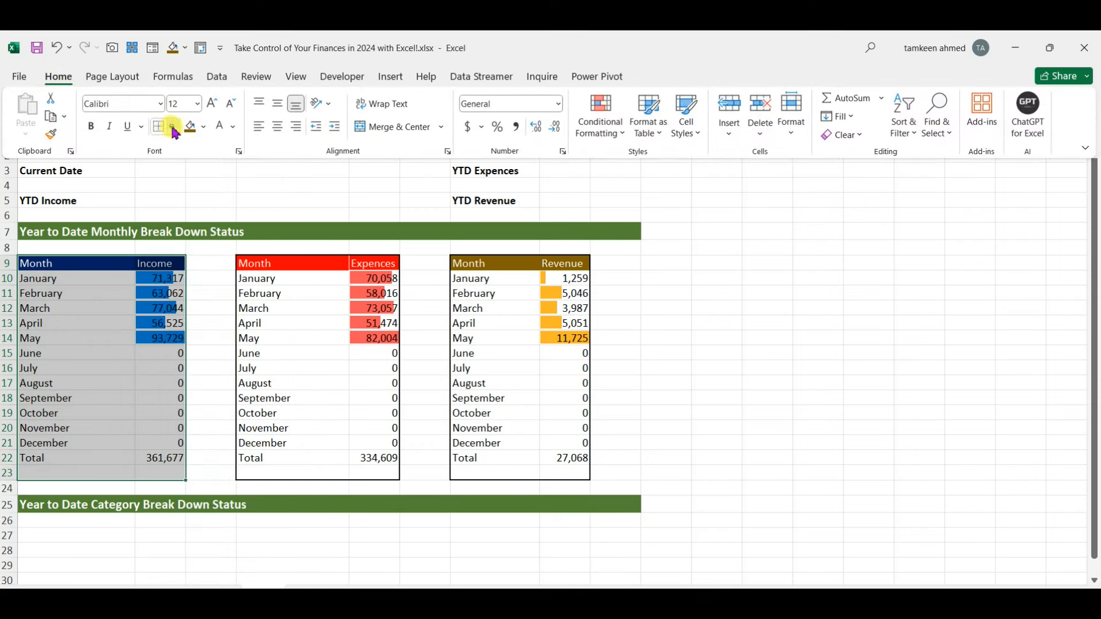
left_click(173, 127)
left_click(186, 316)
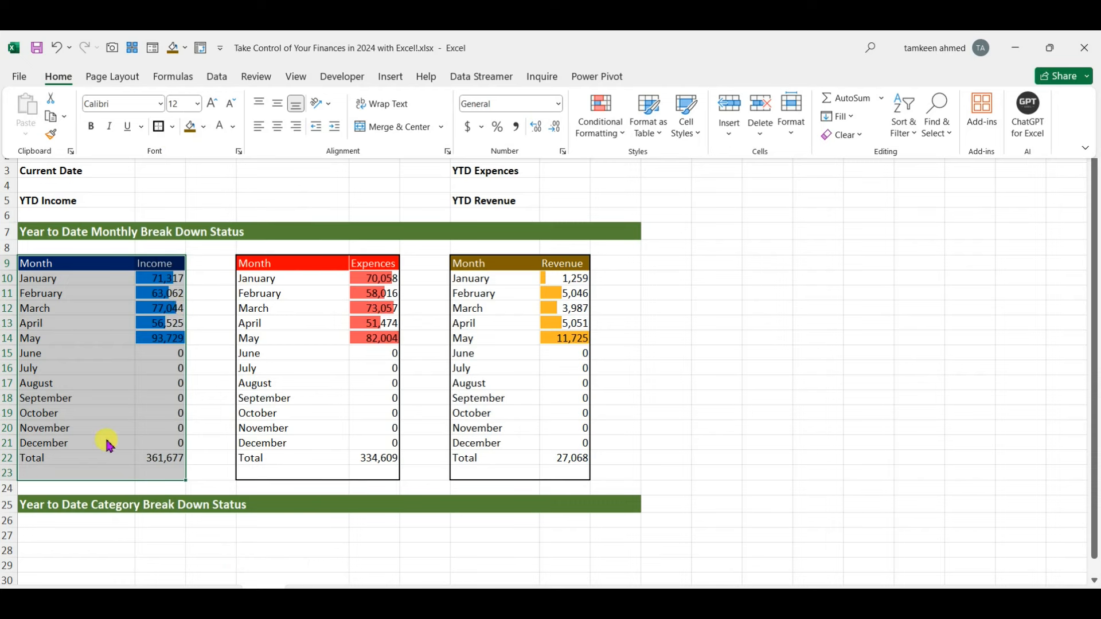
- Label cell A23 below the income total as Average
left_click(67, 476)
type("Average")
key("Tab")
- Calculate the average monthly income in B23 with =AVERAGE(B10:B21) and review the formula
type("=ave")
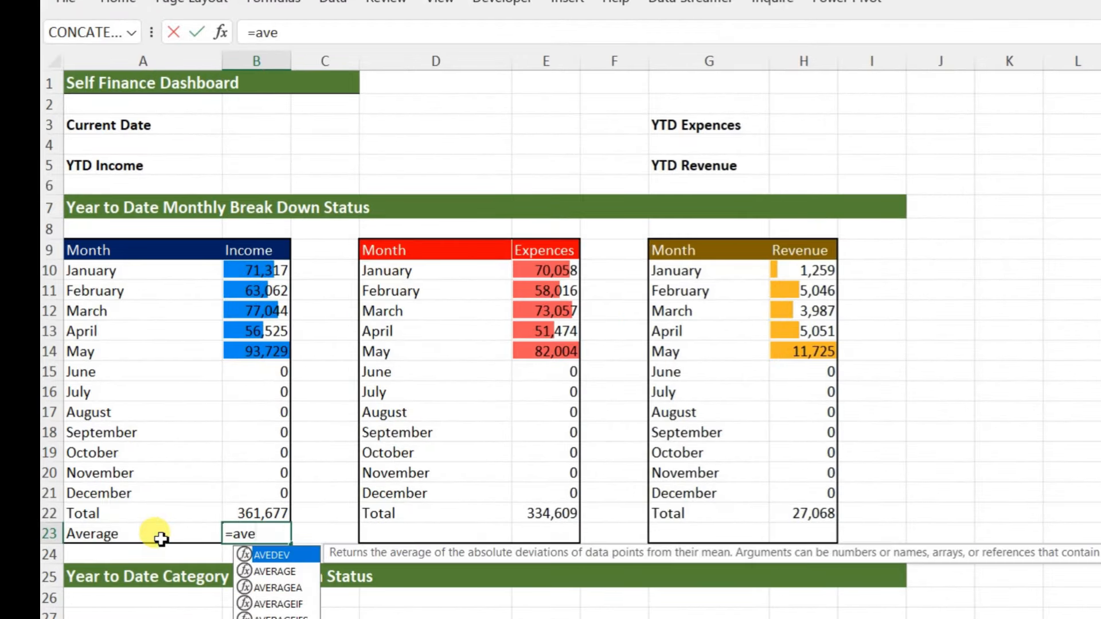
key("Down")
key("Tab")
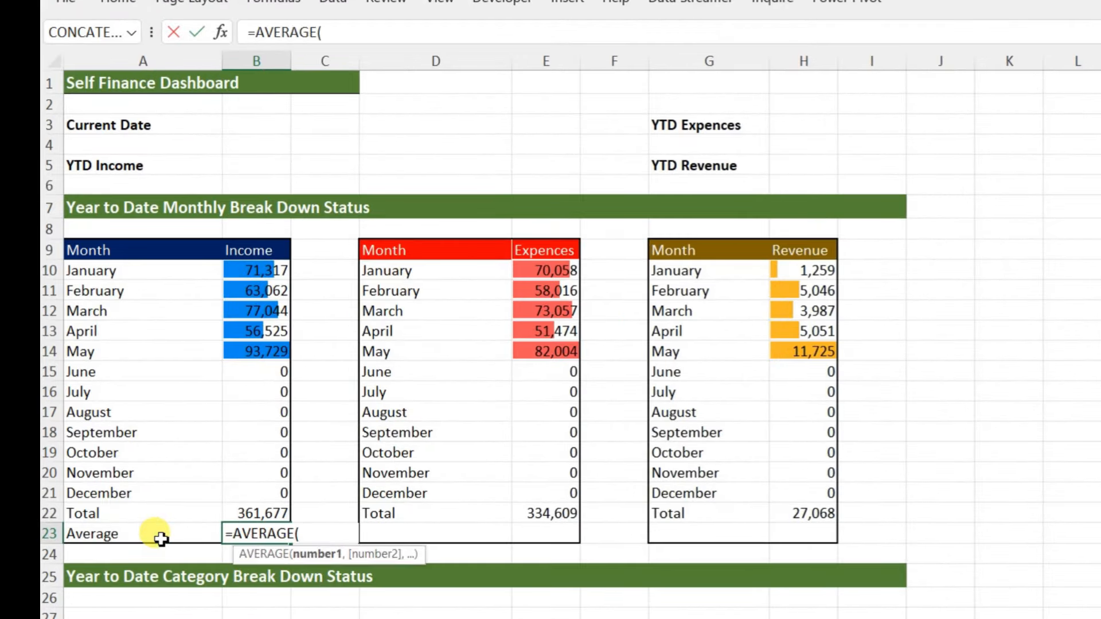
left_click_drag(263, 273, 271, 499)
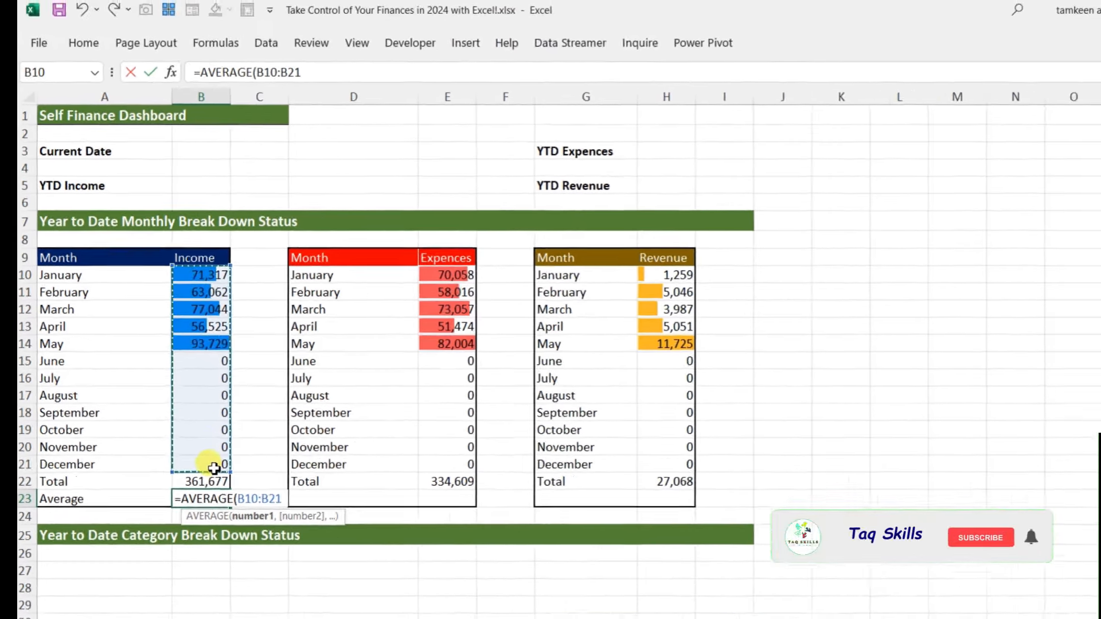
key("Return")
key("Up")
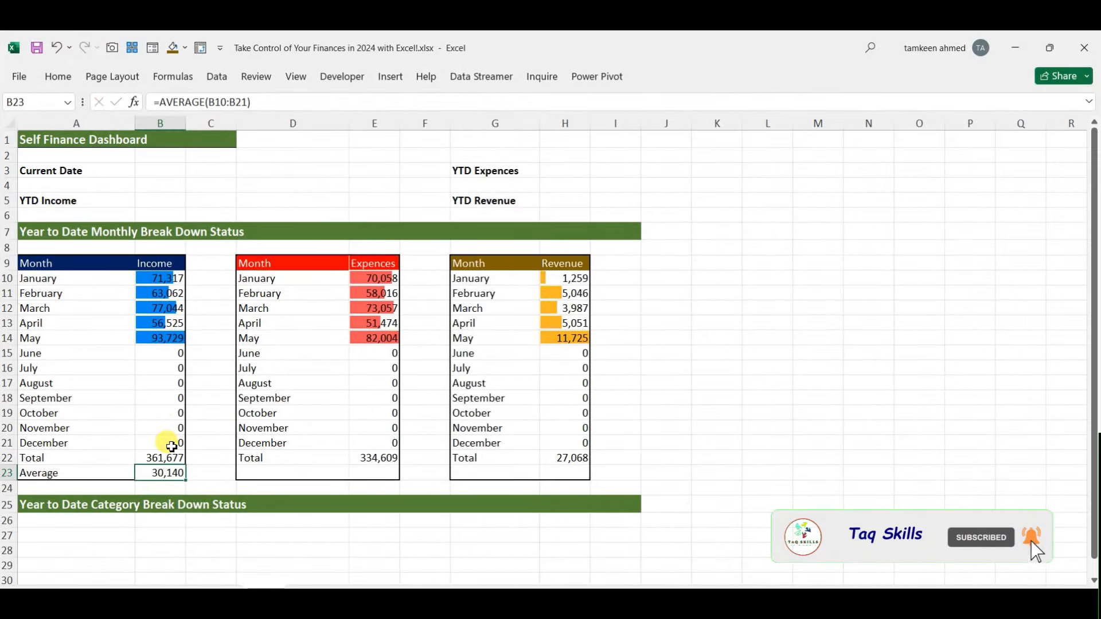
key("F2")
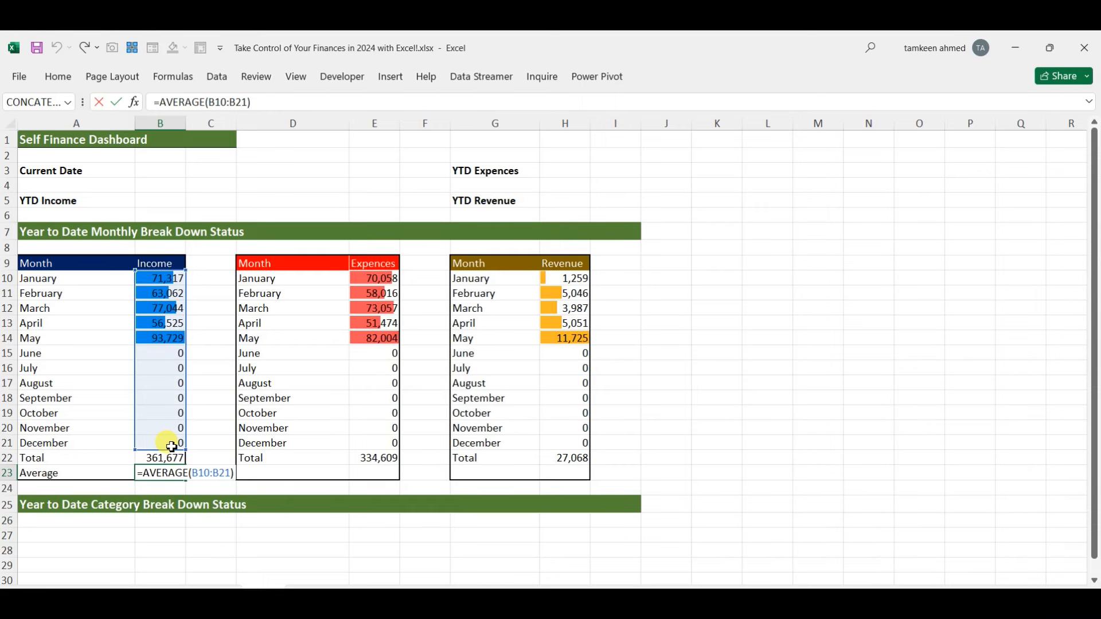
key("Return")
left_click(71, 472)
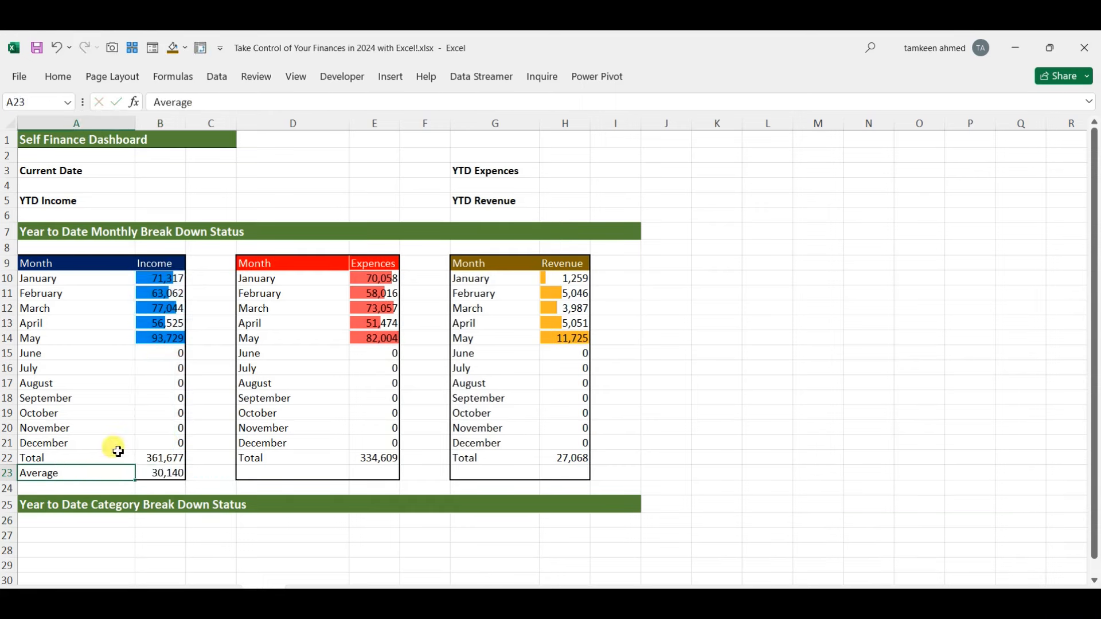
- Replace the average formula in B23 with =AVERAGEIFS(B10:B21,B10:B21,">0") so that zero months are excluded
left_click(152, 472)
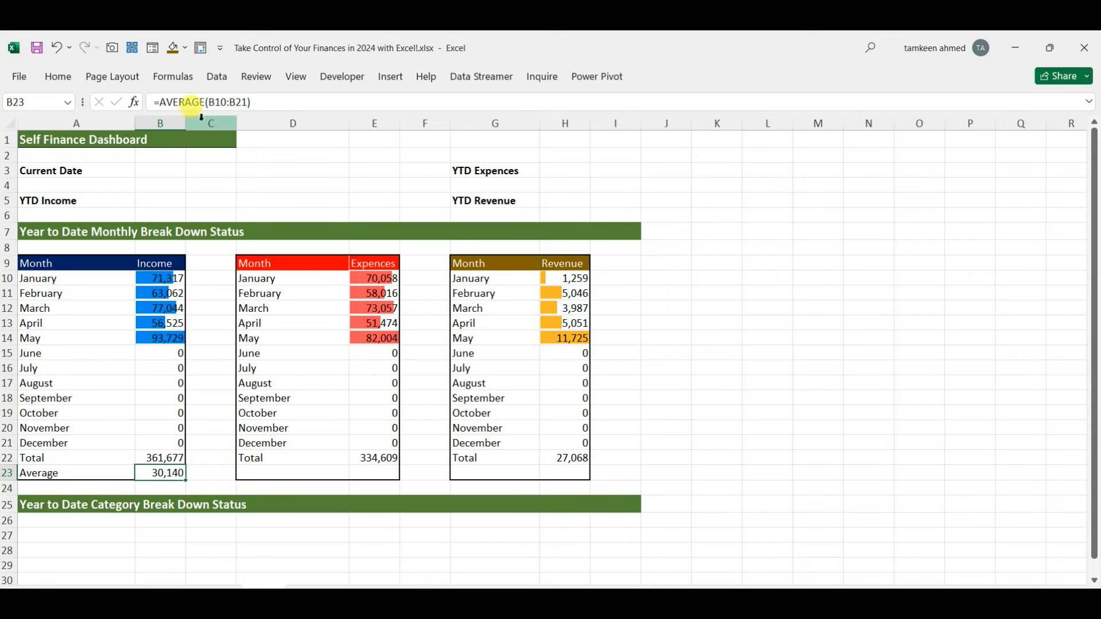
left_click_drag(269, 104, 119, 109)
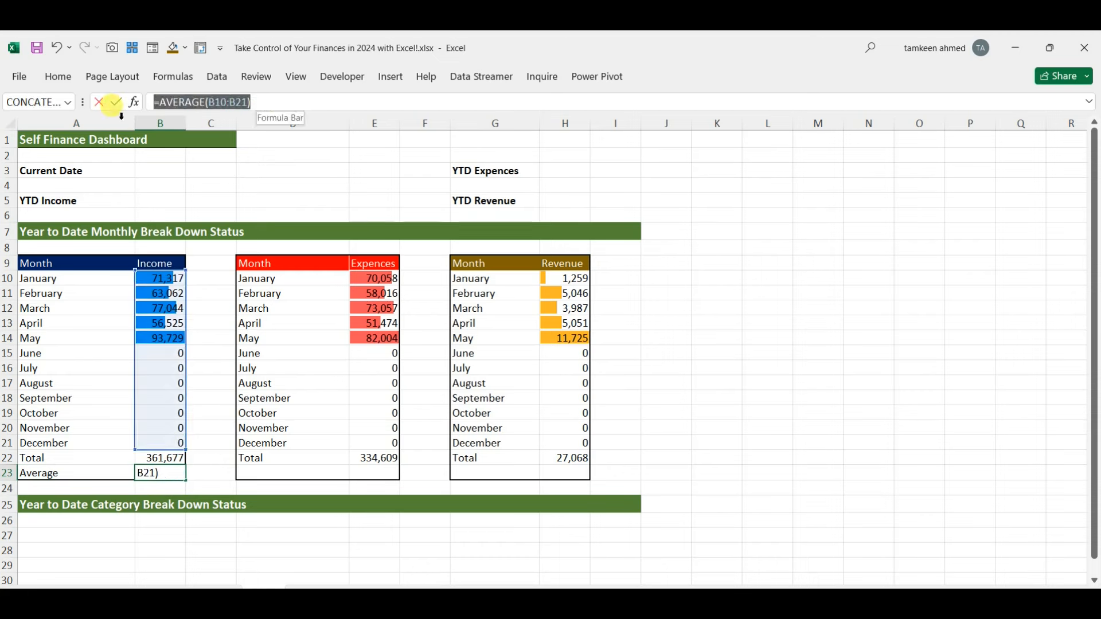
key("BackSpace")
type("=avera")
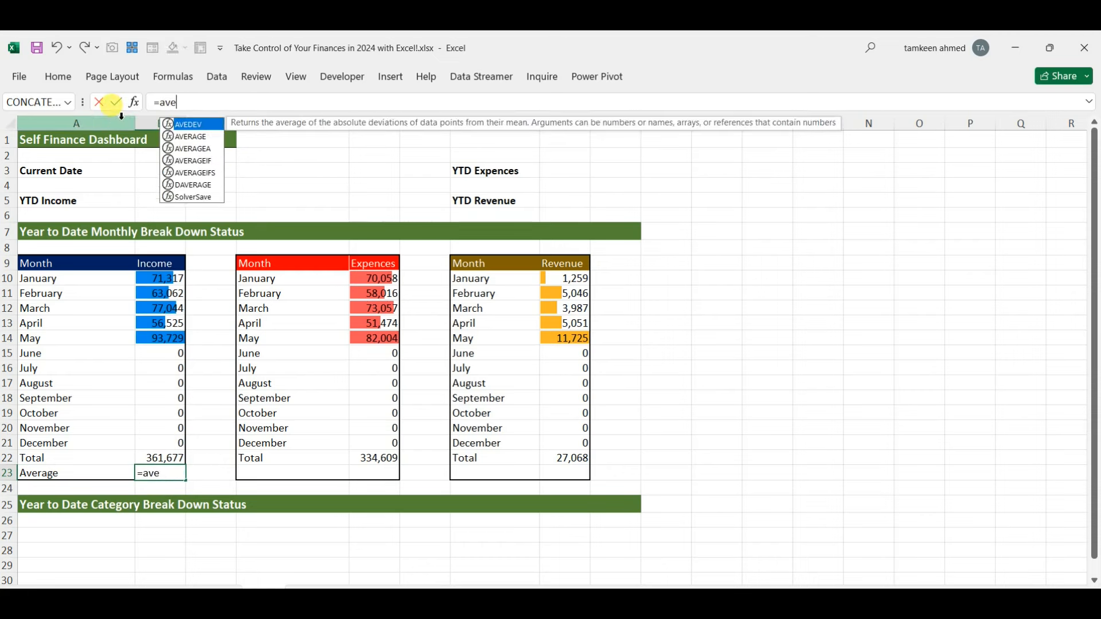
key("Down")
key("Down")
key("Down")
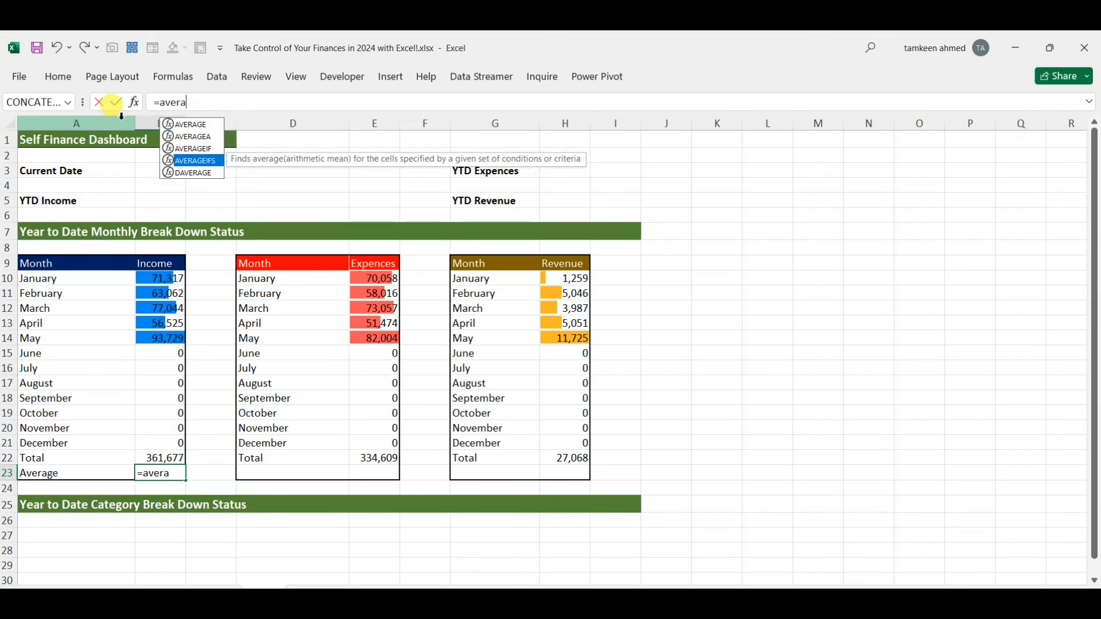
key("Tab")
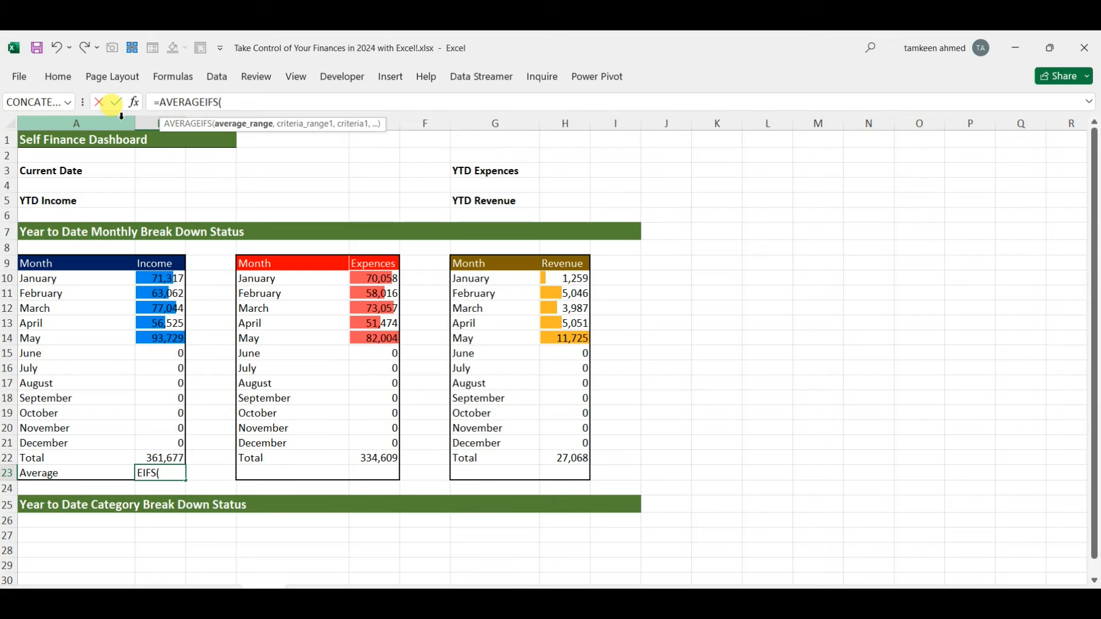
left_click_drag(157, 280, 176, 444)
type(",")
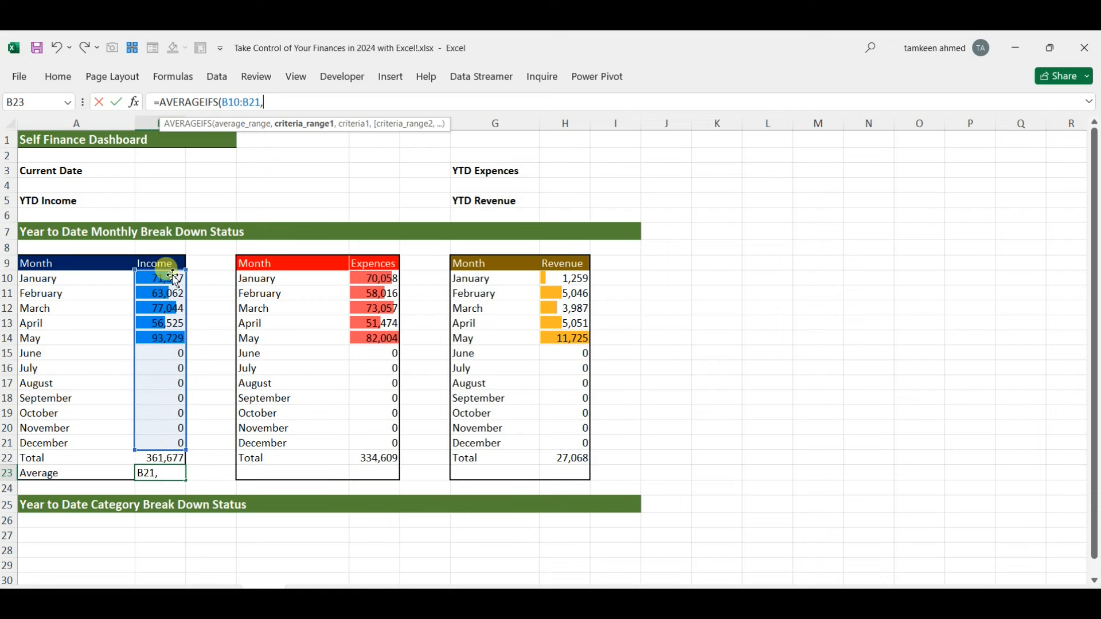
left_click_drag(175, 280, 152, 444)
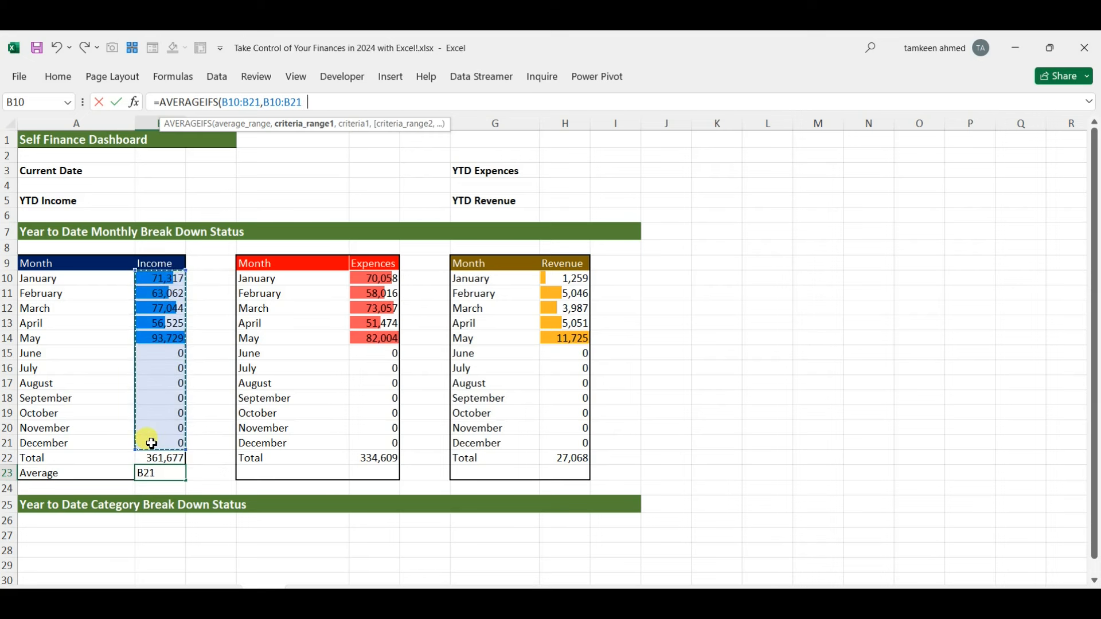
type(">0")
key("BackSpace")
key("BackSpace")
type(",>0)")
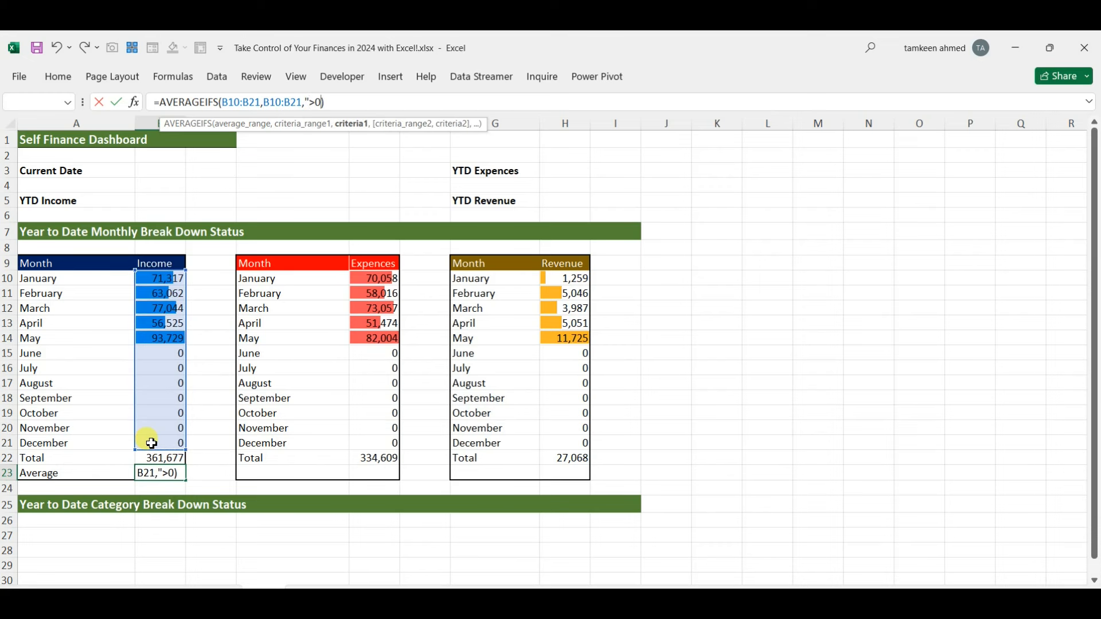
key("ctrl+Return")
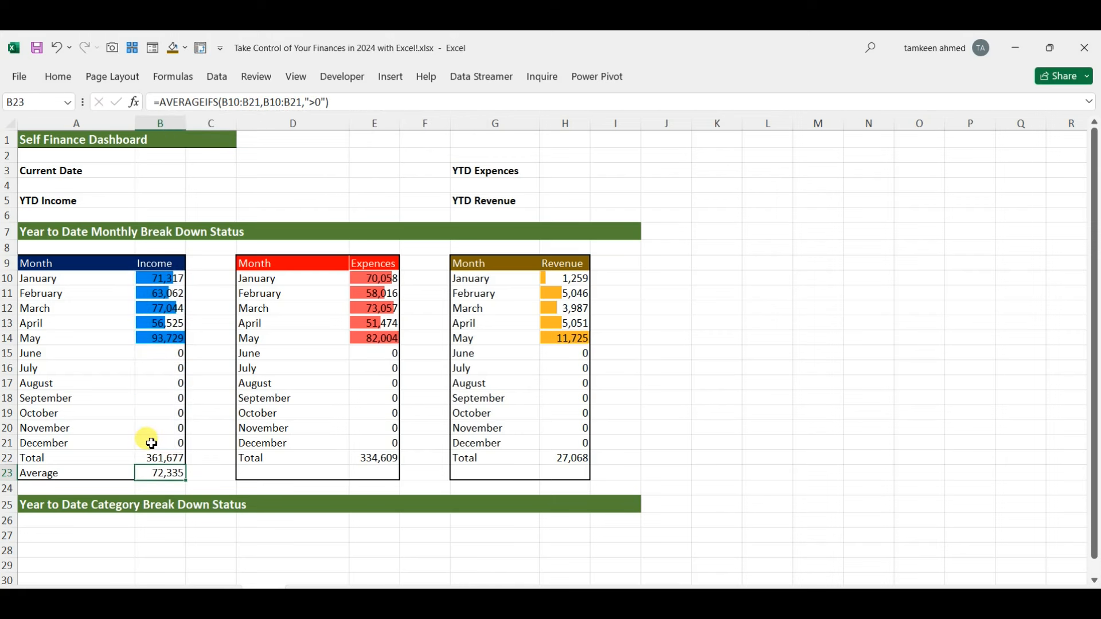
- Copy the income average formula from B23 to E23 in the expenses table and H23 in the revenue table
key("F2")
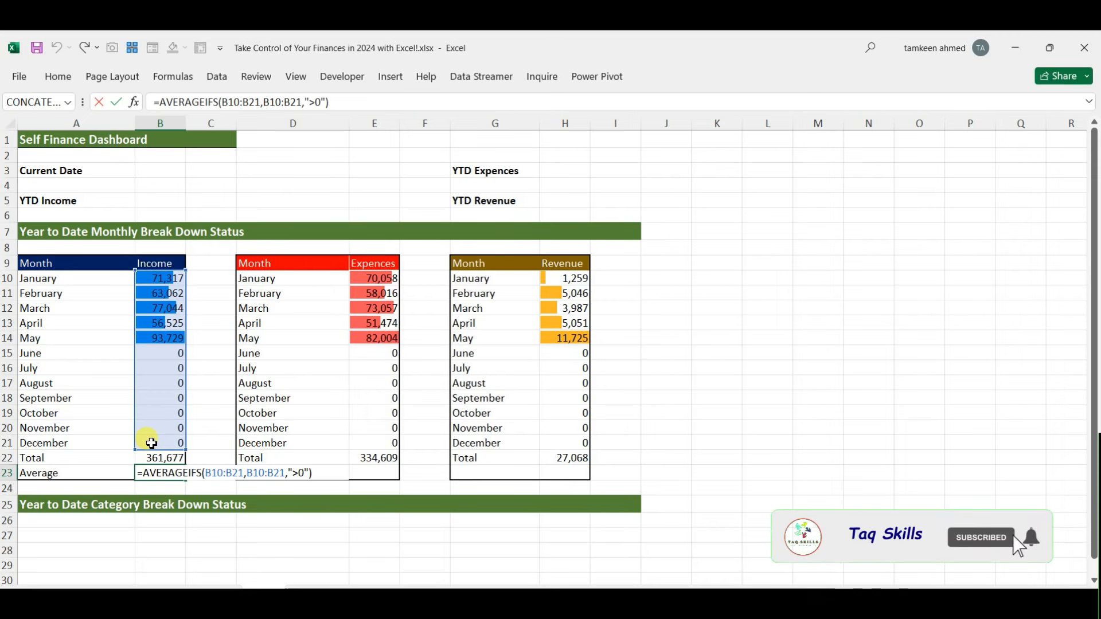
key("Return")
key("Up")
key("ctrl+c")
key("Right")
key("Right")
key("Right")
key("ctrl+v")
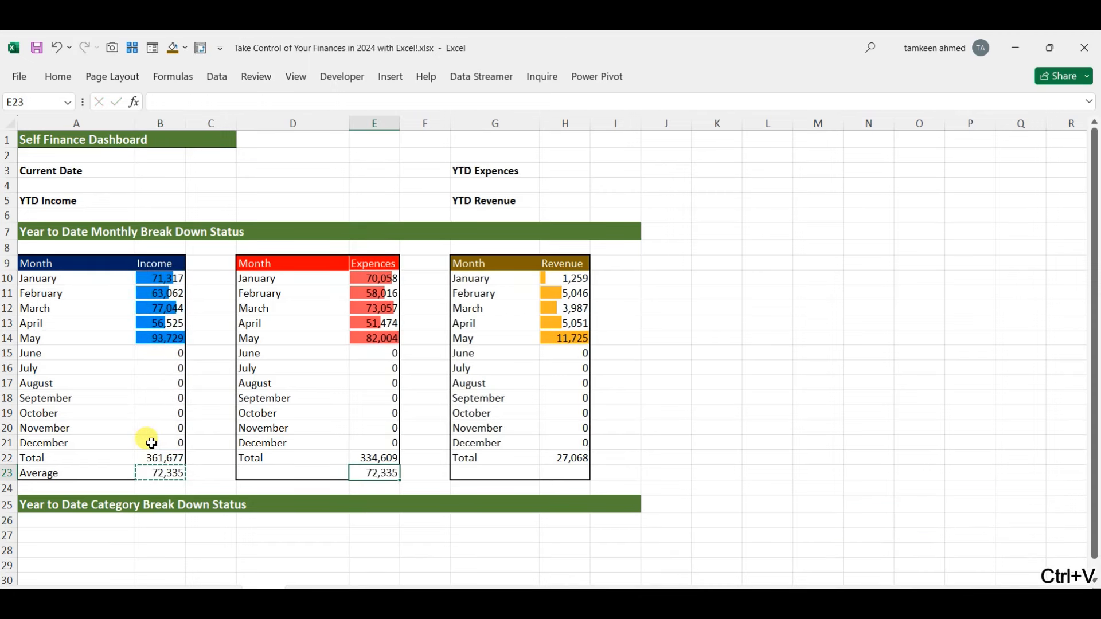
key("Right")
key("Right")
key("Right")
key("ctrl+v")
- Copy the Average label from A23 to D23 and G23 in the expenses and revenue tables
key("Left")
key("Left")
key("Left")
key("Left")
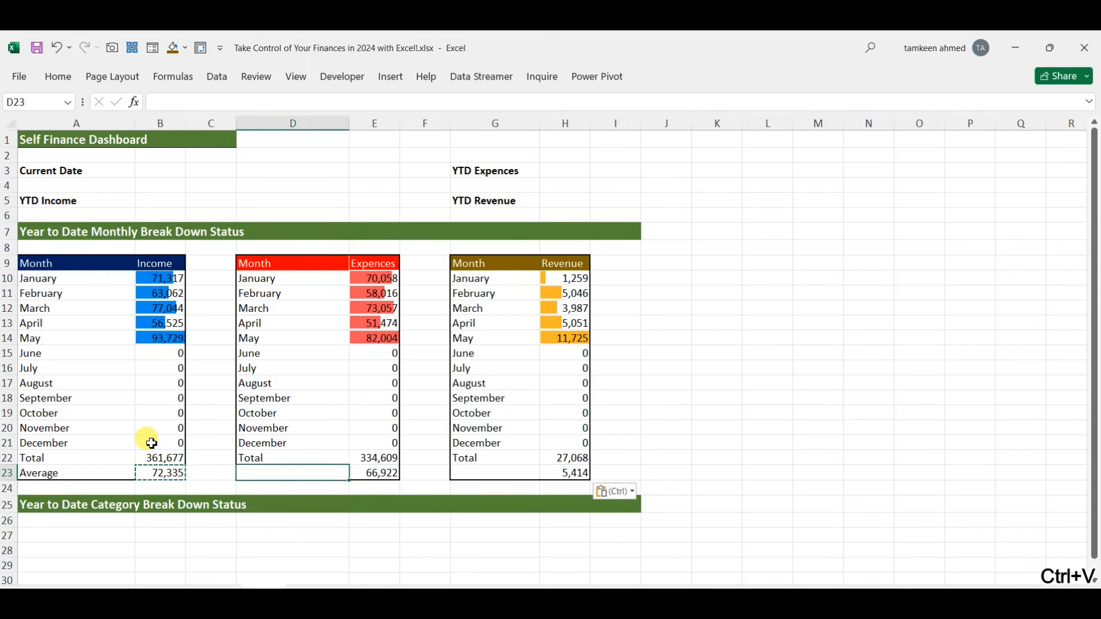
key("Left")
key("Left")
key("Left")
key("ctrl+c")
key("Right")
key("Right")
key("Right")
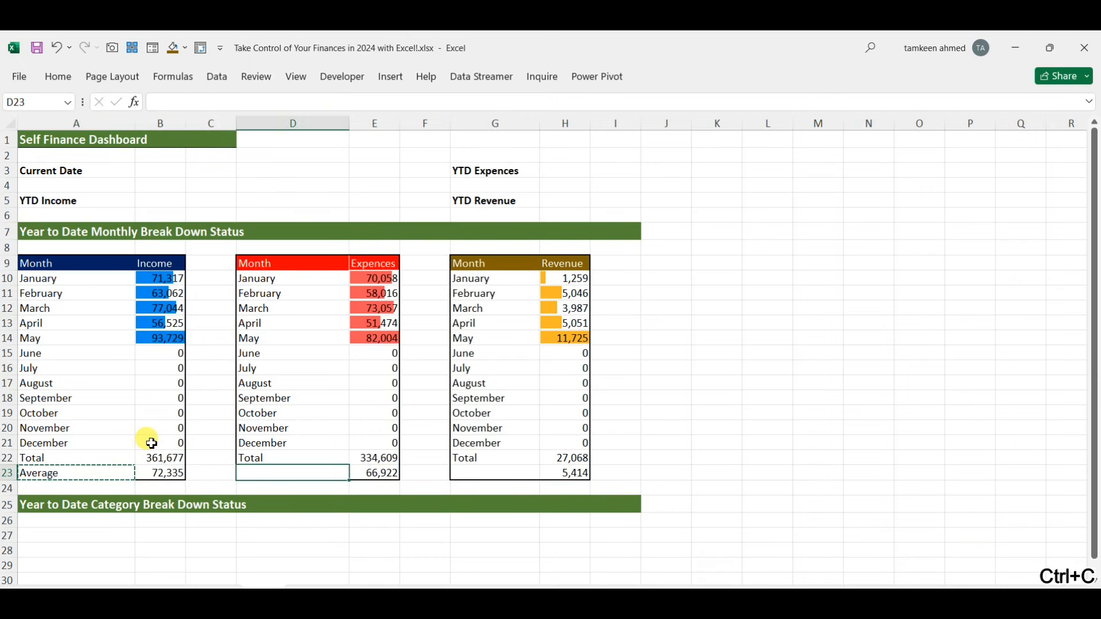
key("ctrl+v")
key("Right")
key("Right")
key("Right")
key("ctrl+v")
key("Escape")
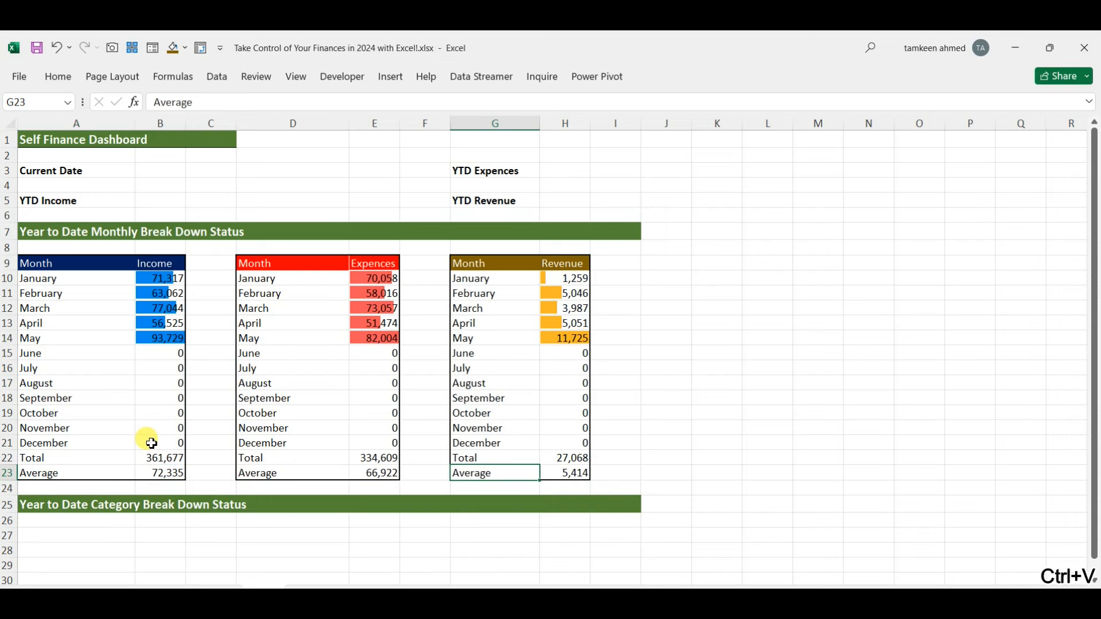
key("Up")
key("Up")
key("Up")
key("Up")
key("Up")
key("Up")
key("Up")
key("Up")
key("Up")
key("Up")
key("Right")
key("Right")
key("Up")
key("Up")
key("Up")
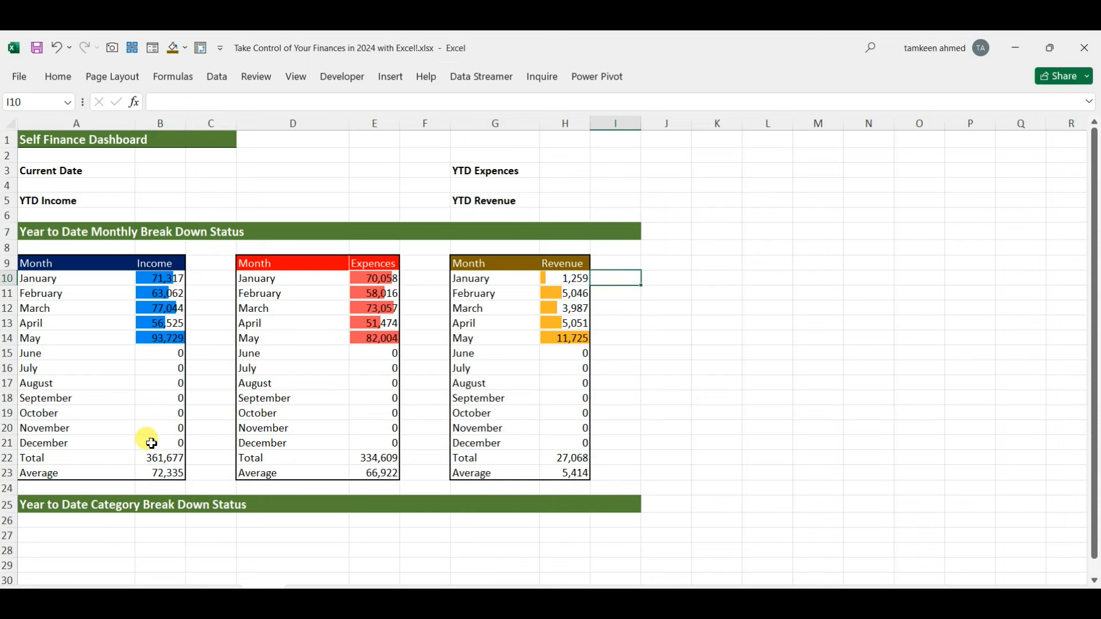
key("Down")
key("Left")
key("Left")
key("Up")
key("Left")
key("Left")
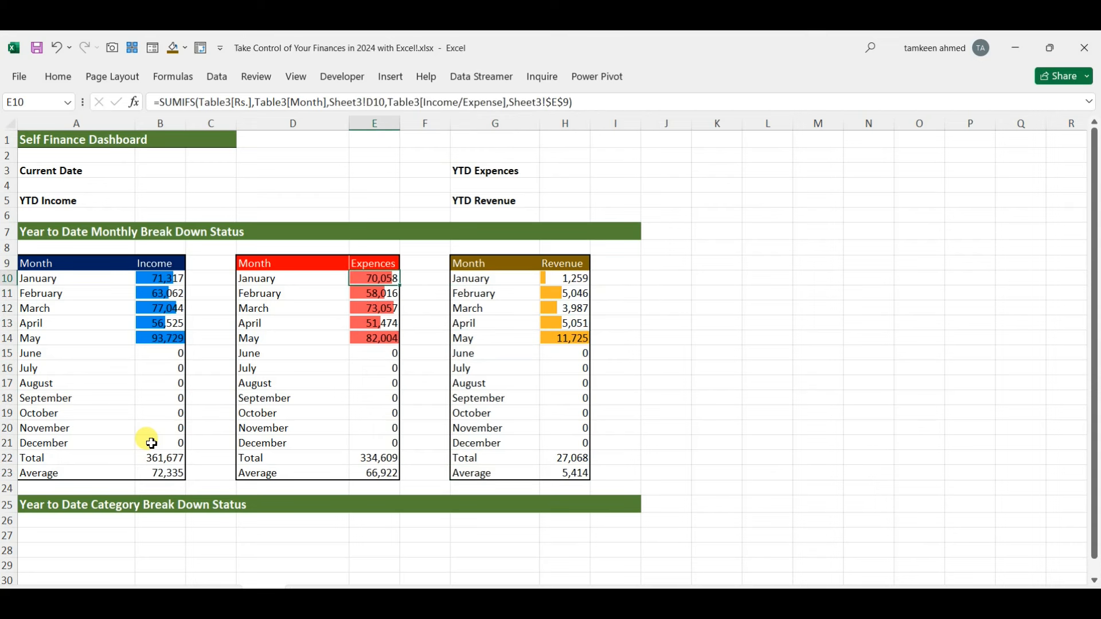
- Examine the May figures in row 14 across the income, expenses and revenue tables
key("Down")
key("Down")
key("Down")
key("Down")
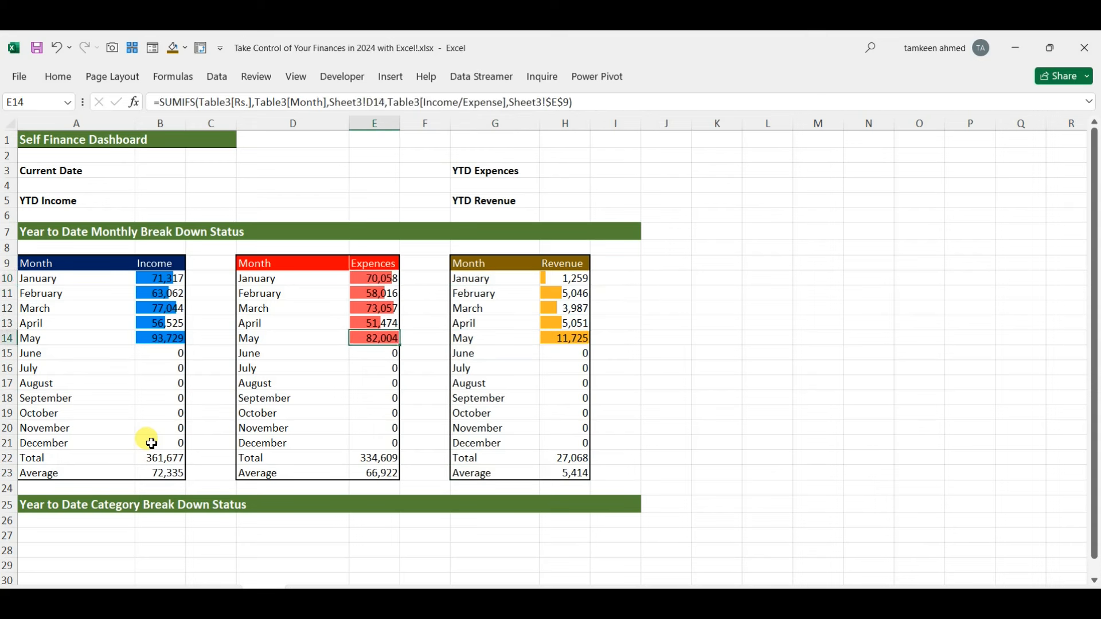
key("Left")
key("Left")
key("Left")
key("Left")
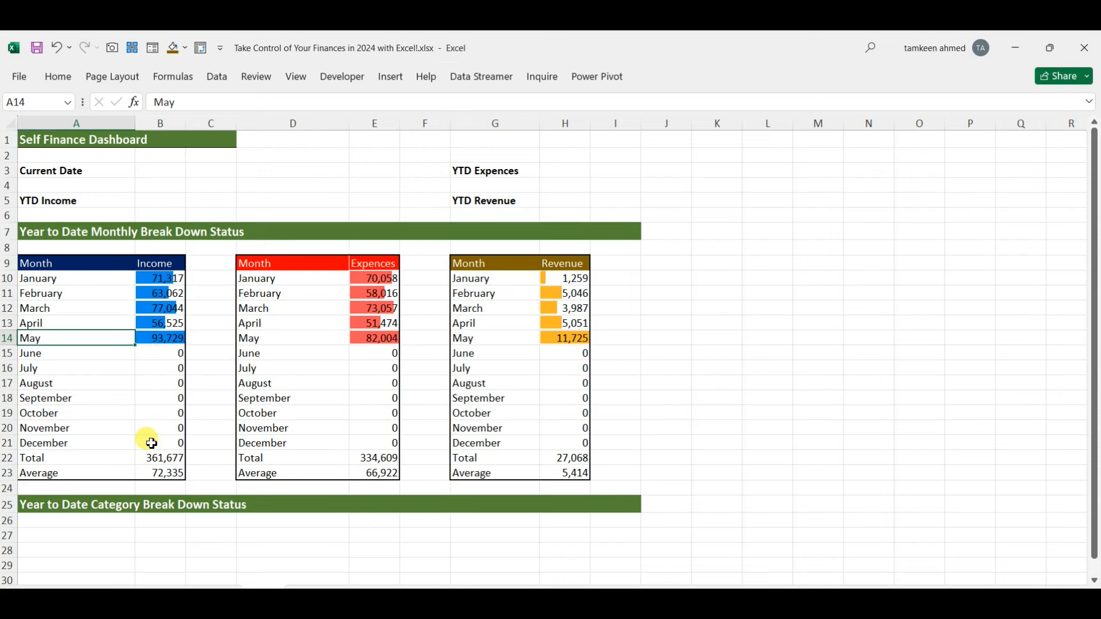
key("Right")
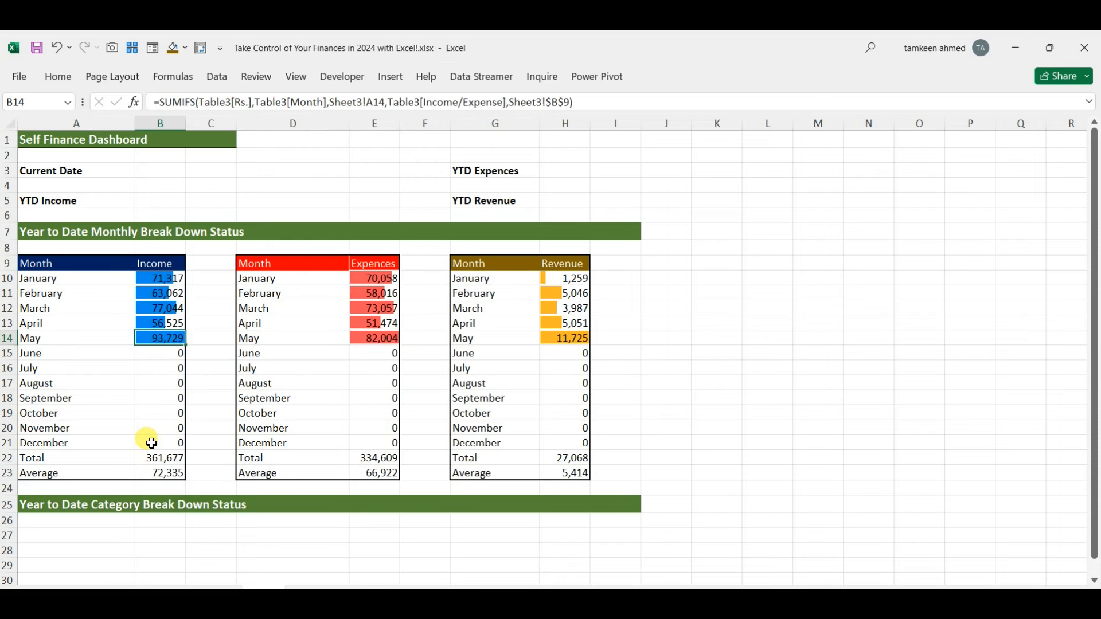
key("Right")
key("Right")
key("Right")
key("Right")
key("Right")
key("Right")
key("Right")
key("Right")
key("Left")
key("Left")
key("Left")
key("Home")
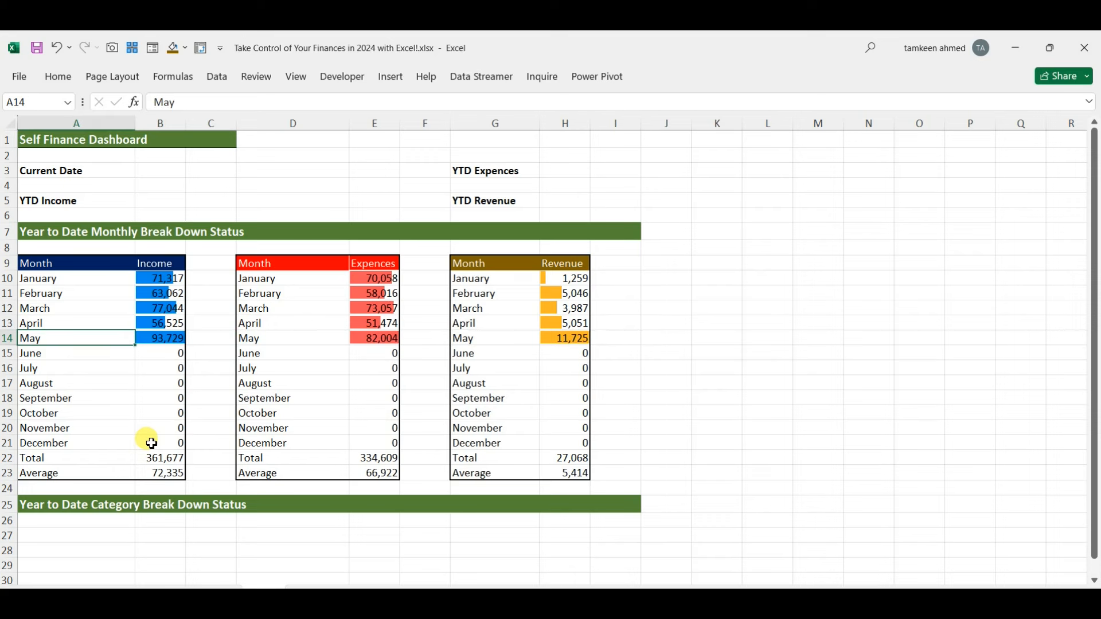
key("Right")
key("Right")
key("Right")
key("Right")
key("Right")
key("Right")
key("Right")
key("Right")
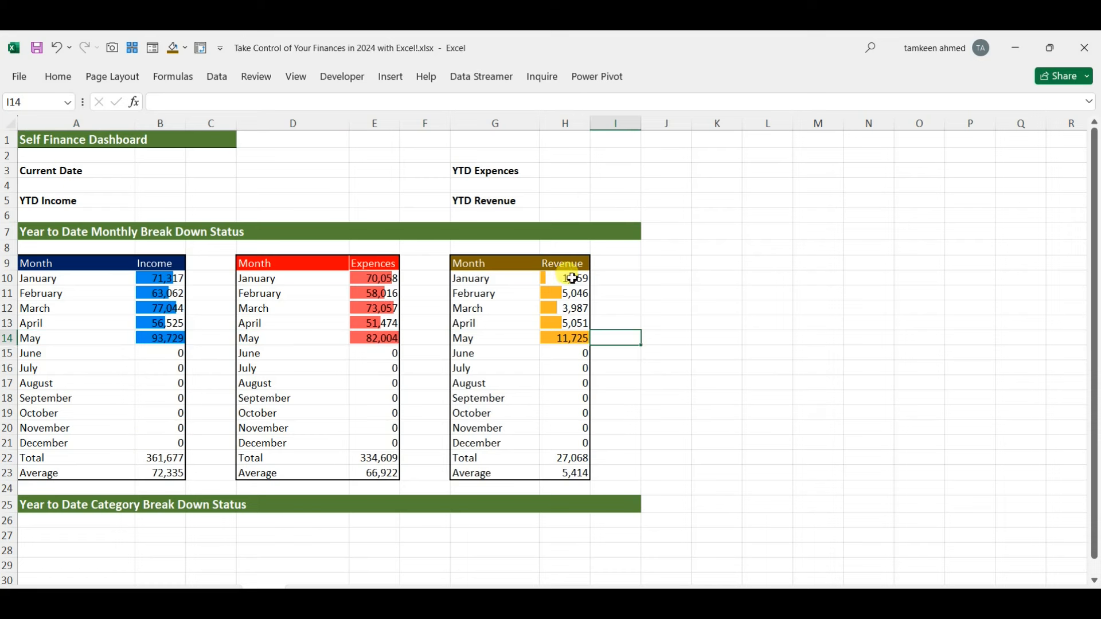
- Review the January formulas behind revenue in H10, expenses in E10 and income in B10
left_click(572, 278)
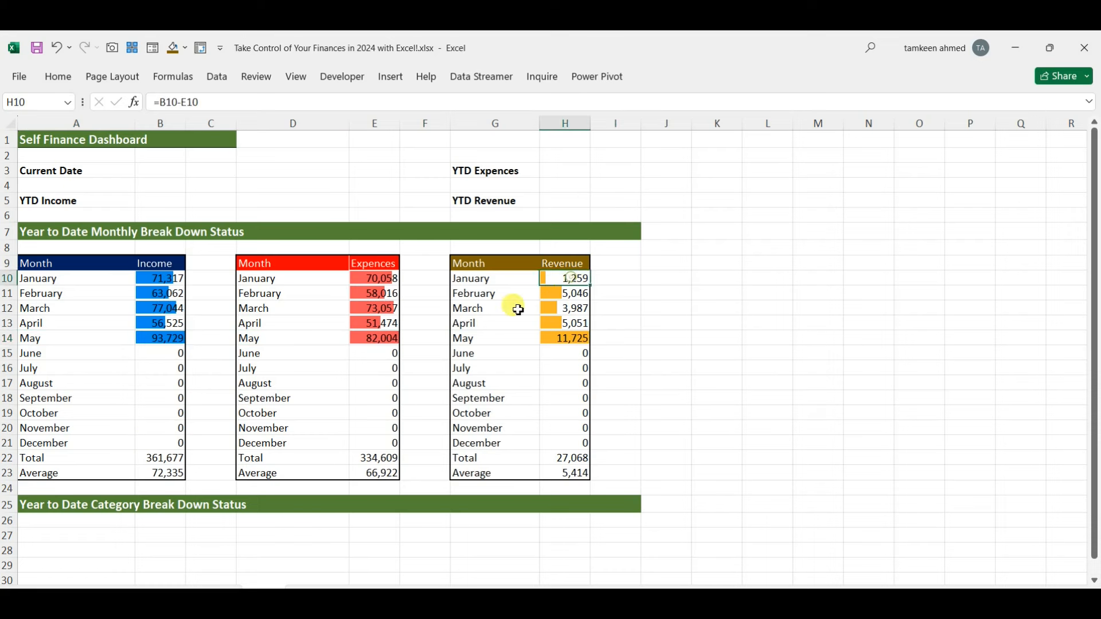
left_click(374, 278)
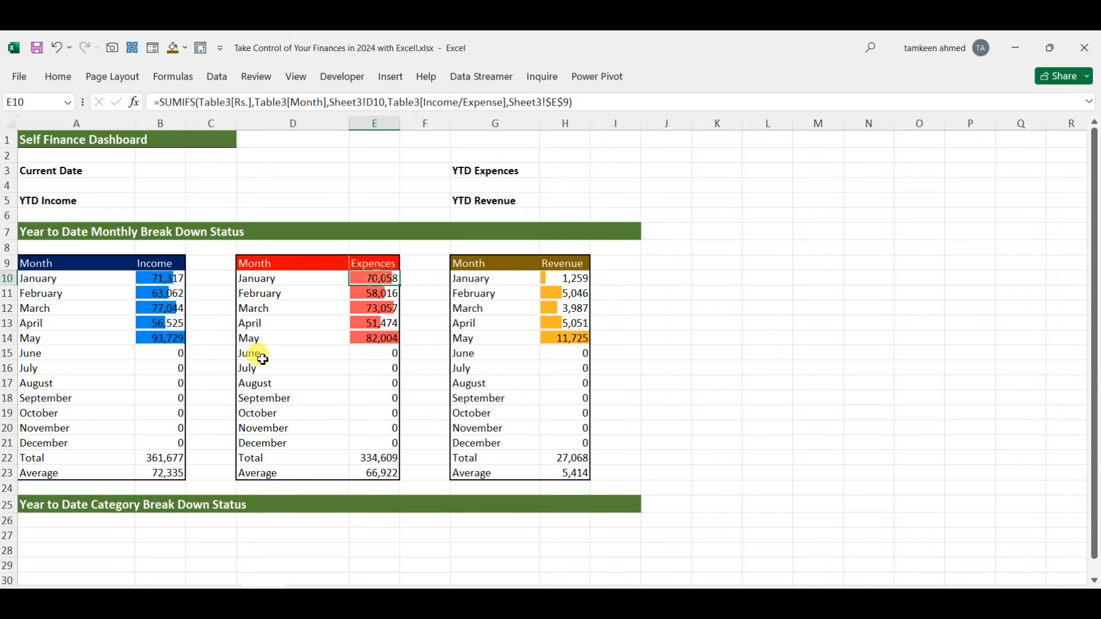
left_click(175, 279)
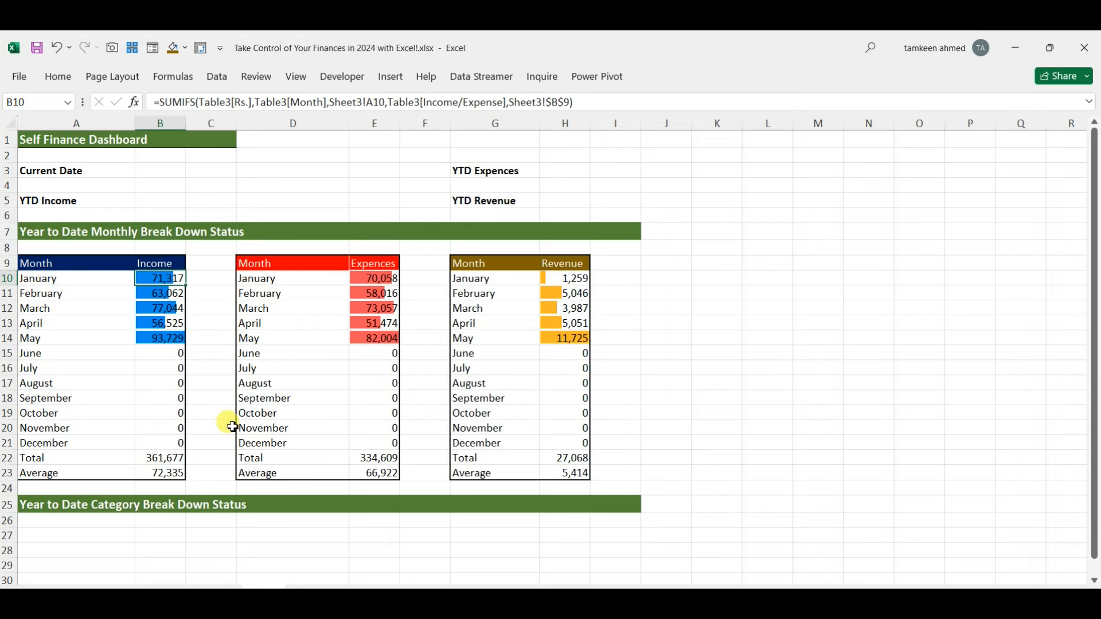
- Copy the Salary, Bonus and Investment income categories from the ledger's category table to A29:A31 of the dashboard
scroll(233, 427, "down", 2)
left_click(102, 441)
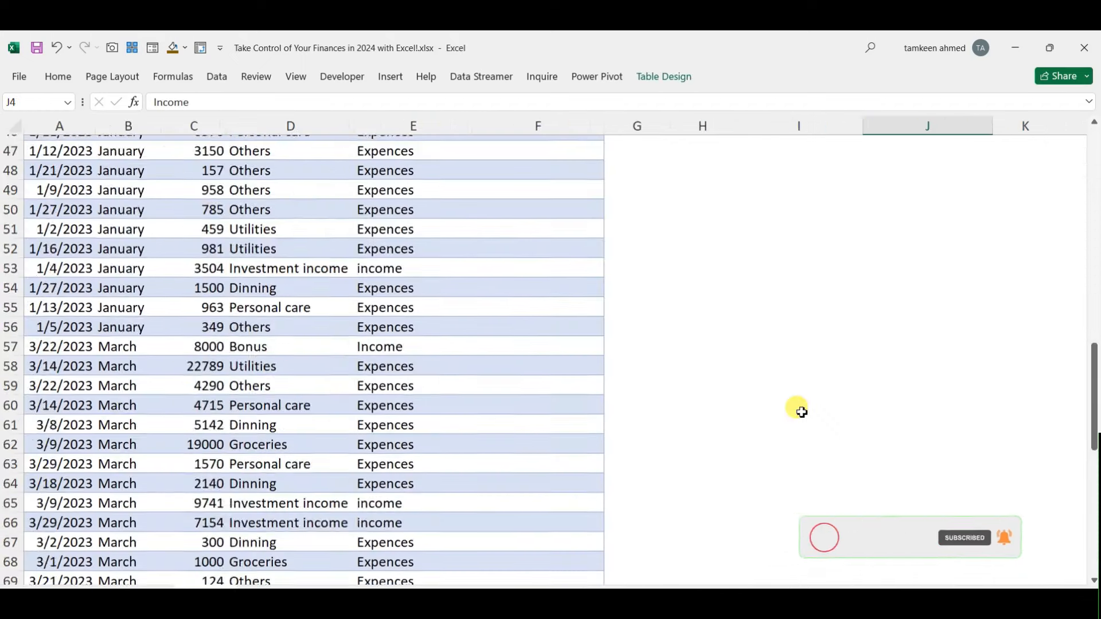
scroll(801, 411, "up", 15)
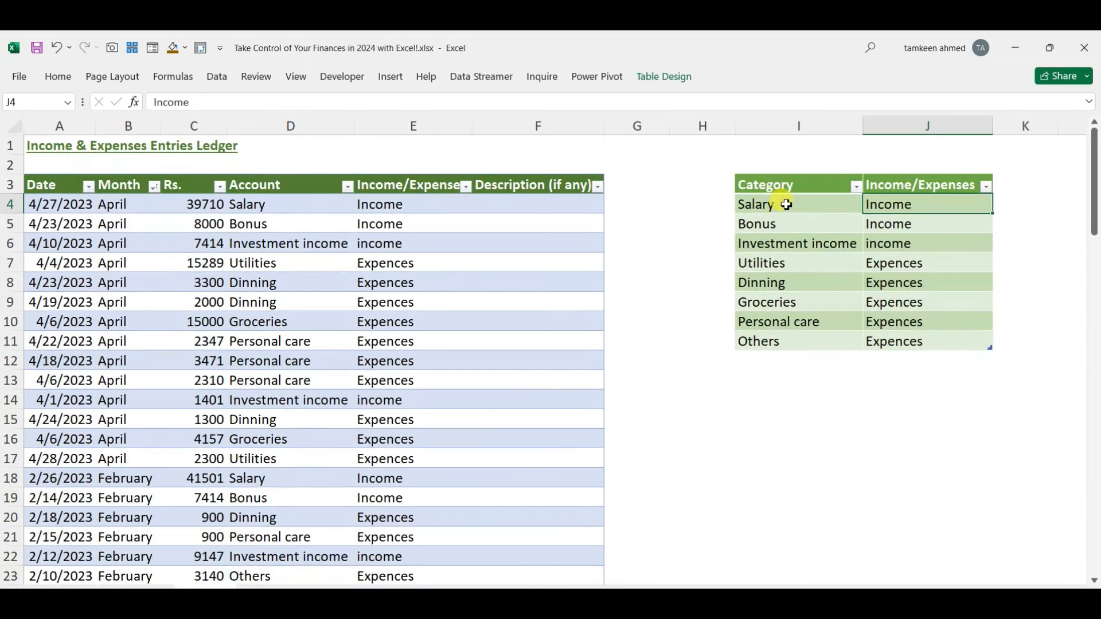
left_click_drag(787, 205, 788, 247)
key("ctrl+c")
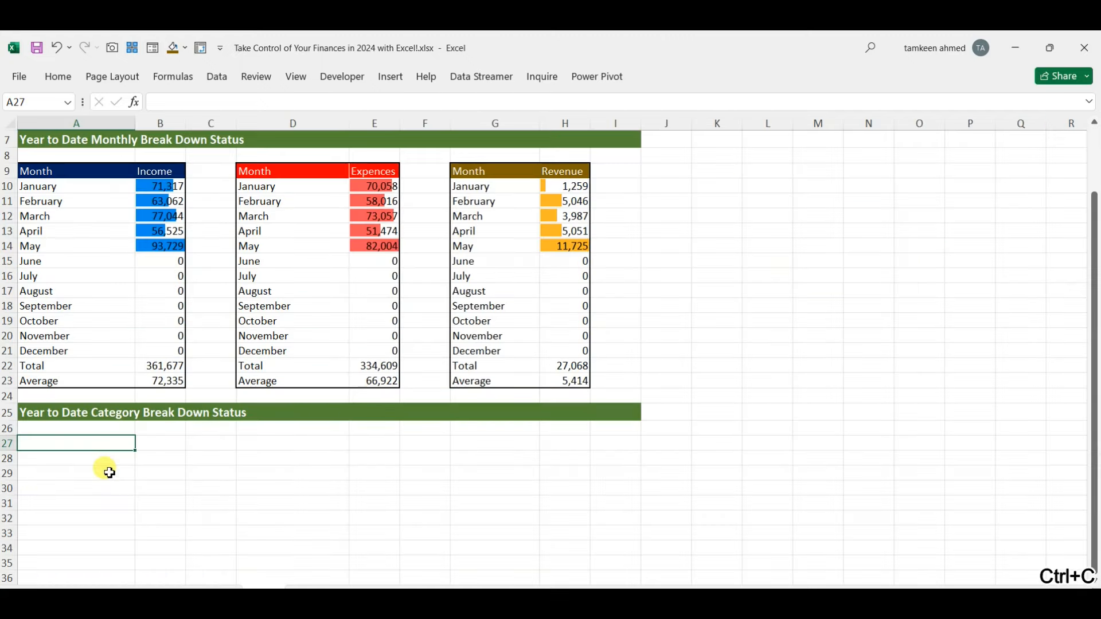
left_click(92, 472)
key("ctrl+v")
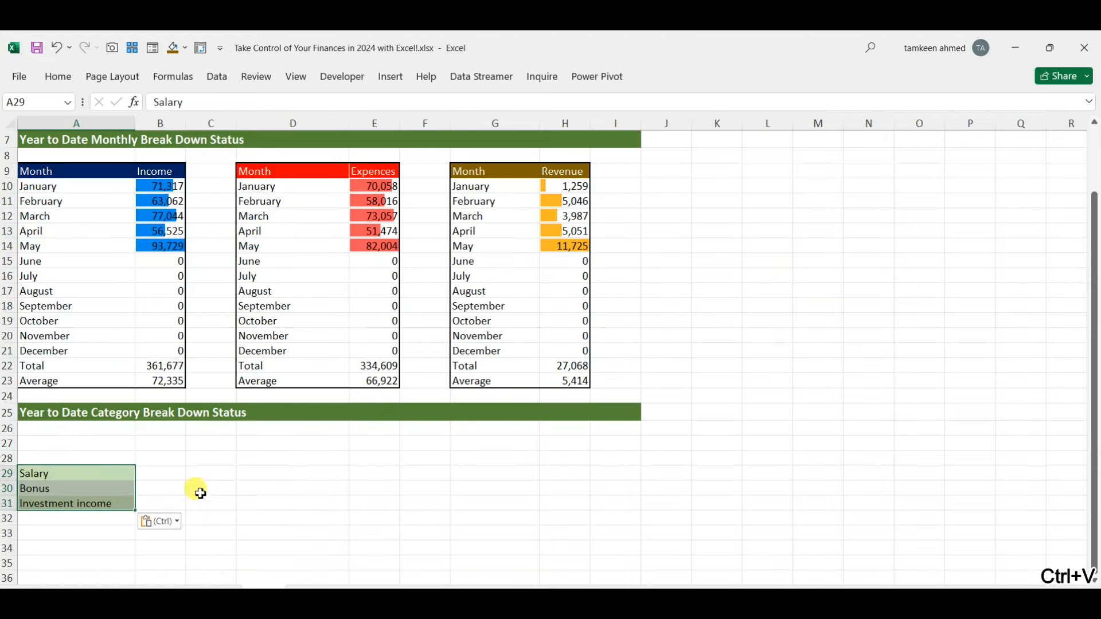
- Copy the expense categories Utilities, Dinning, Groceries, Personal care and Others from the category table to G29:G33 of the dashboard
left_click(237, 514)
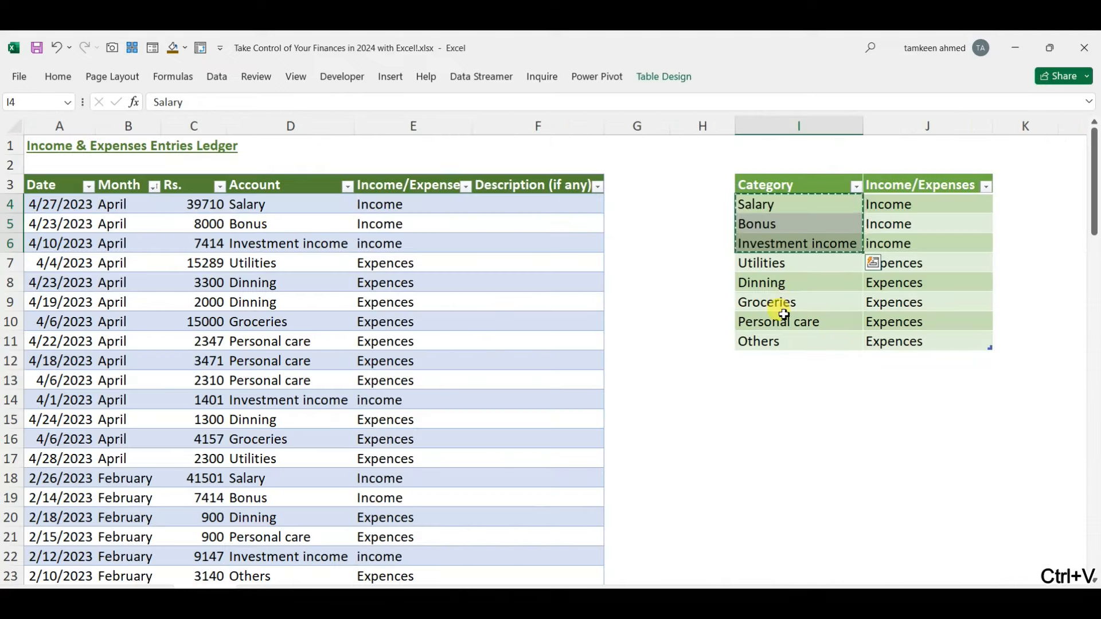
left_click_drag(800, 263, 803, 342)
key("ctrl+c")
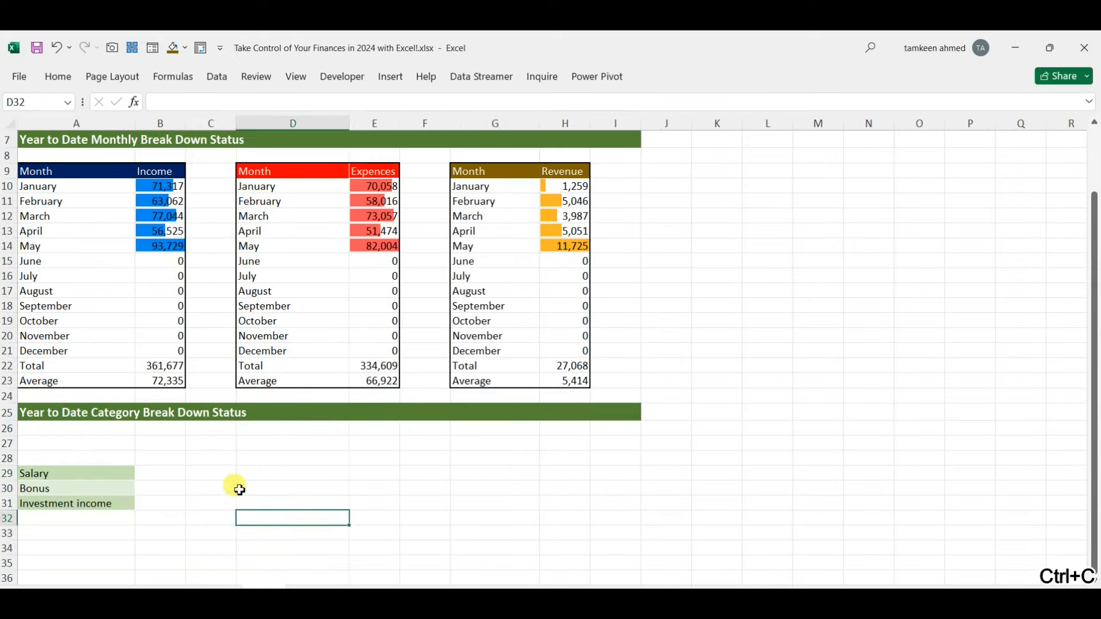
key("ctrl+v")
left_click(352, 512)
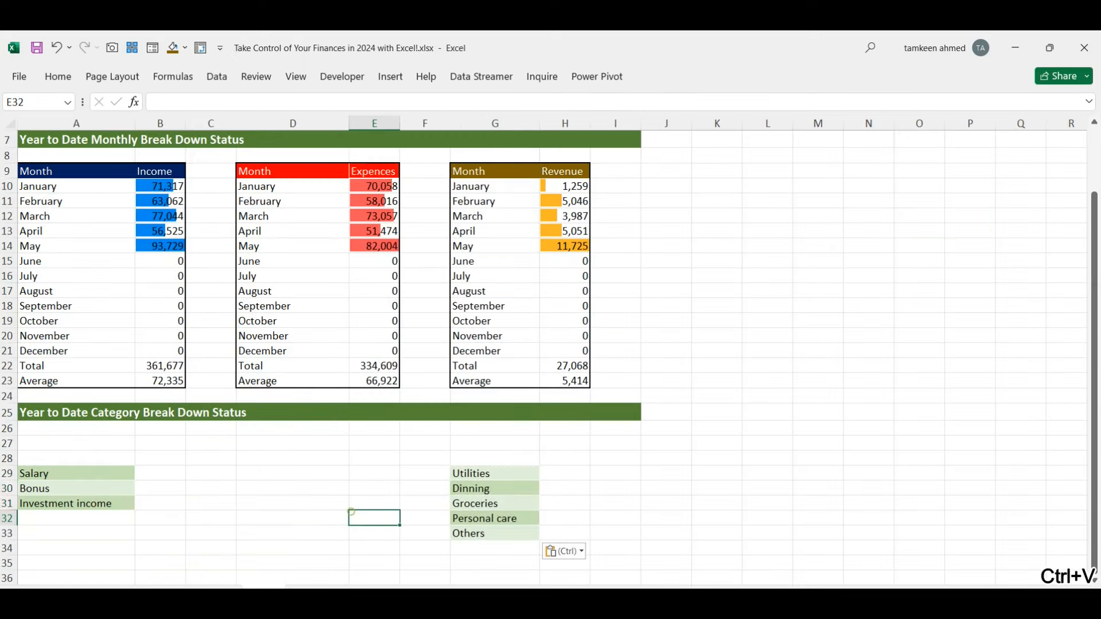
- Enter the headings Income in A28 and Expenses in G28 above the two category lists
left_click(64, 459)
type("Inco")
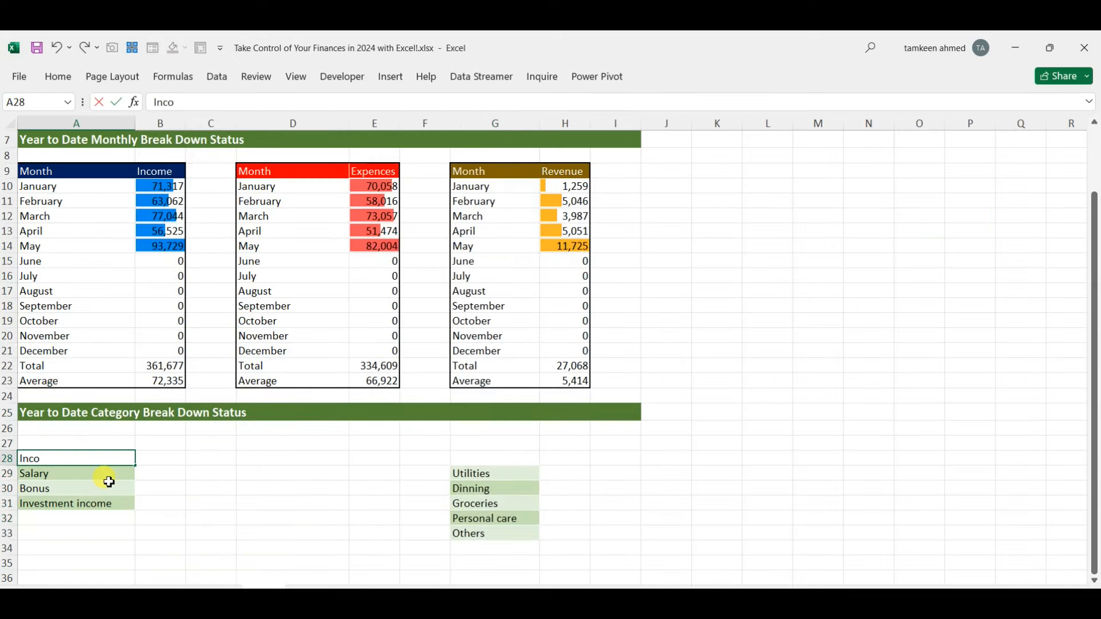
key("Right")
key("Right")
key("Right")
key("Right")
key("Right")
key("Right")
type("Expenses")
key("Return")
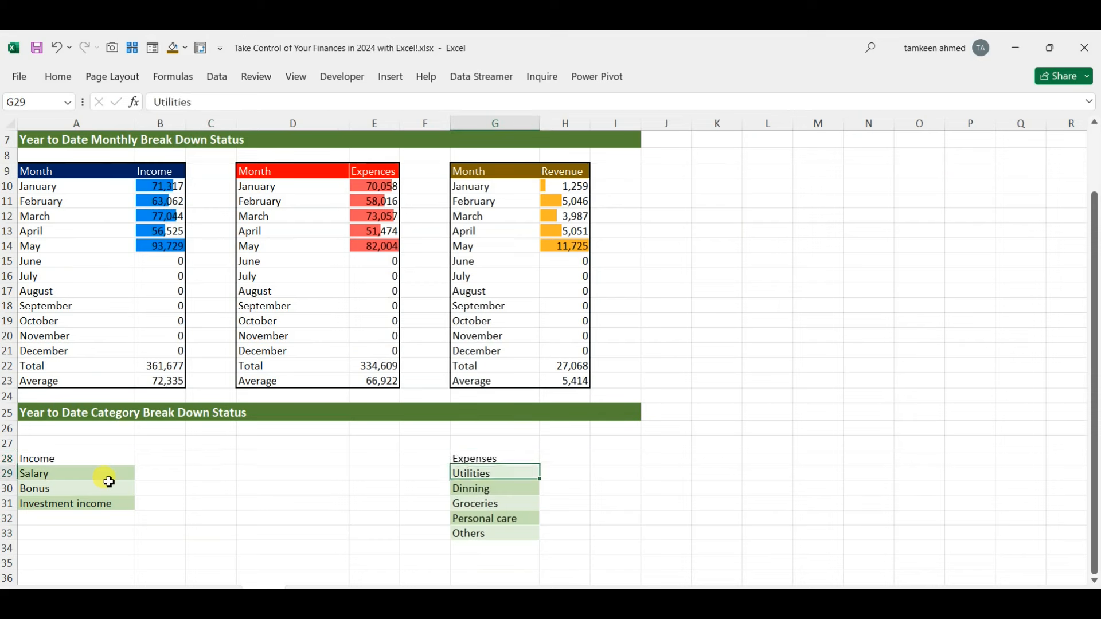
- Start a SUMIFS formula in B29 with the ledger's Rs. column, Table3[Rs.], as the sum range
key("Left")
key("Left")
key("Left")
key("Left")
key("Left")
key("Left")
key("Right")
key("Up")
key("Down")
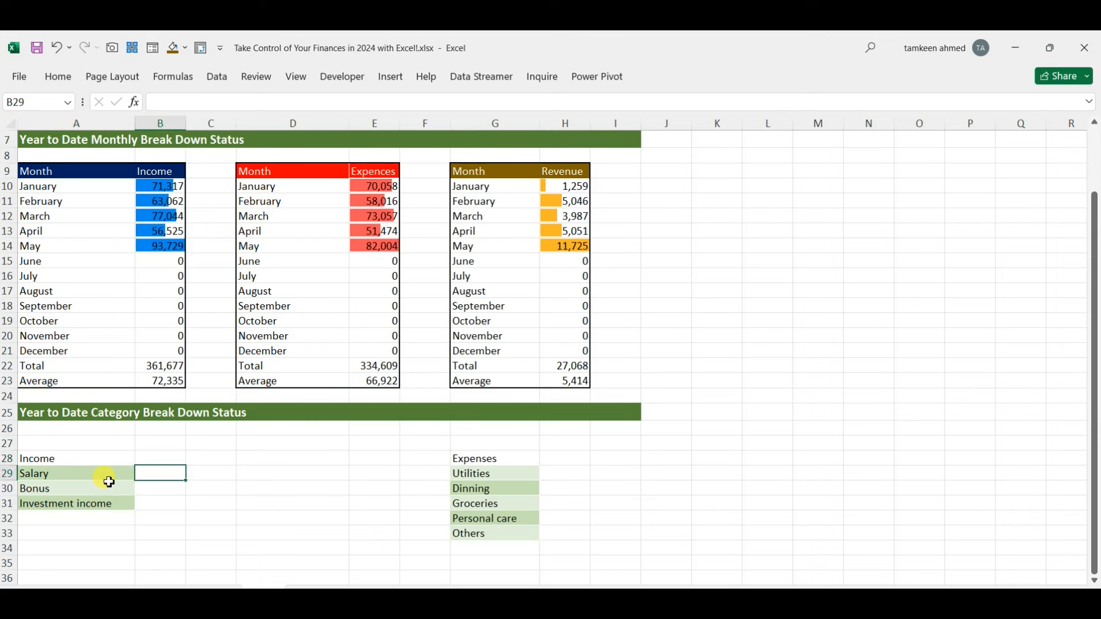
type("=sumi")
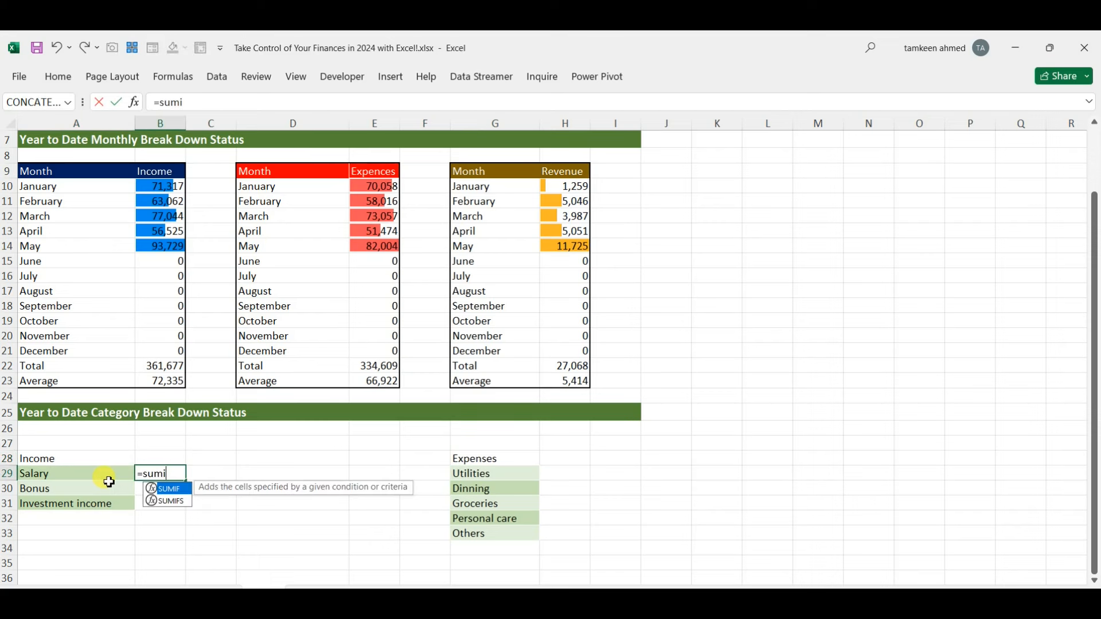
type("fs")
key("Tab")
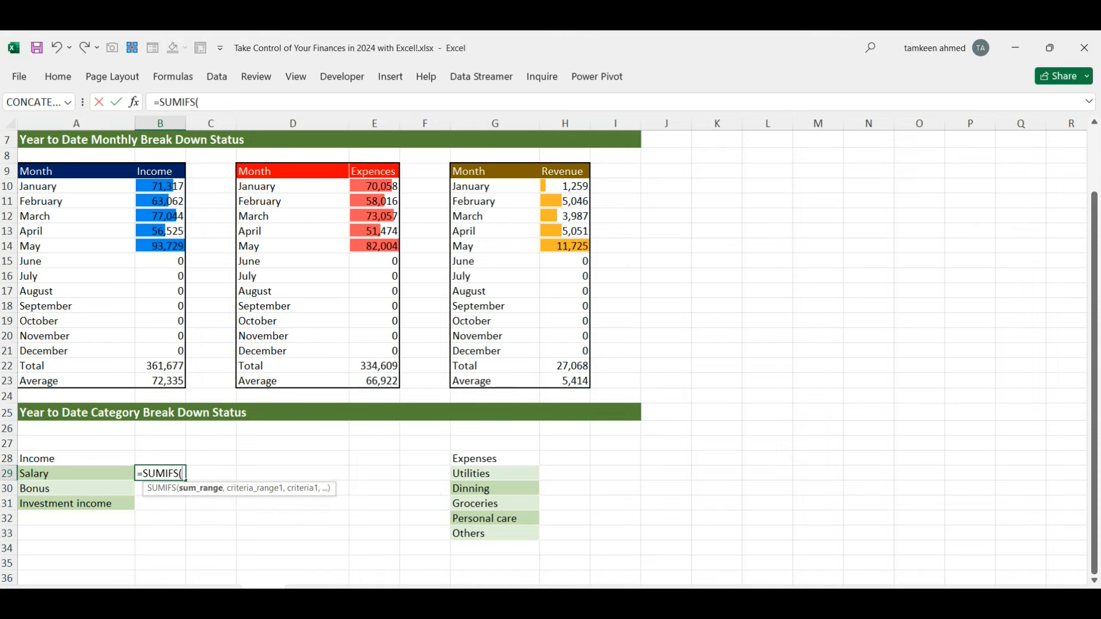
key("ctrl+Page_Down")
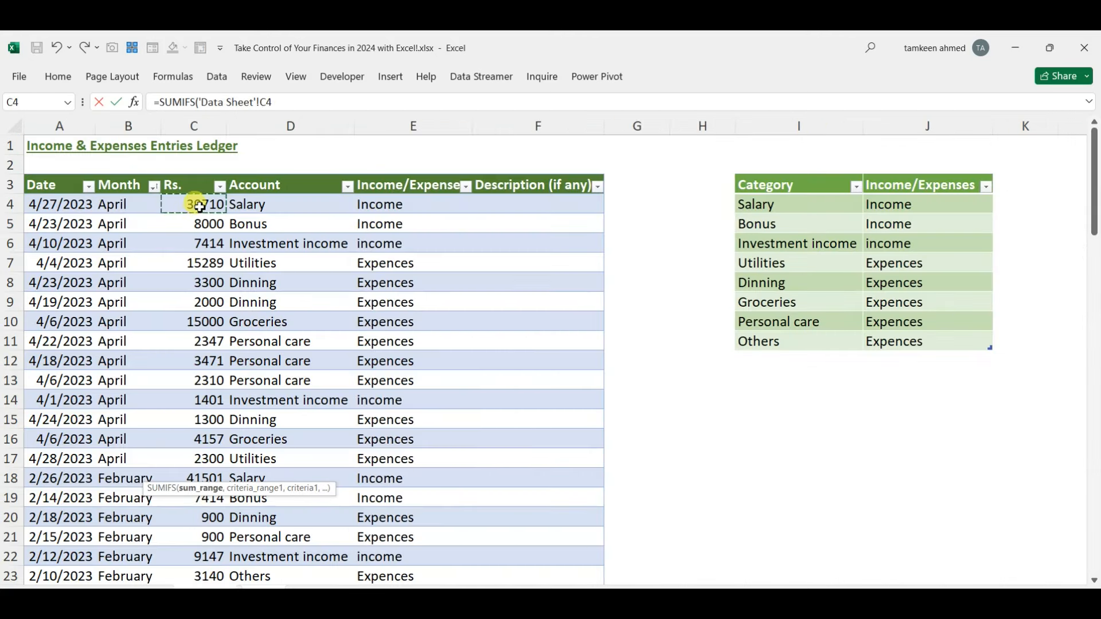
key("ctrl+shift+Down")
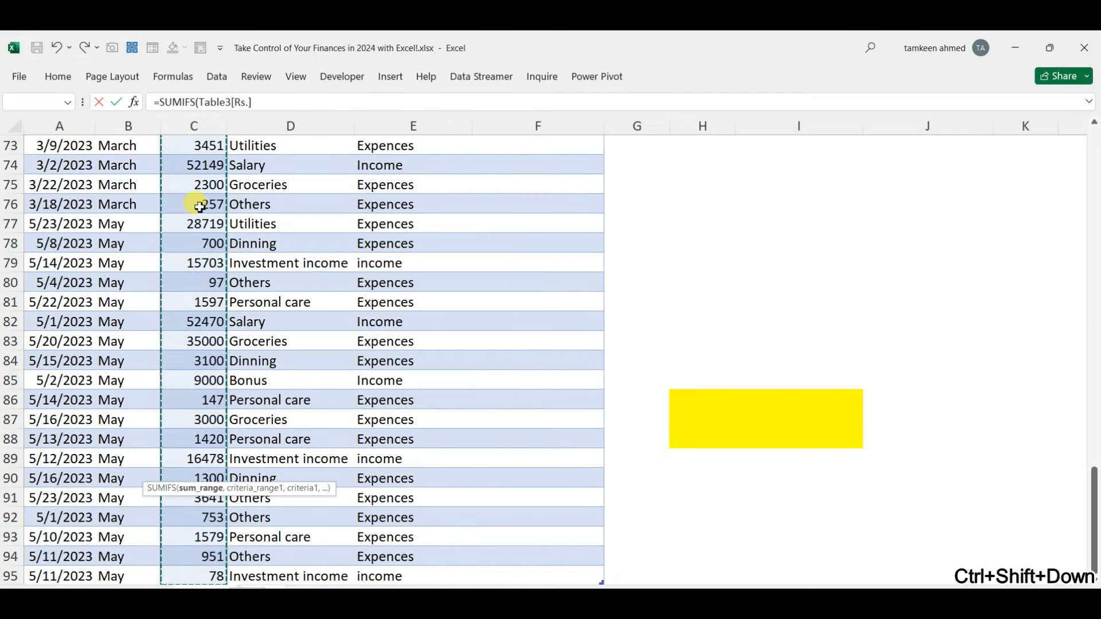
- Complete the SUMIFS formula in B29 with Table3[Account] as the criteria range and the Salary cell A29 as the criterion
type(",Sheet3!")
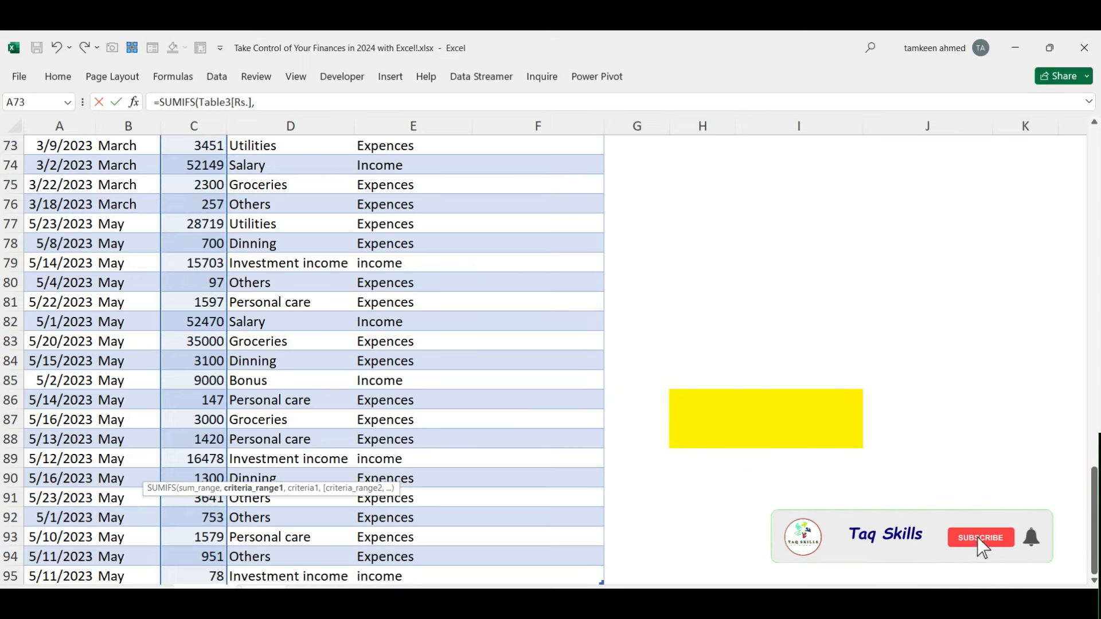
key("ctrl+Page_Up")
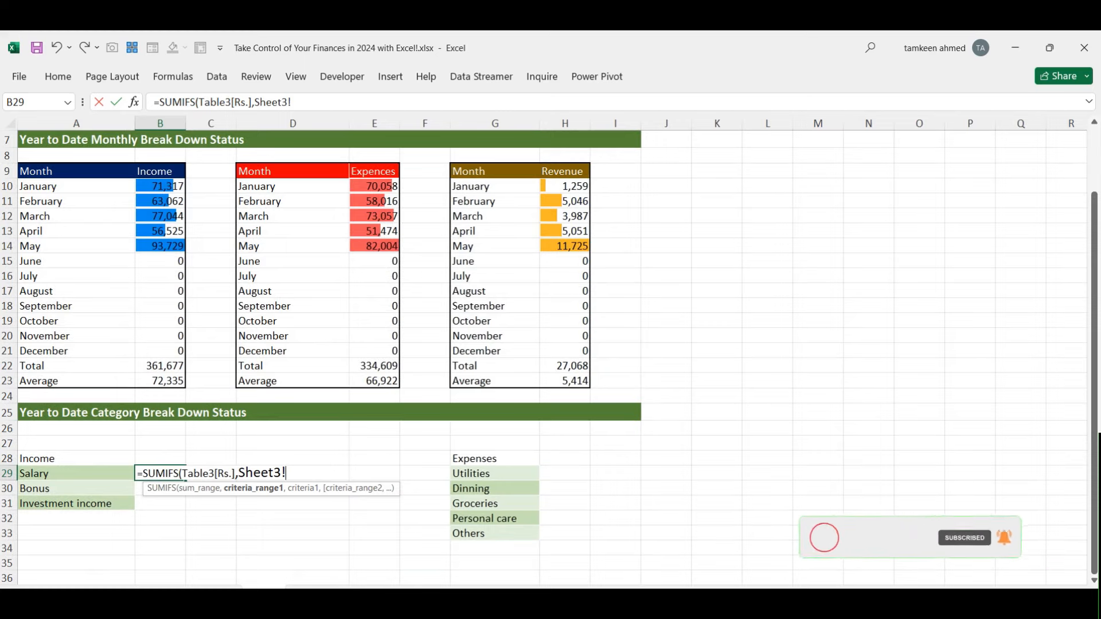
key("ctrl+Page_Down")
scroll(346, 304, "up", 20)
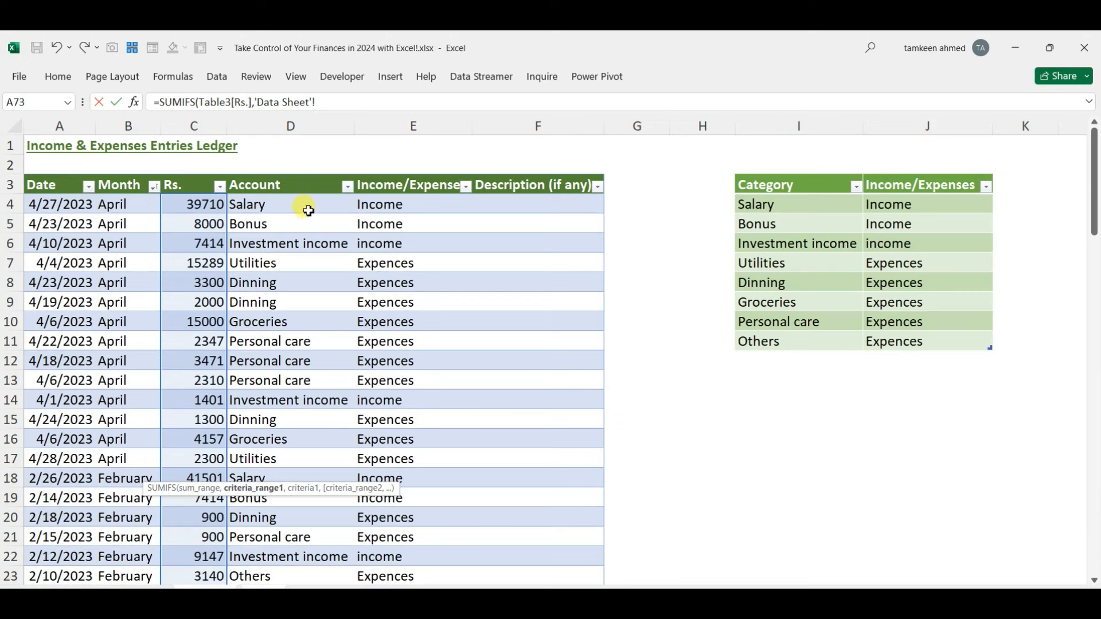
key("ctrl+shift+Down")
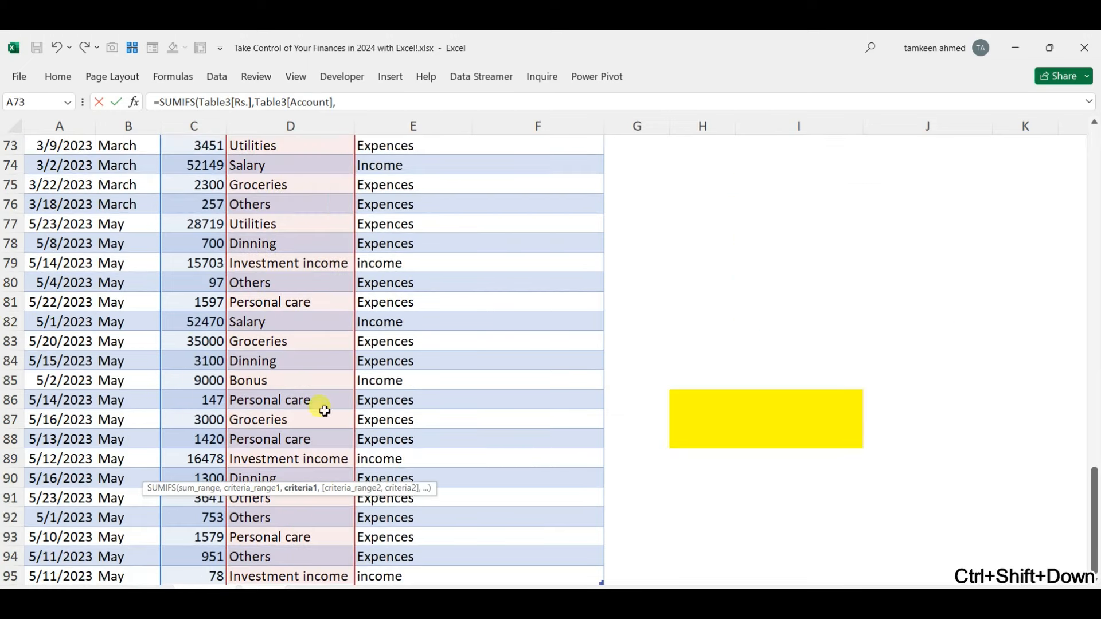
left_click(239, 572)
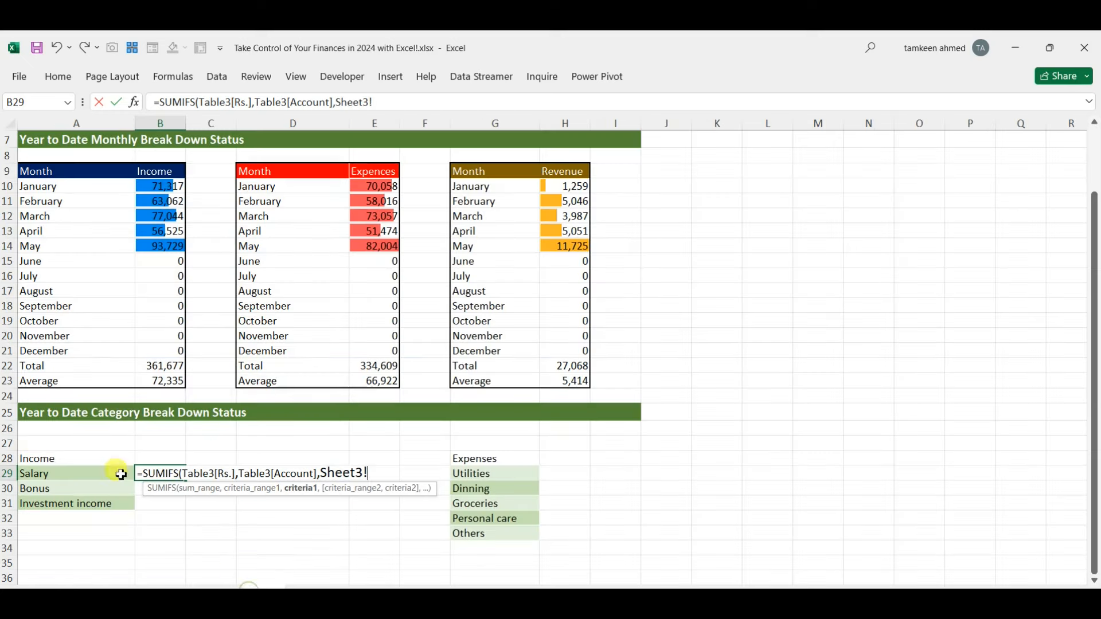
left_click(78, 473)
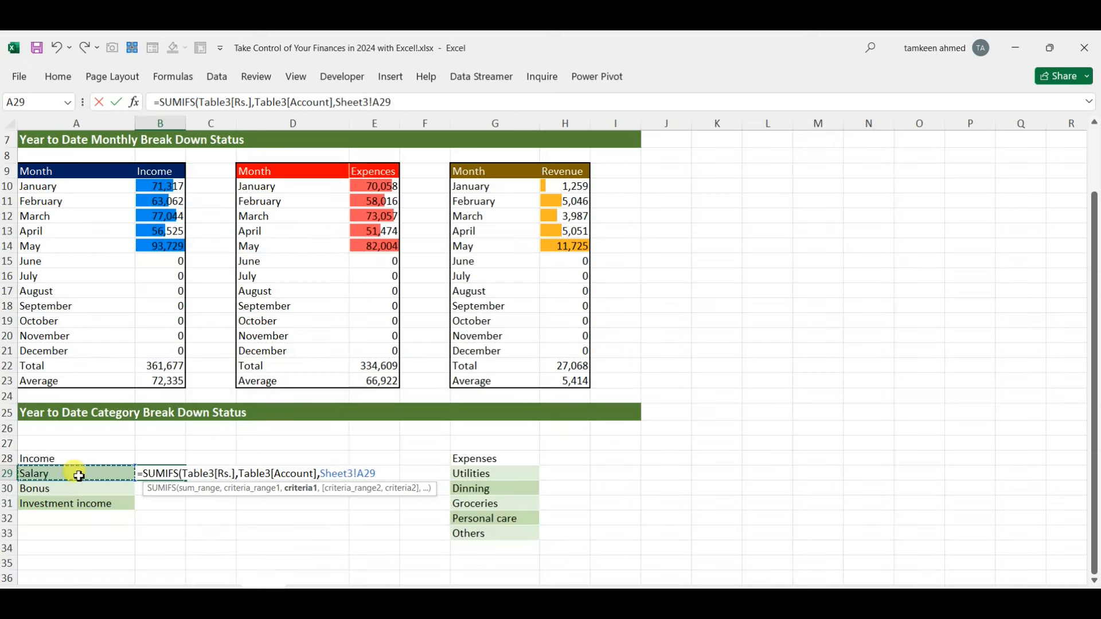
key("Return")
key("Up")
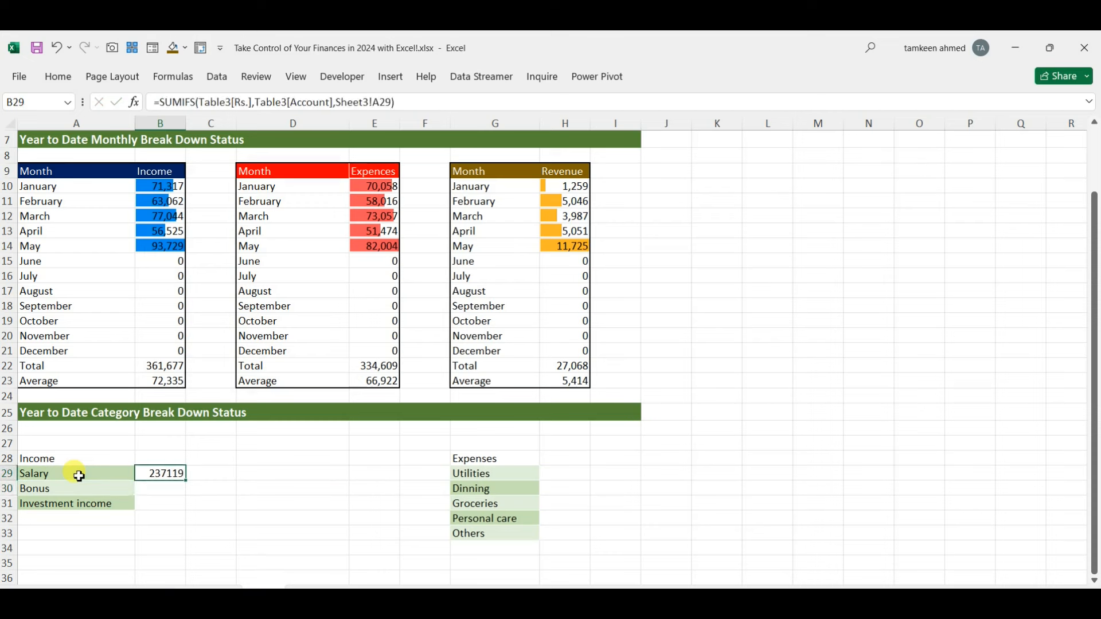
- Copy the Salary total formula from B29 to B30:B31 for Bonus and Investment income
key("ctrl+c")
key("Down")
key("shift+Down")
key("ctrl+v")
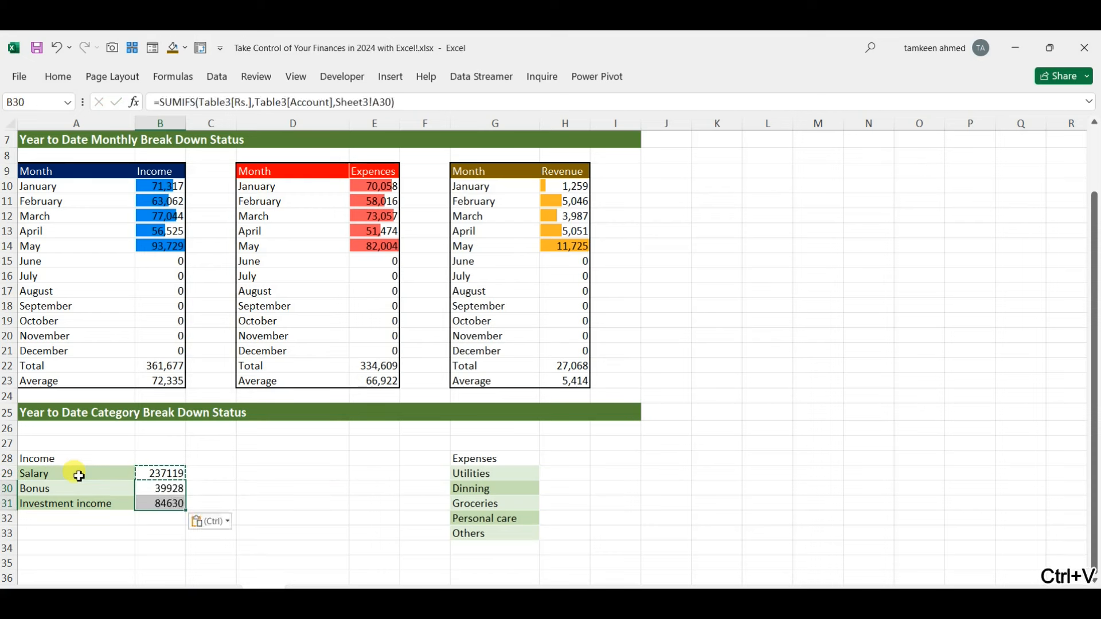
key("Up")
key("Right")
key("Right")
key("Right")
key("Right")
key("Right")
key("Right")
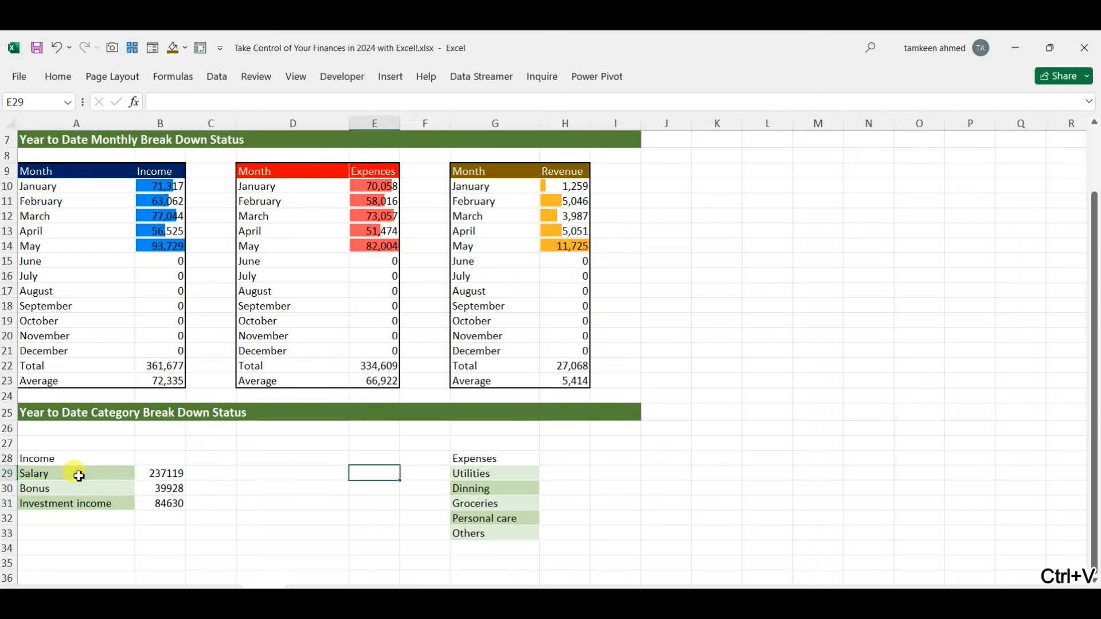
key("Left")
key("Left")
key("Left")
key("Left")
key("Left")
key("Left")
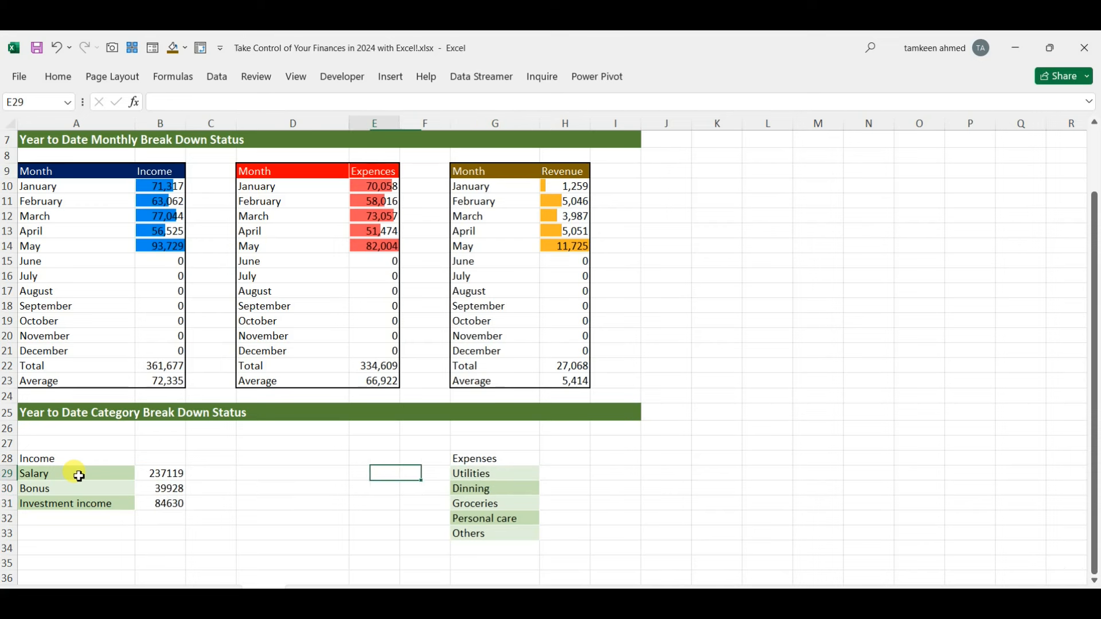
key("Right")
key("Right")
key("Right")
key("Right")
key("Right")
key("Right")
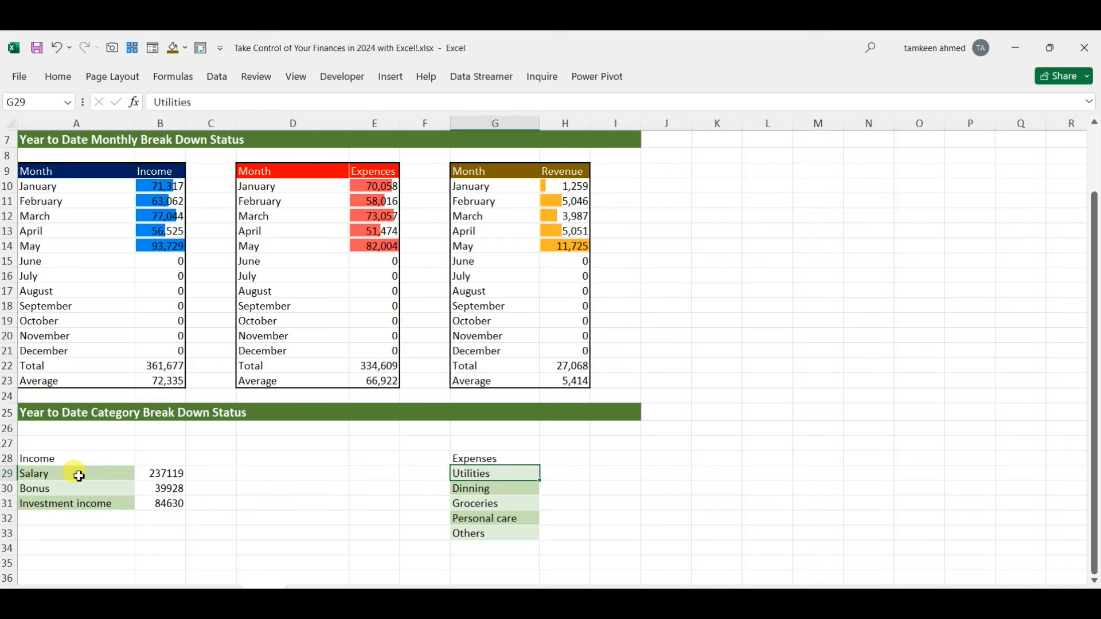
- Copy the SUMIFS formula from B29 to H29 for the Utilities total and open it to check its references
key("Left")
key("Left")
key("Left")
key("Left")
key("Left")
key("Left")
key("Left")
key("Right")
key("Right")
key("Left")
key("ctrl+c")
key("Right")
key("Right")
key("Right")
key("Right")
key("Right")
key("Right")
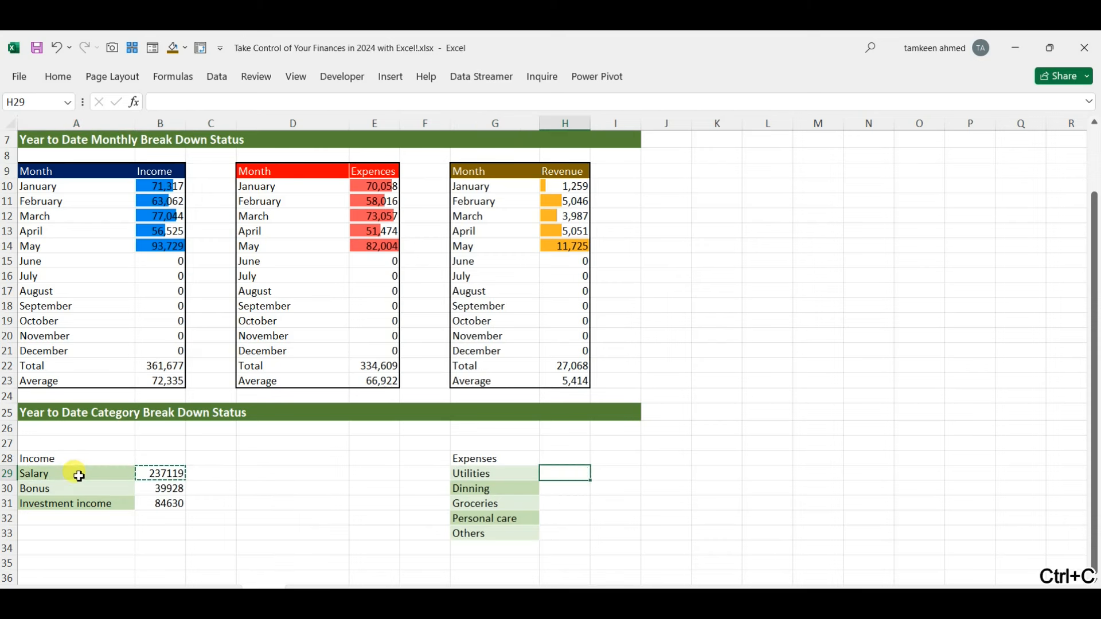
key("ctrl+v")
key("F2")
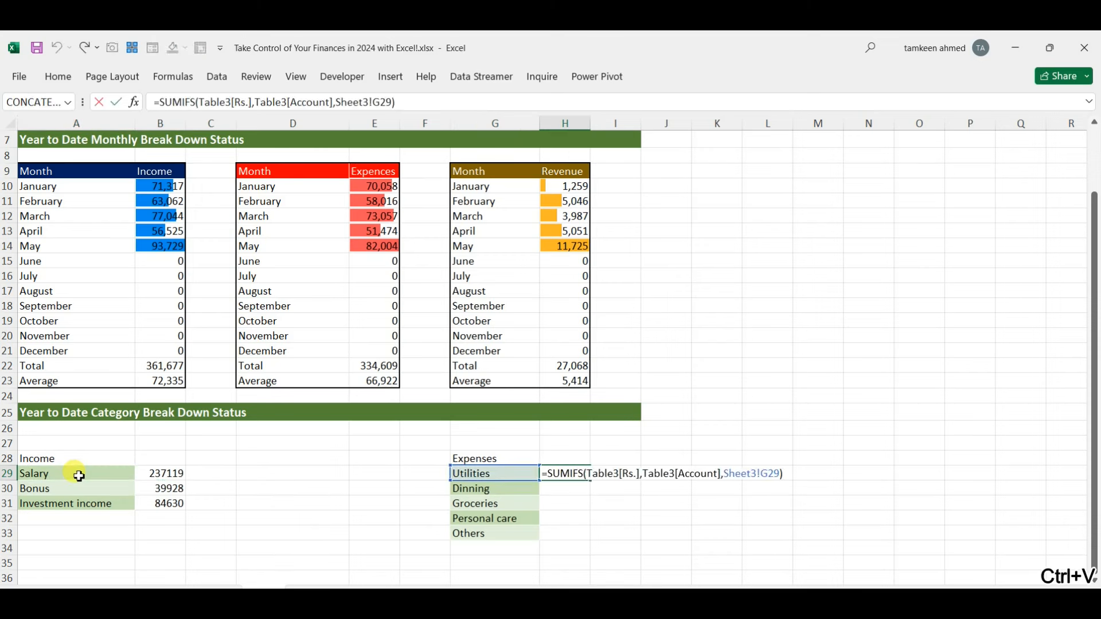
- Copy the Utilities total formula from H29 to H30:H33 for the remaining expense categories
key("Return")
key("Up")
key("ctrl+c")
key("Down")
key("shift+Down")
key("shift+Down")
key("shift+Down")
key("ctrl+v")
- Label the total row of both category tables by entering Total in A34 and G34
key("Left")
key("Left")
key("Left")
key("Down")
key("Down")
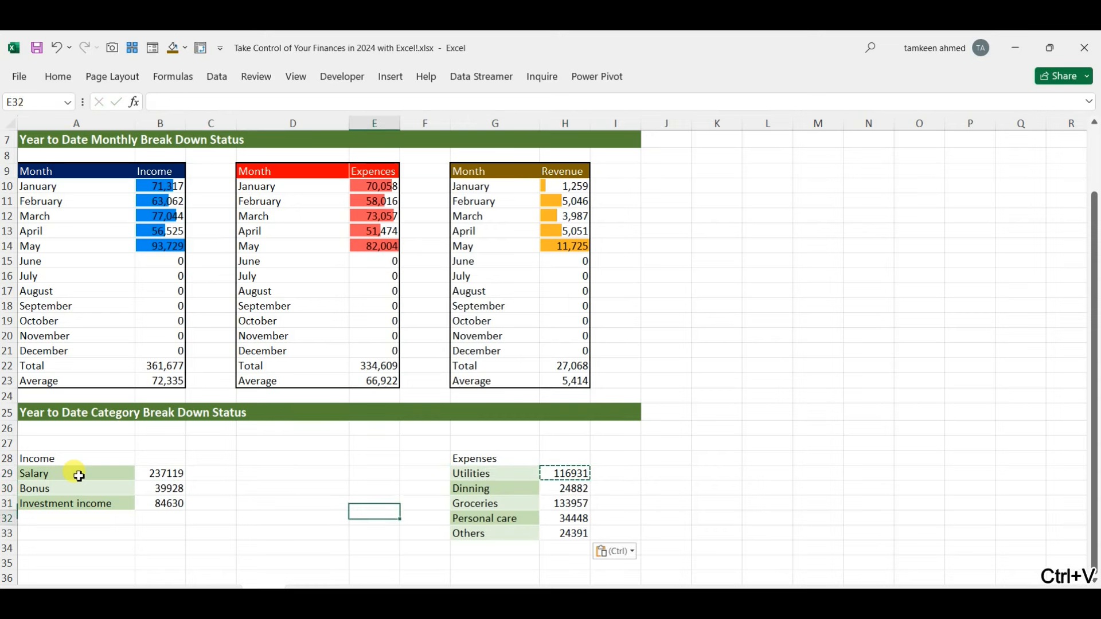
key("Down")
key("Down")
key("Left")
key("Left")
key("Left")
key("Left")
type("Total")
key("Right")
key("Right")
key("Right")
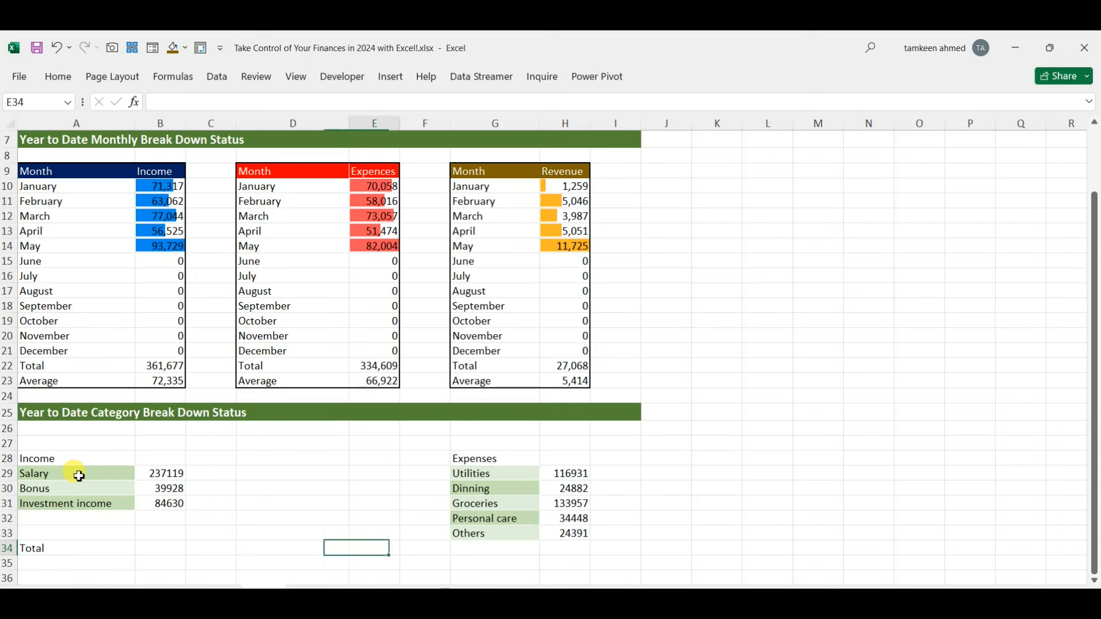
key("Right")
key("Right")
key("Right")
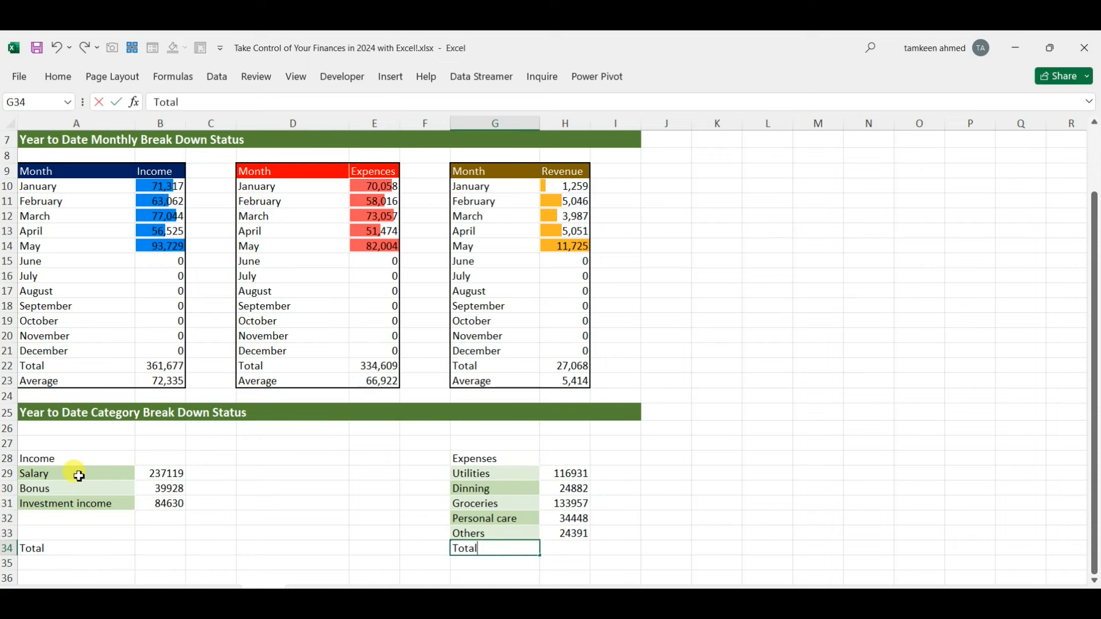
key("Left")
- Remove the green fill from the income and expense category labels
left_click_drag(78, 476, 152, 536)
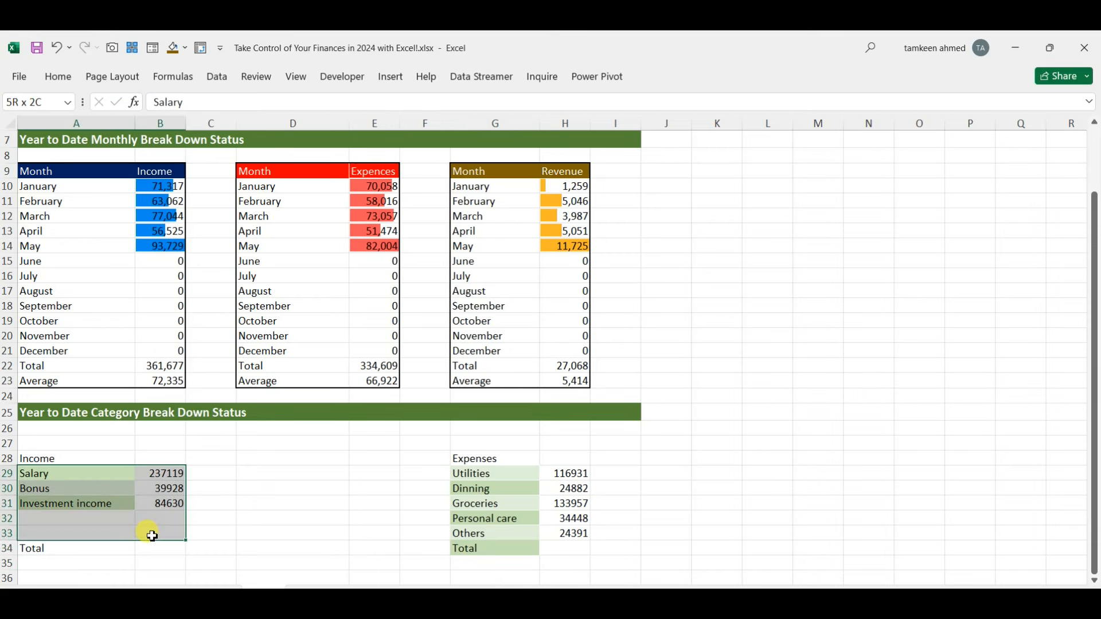
left_click(55, 81)
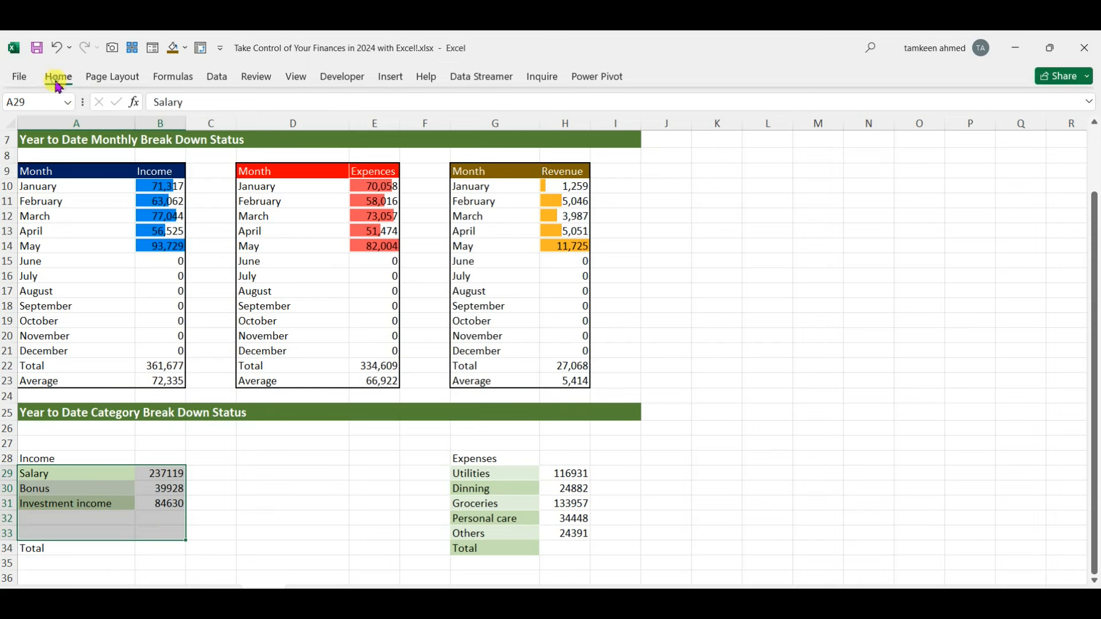
left_click(385, 533)
- Add an AutoSum total of the income category amounts in B34
left_click(171, 550)
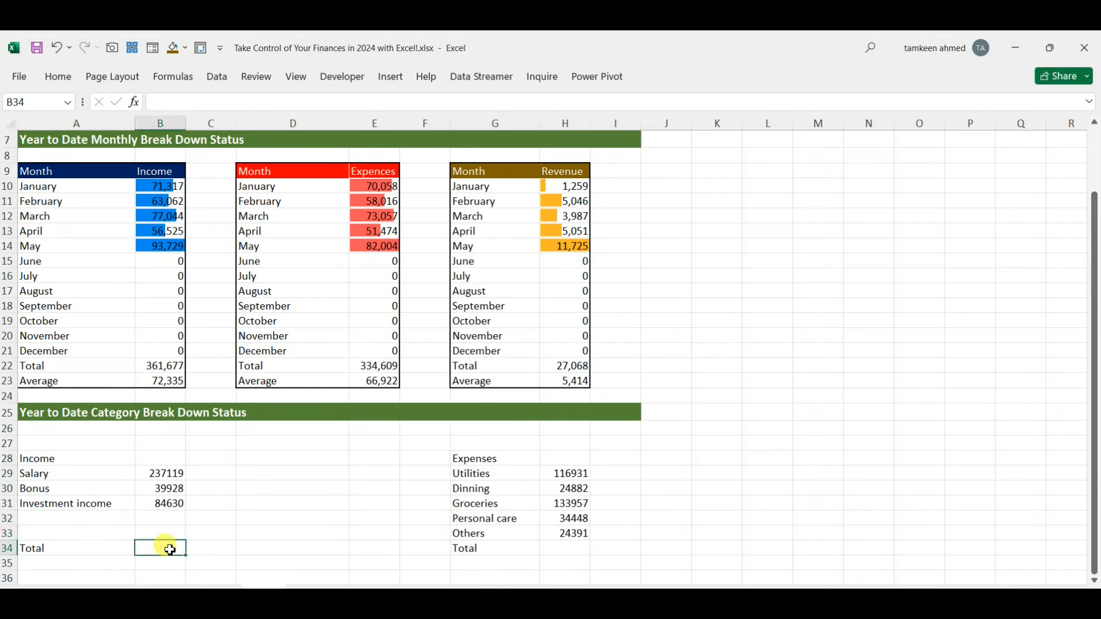
key("alt+equal")
key("Return")
left_click(170, 550)
- Add an AutoSum total of the expense category amounts in H34
key("Right")
key("Right")
key("Right")
key("Right")
key("Right")
key("Right")
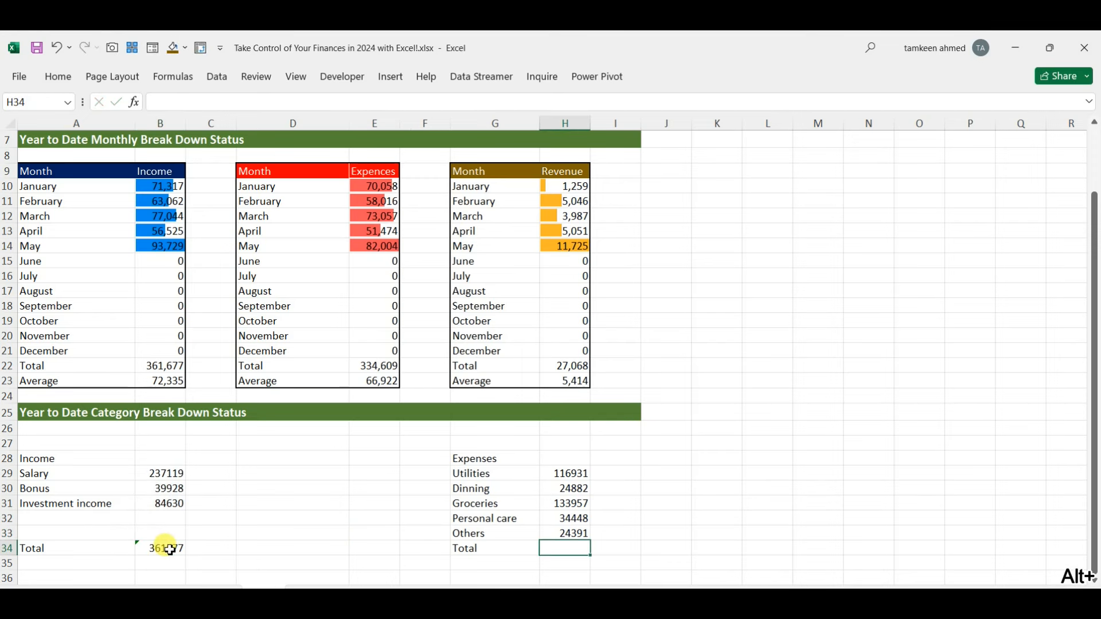
key("alt+equal")
key("Return")
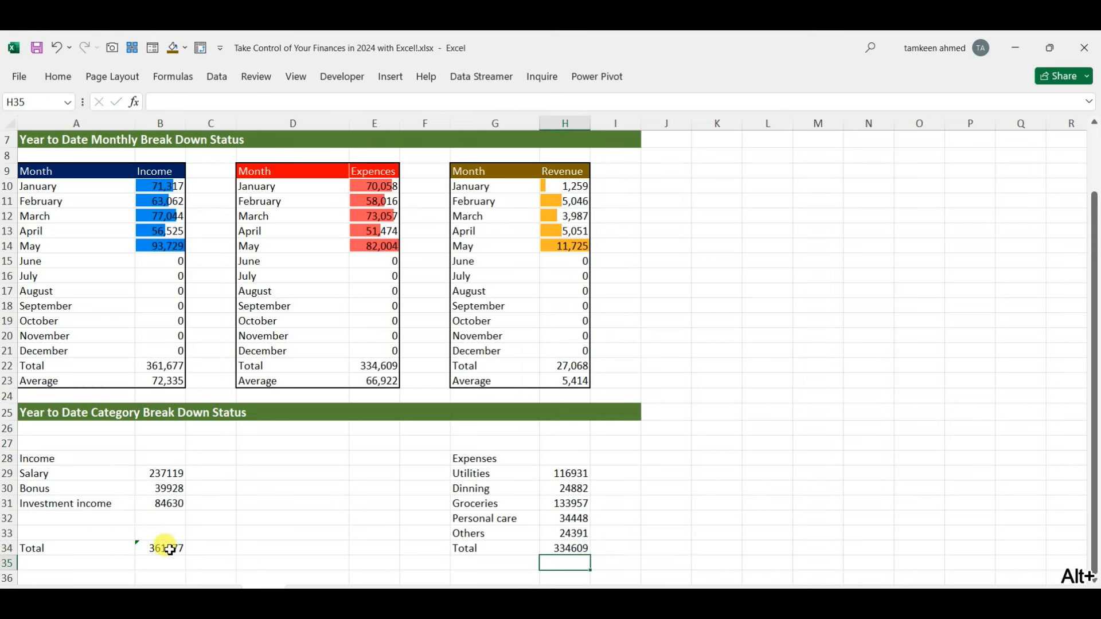
- Merge and center the Income heading of the category table across A28:B28
left_click_drag(60, 459, 165, 457)
left_click(58, 77)
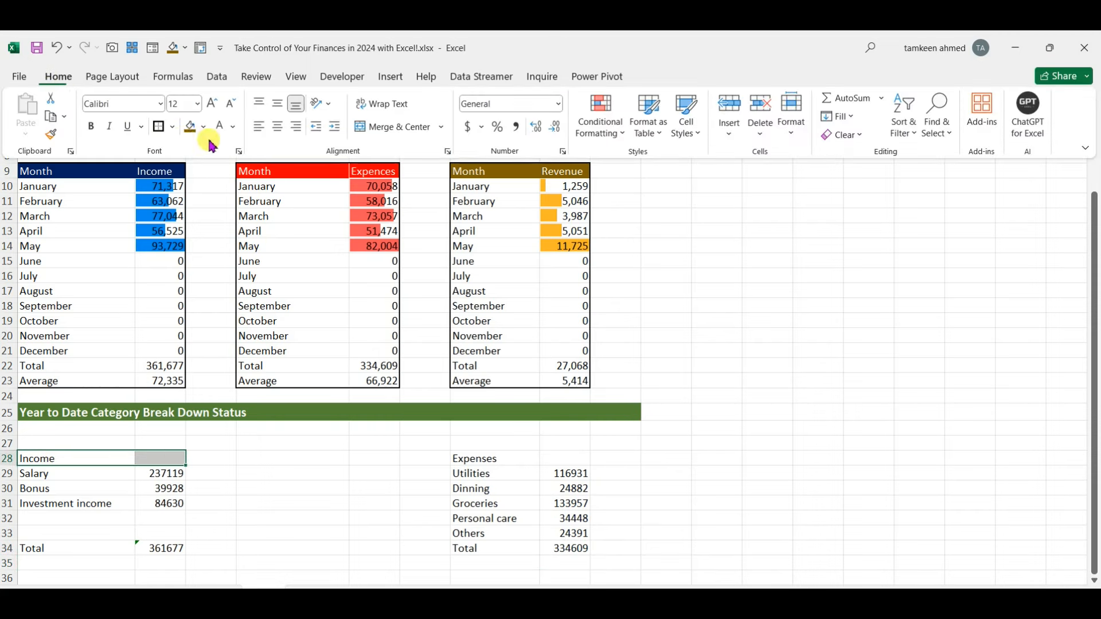
left_click(379, 127)
left_click(125, 457)
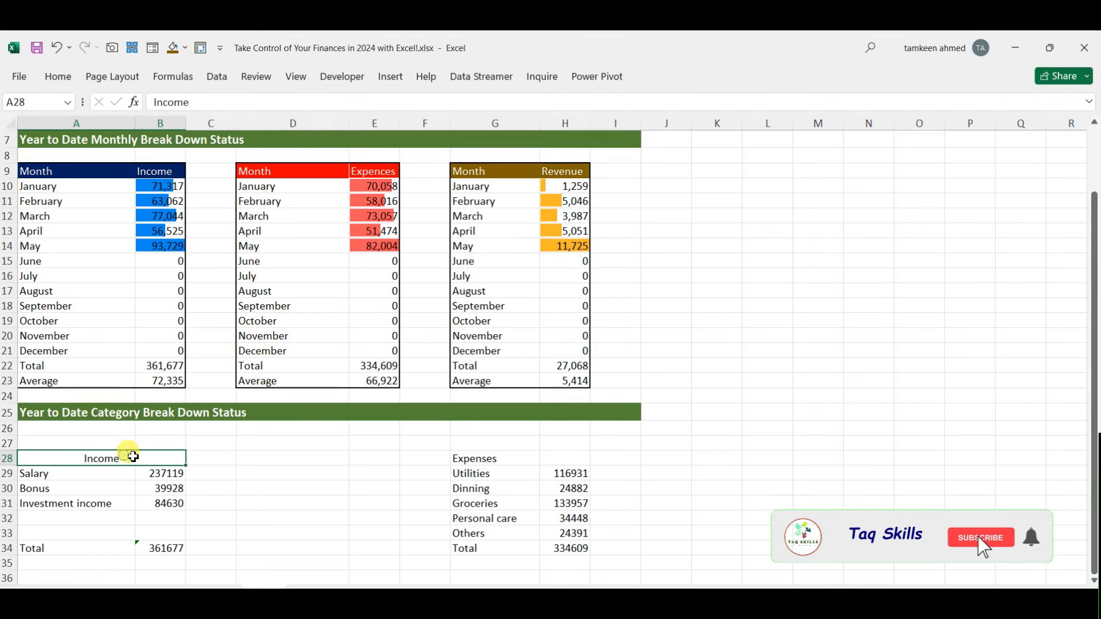
- Put an outside border around the income category table A28:B34
left_click_drag(125, 457, 163, 549)
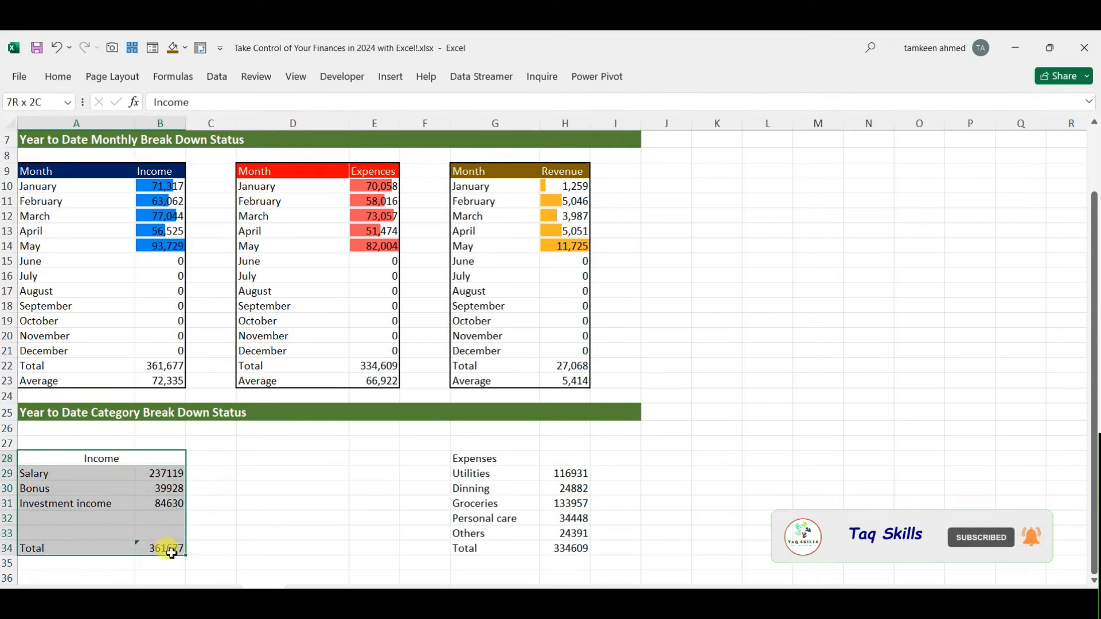
left_click(56, 78)
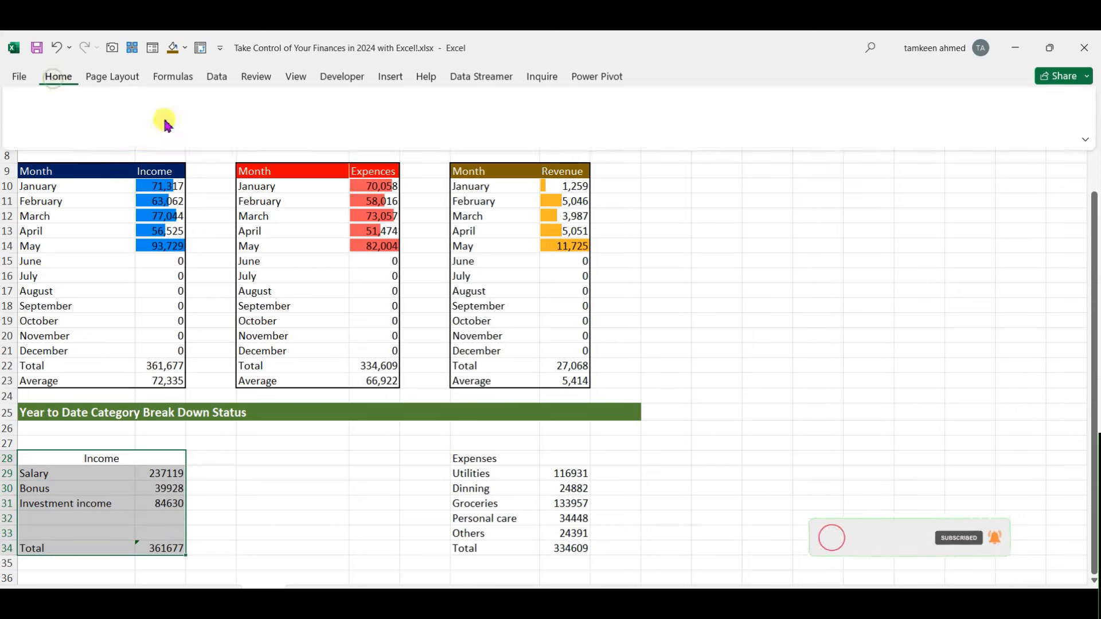
left_click(152, 474)
- Format the income amounts in B29:B34 as Number with 0 decimal places and the 1000 separator
left_click(162, 474)
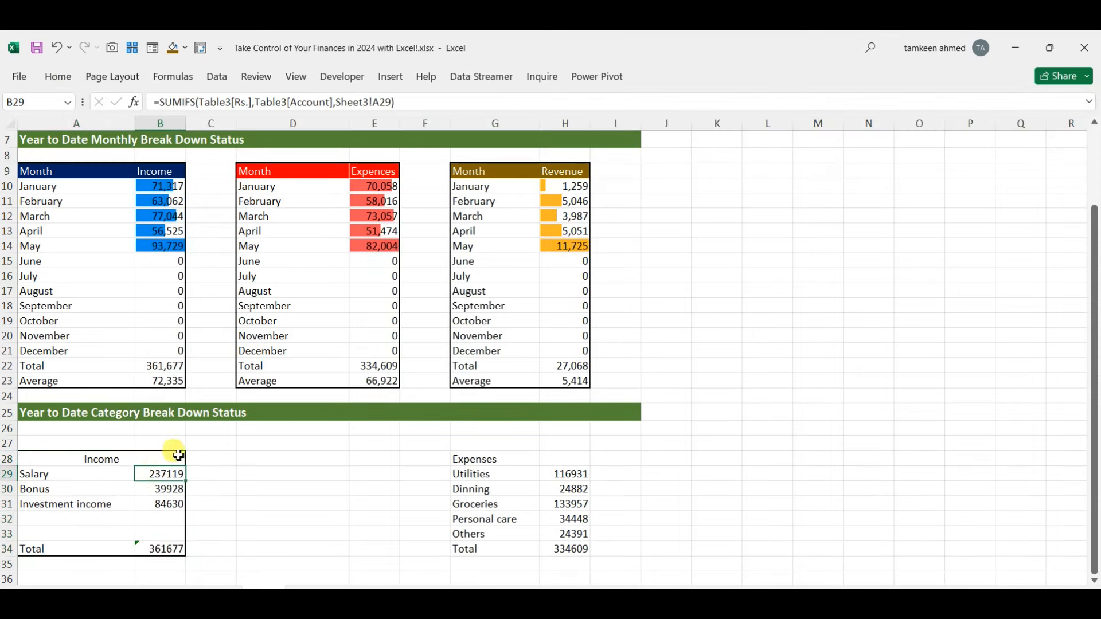
key("shift+Down")
key("shift+Down")
key("shift+Down")
key("shift+Down")
key("shift+Down")
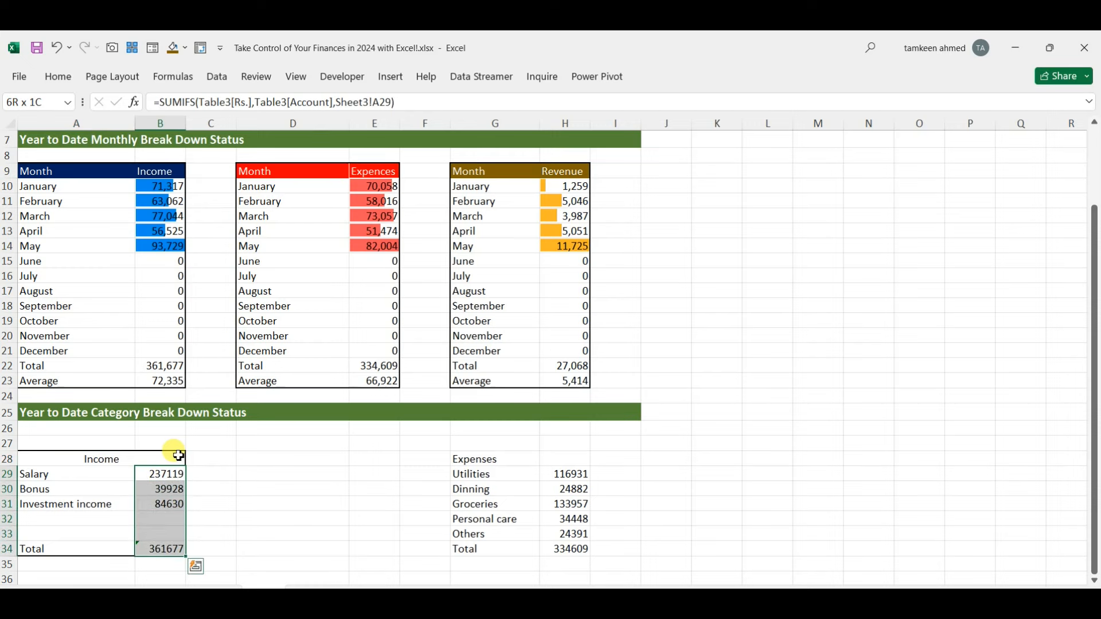
key("ctrl+1")
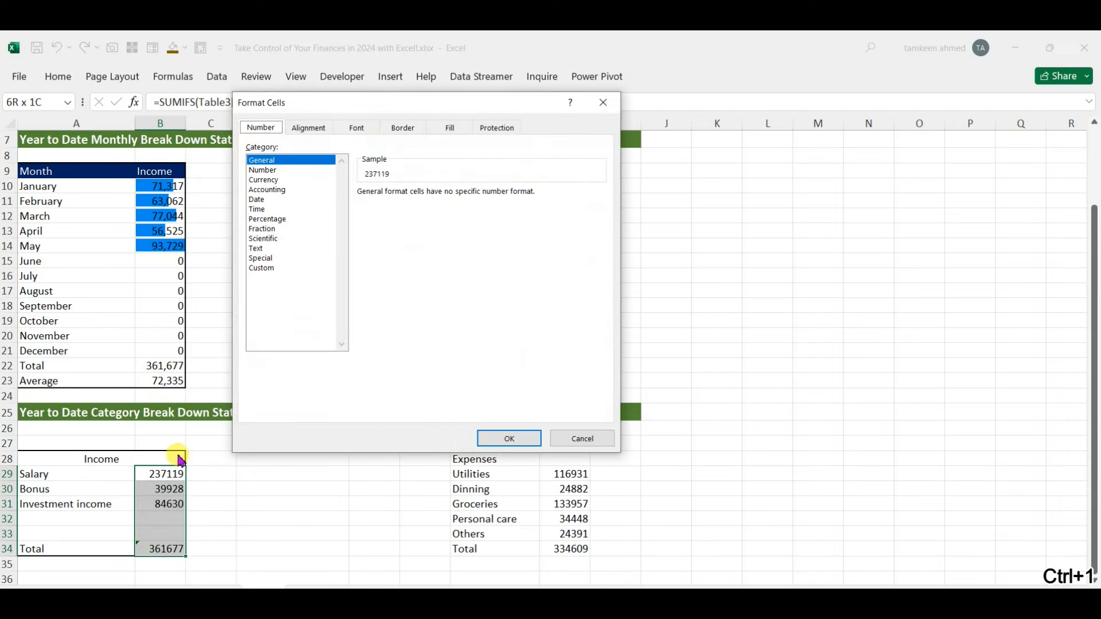
left_click(258, 181)
left_click(259, 171)
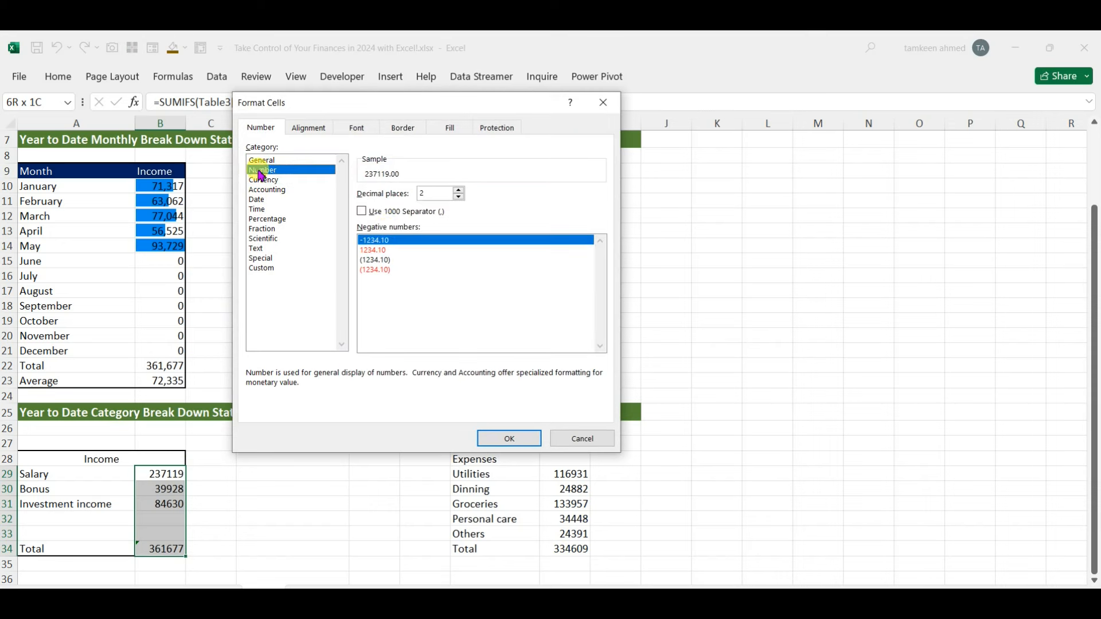
left_click(366, 212)
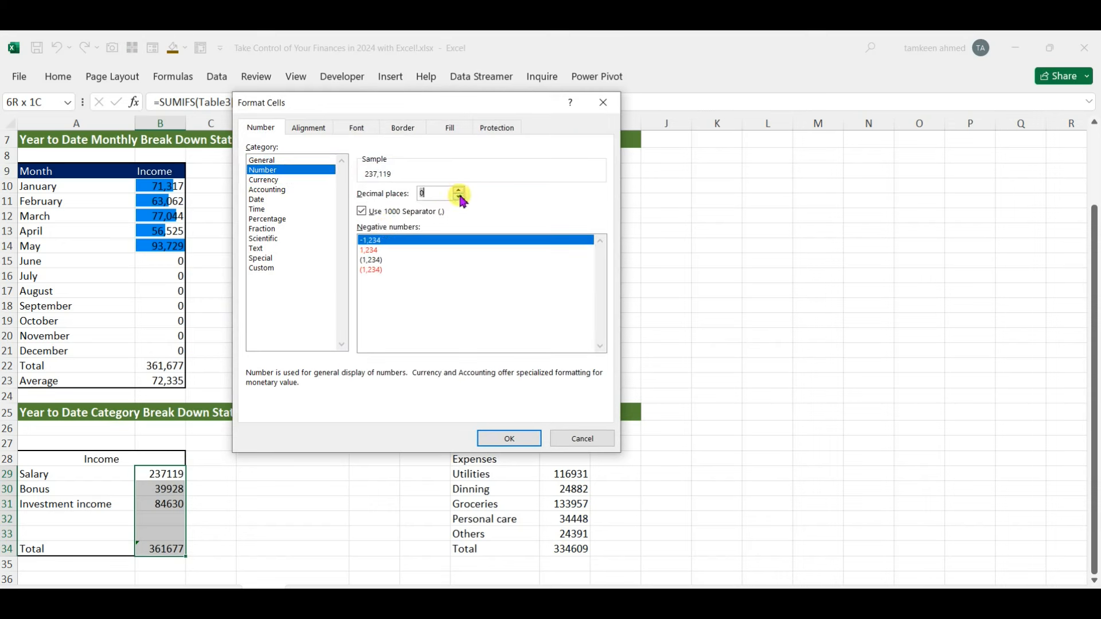
left_click(507, 438)
left_click(191, 490)
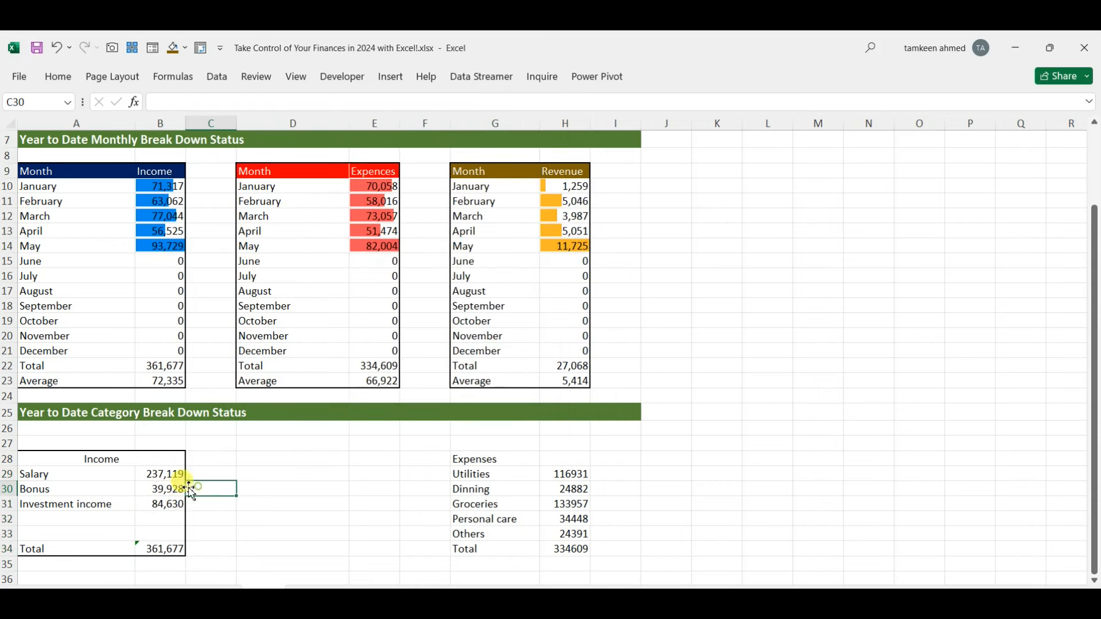
- Copy the number format of B29 to the expense amounts in H29:H34 with Format Painter
left_click(163, 474)
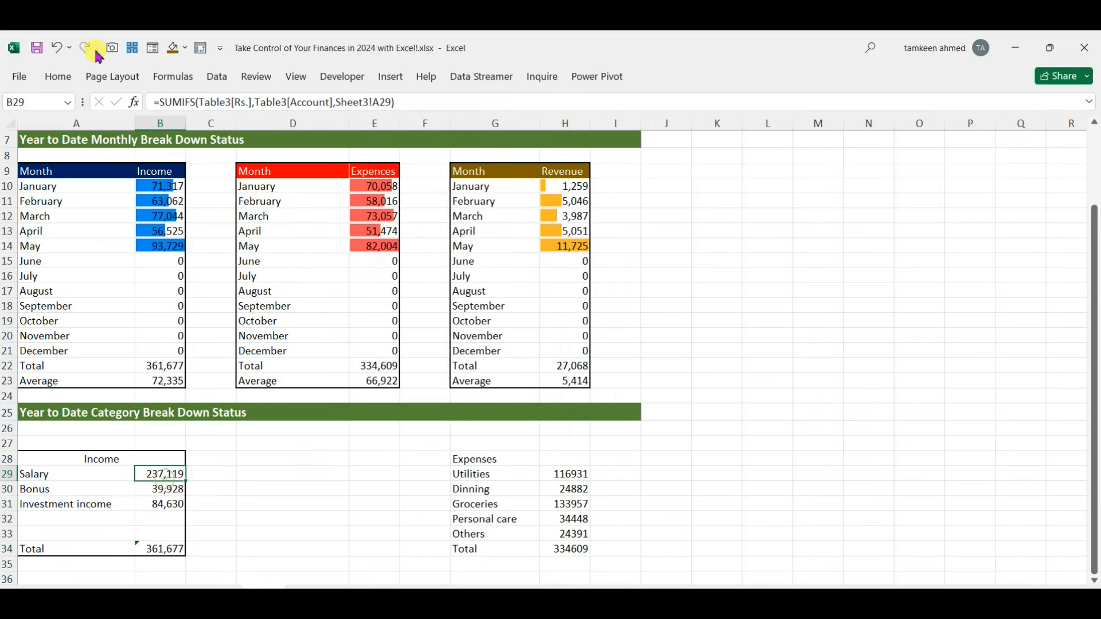
left_click(57, 77)
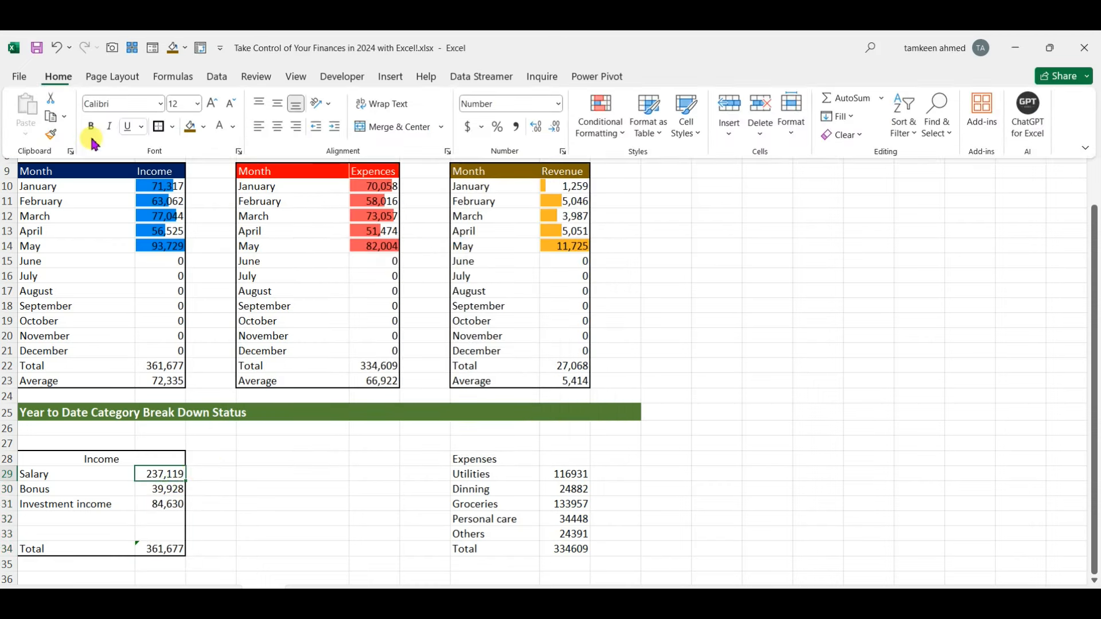
left_click(52, 138)
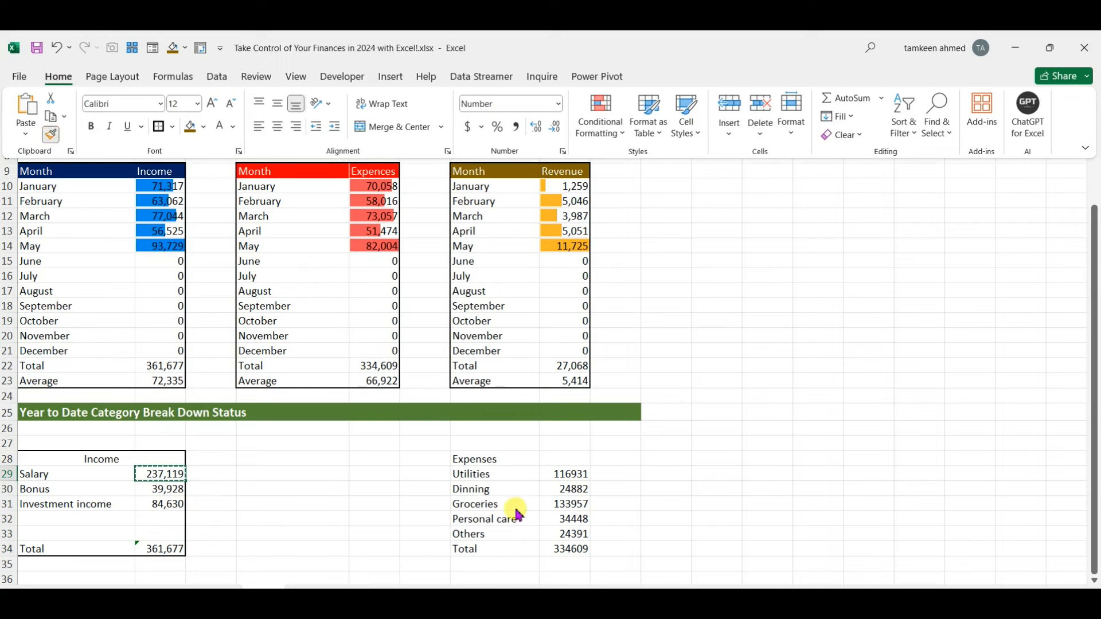
left_click_drag(570, 475, 580, 550)
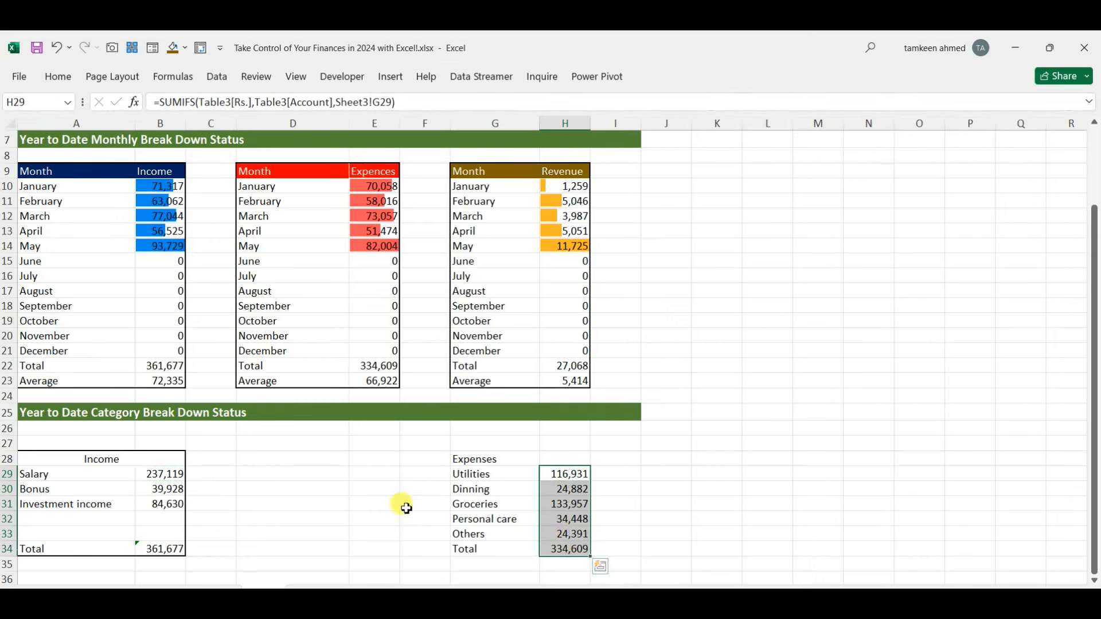
- Give the merged Income heading in row 28 a dark blue fill with white text
left_click(121, 461)
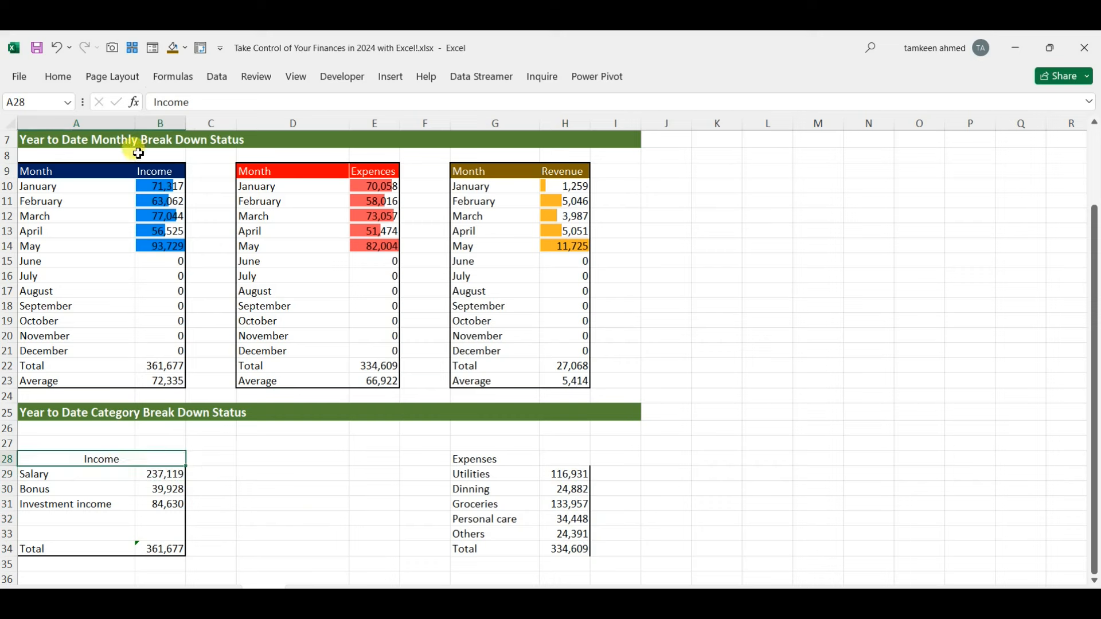
left_click(53, 77)
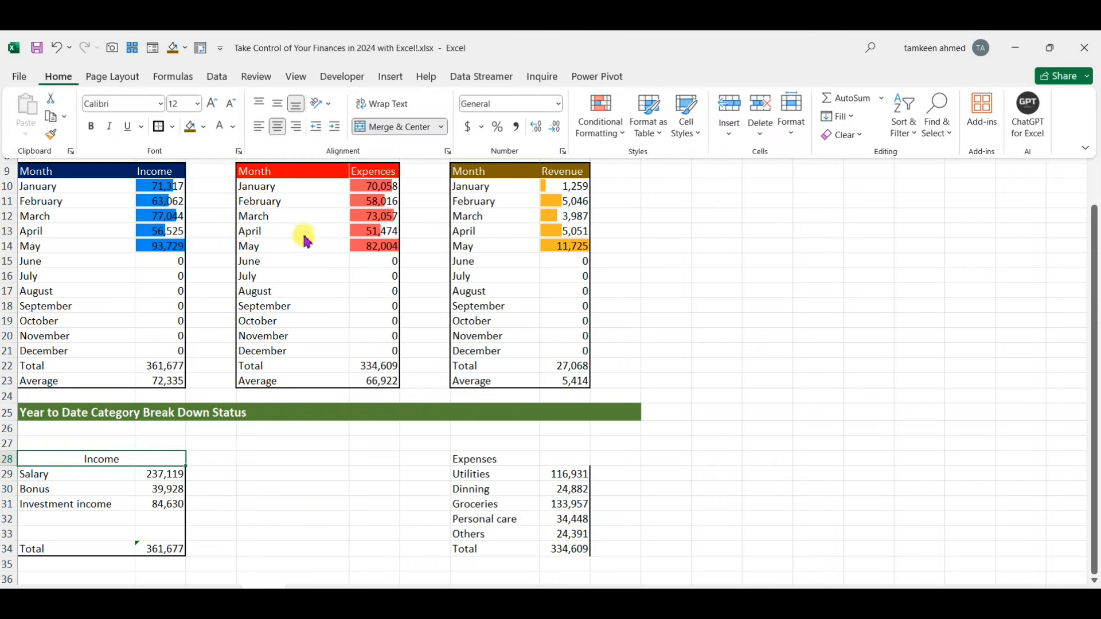
left_click(204, 127)
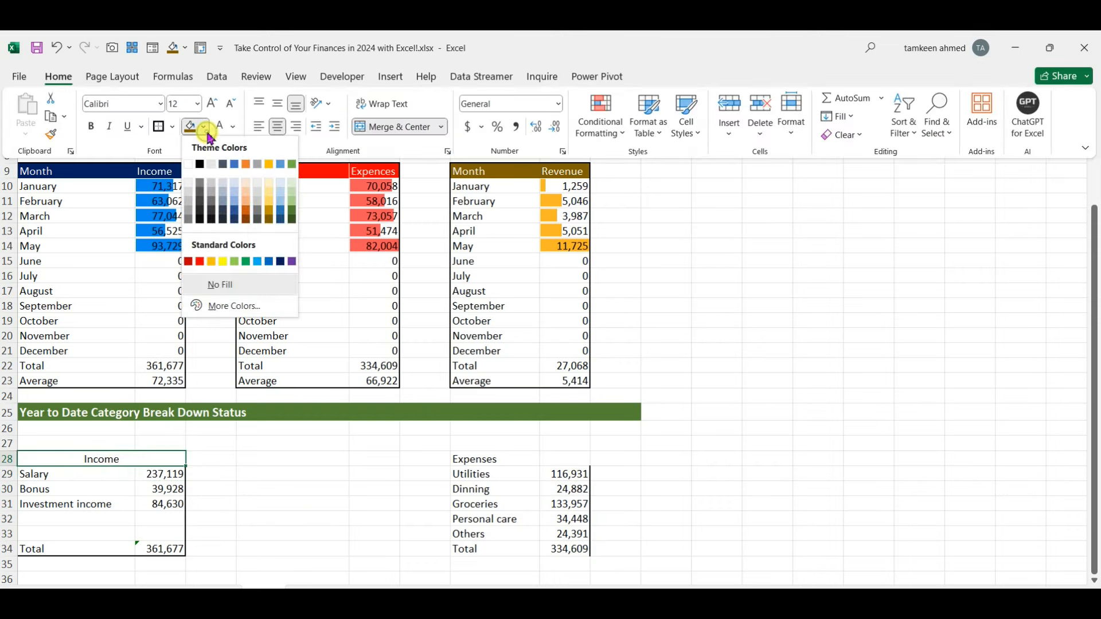
left_click(281, 262)
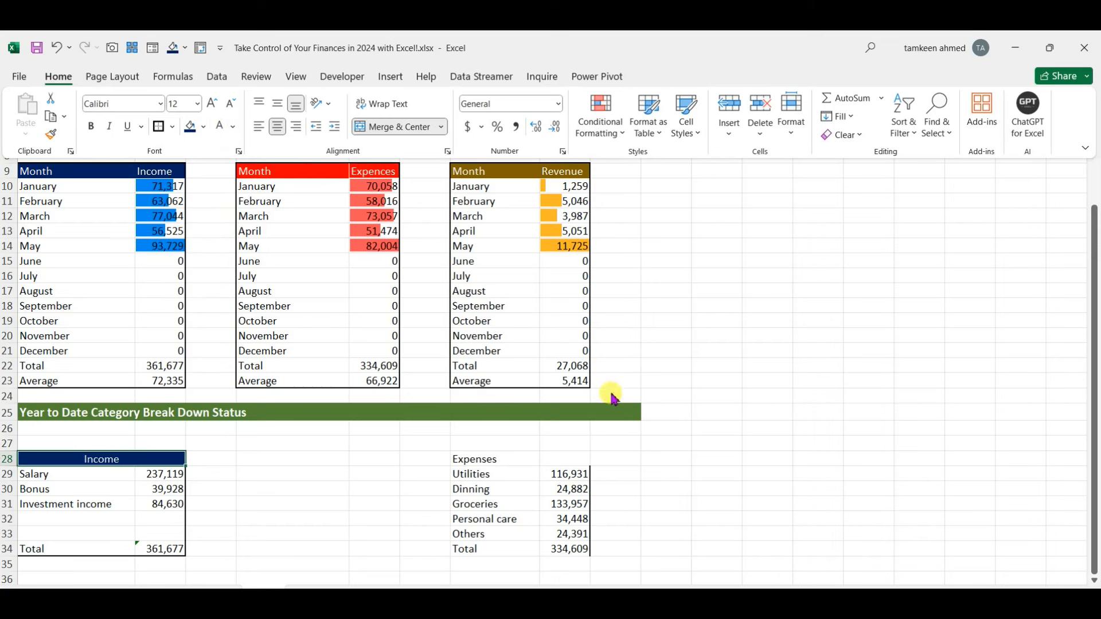
left_click(561, 488)
- Merge and center the Expenses heading across G28:H28
left_click_drag(488, 460, 554, 457)
left_click(73, 77)
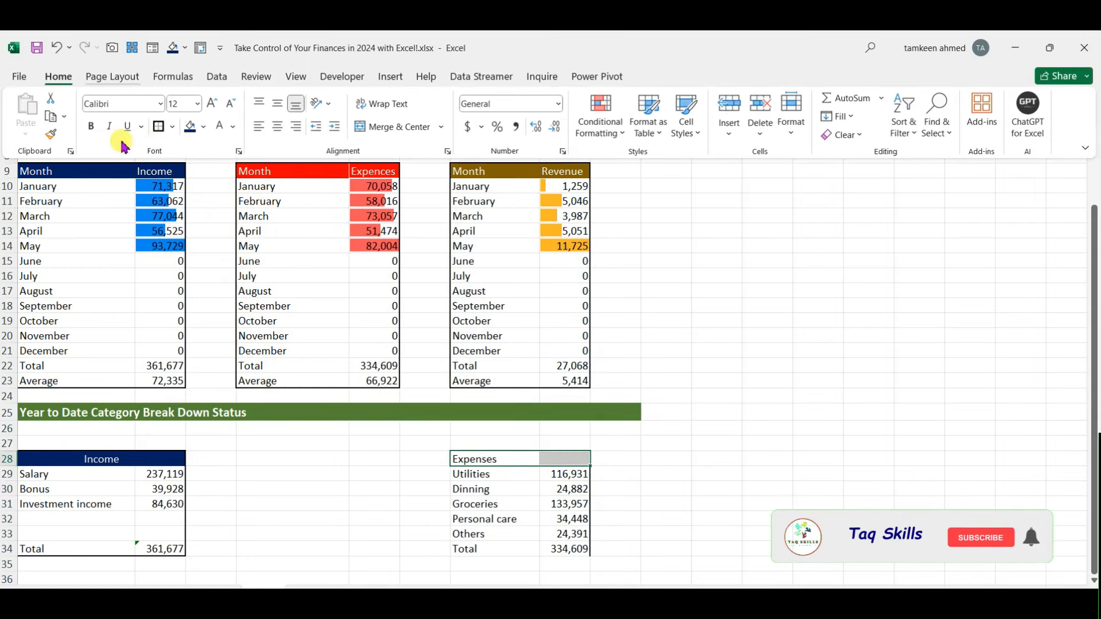
left_click(384, 127)
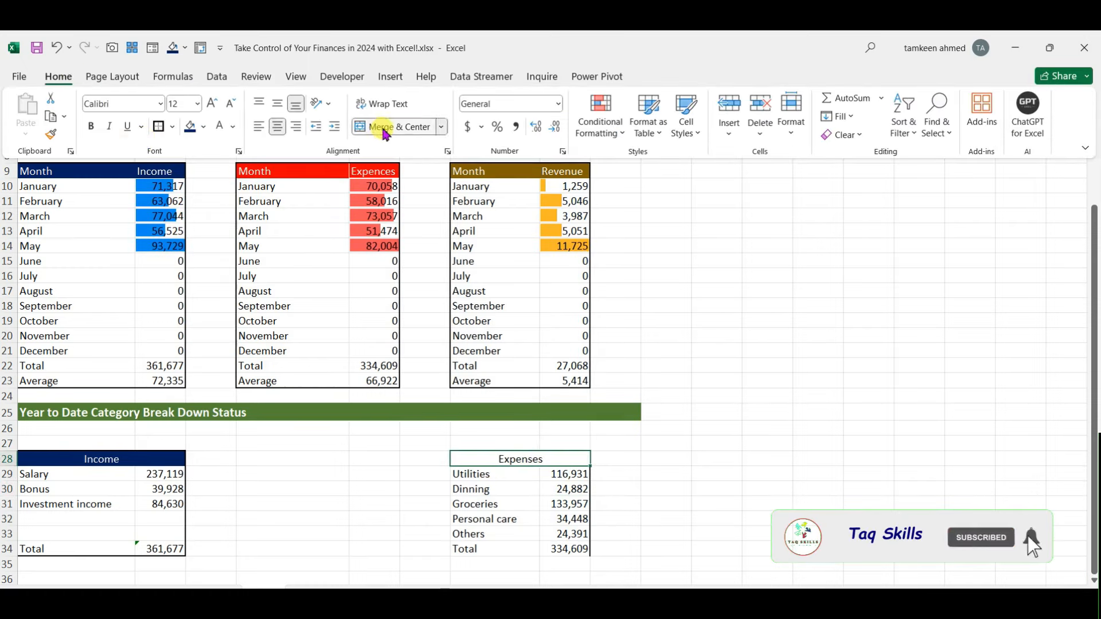
- Give the merged Expenses heading a red fill with white text
left_click(205, 127)
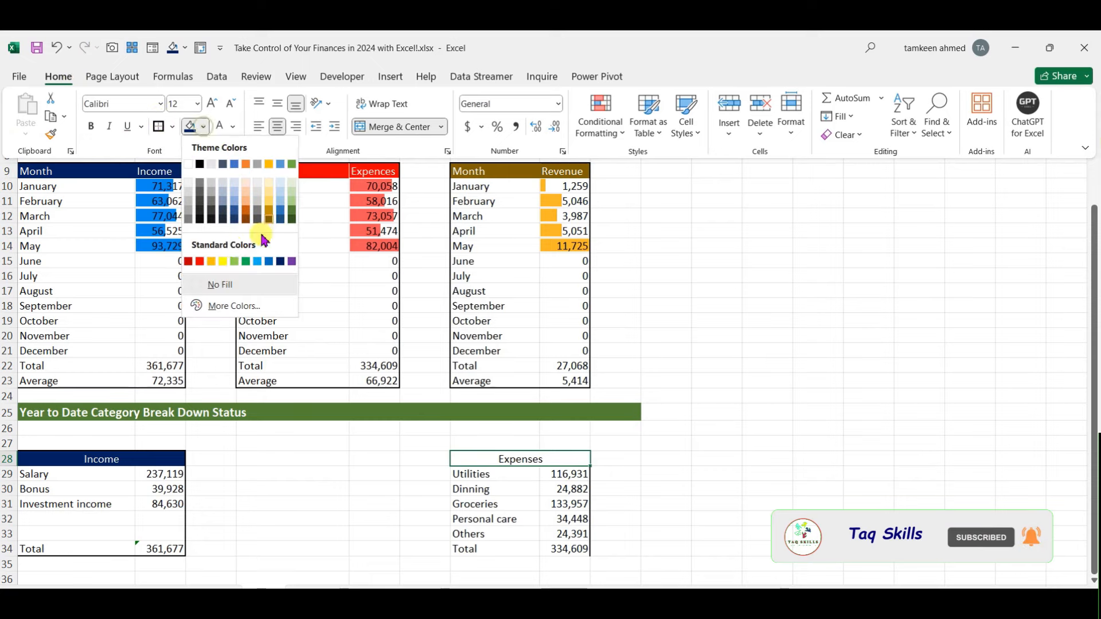
left_click(200, 262)
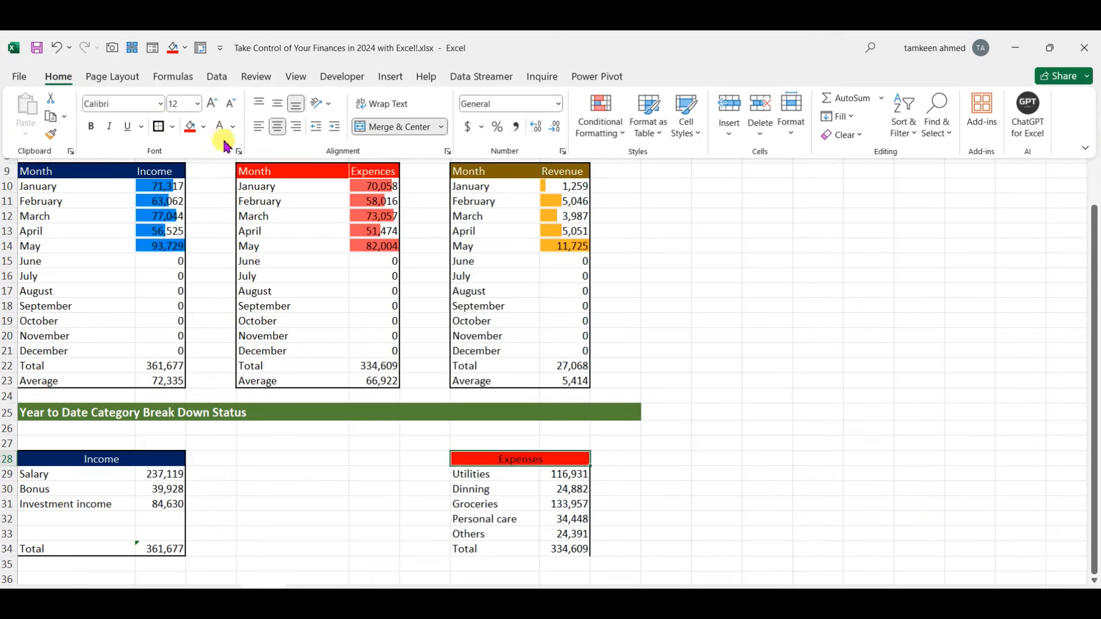
left_click(499, 484)
left_click(506, 491)
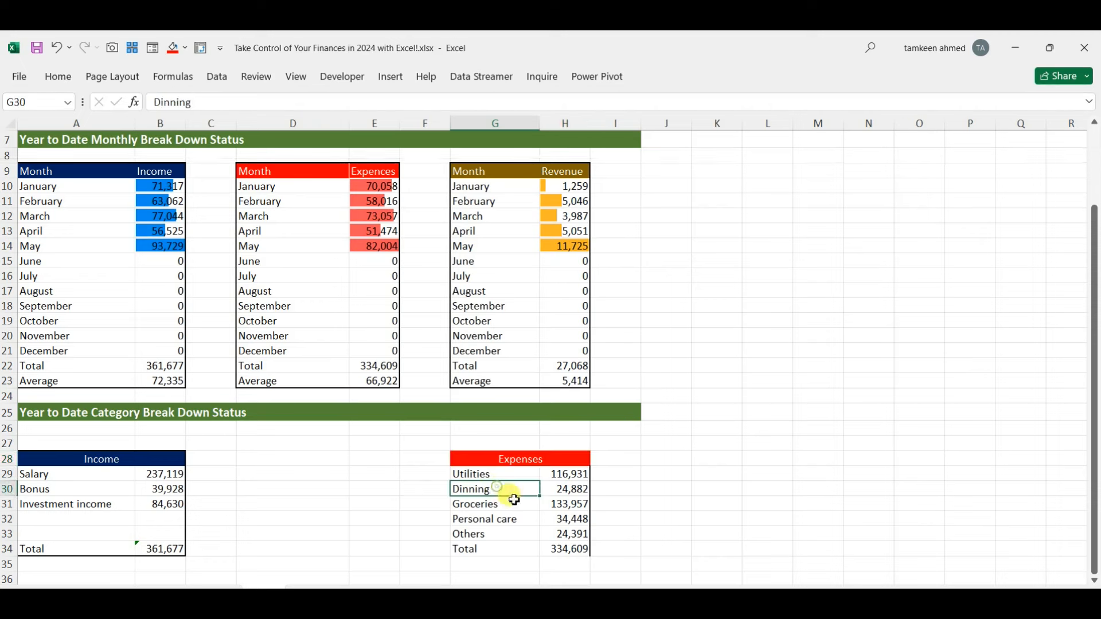
- Put an outside border around the expense category table G28:H34
left_click_drag(526, 459, 562, 549)
left_click(59, 77)
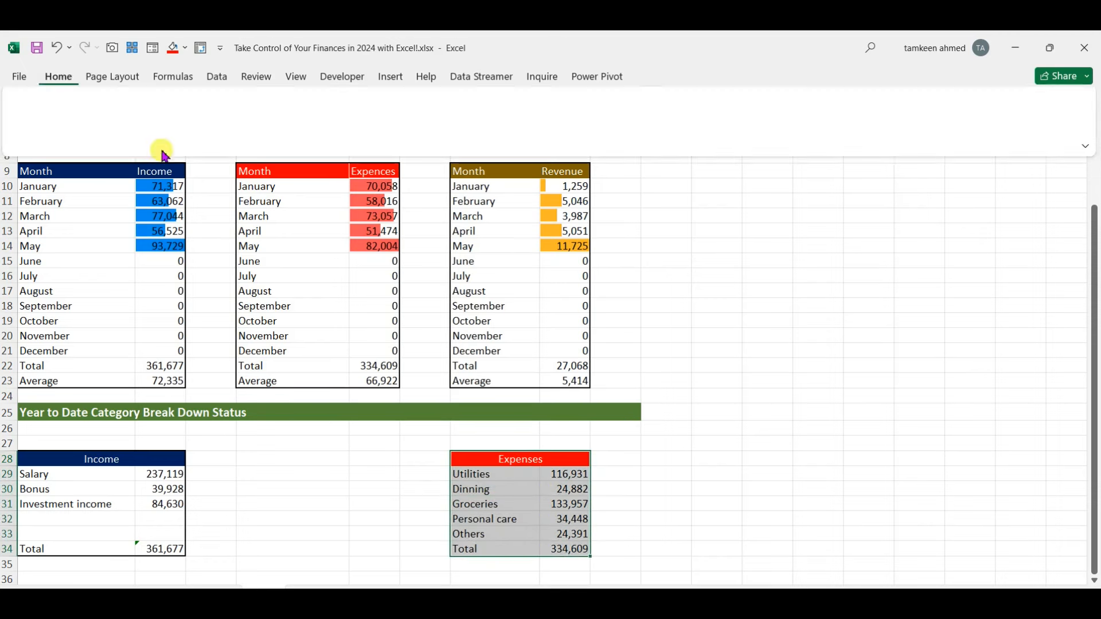
left_click(607, 459)
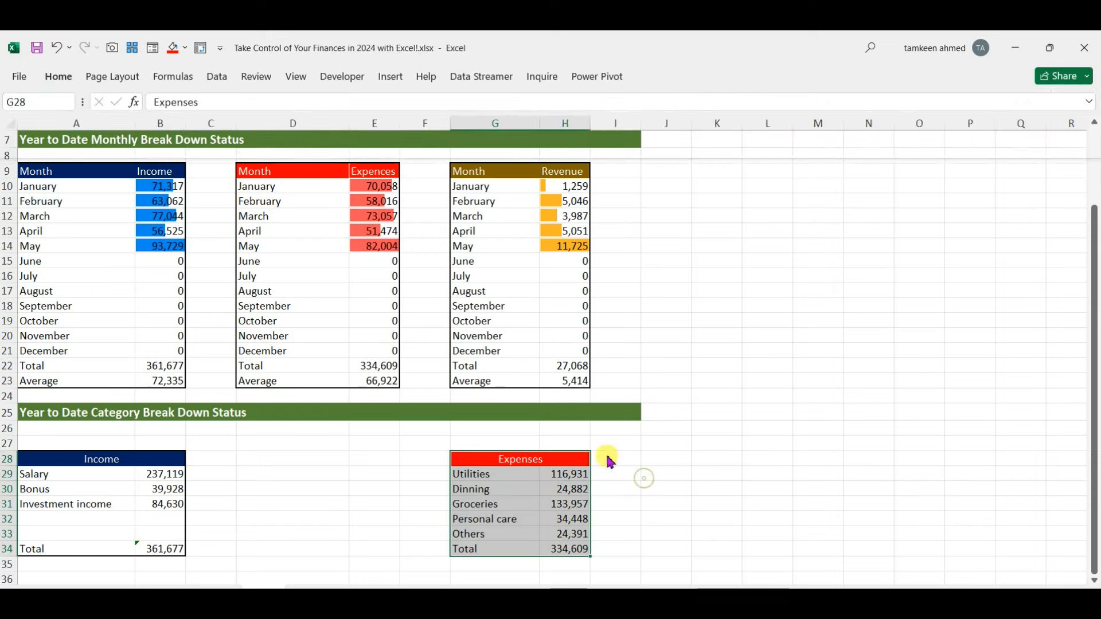
left_click(605, 457)
- Apply green gradient data bars to the income category amounts in B29:B32
left_click_drag(169, 478, 180, 518)
left_click(63, 77)
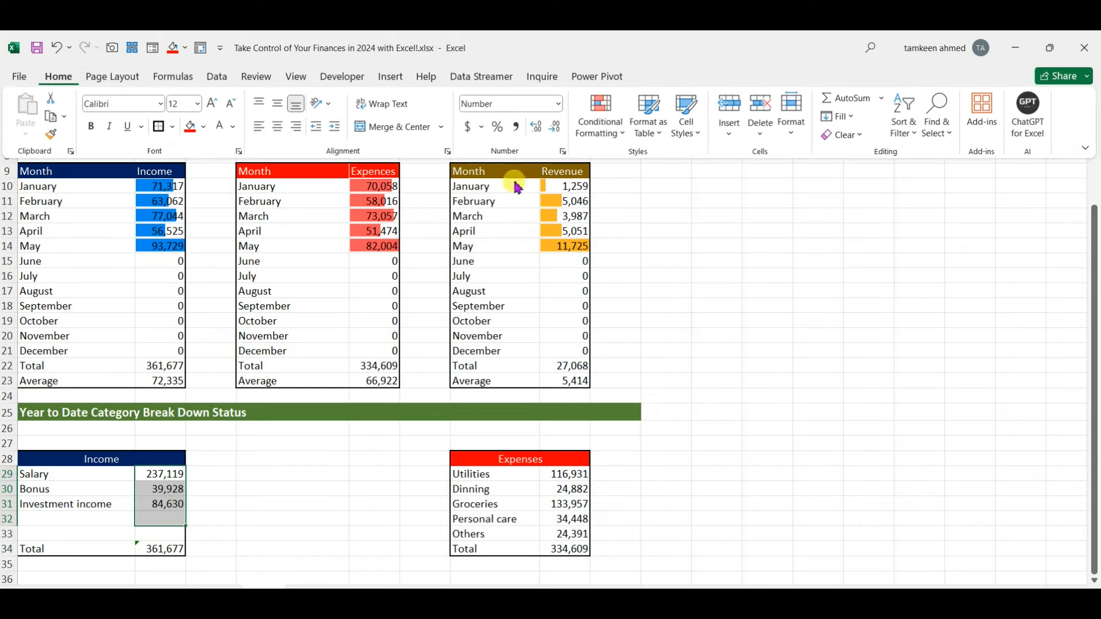
left_click(603, 128)
mouse_move(681, 225)
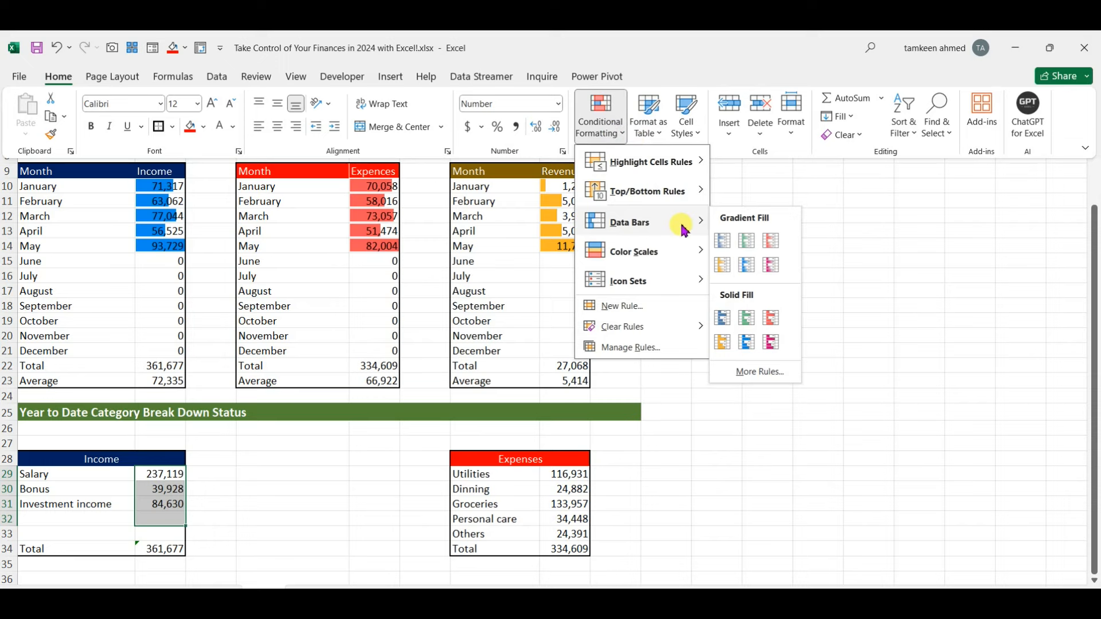
left_click(753, 250)
left_click(597, 489)
- Apply solid-fill red data bars to the expense category amounts in H29:H33
left_click_drag(569, 474, 560, 536)
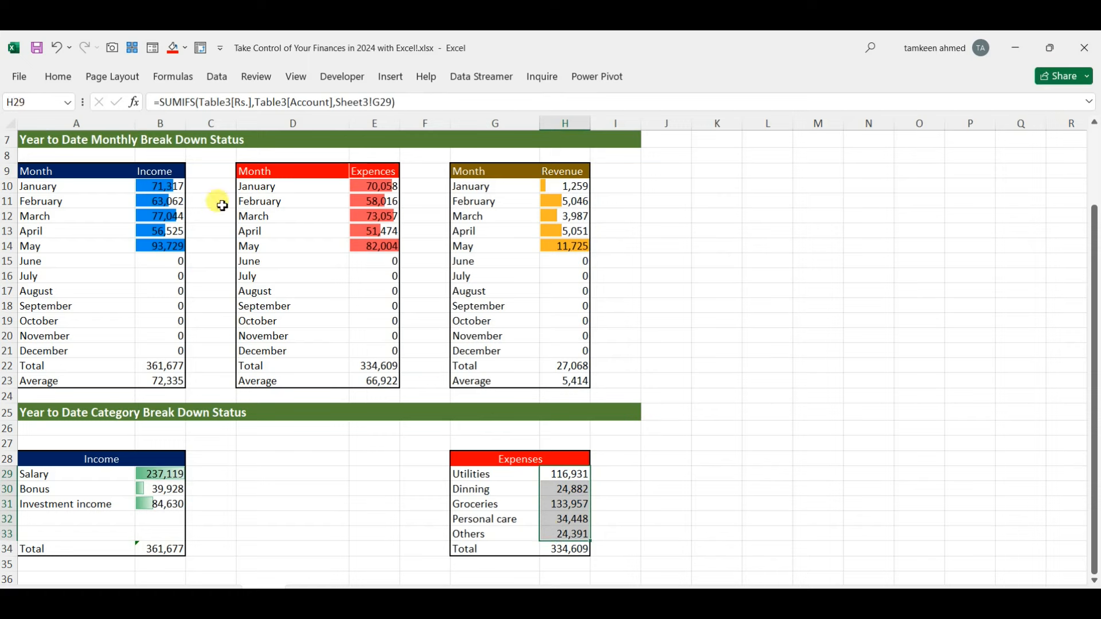
left_click(59, 77)
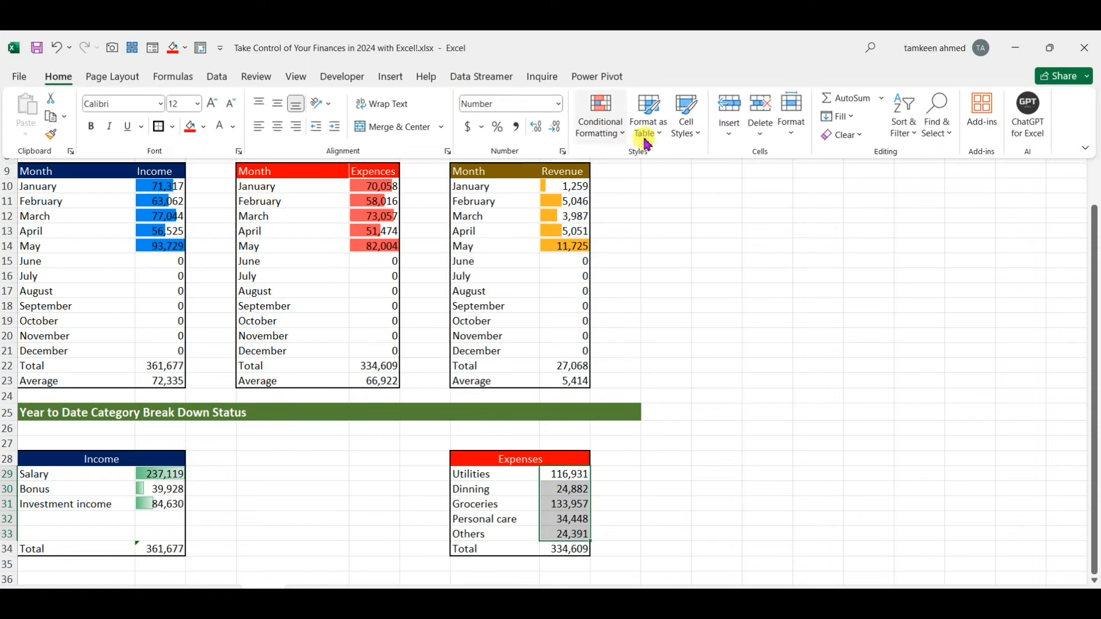
left_click(602, 123)
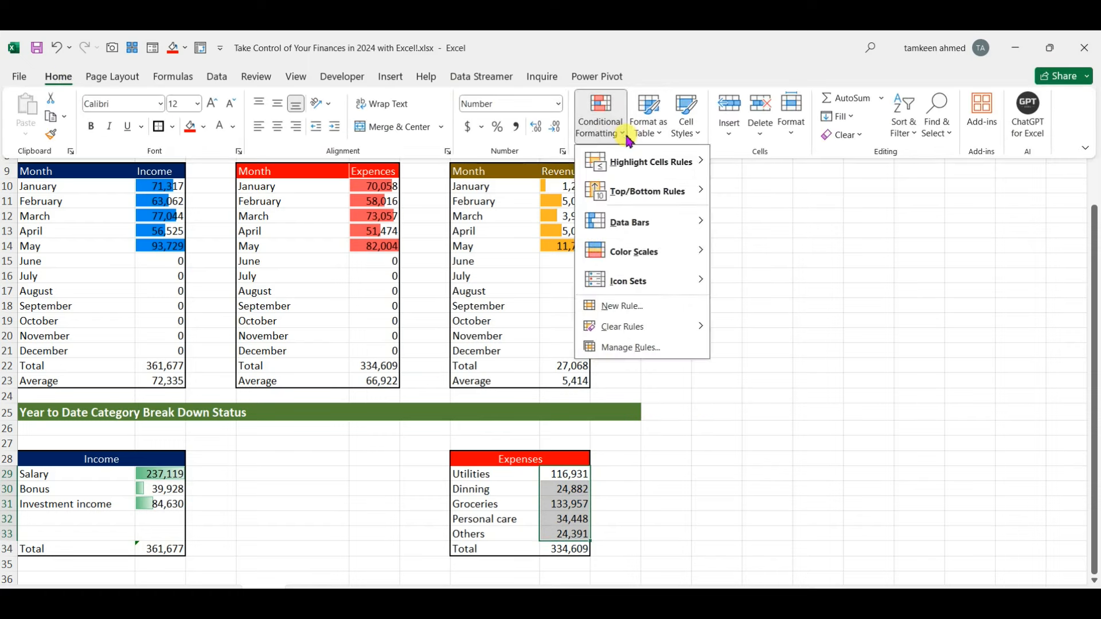
mouse_move(681, 227)
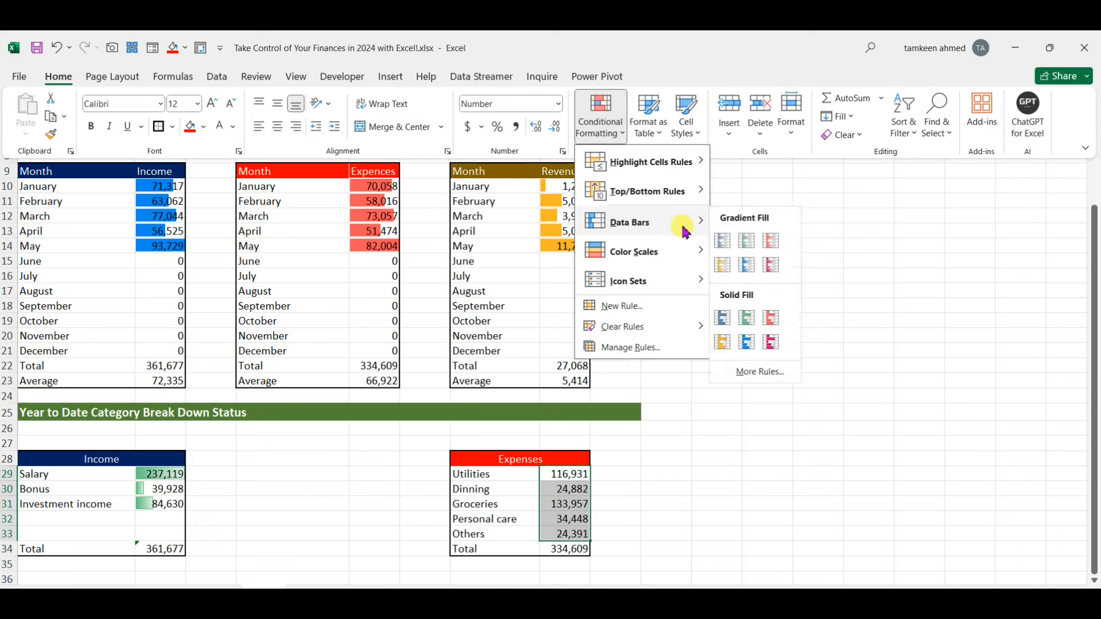
left_click(772, 320)
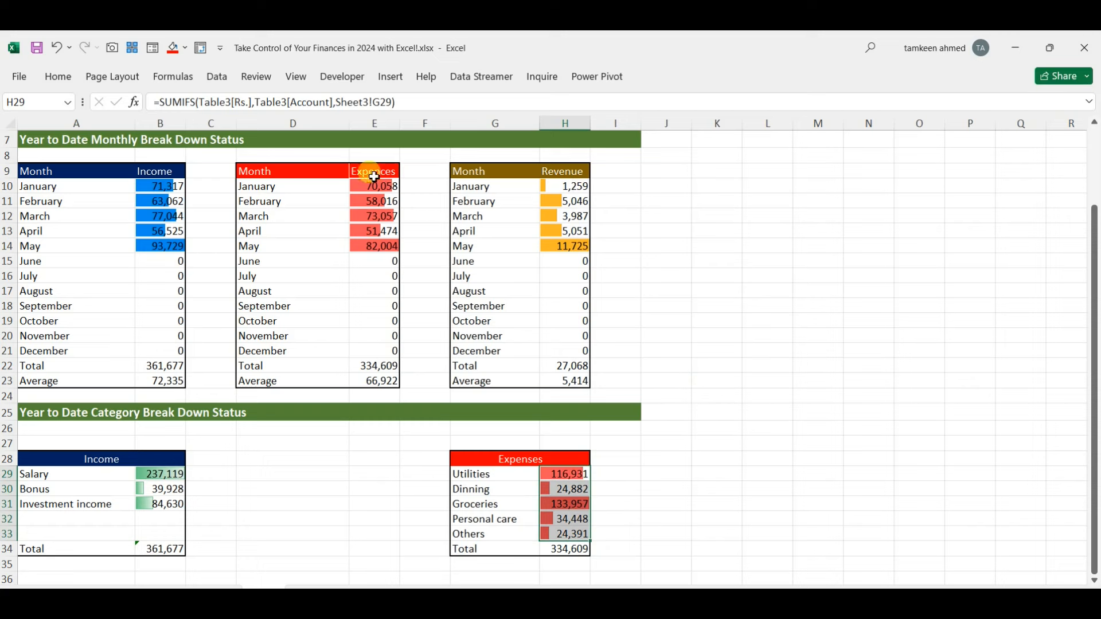
- Change the data bars on the expense category amounts in H29:H33 to the red gradient fill
left_click(59, 76)
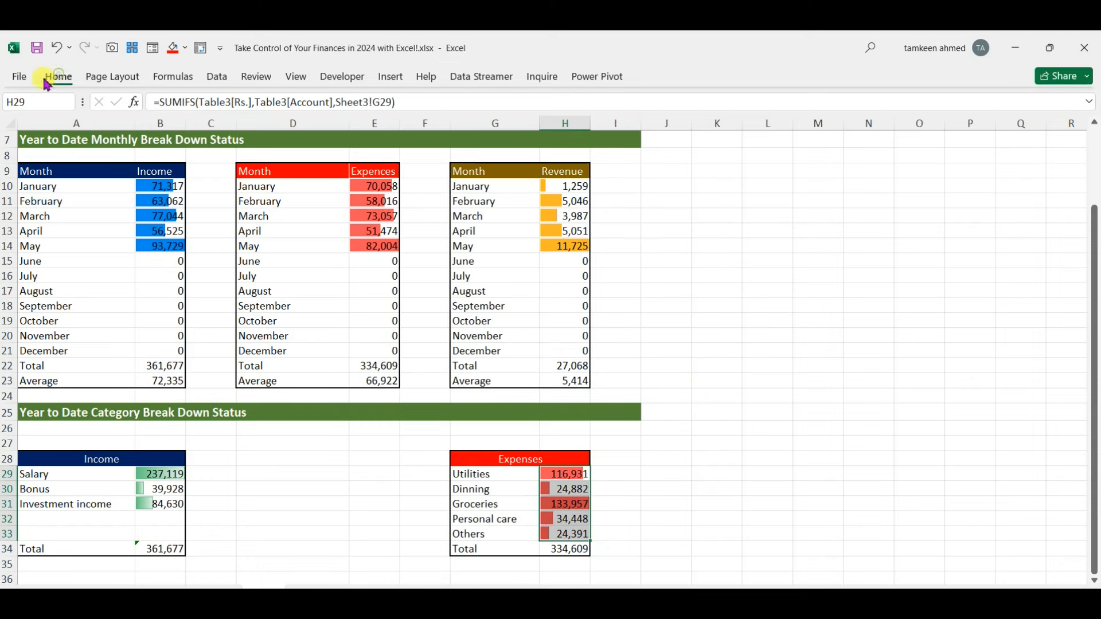
left_click(591, 148)
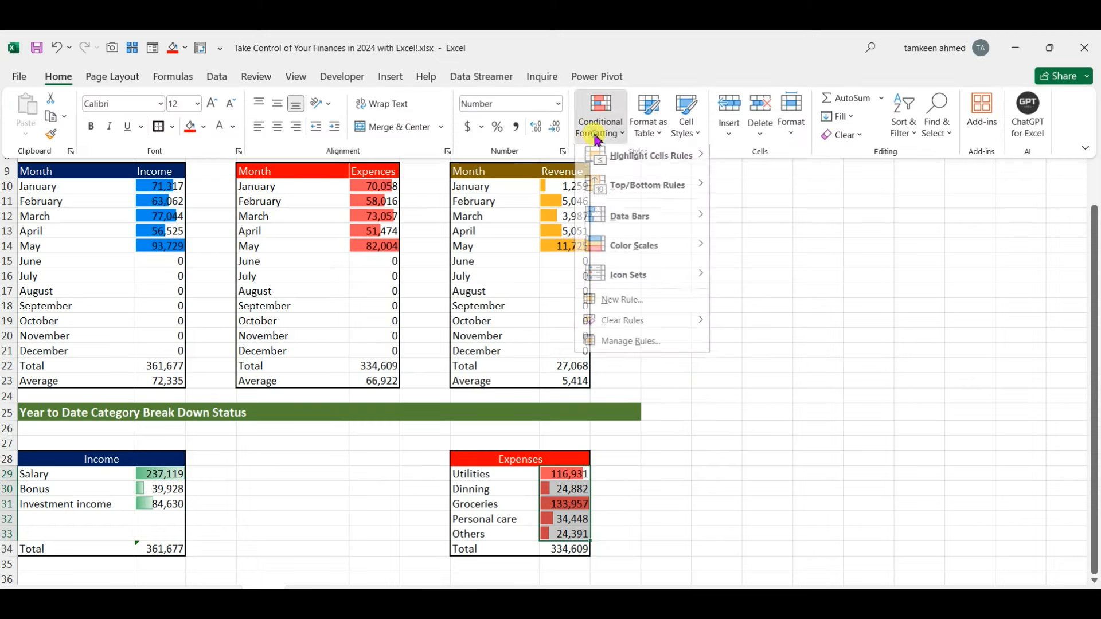
mouse_move(697, 248)
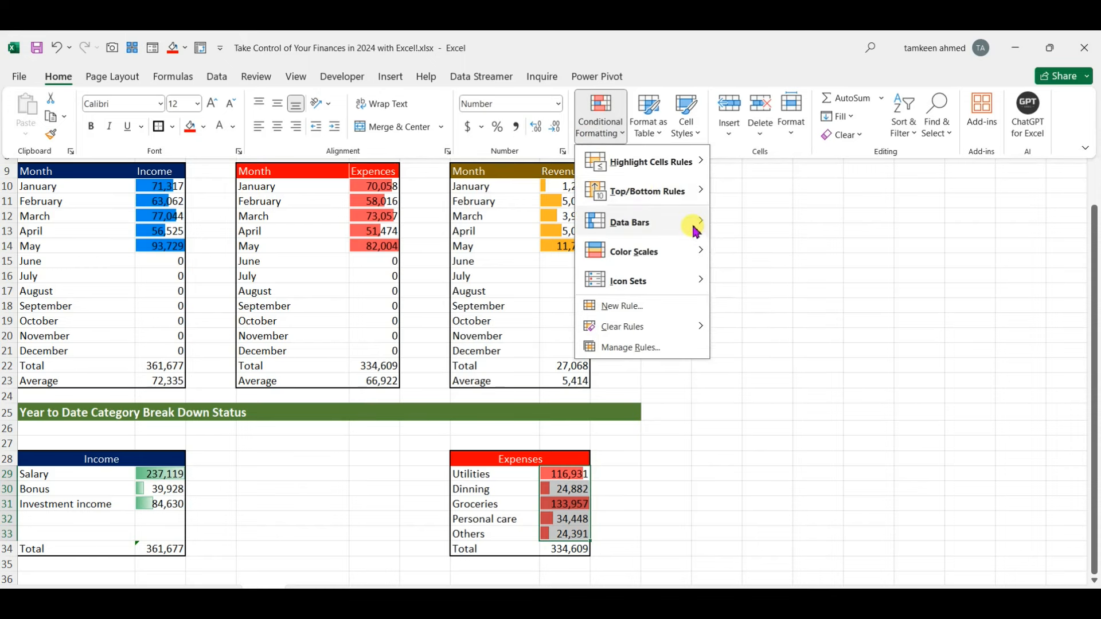
mouse_move(696, 224)
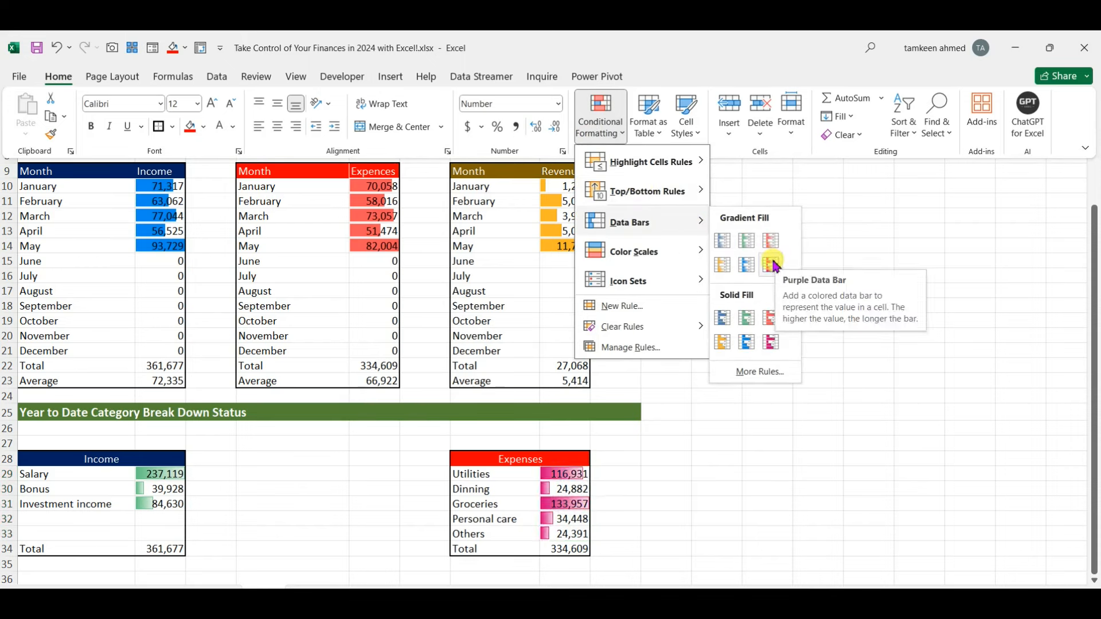
left_click(770, 240)
left_click(734, 427)
left_click(279, 492)
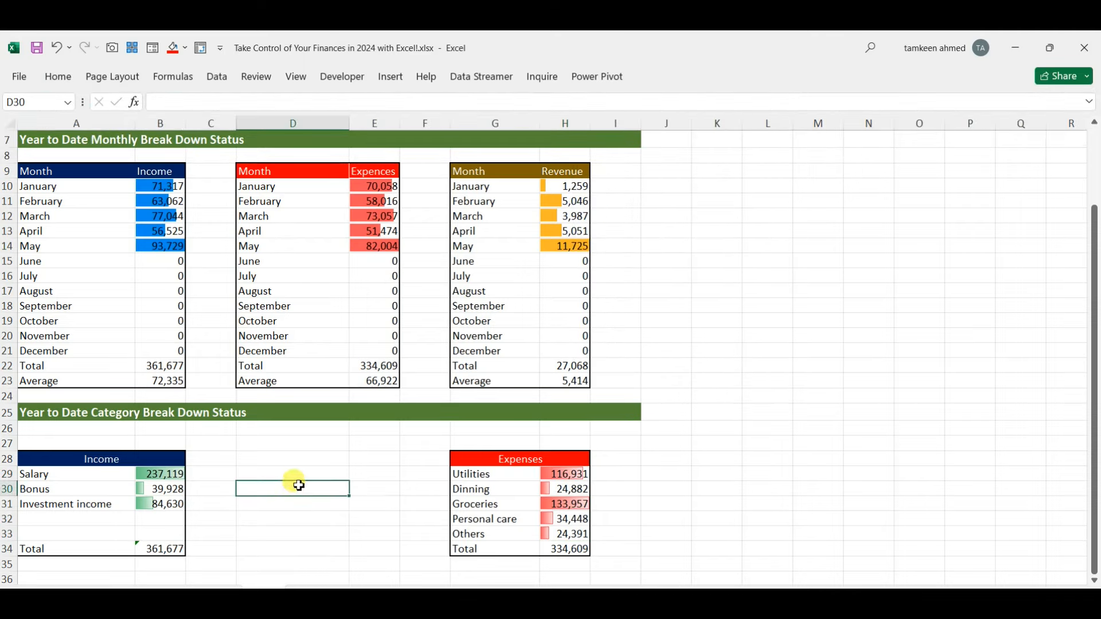
- Enter =TODAY() in B3 as the Current Date of the dashboard
scroll(299, 486, "down", 2)
scroll(297, 483, "up", 4)
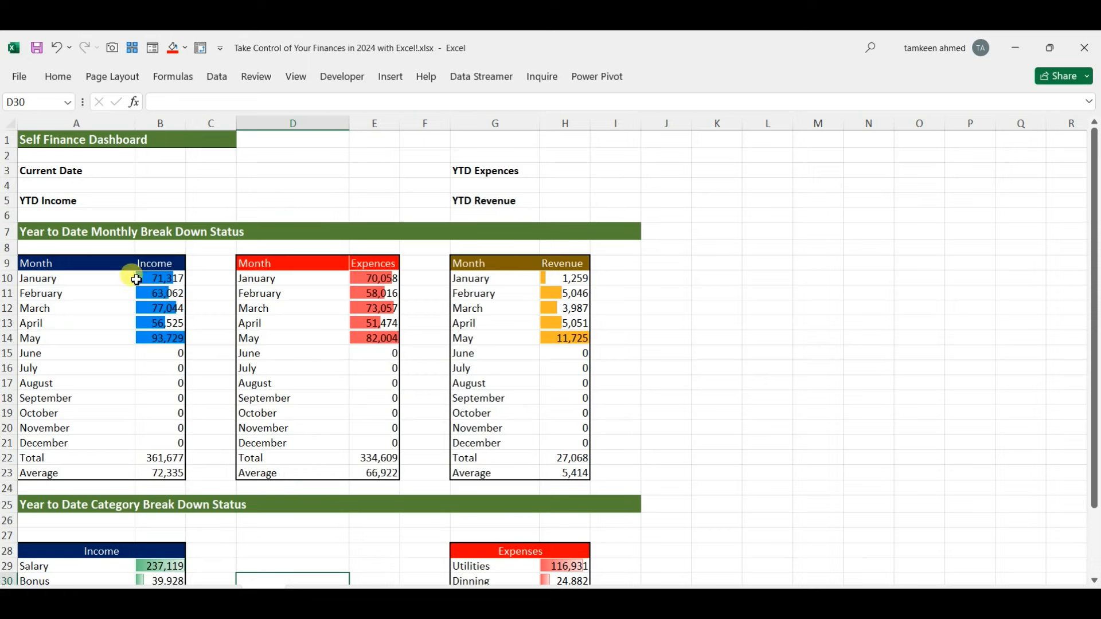
scroll(102, 360, "down", 3)
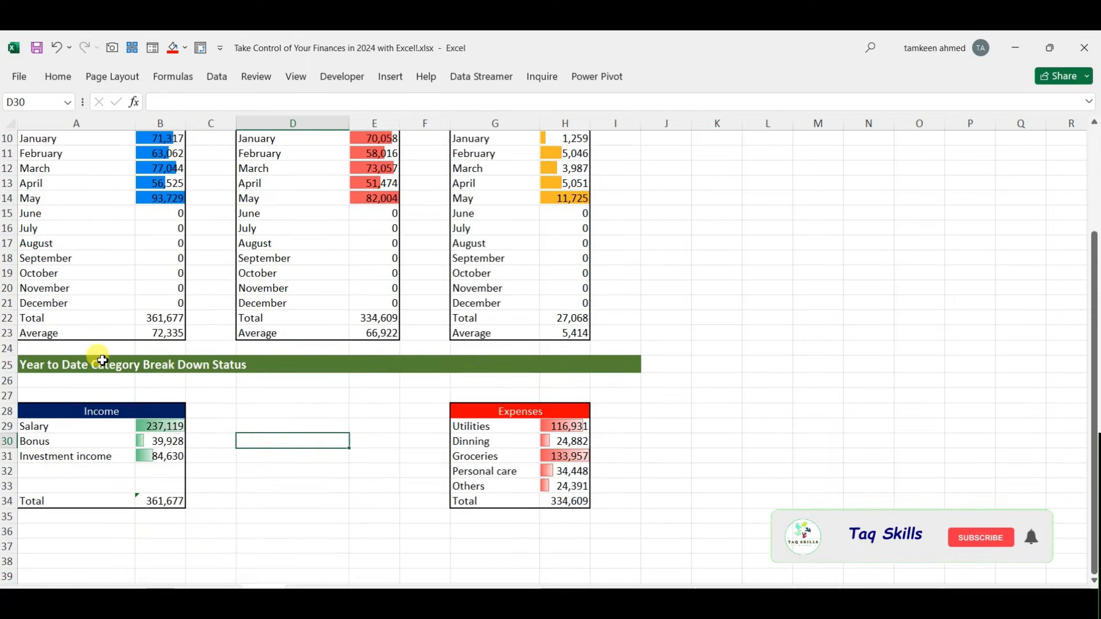
scroll(170, 477, "up", 3)
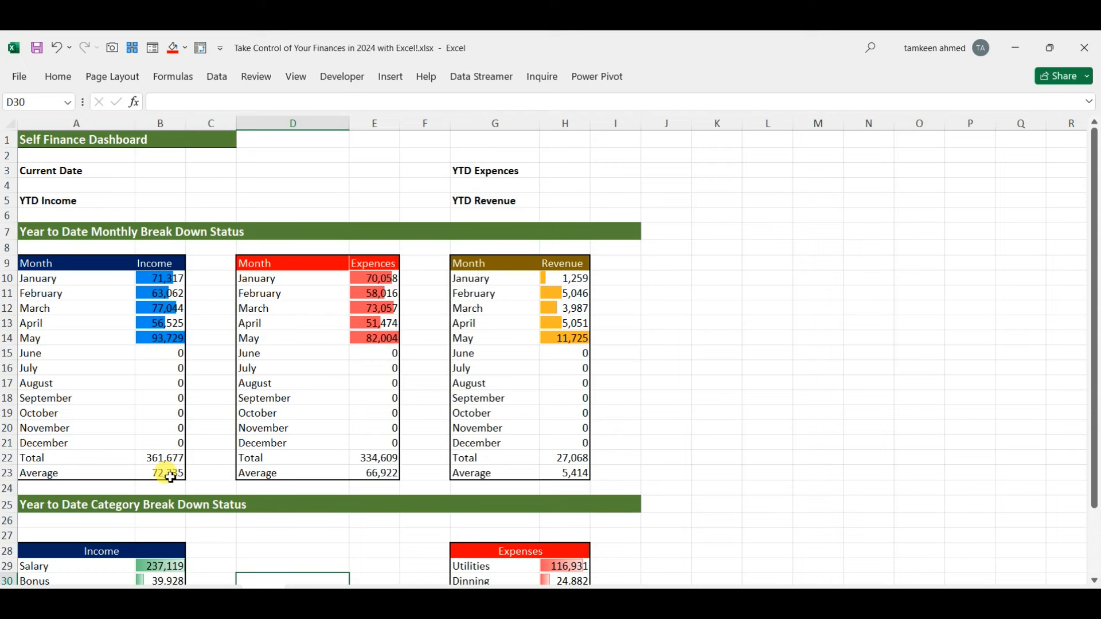
left_click(157, 171)
type("=to")
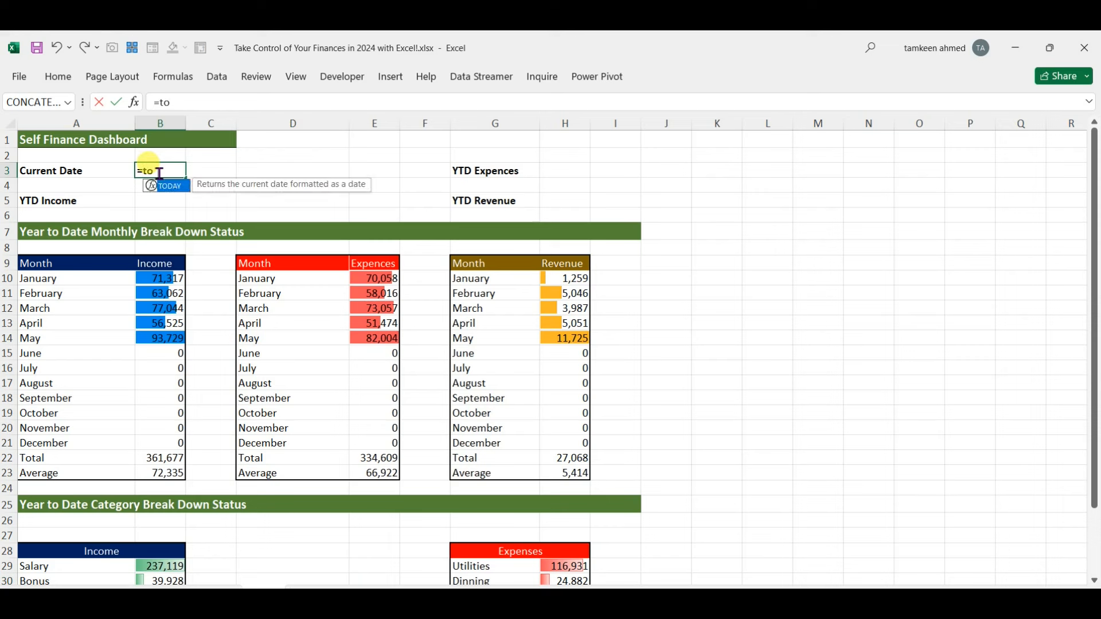
type("day(")
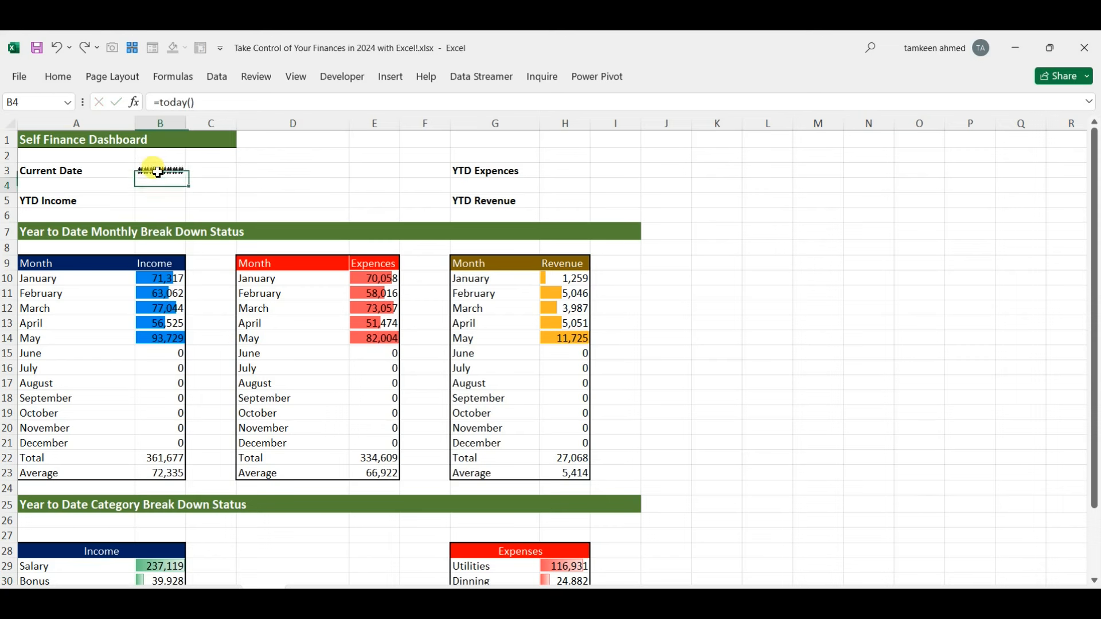
key("Return")
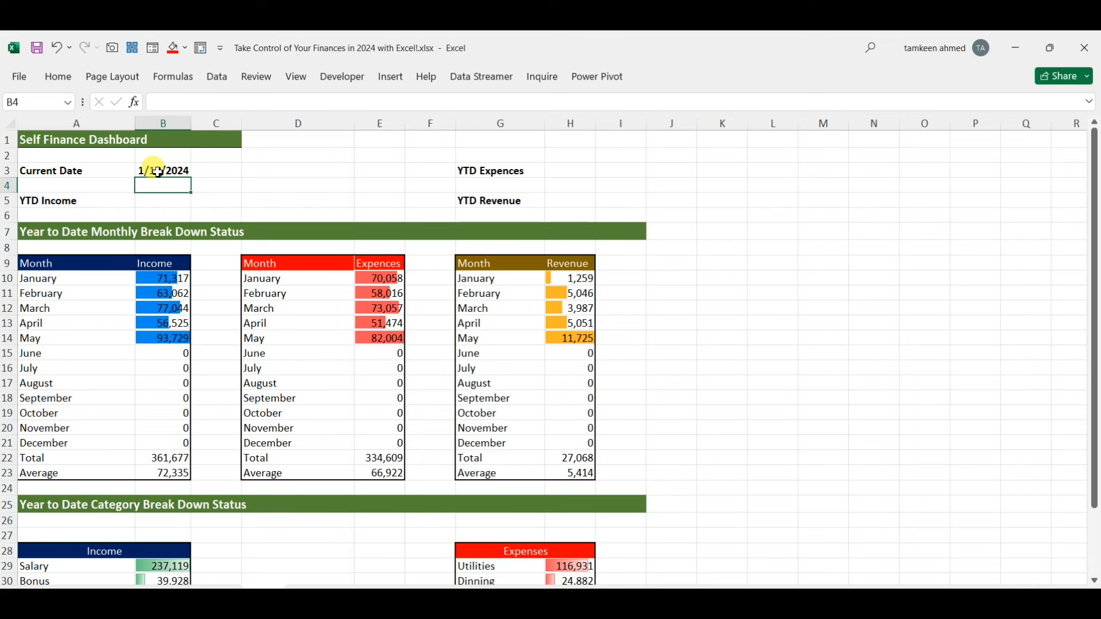
- Link the YTD Expences value in H3 to the monthly expense total with =E22
key("Right")
key("Right")
key("Right")
key("Right")
key("Right")
key("Right")
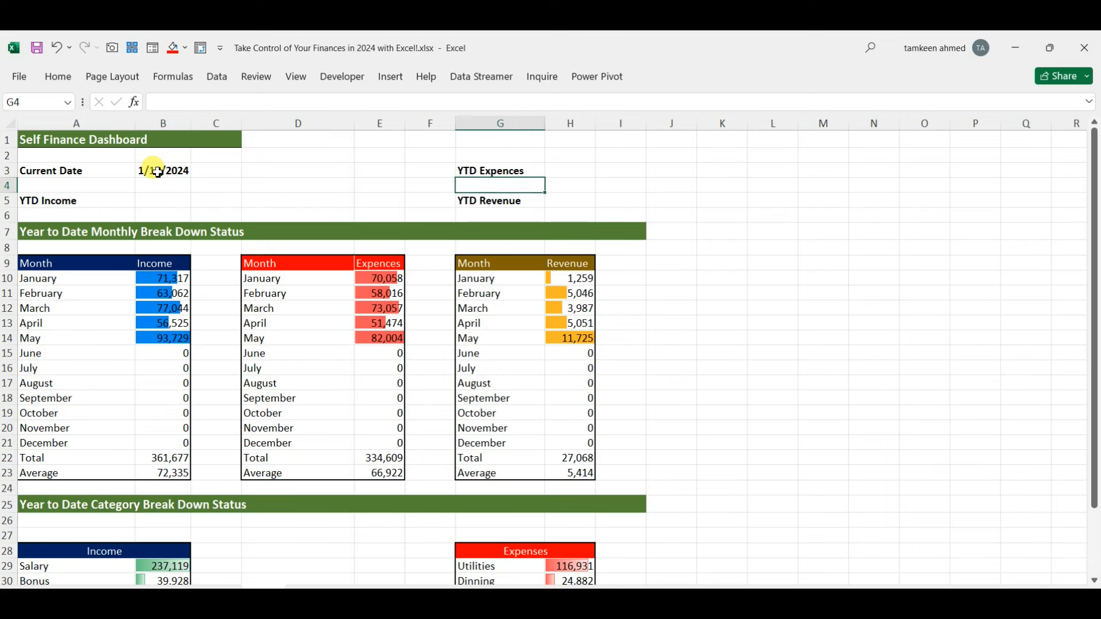
key("Up")
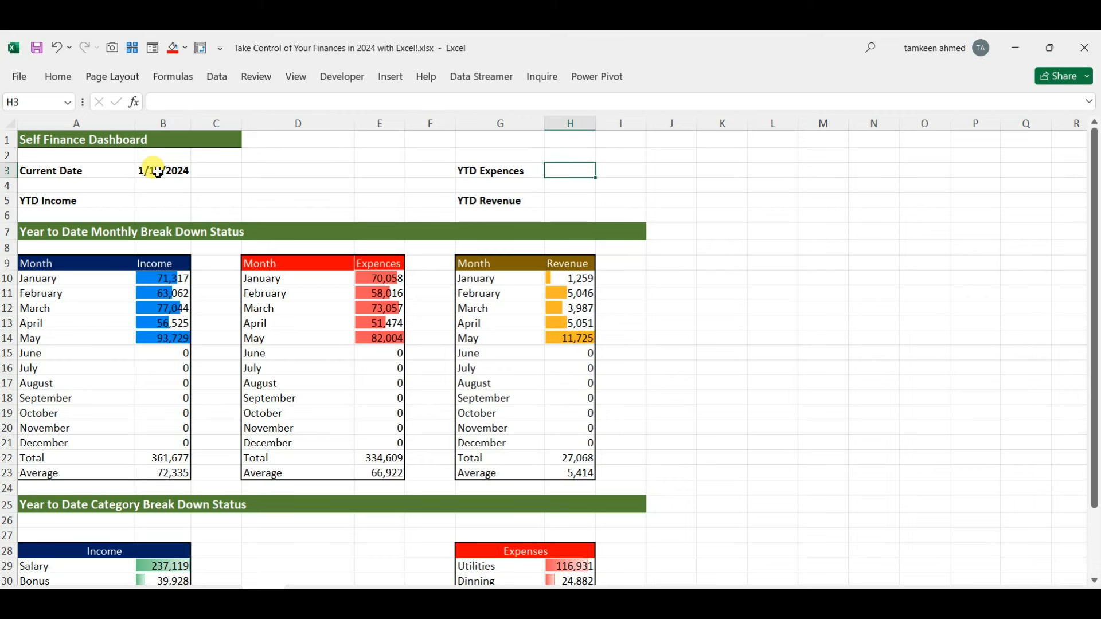
type("=")
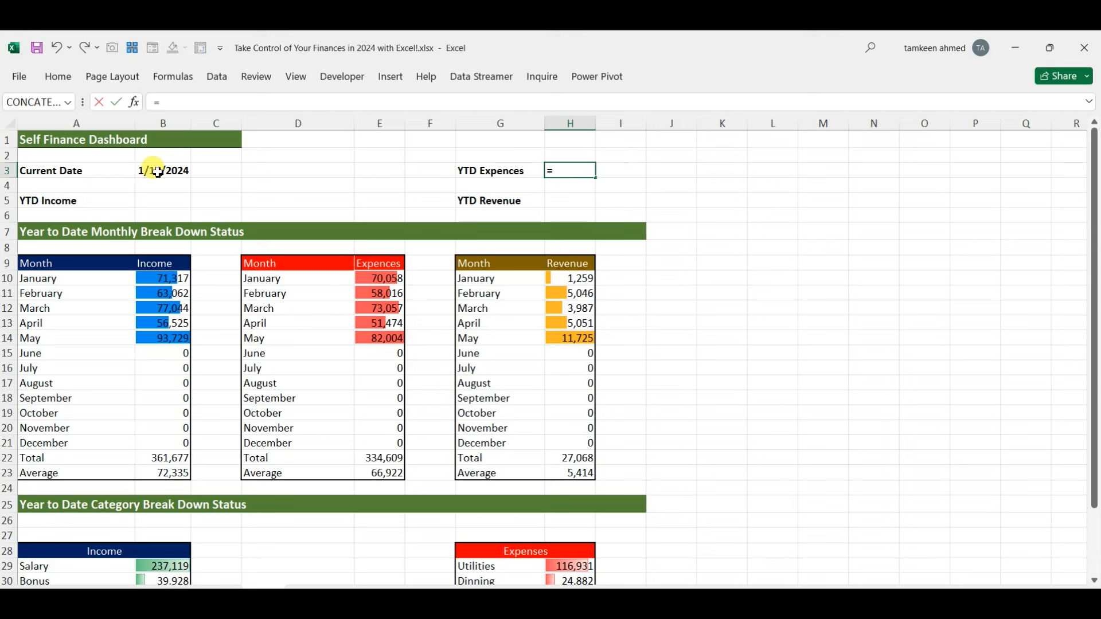
left_click(392, 462)
key("Return")
- Link the YTD Revenue value in H5 to the monthly revenue total with =H22
key("Return")
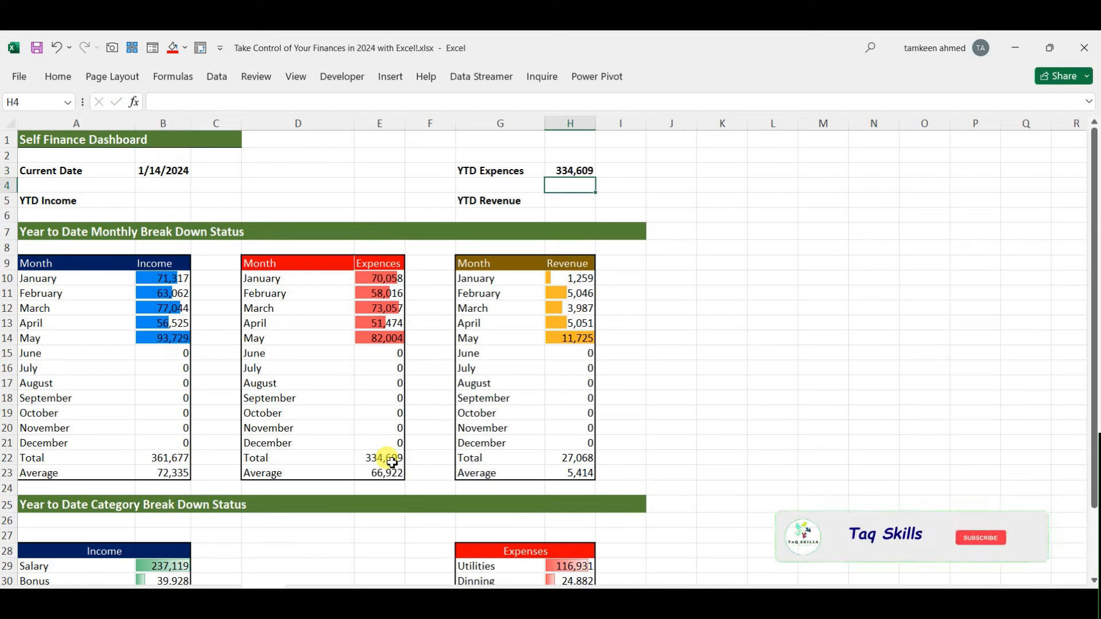
type("=")
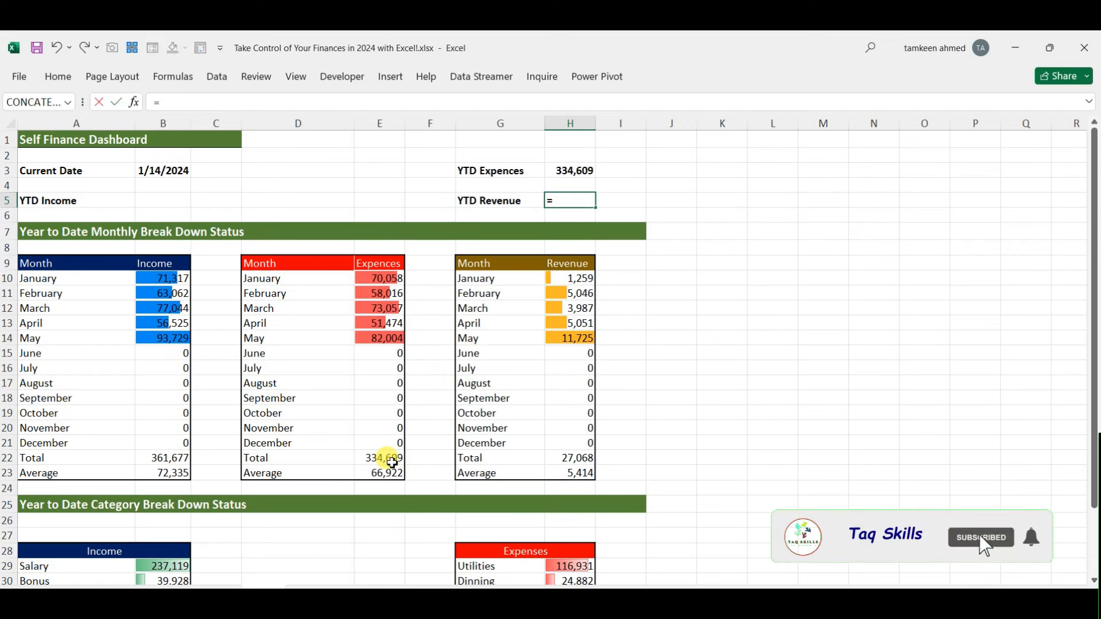
left_click(571, 457)
key("Return")
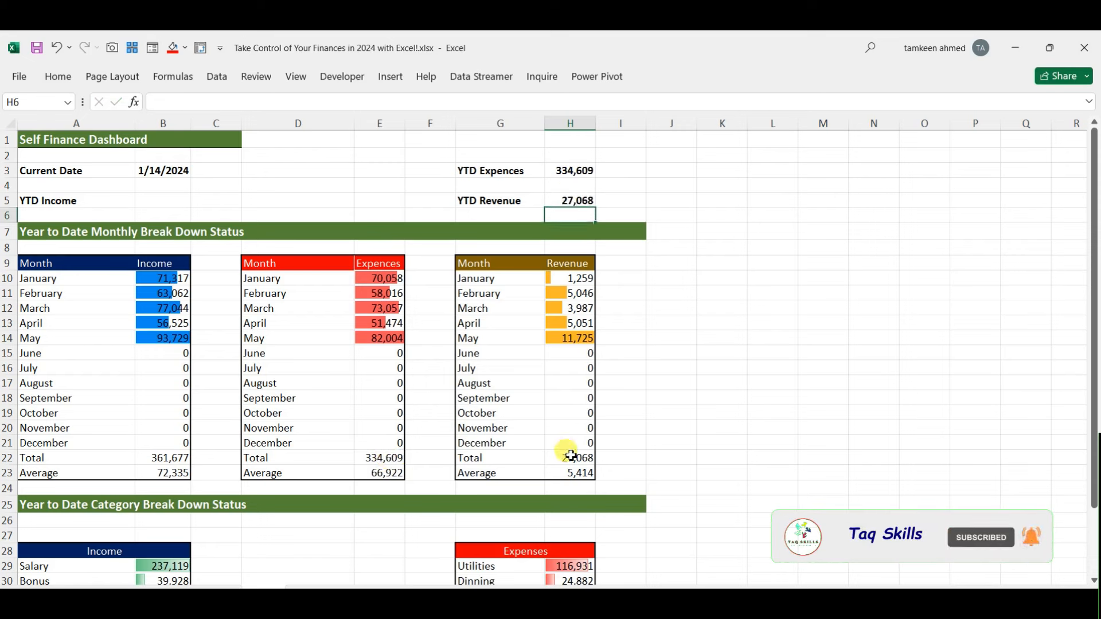
- Link the YTD Income value in B5 to the monthly income total with =B22
key("Left")
key("Left")
key("Left")
key("Left")
key("Left")
key("Left")
key("Up")
type("=")
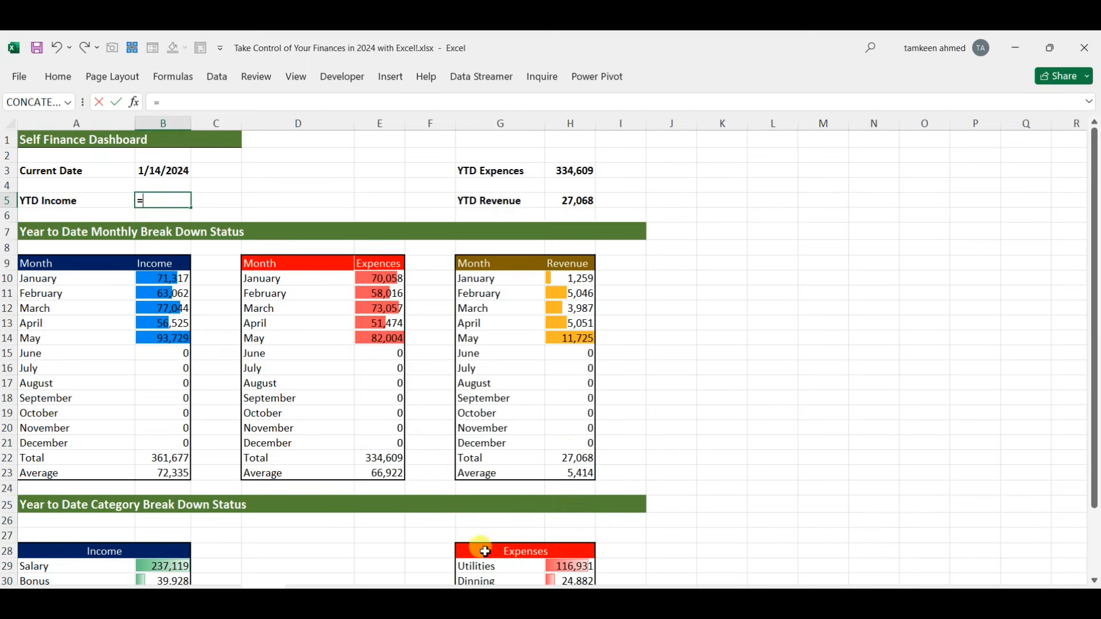
left_click(174, 458)
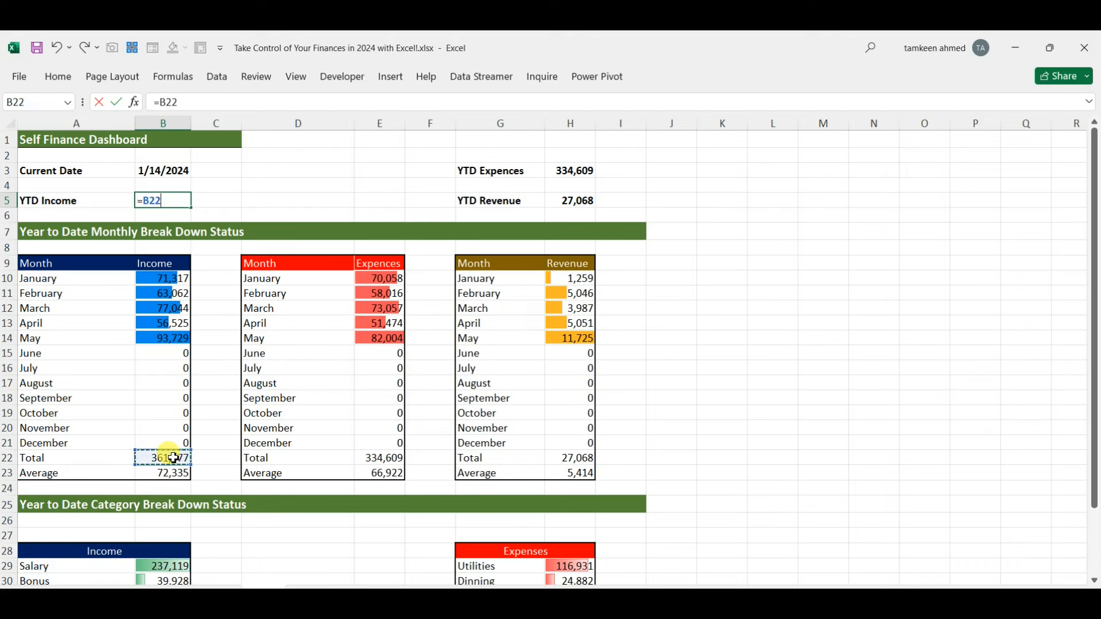
key("Return")
key("Up")
key("Up")
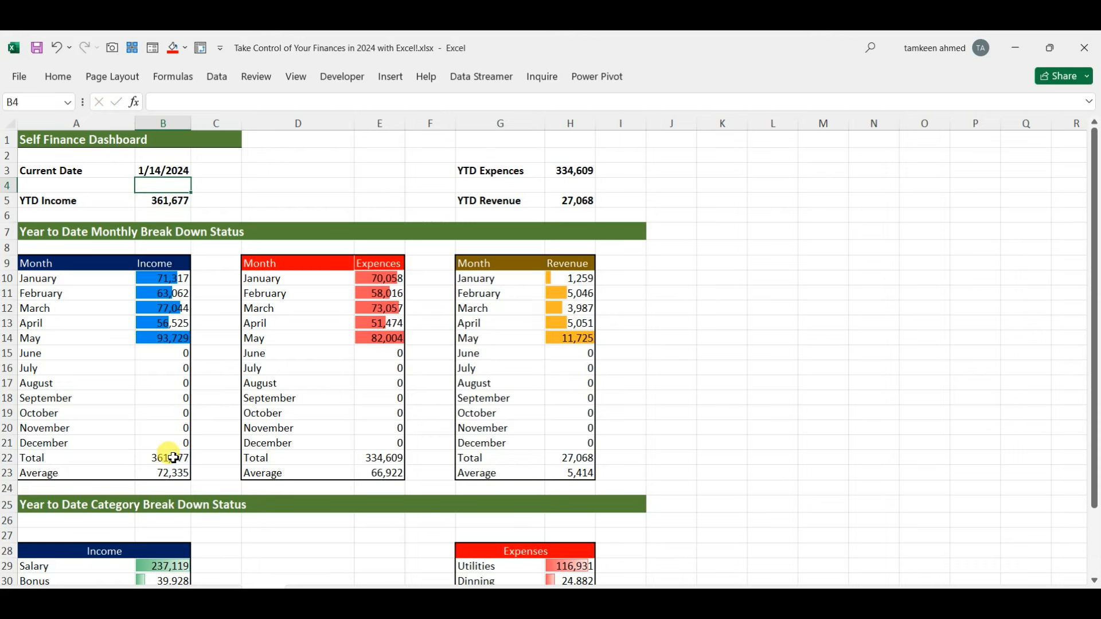
scroll(173, 458, "down", 1)
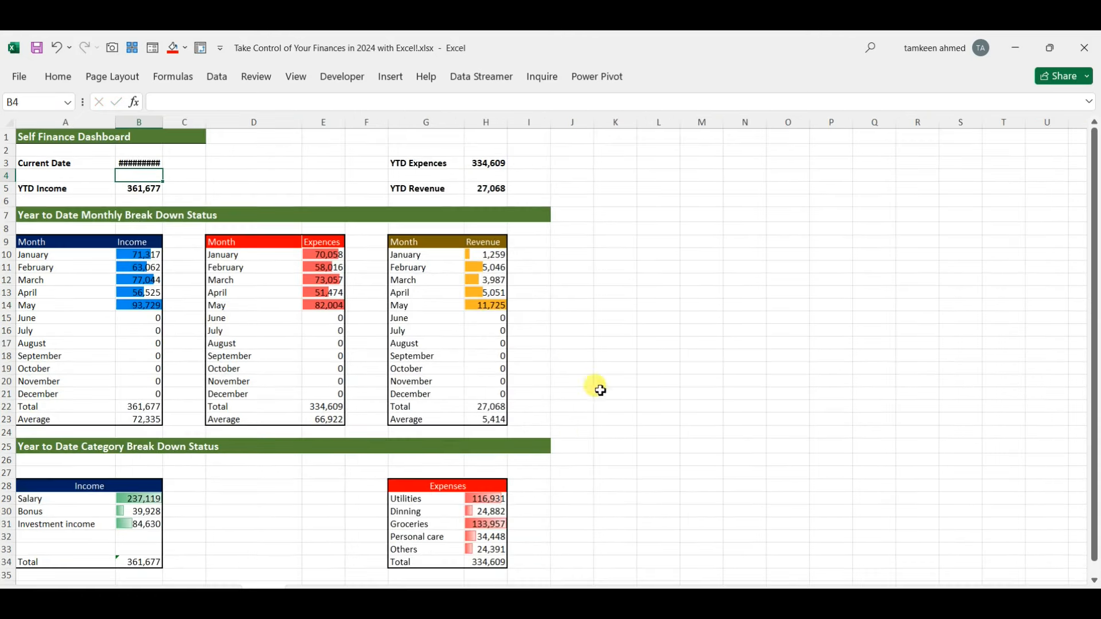
scroll(574, 419, "up", 1)
scroll(580, 378, "up", 2)
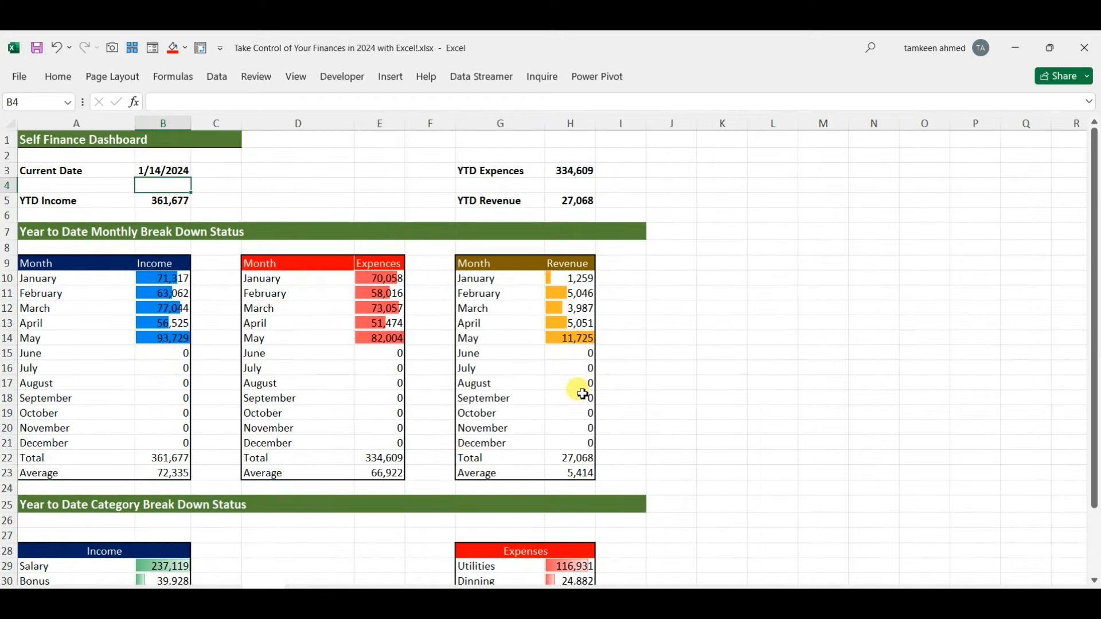
left_click(664, 340)
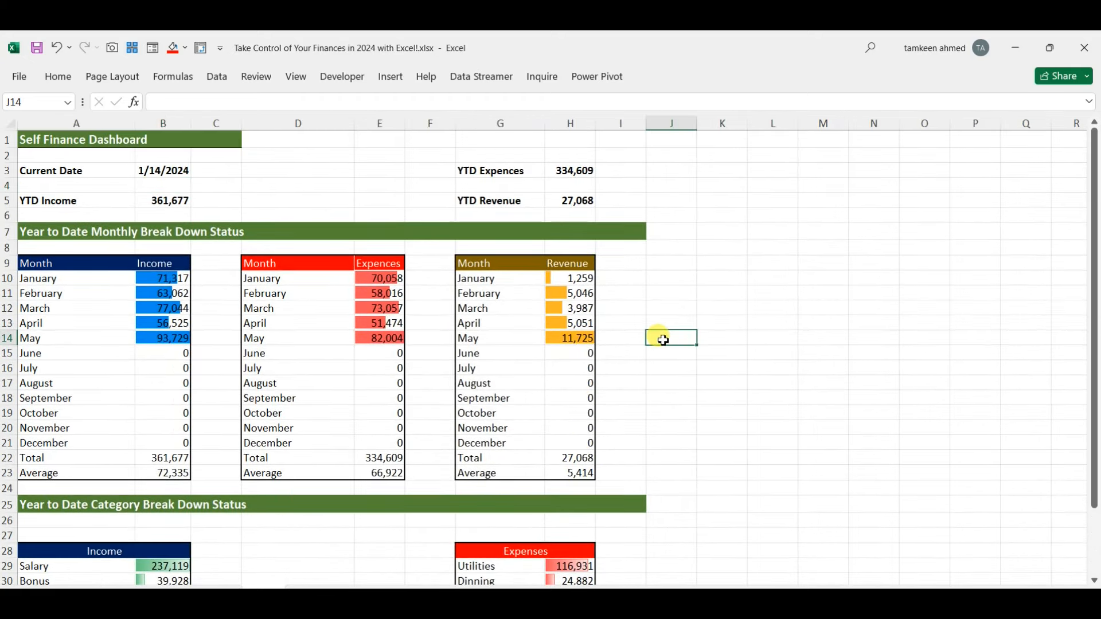